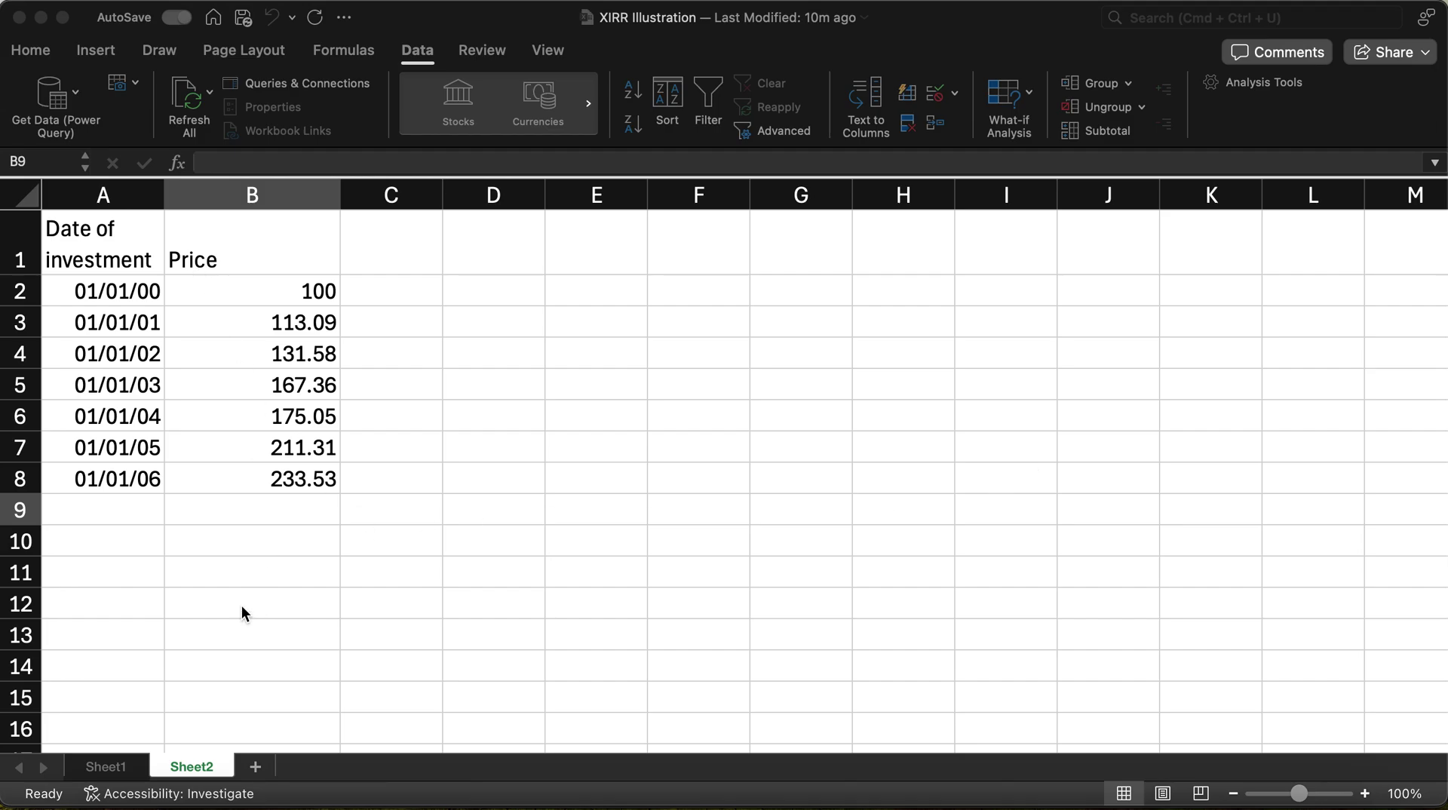
click(95, 519)
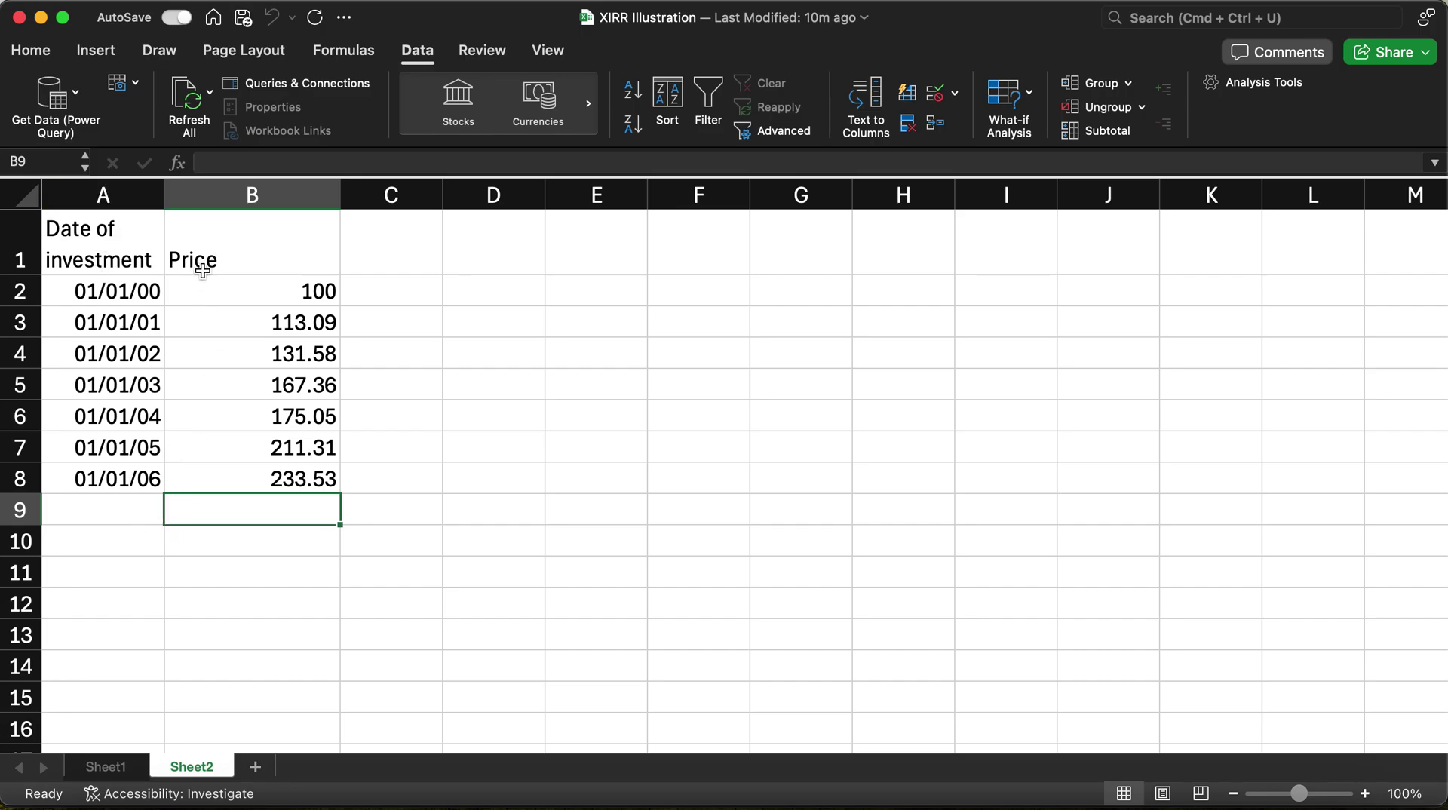
click(267, 295)
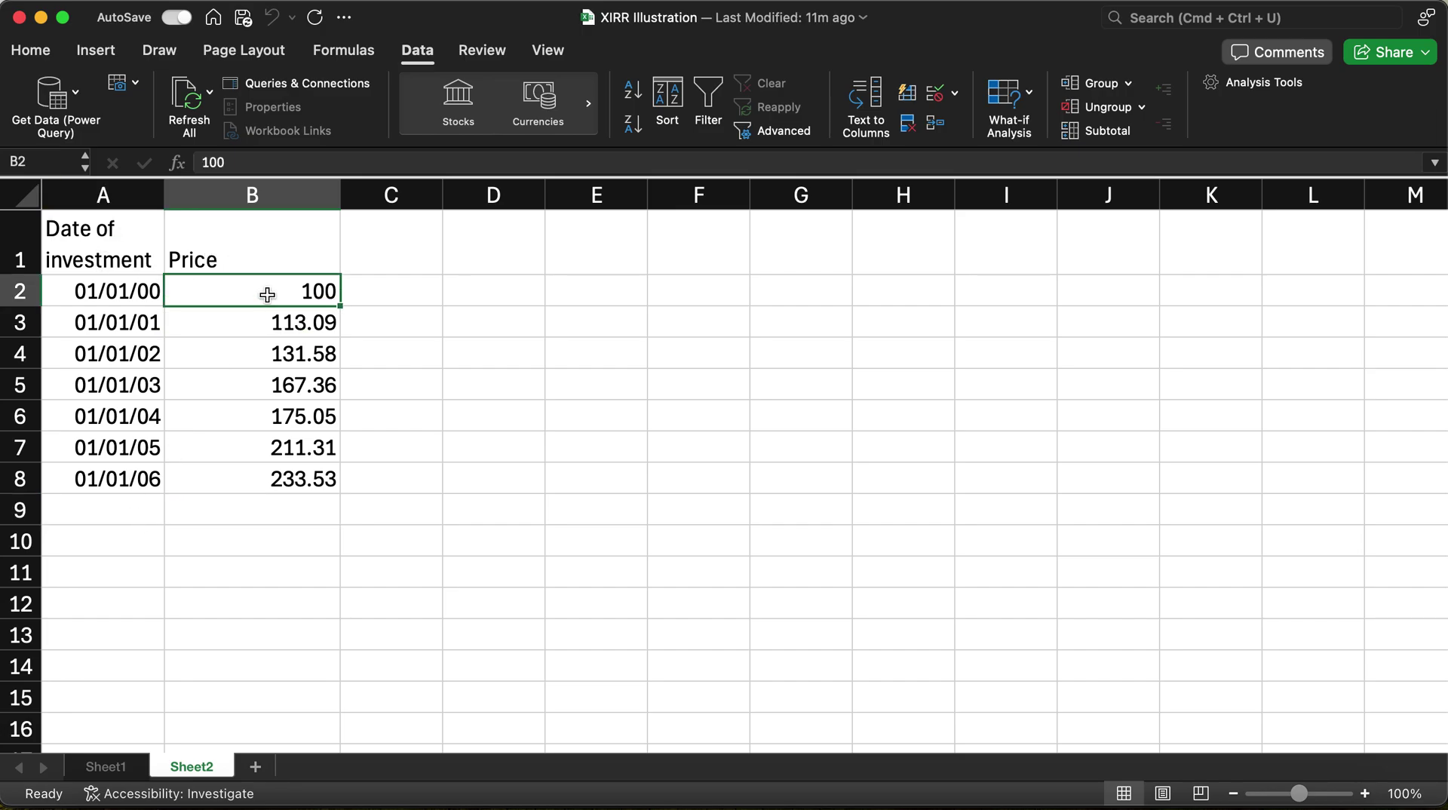
click(247, 531)
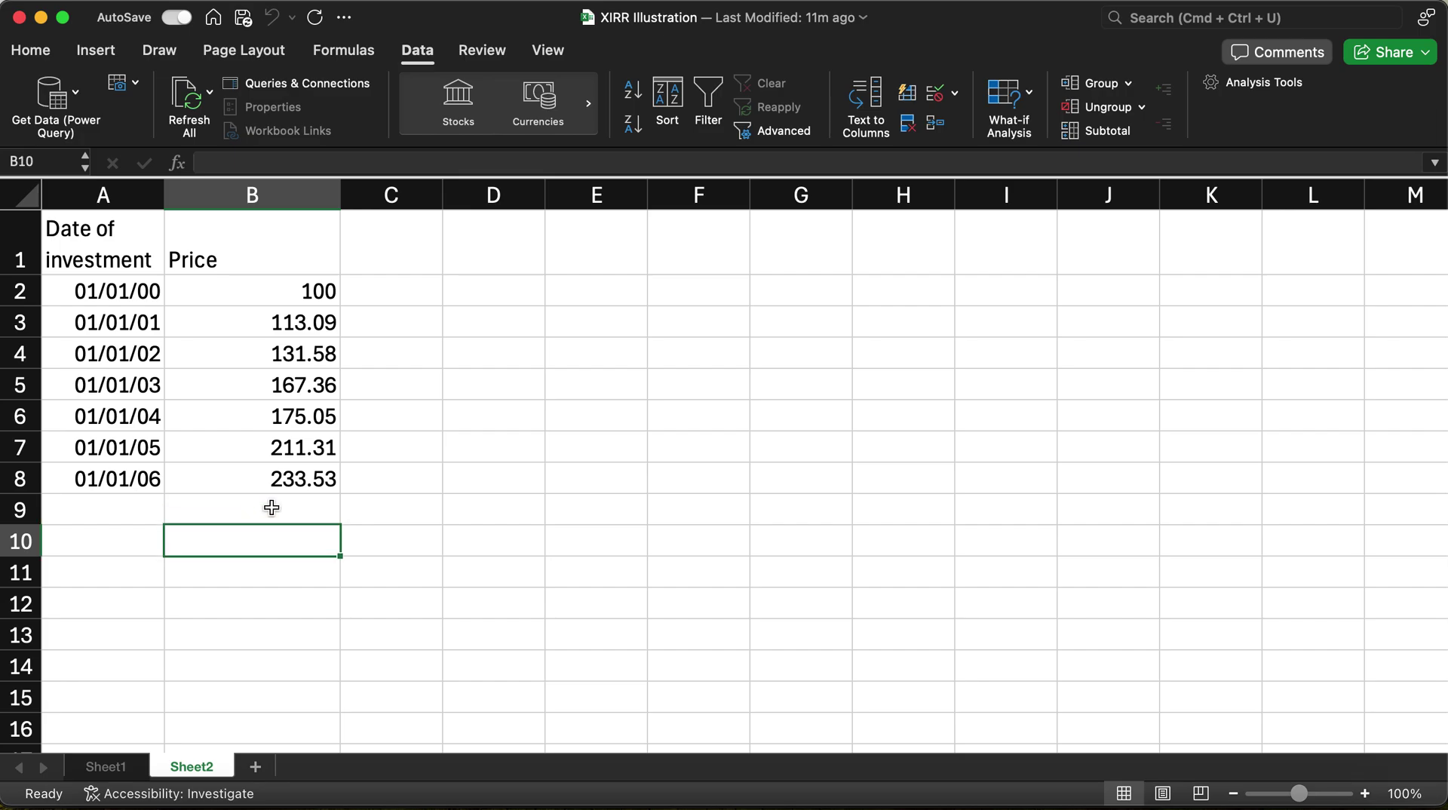
Add the heading "Investment" in C1 and enter -1000 in C2 as the first investment
click(396, 246)
text(Investment)
key(Return)
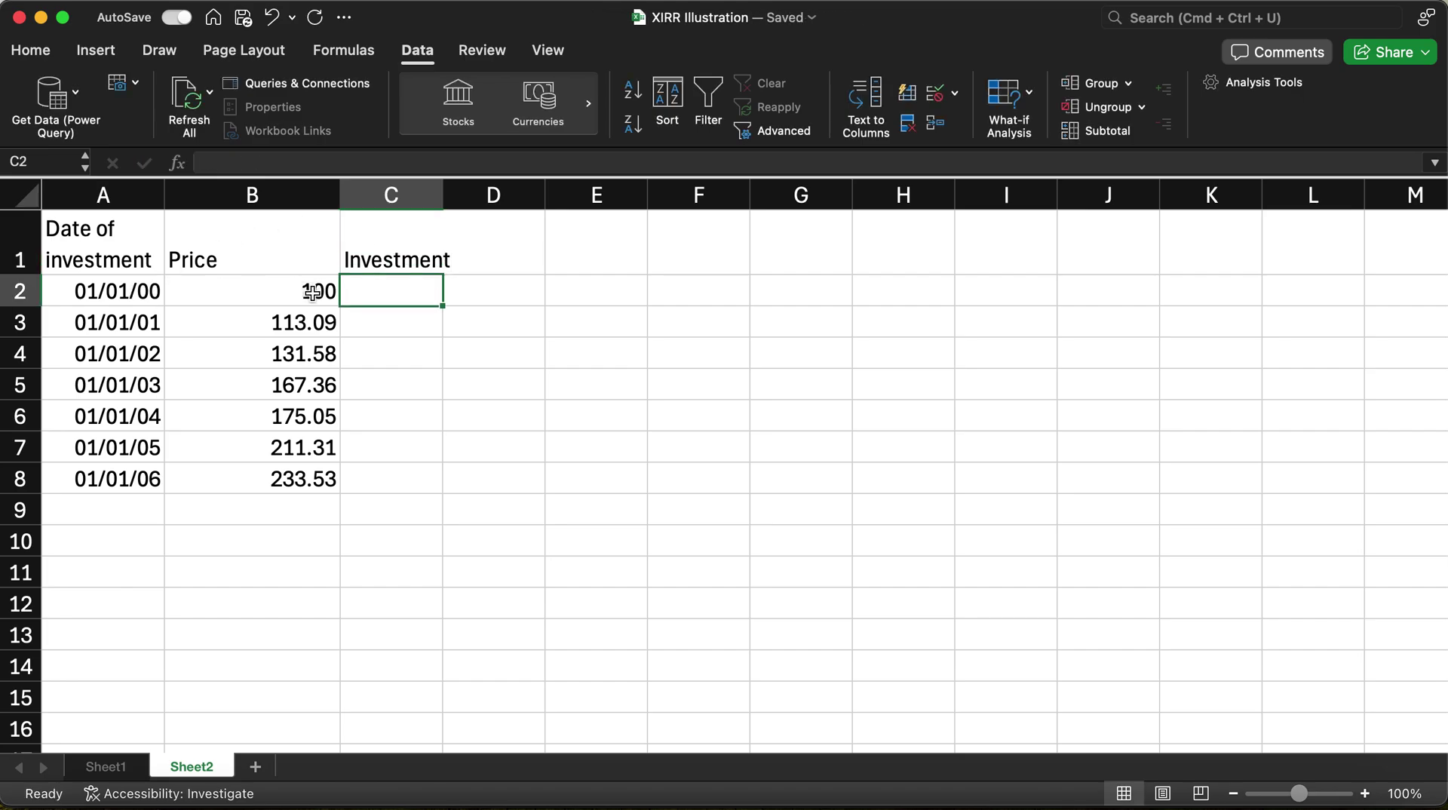
text(-1000)
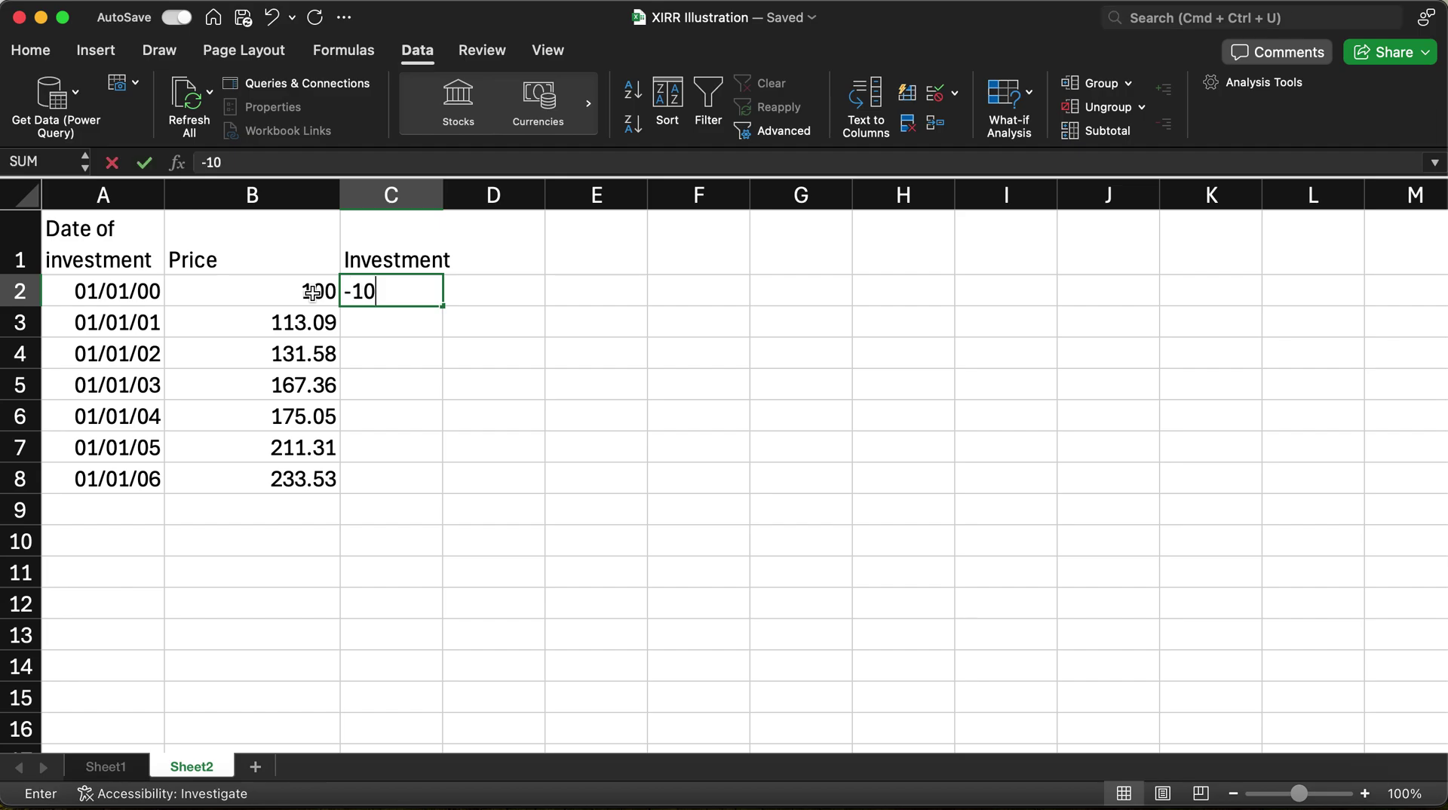
key(Return)
key(Up)
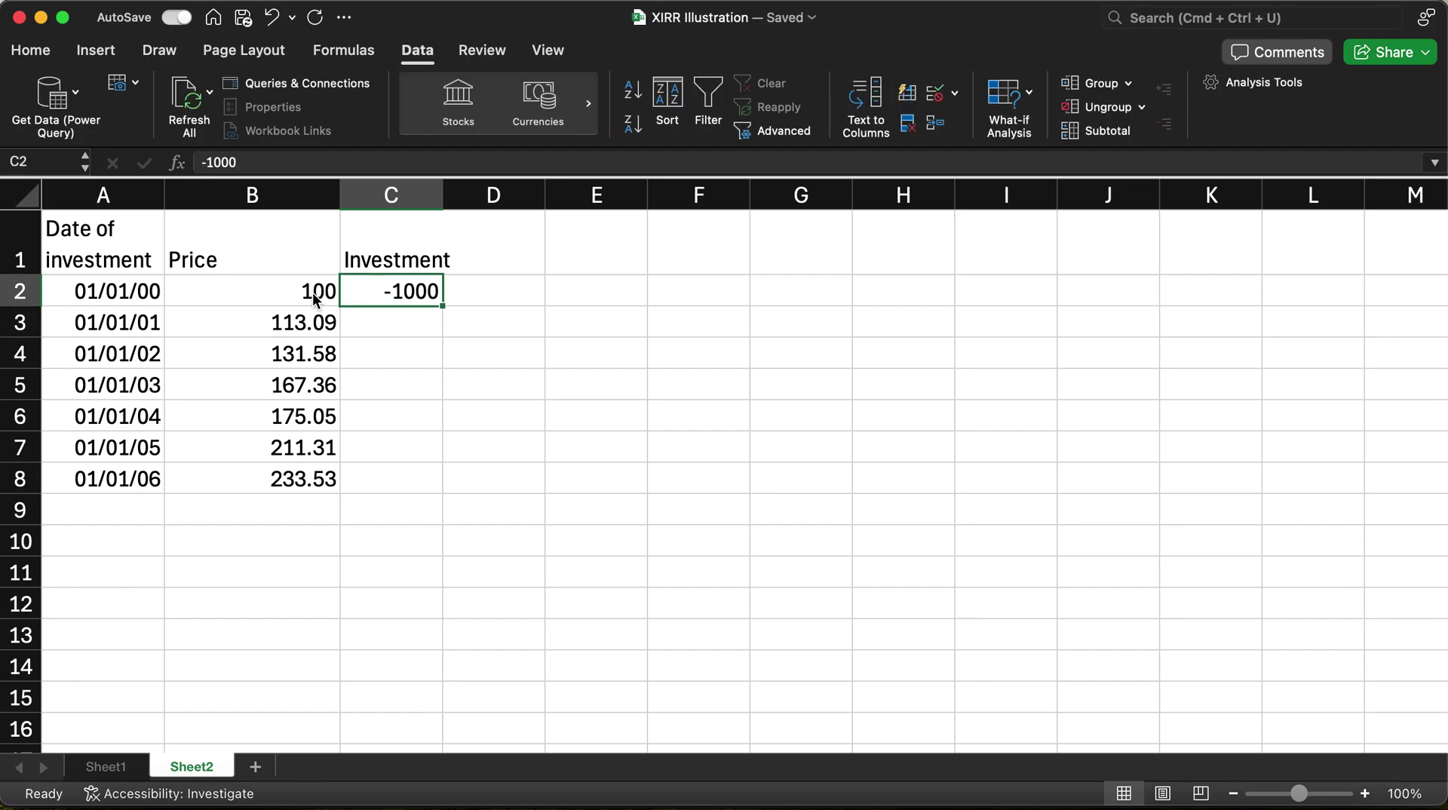
Copy the -1000 investment from C2 into C3 through C7
key(super+c)
key(Down)
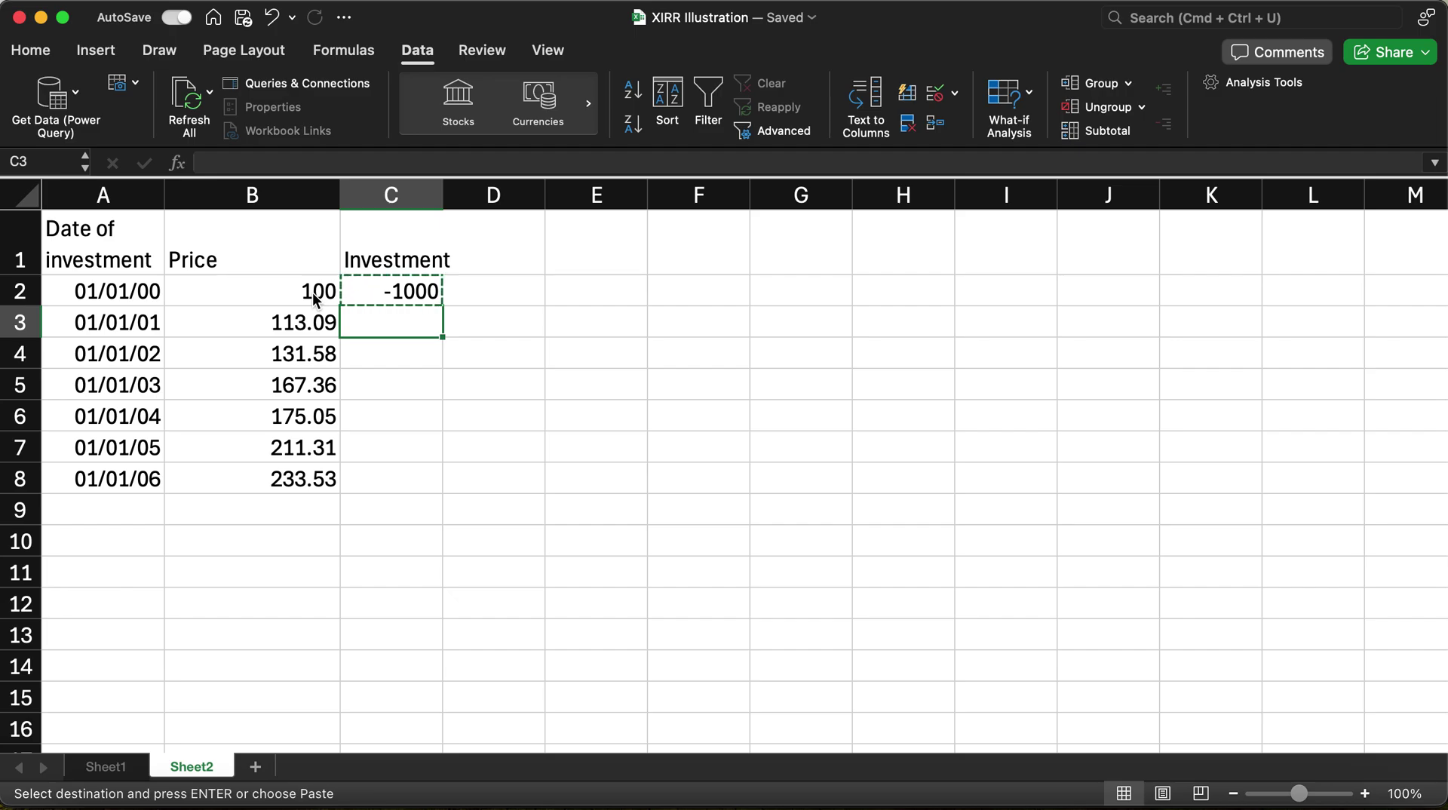
key(super+v)
key(Down)
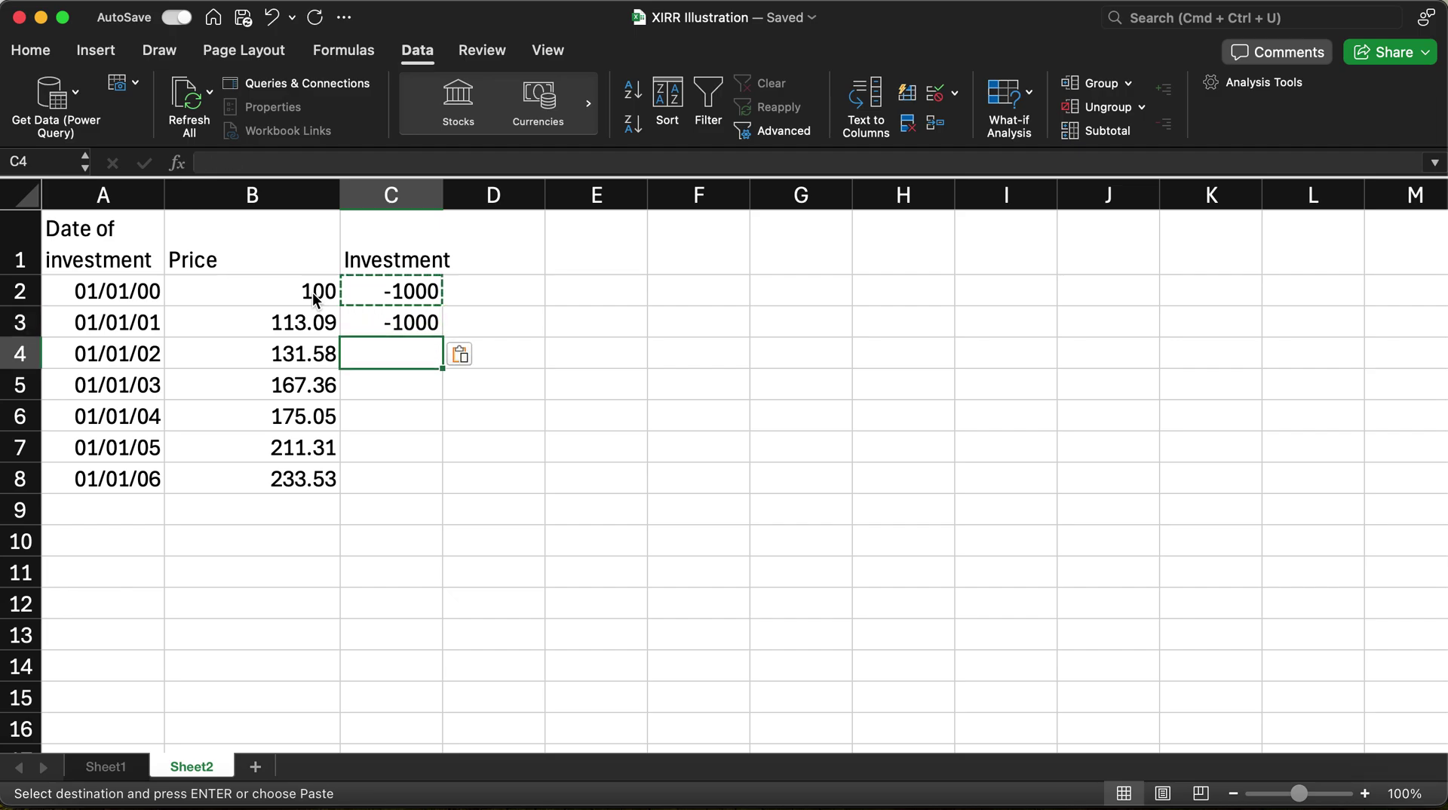
key(super+v)
key(Down)
key(super+v)
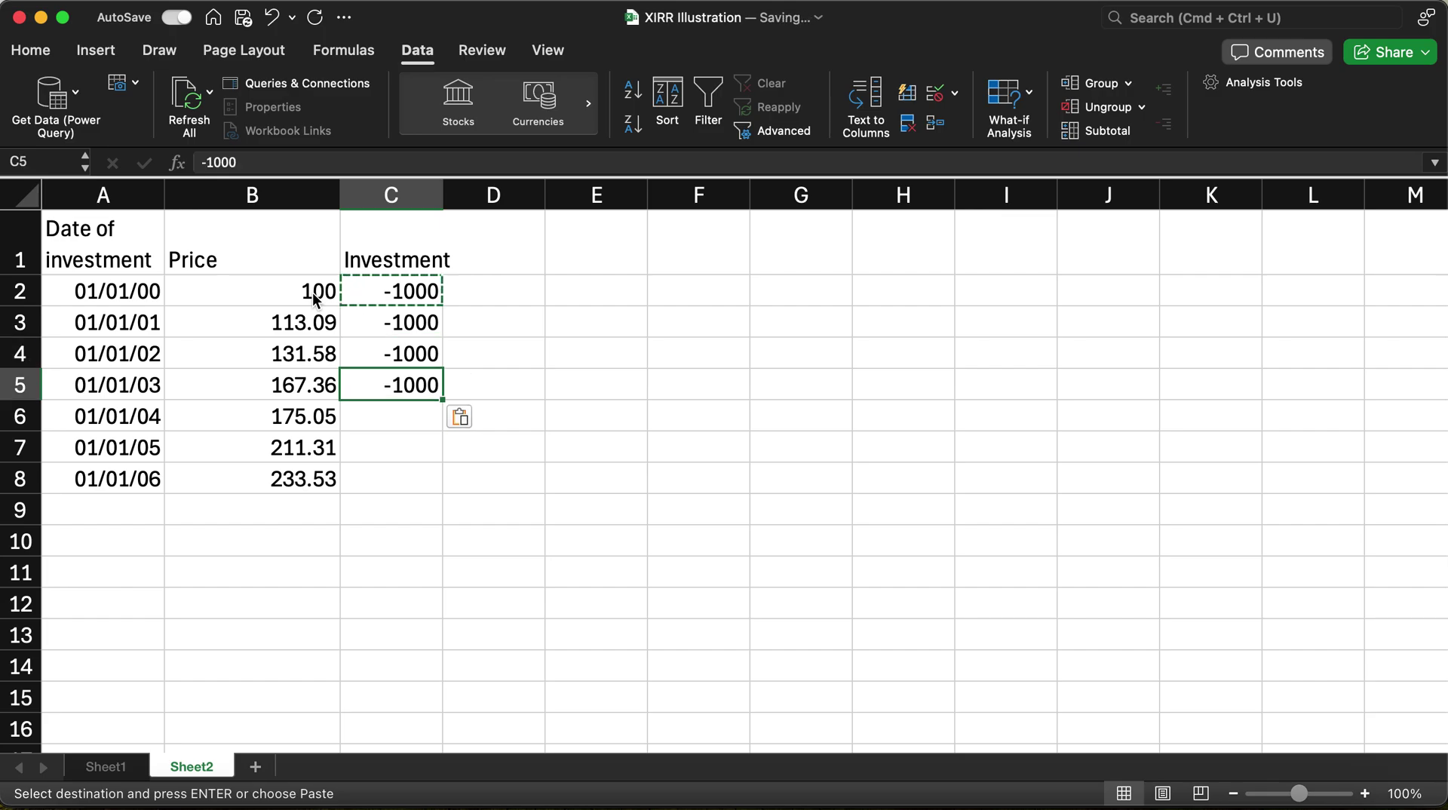
key(Down)
key(super+v)
key(Down)
key(super+v)
key(Down)
key(Up)
key(Up)
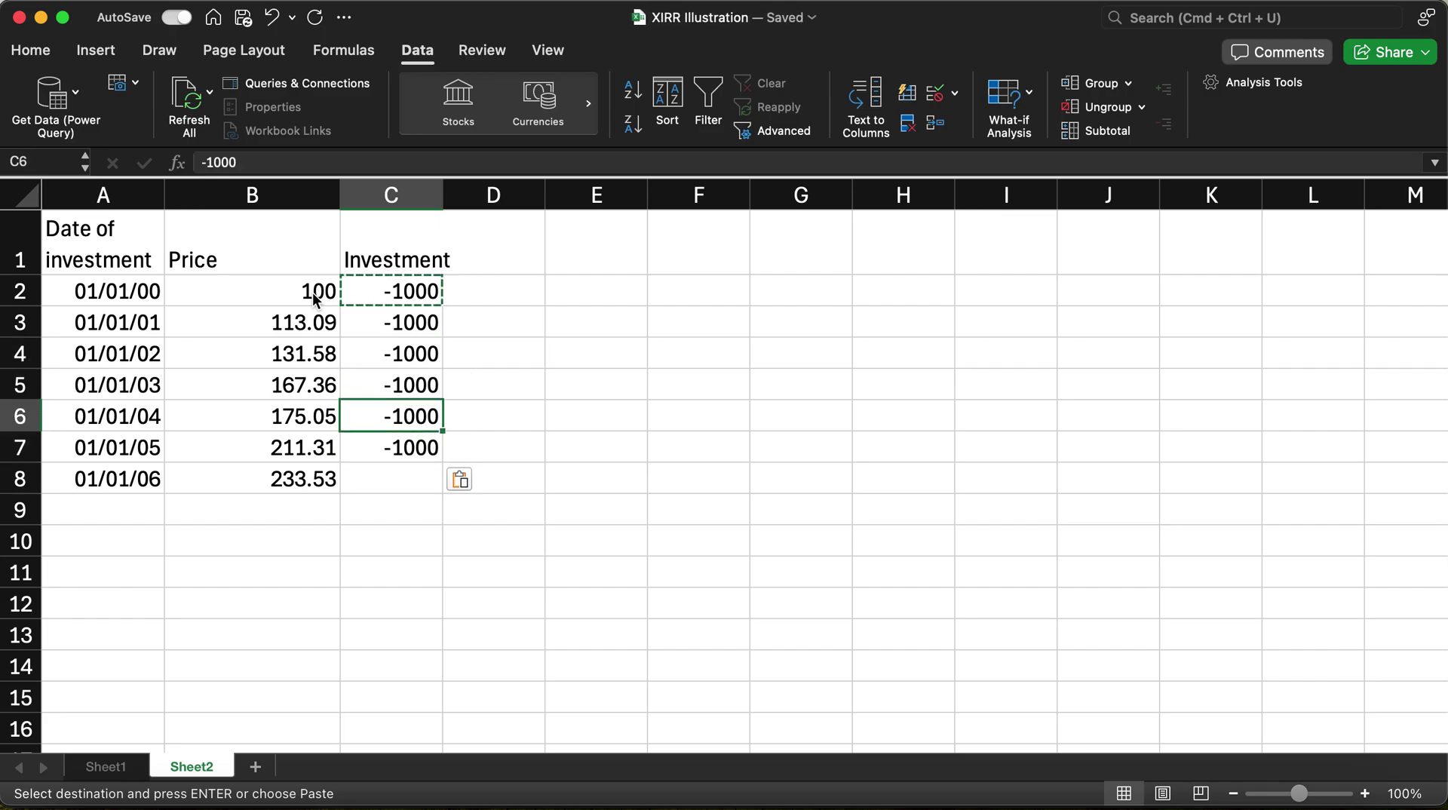
key(Escape)
Add the heading "Units" in D1, beside the Investment column
key(Right)
key(Right)
key(Up)
key(Up)
key(Up)
key(Up)
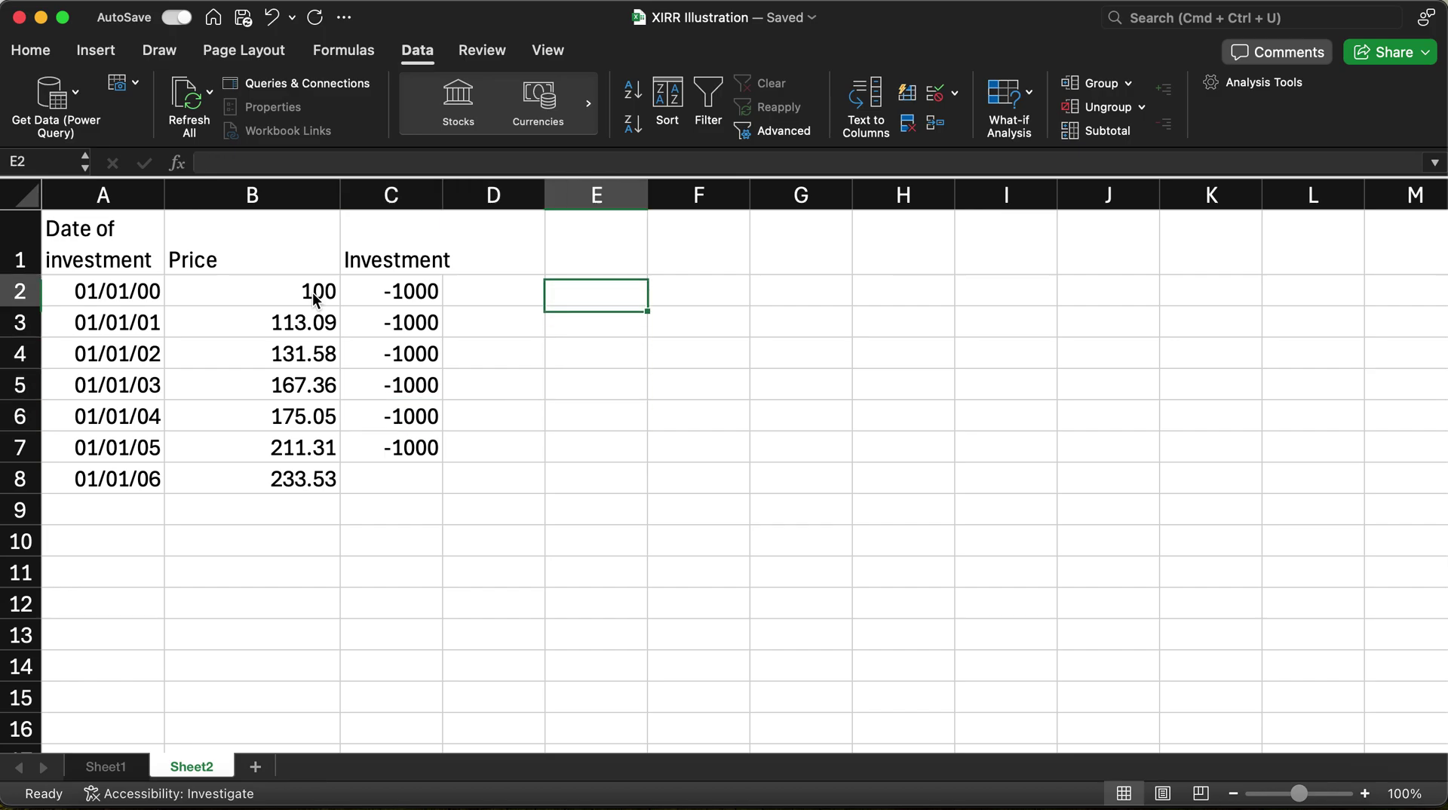
key(Left)
key(Left)
key(Right)
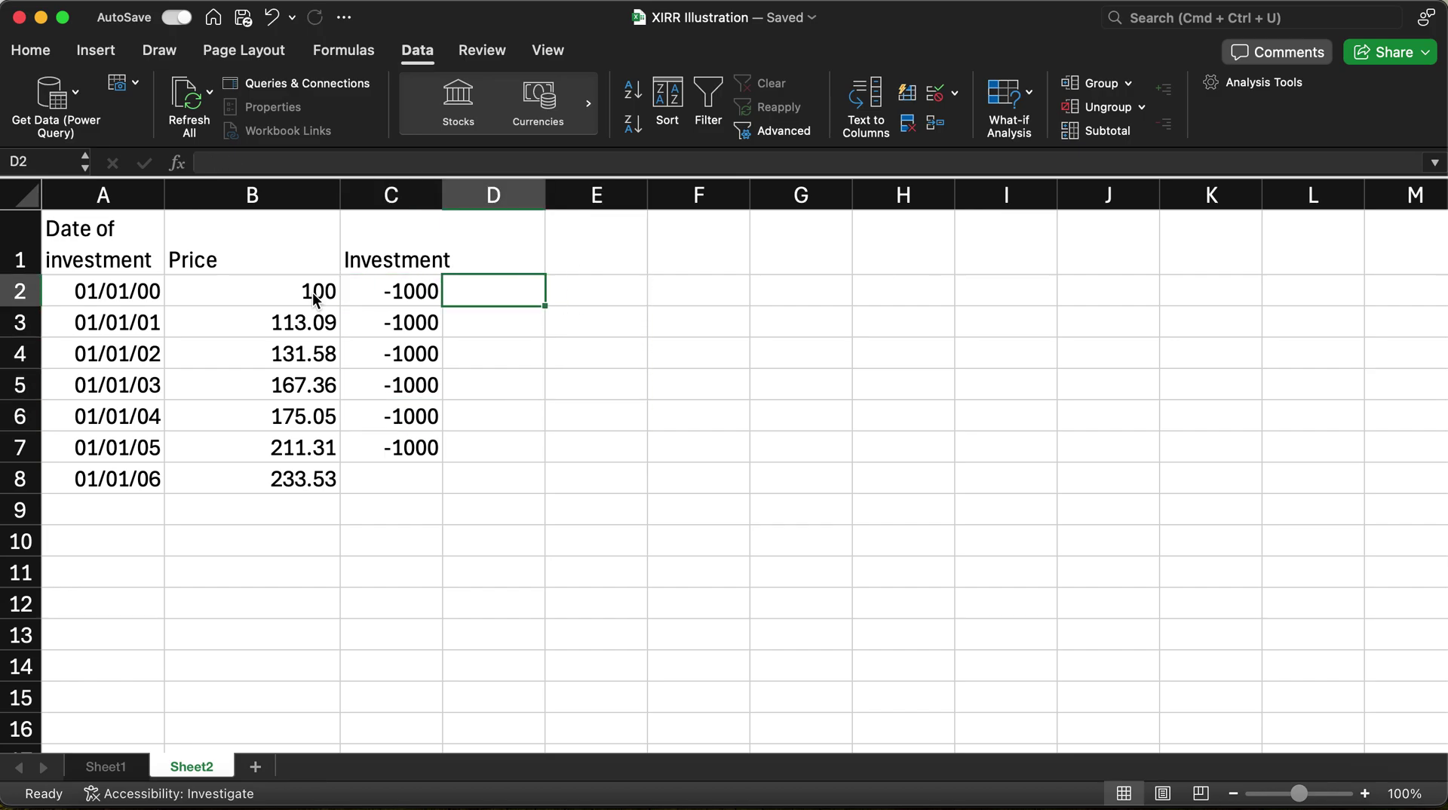
key(Up)
text(Units)
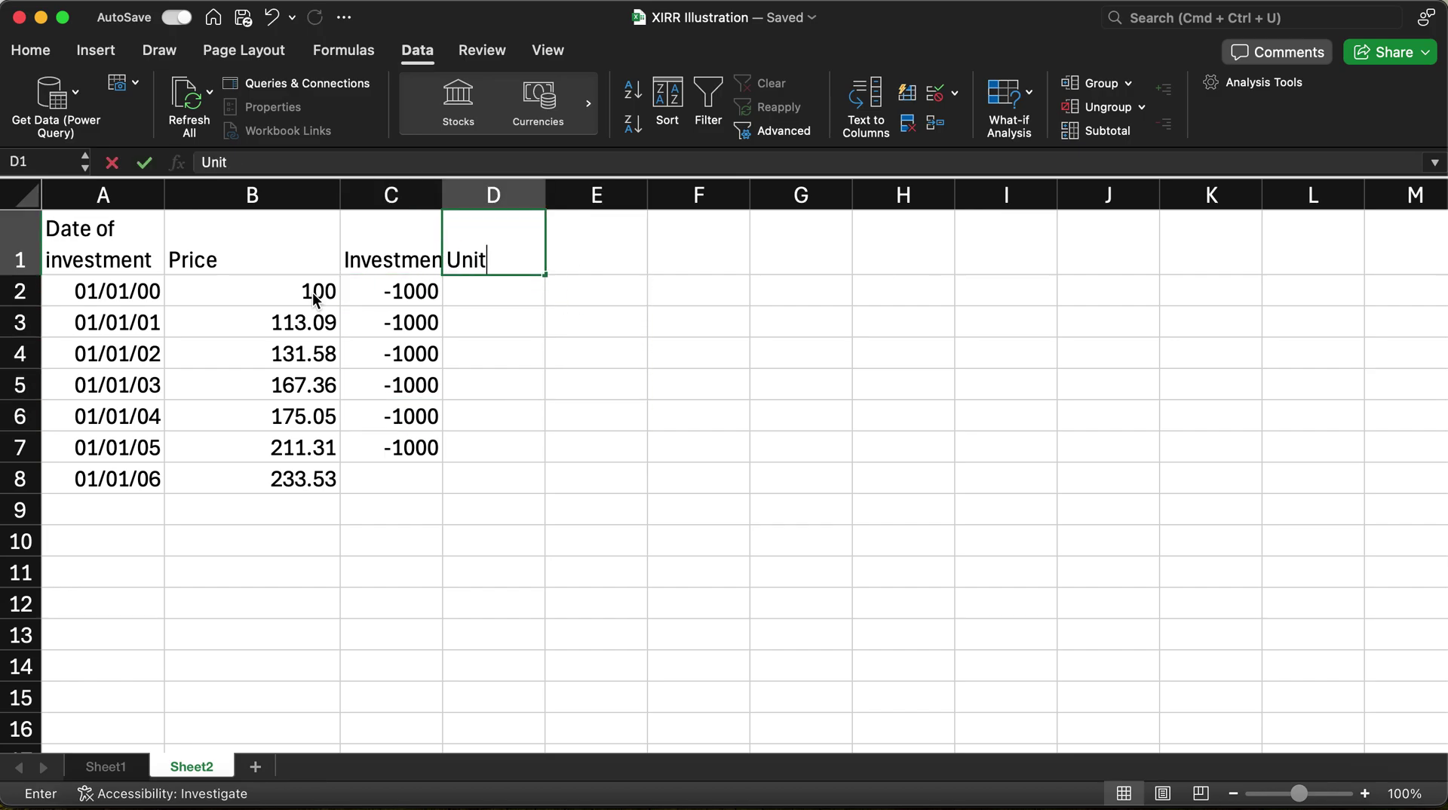
key(Return)
Calculate the units bought on the first date in D2 with the formula =-C2/B2
text(=)
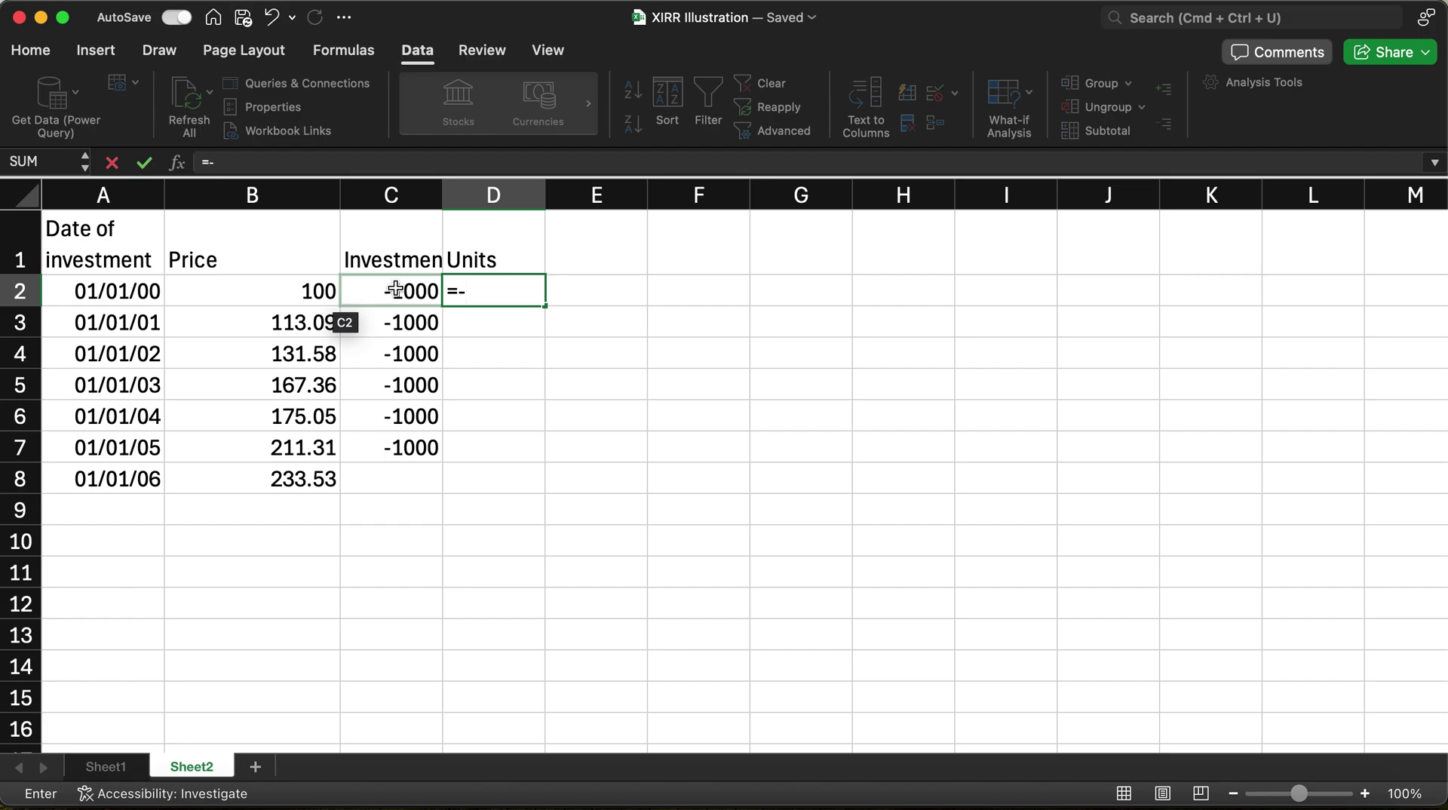
text(-)
click(396, 290)
text(/)
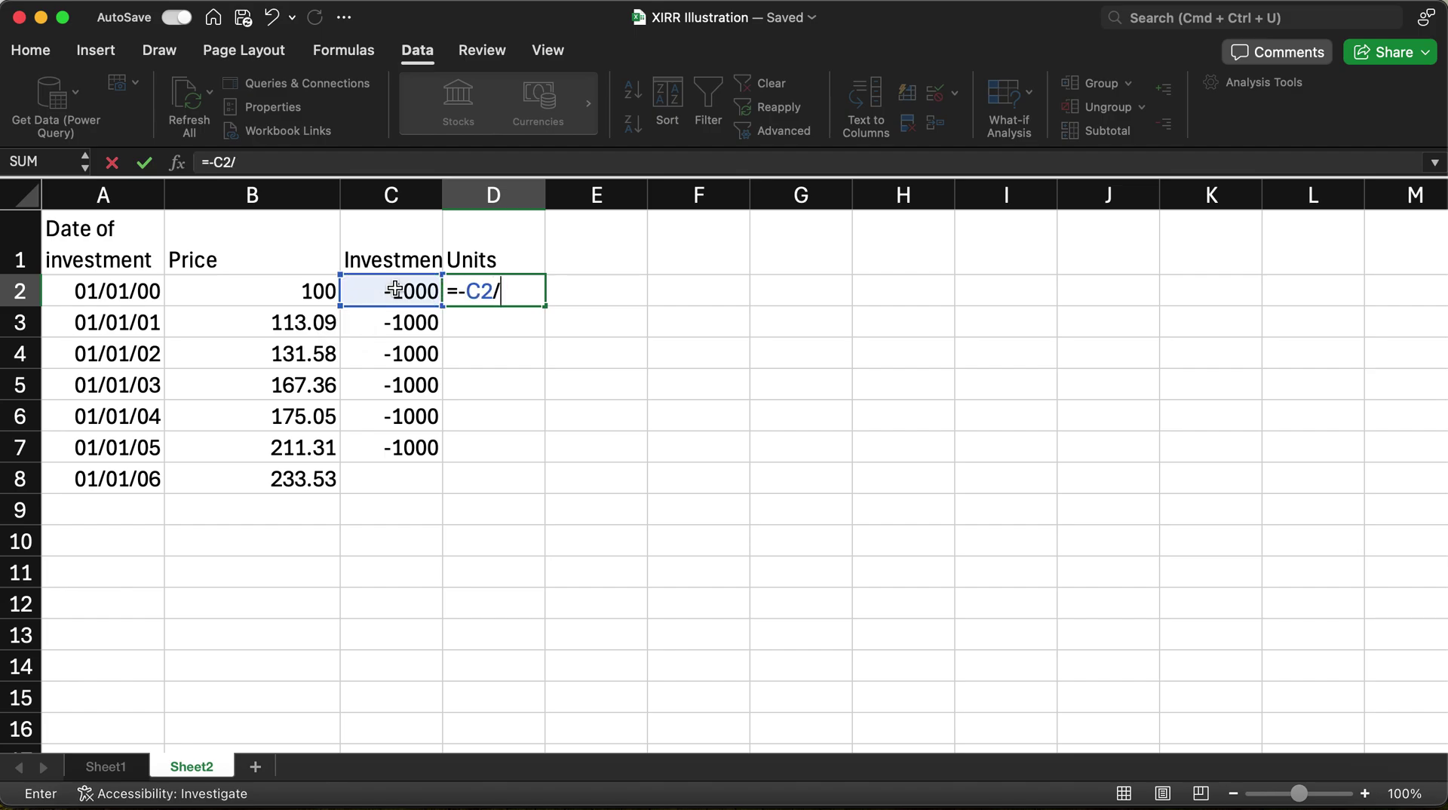
click(263, 292)
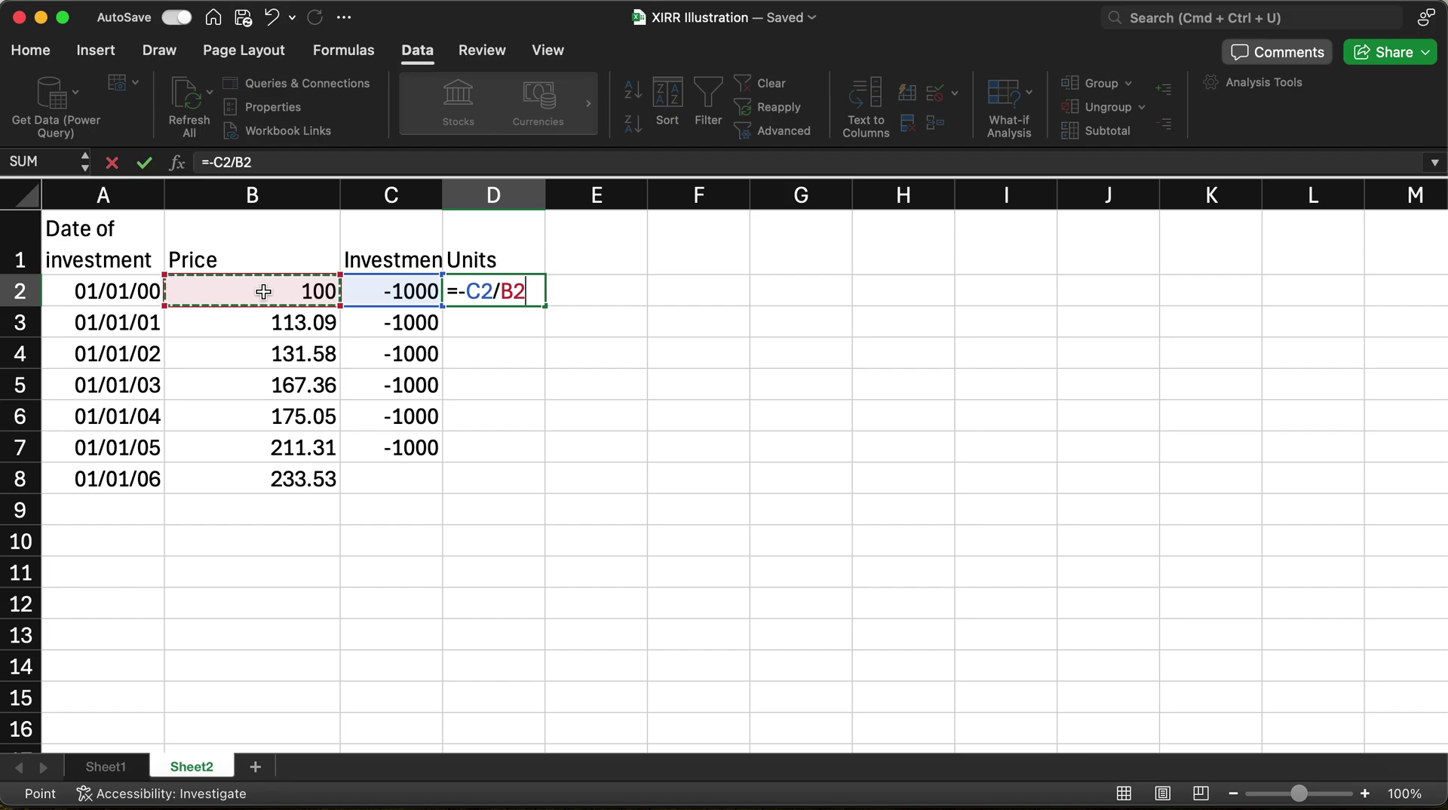
key(Return)
key(Up)
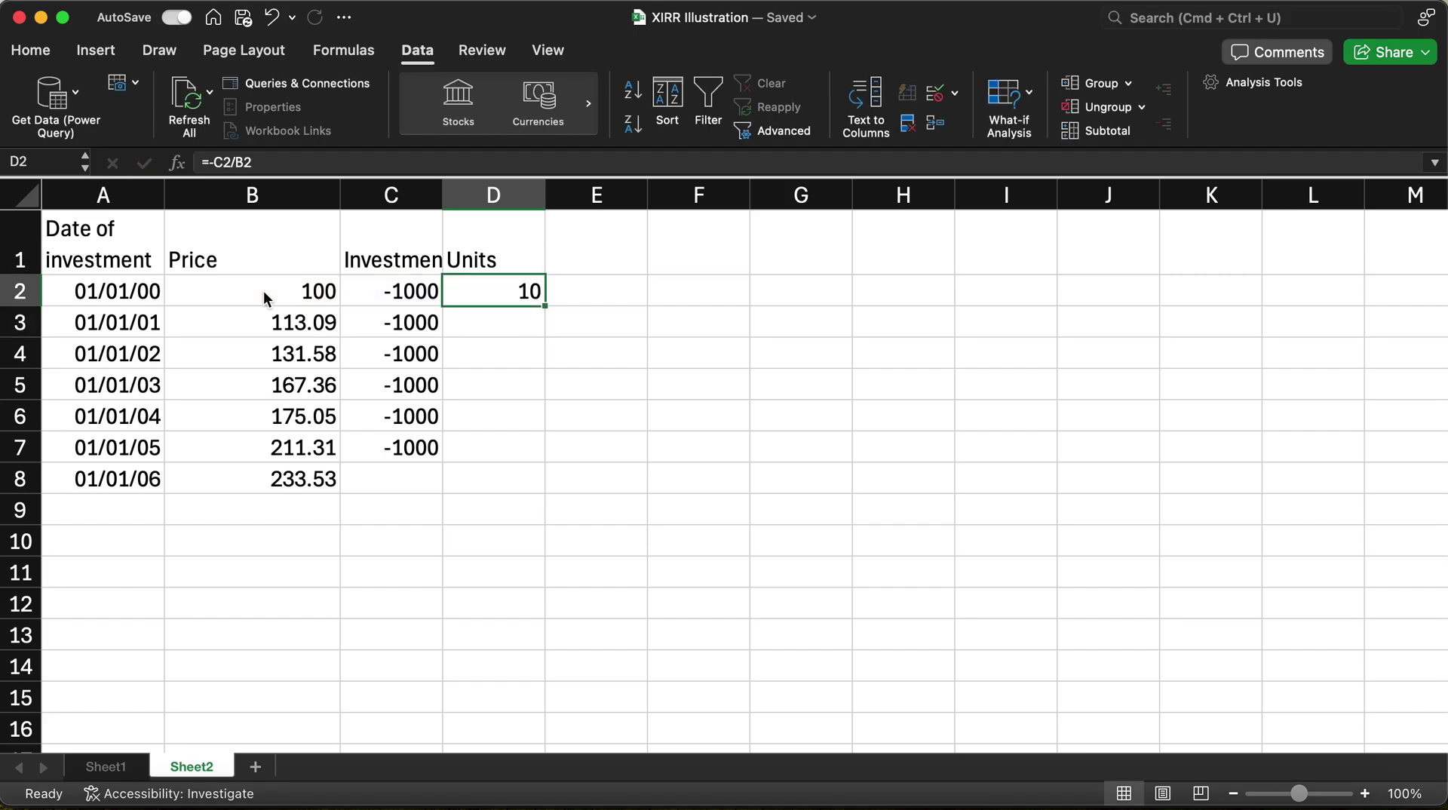
Copy the units formula from D2 into D3 through D7
key(super+c)
key(Down)
key(shift+Down)
key(shift+Down)
key(shift+Down)
key(shift+Down)
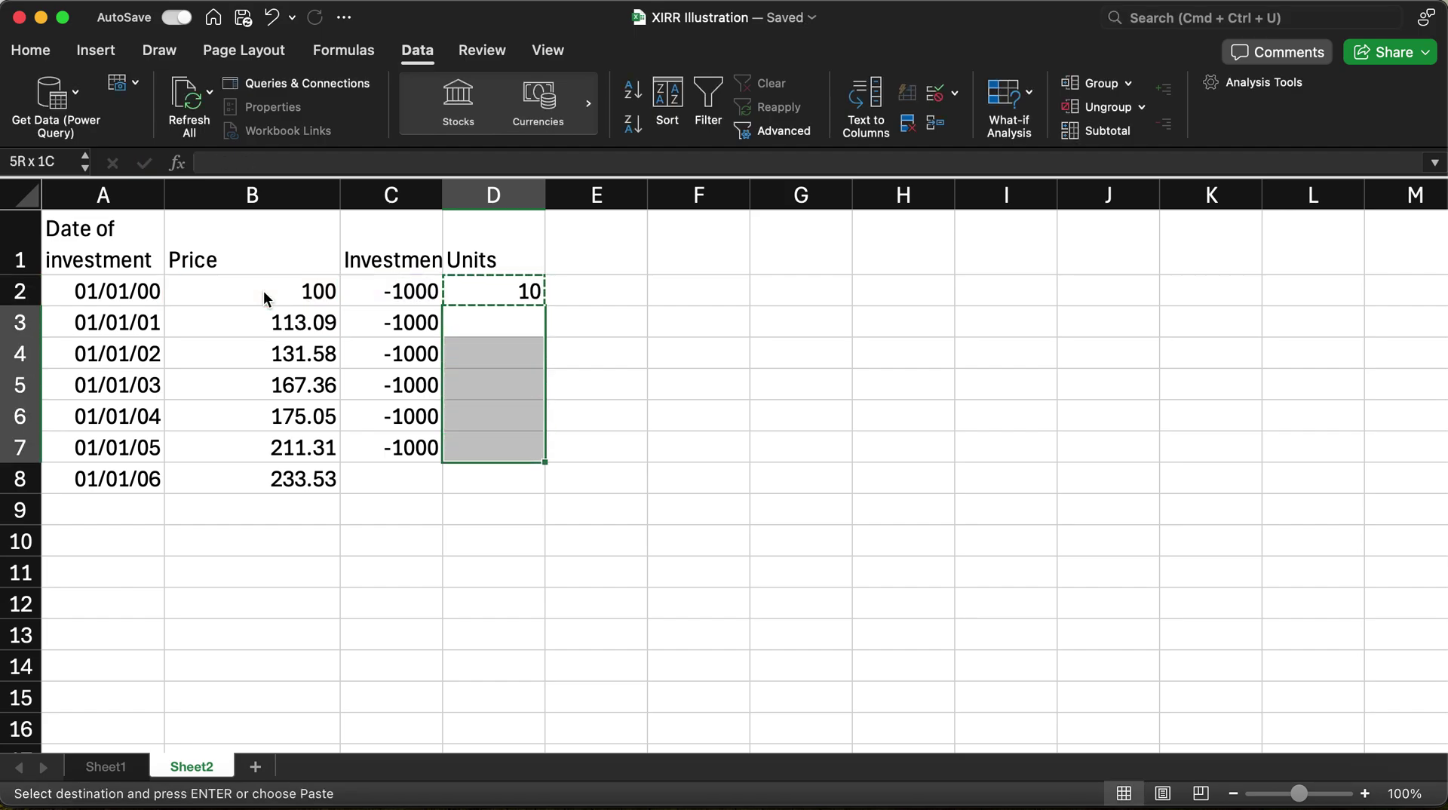
key(super+v)
Check the copied formulas in the Units column cell by cell and end copy mode
key(Down)
key(Down)
key(Up)
key(Up)
key(Up)
key(Down)
key(Down)
key(Down)
key(Down)
key(Up)
key(Up)
key(Down)
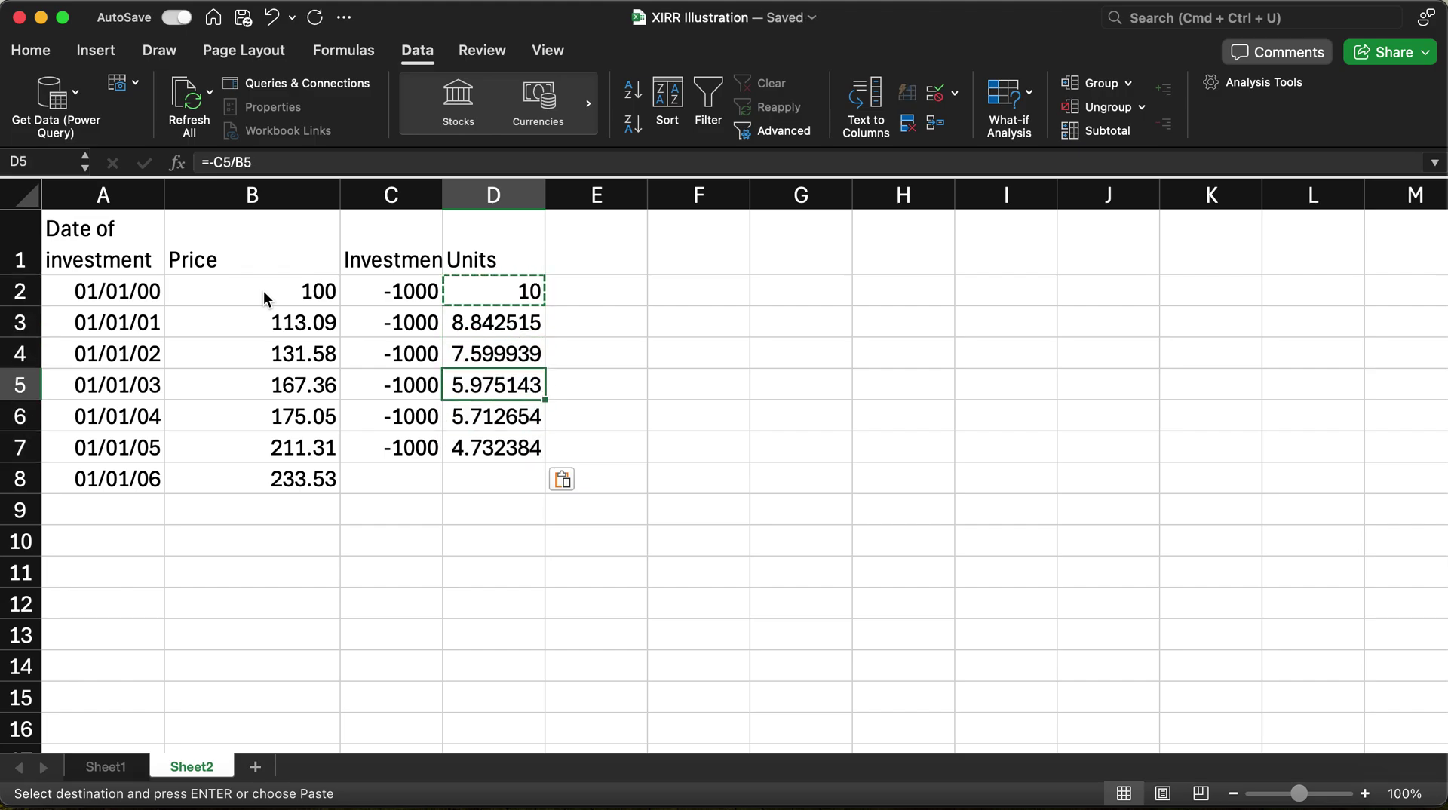
key(Down)
key(Down)
key(Down)
key(Up)
key(Up)
key(Up)
key(Up)
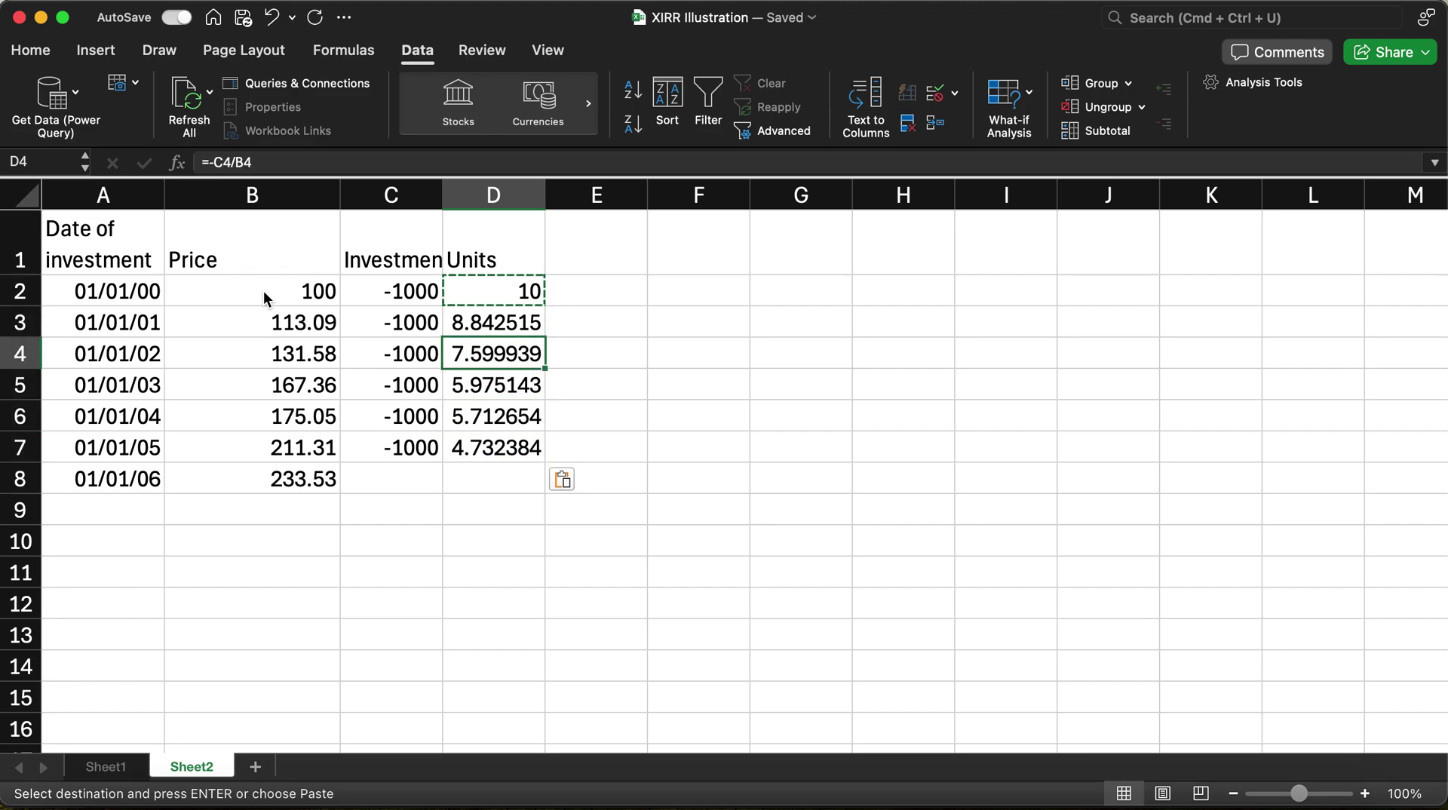
key(Escape)
key(Up)
key(Up)
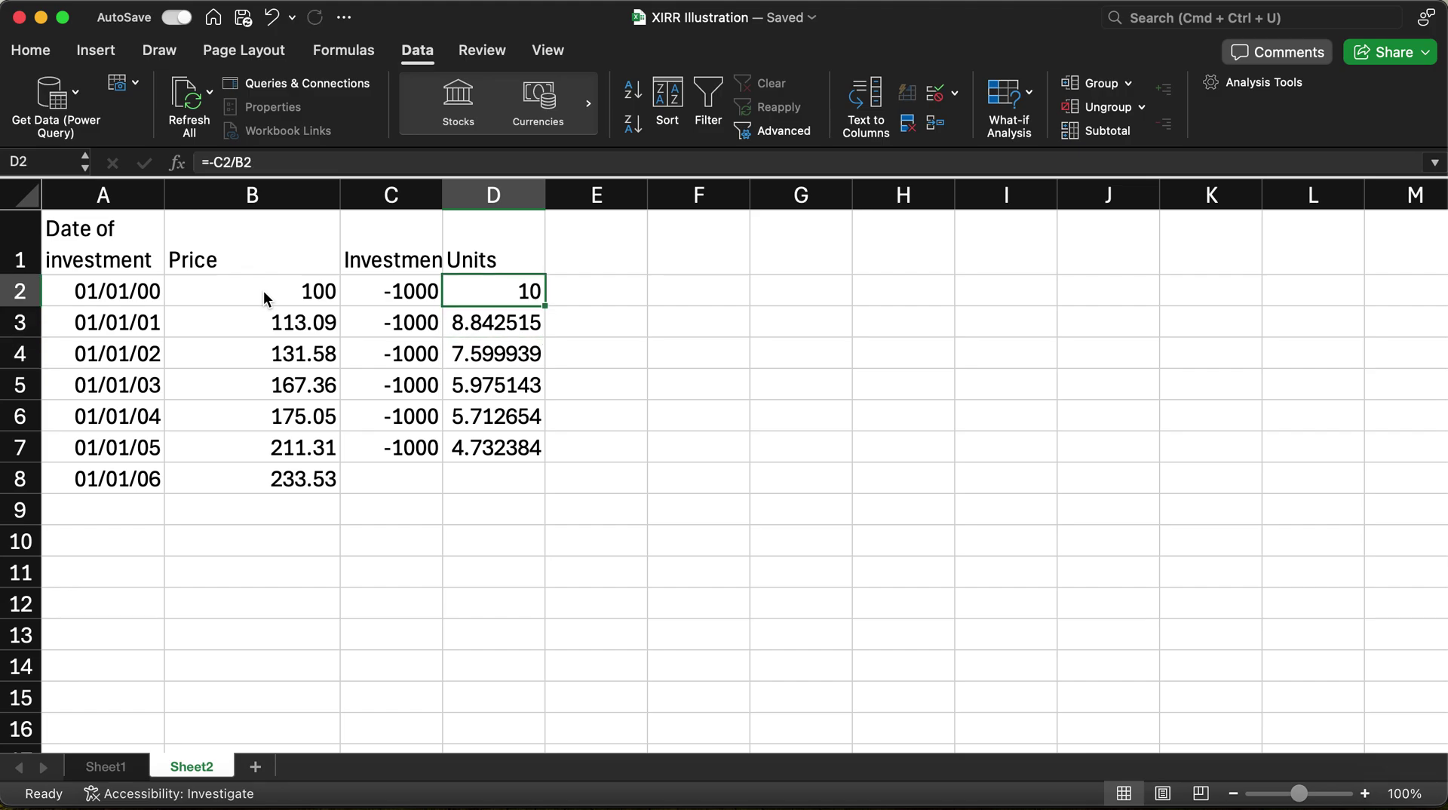
Label the row below the last date by entering "Total" in A9
key(Down)
key(Down)
key(Down)
key(Down)
key(Down)
key(Down)
key(Down)
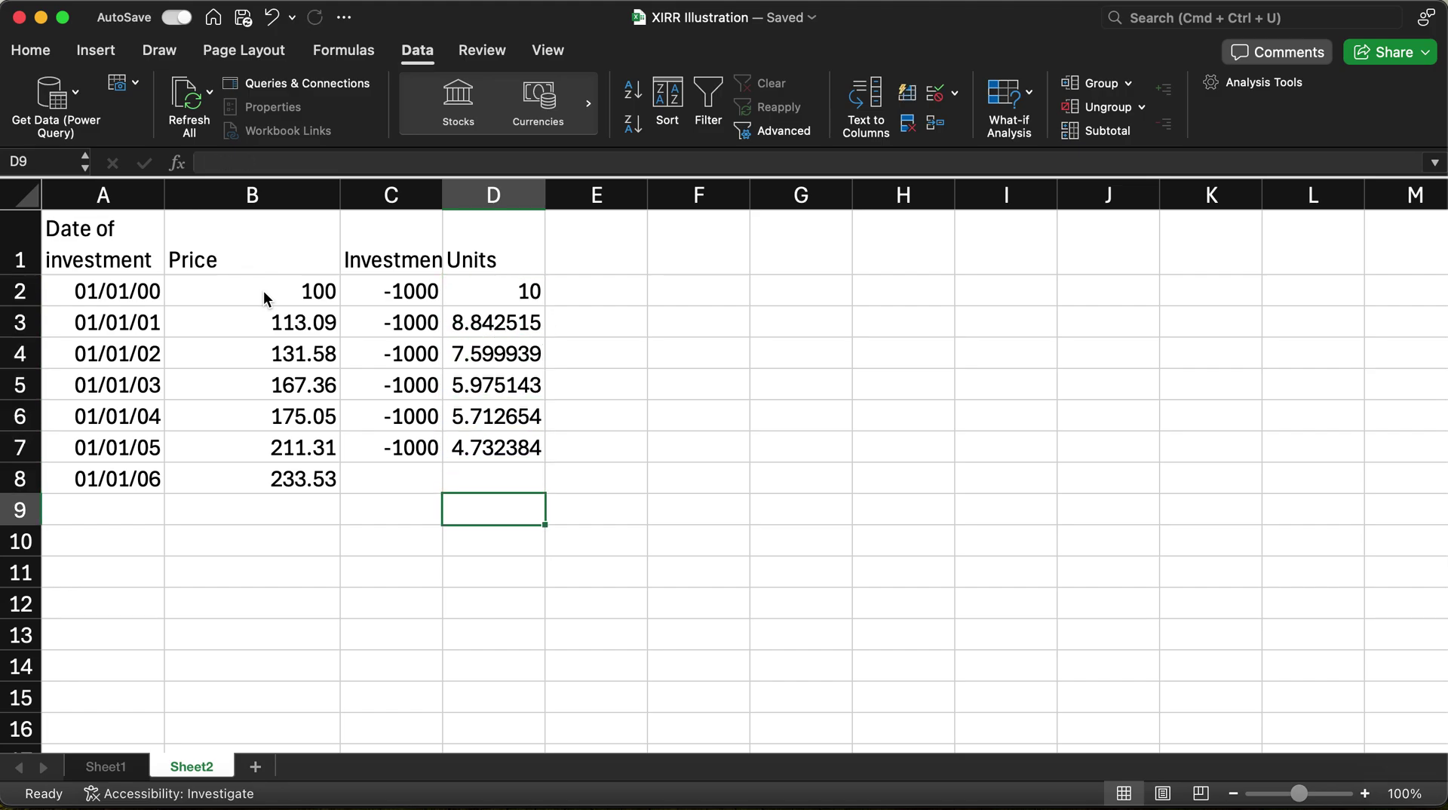
key(Left)
key(Left)
key(Left)
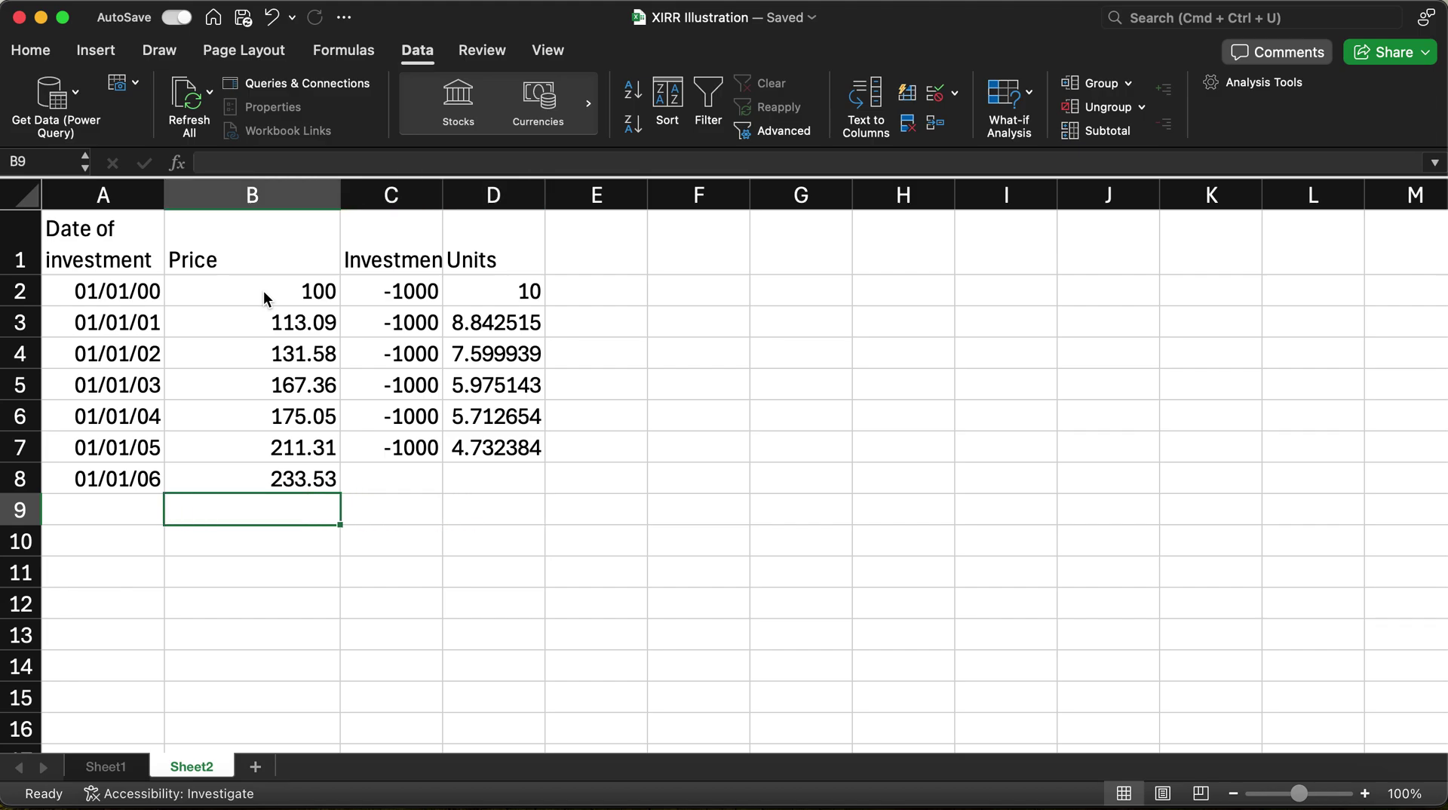
text(Tot)
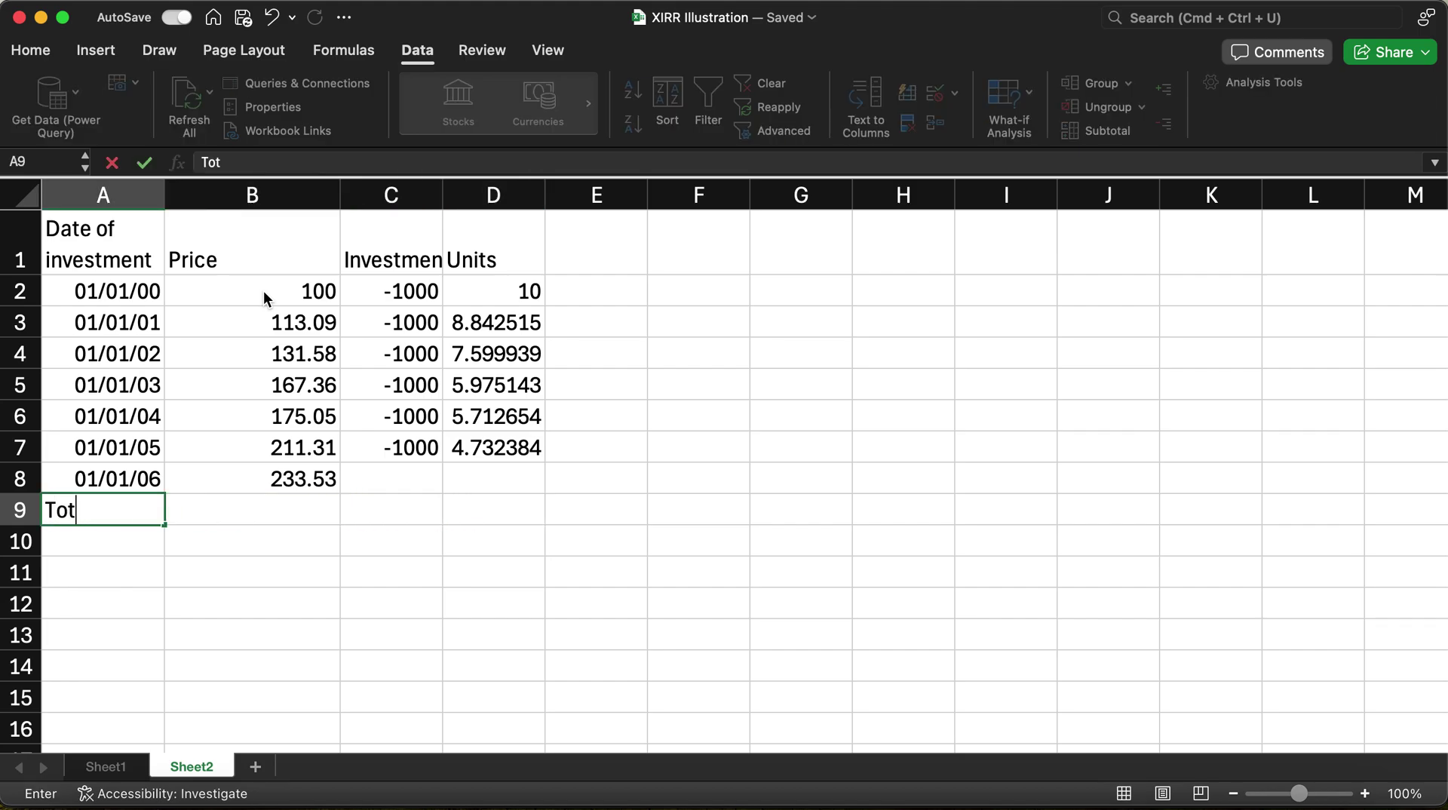
text(A)
key(BackSpace)
text(AL)
key(BackSpace)
key(BackSpace)
text(al)
Sum the units in D9 with the formula =SUM(D2:D7)
key(Tab)
key(Tab)
key(Tab)
text(=)
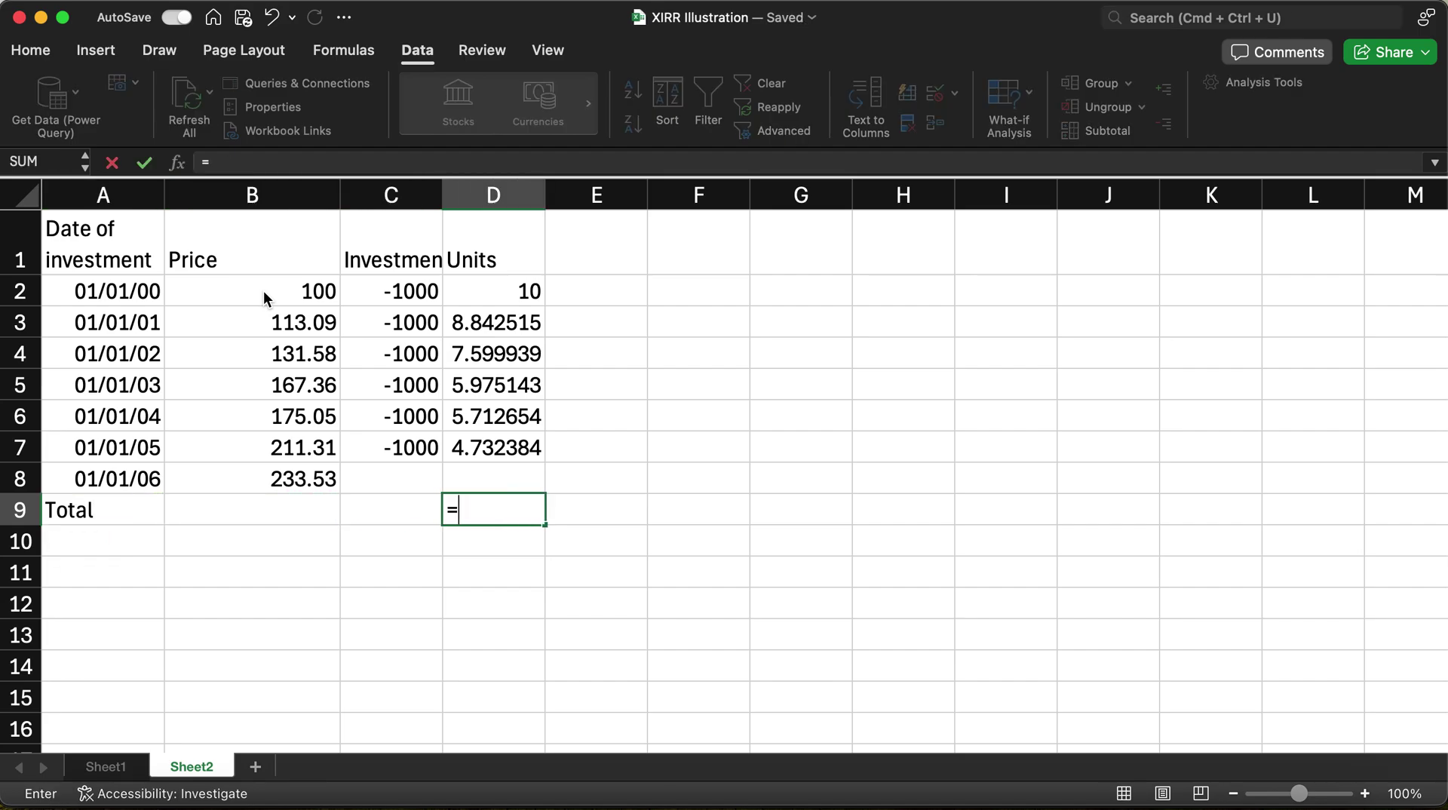
text(SUM)
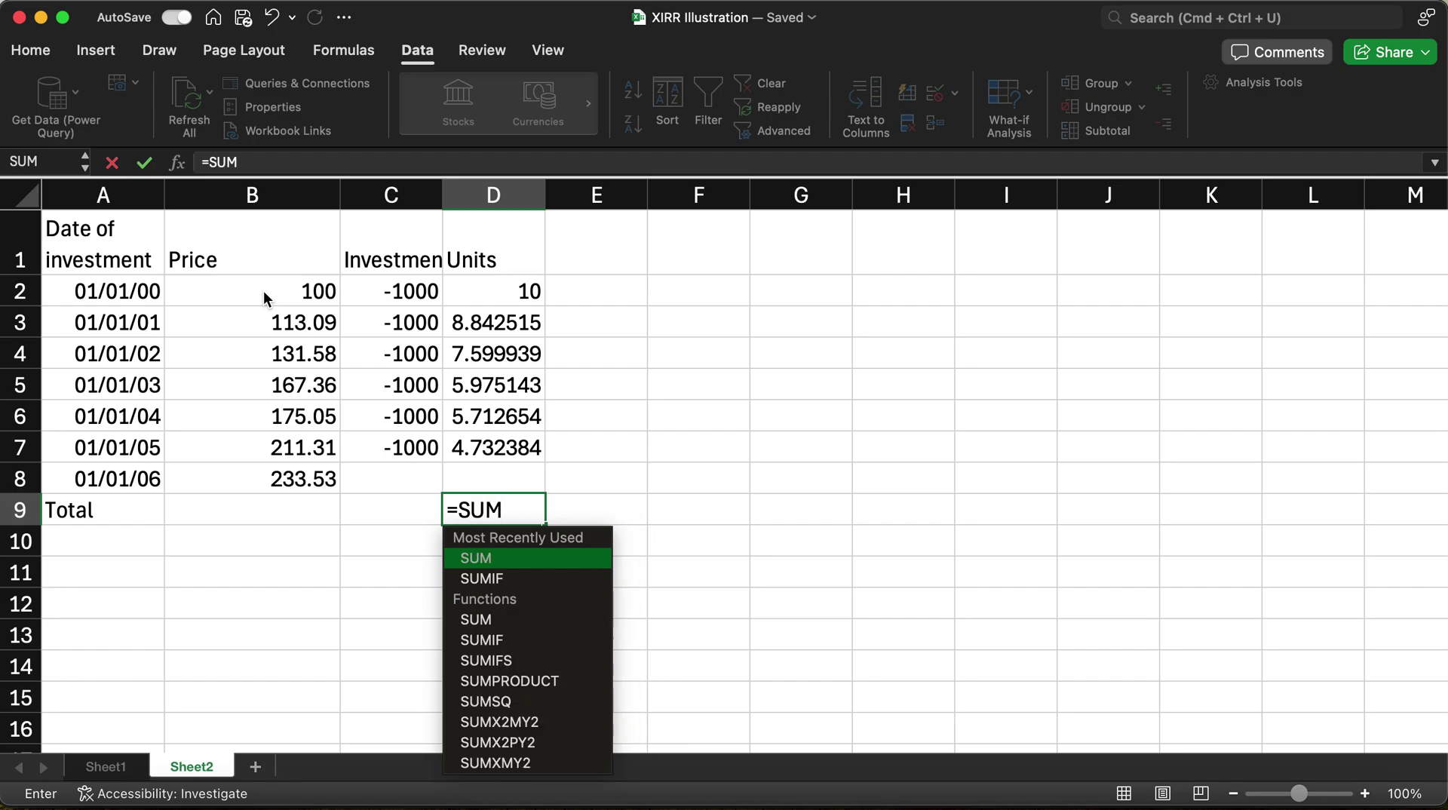
text(()
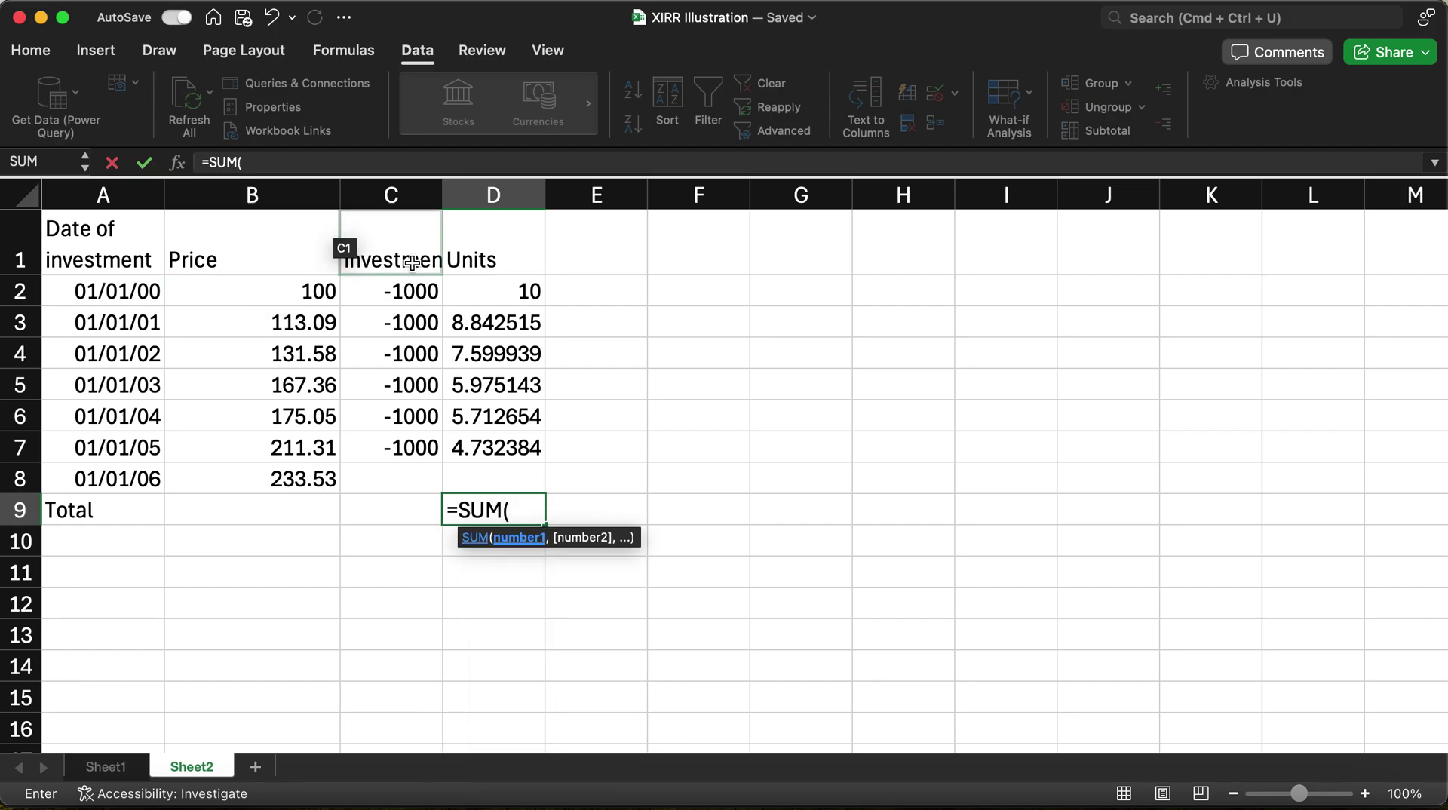
click(490, 292)
key(shift+Down)
key(shift+Down)
key(shift+Down)
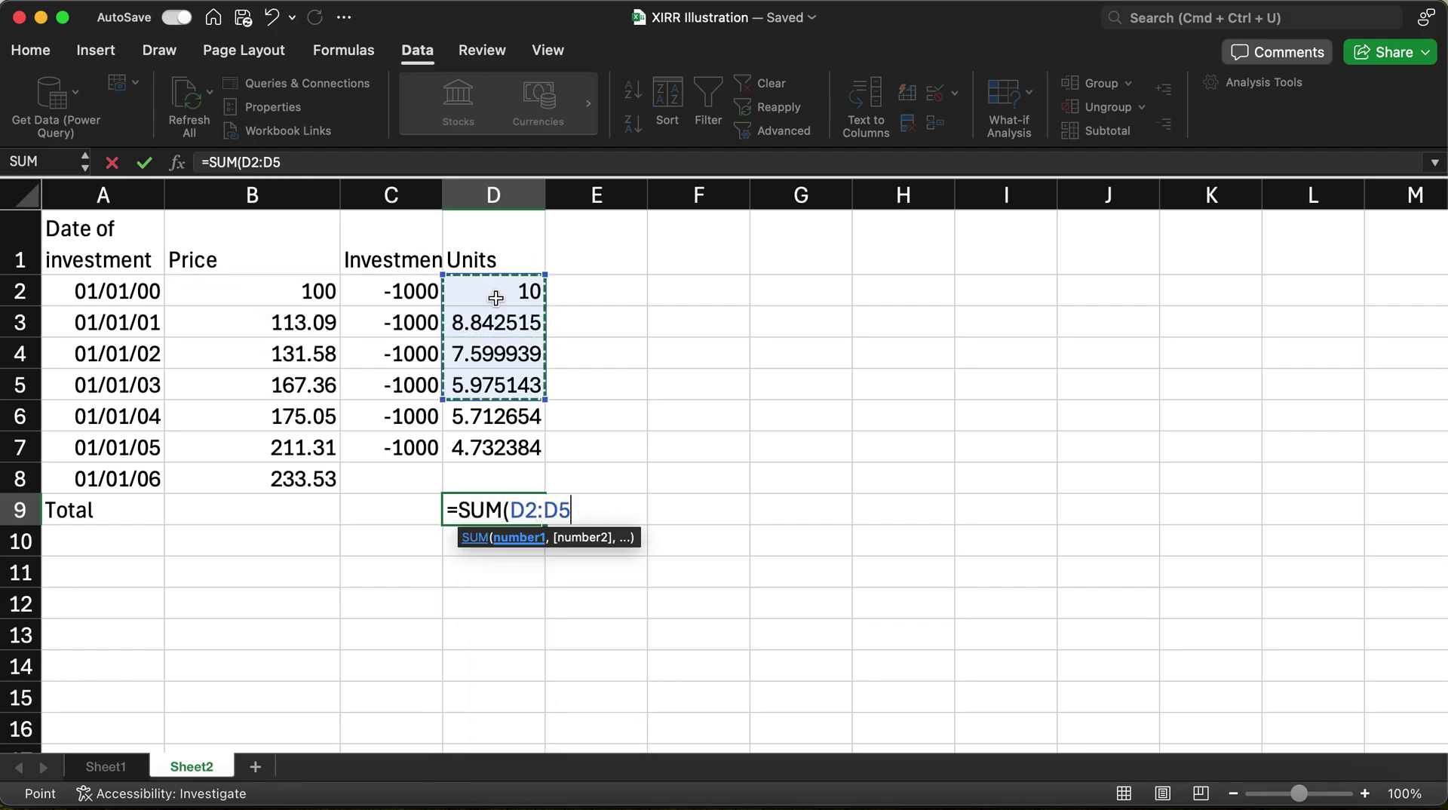
key(shift+Down)
key(shift+Down)
text())
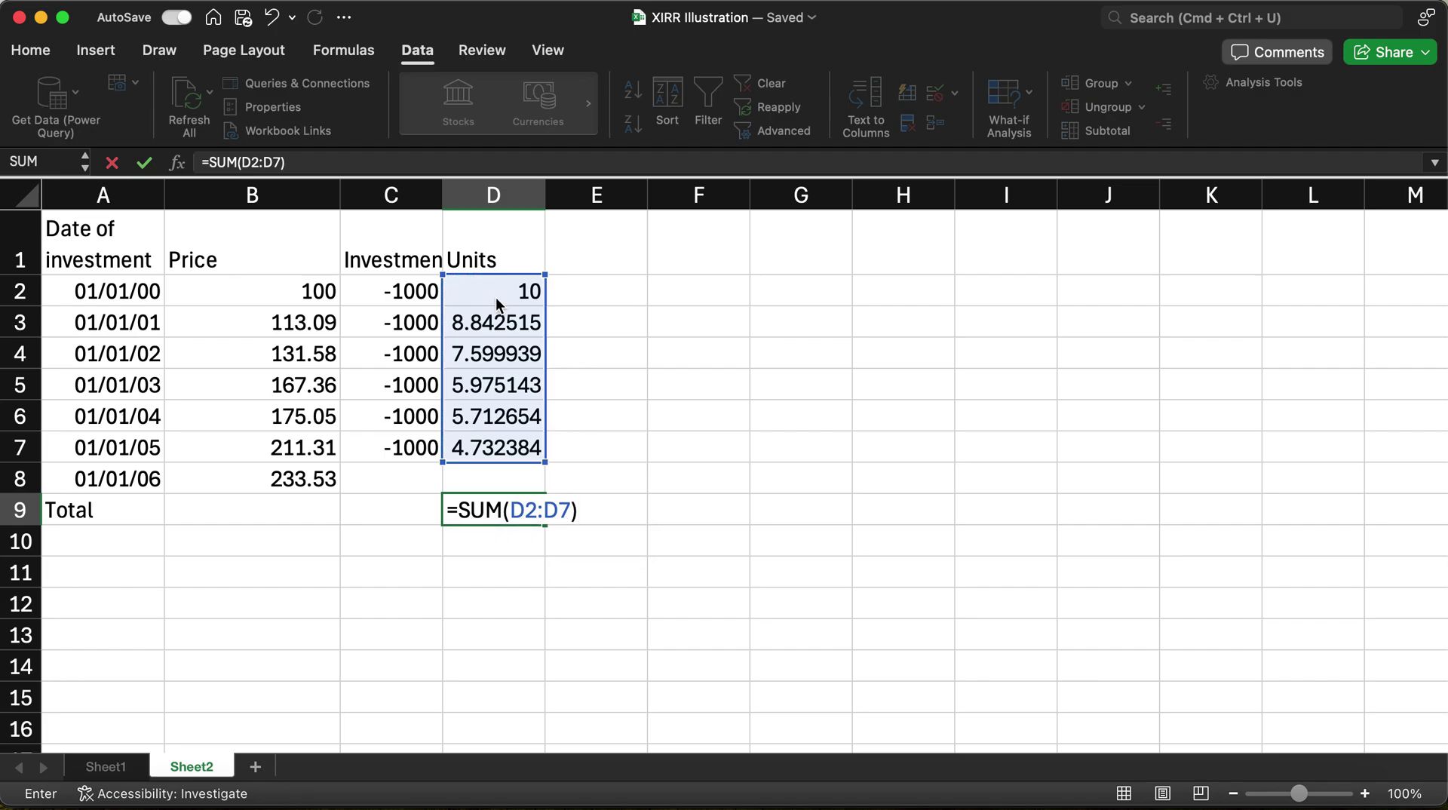
key(Return)
key(Up)
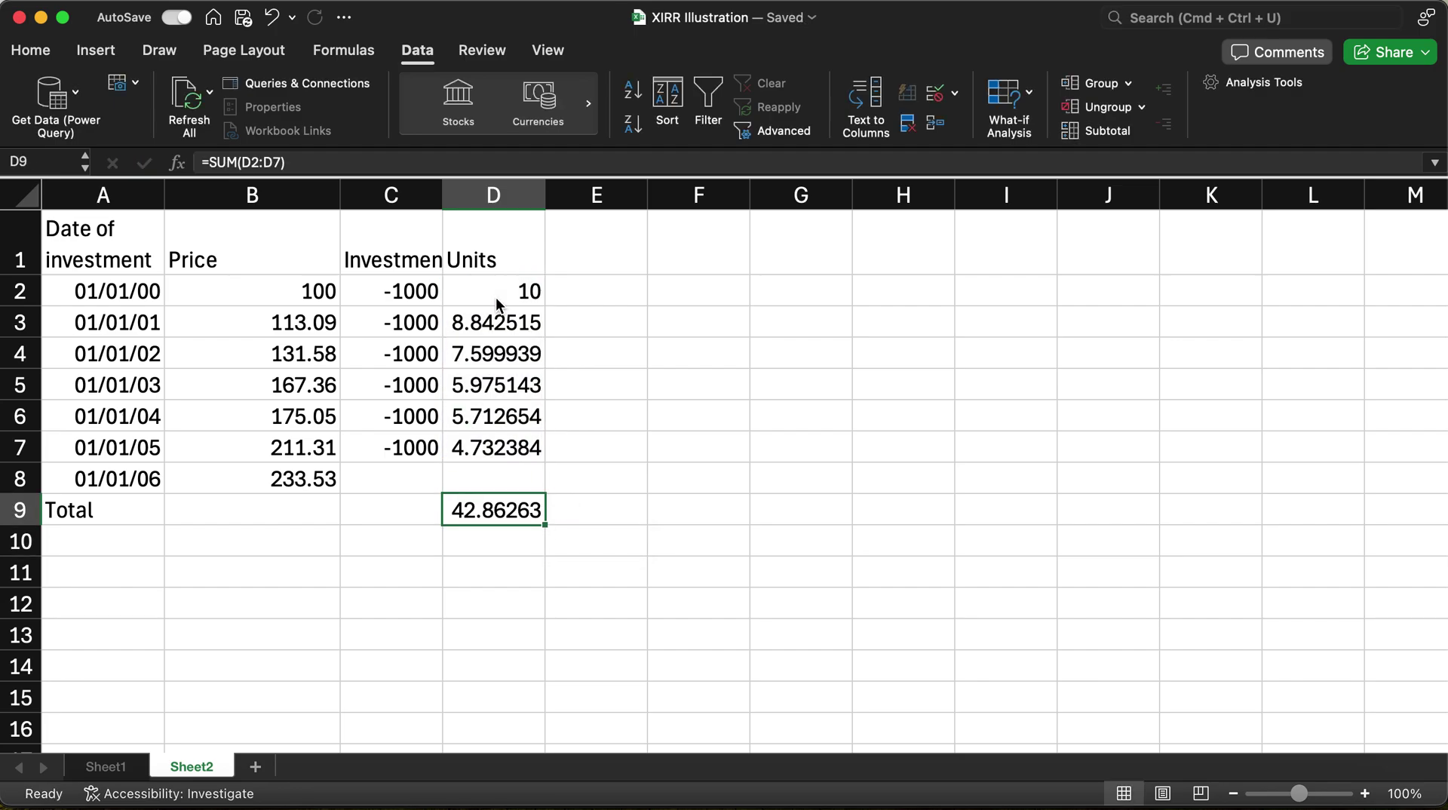
Calculate the final investment value in C8 with the formula =D9*B8
key(Left)
key(Left)
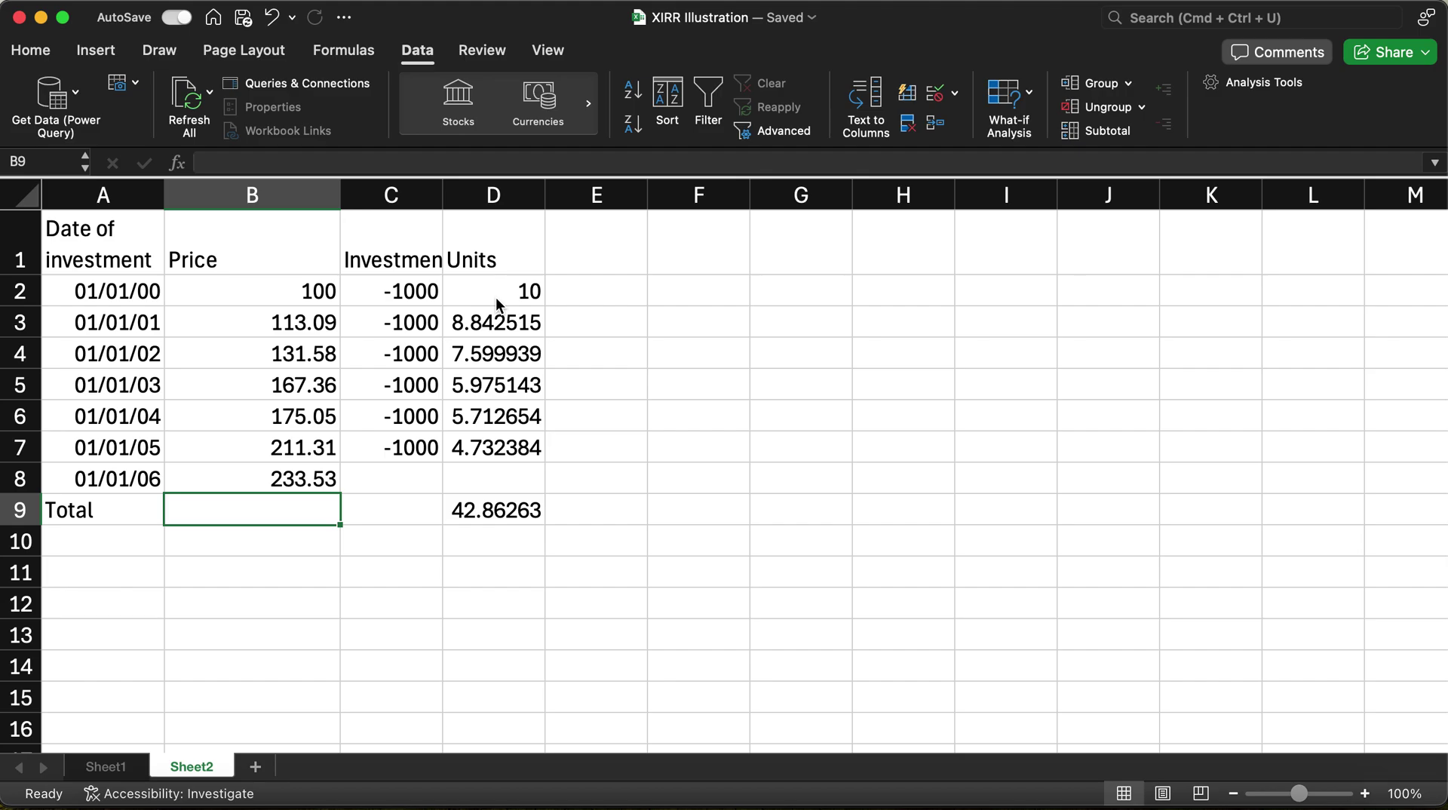
key(Right)
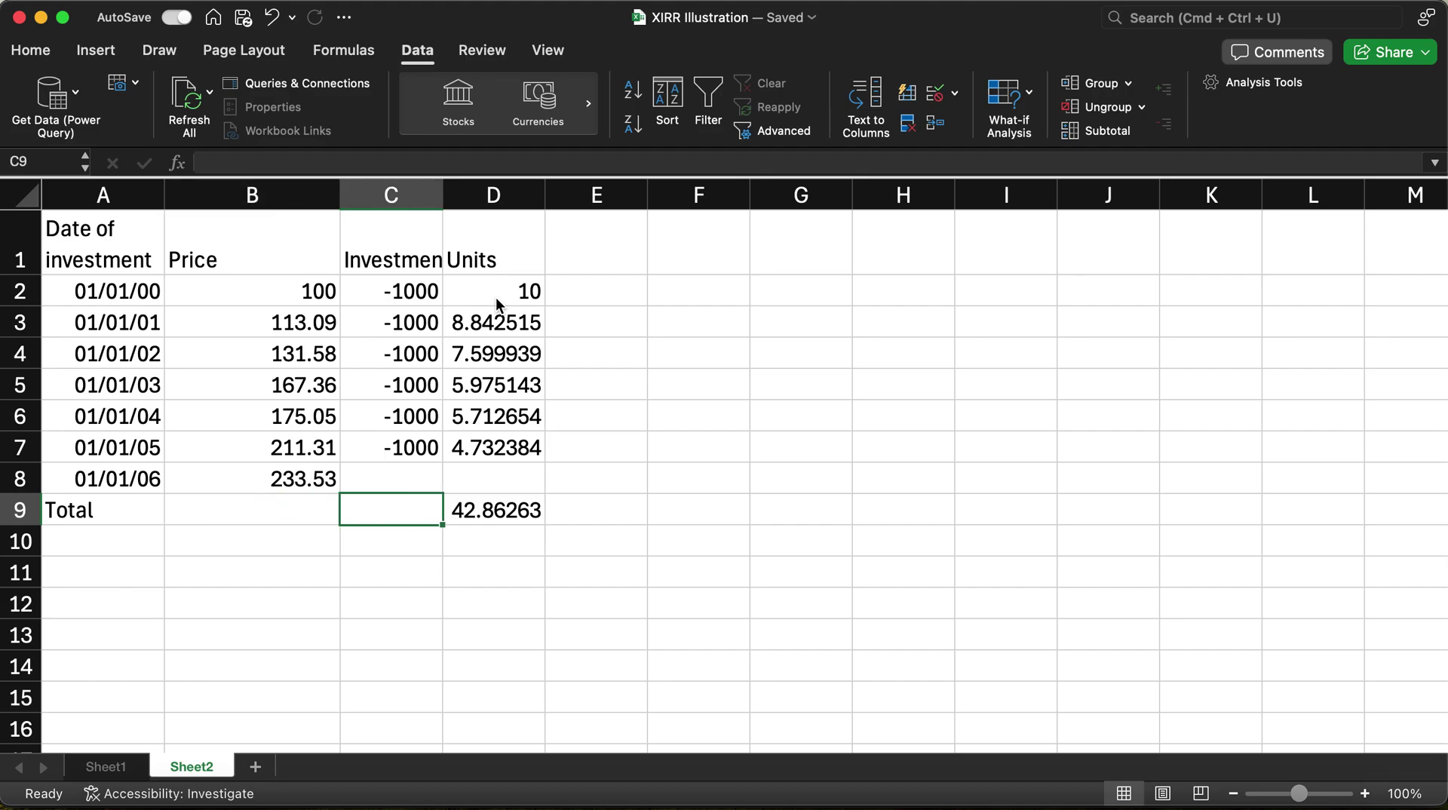
key(Up)
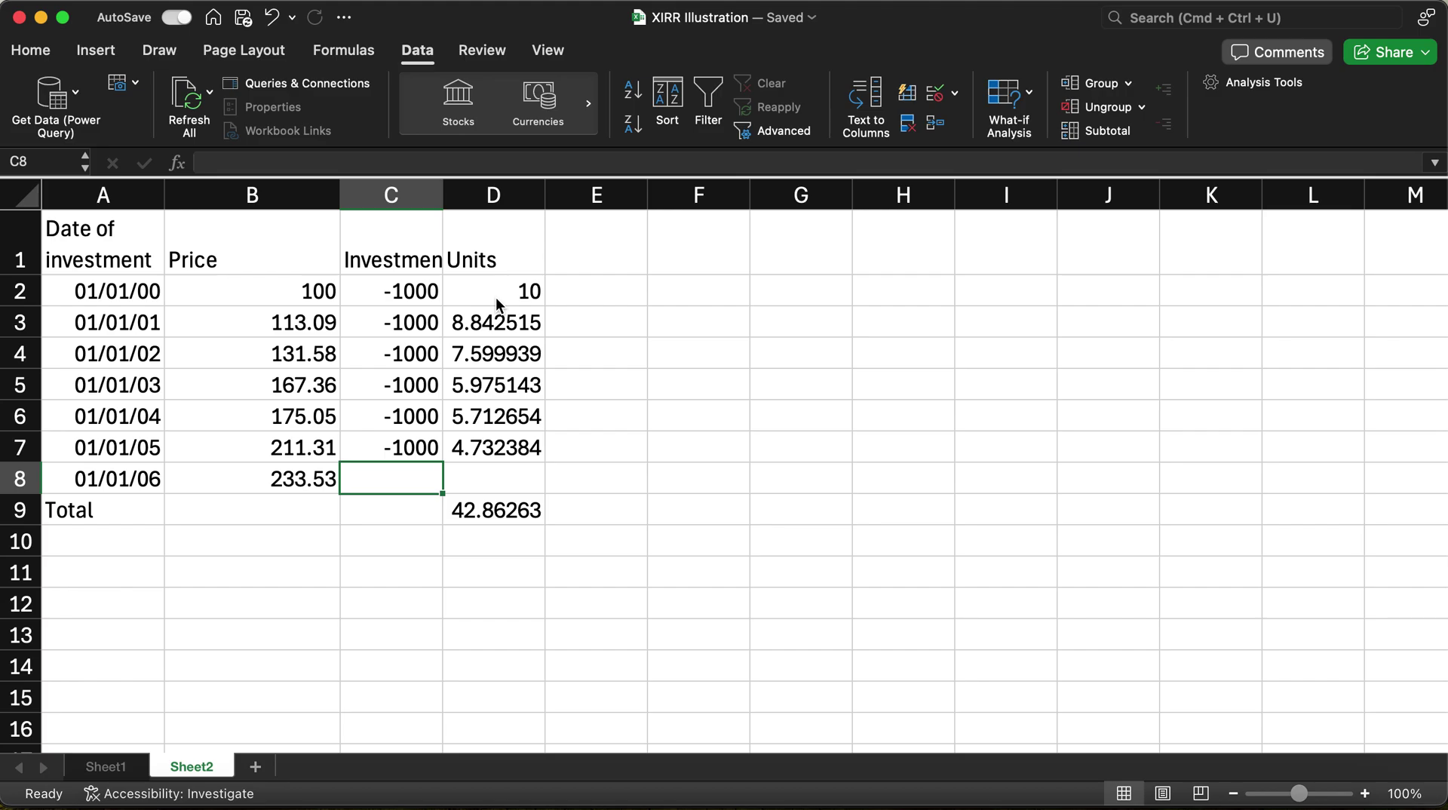
text(=)
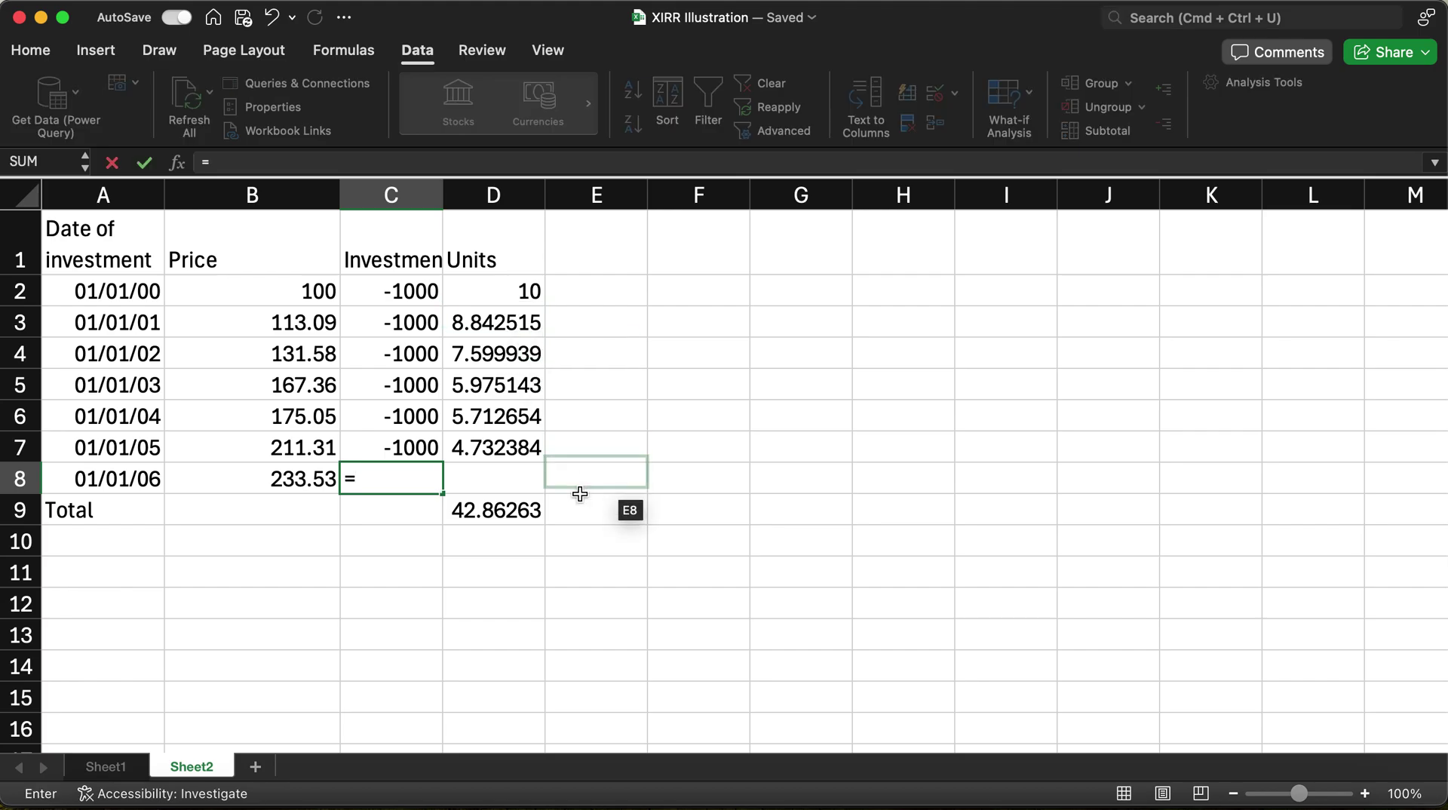
click(509, 507)
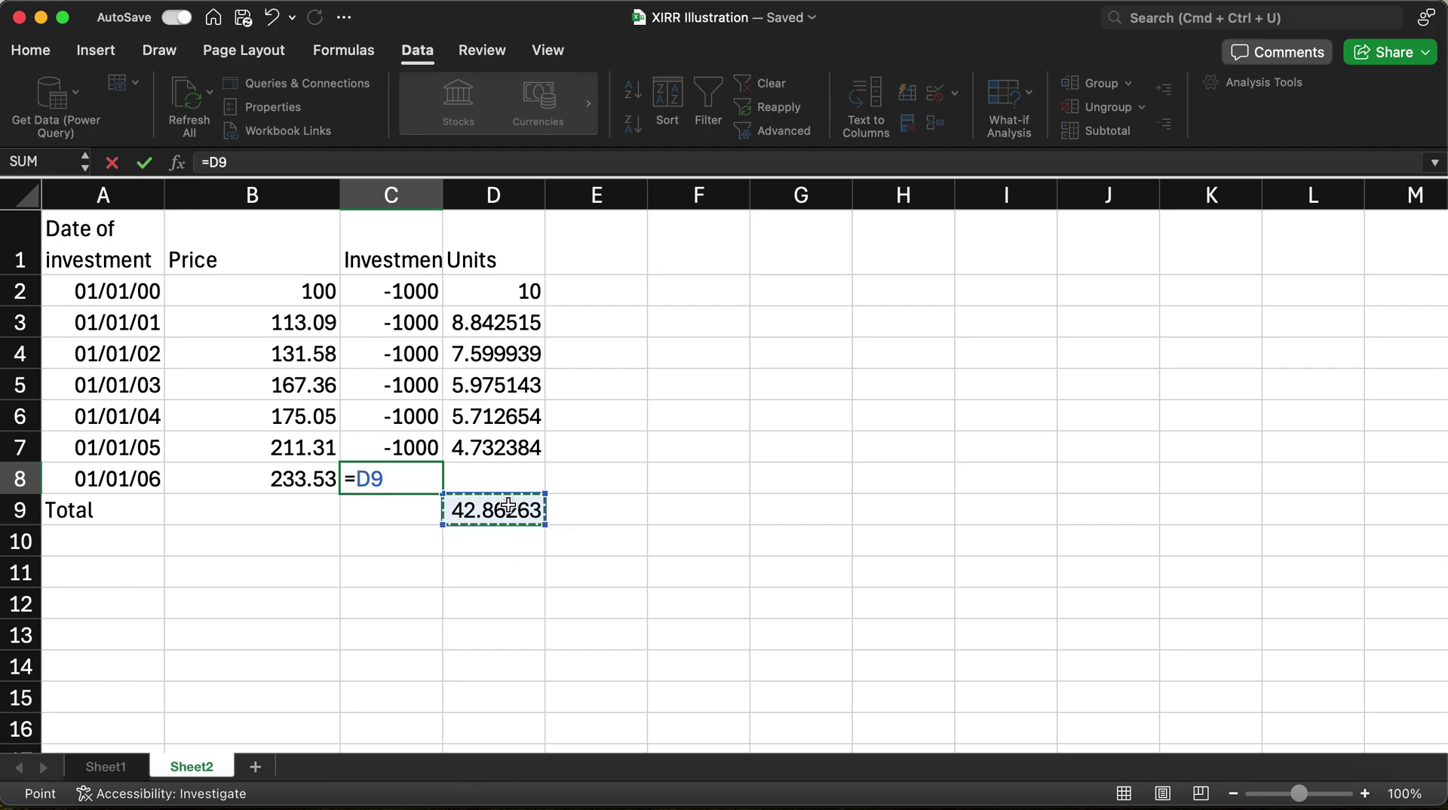
text(*)
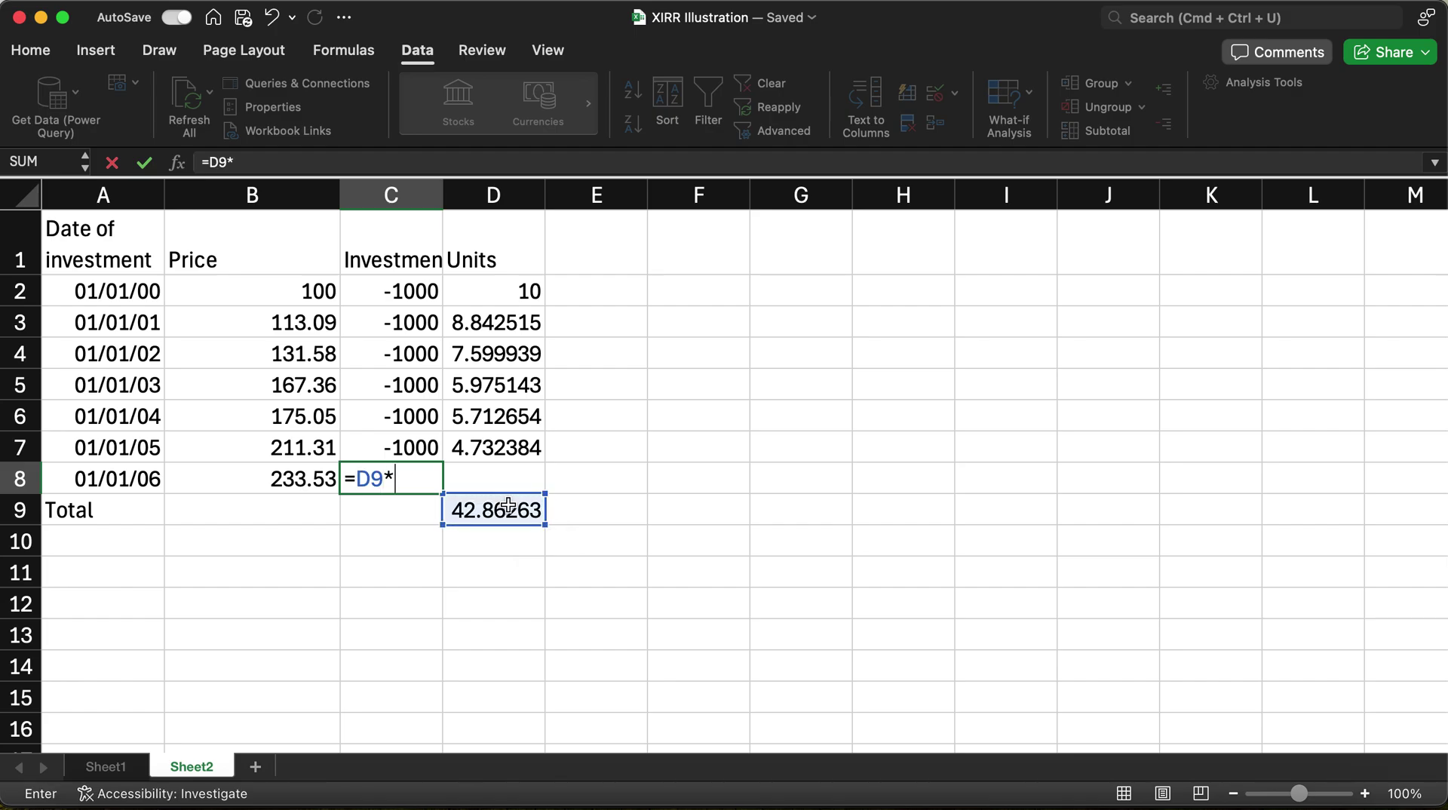
click(275, 482)
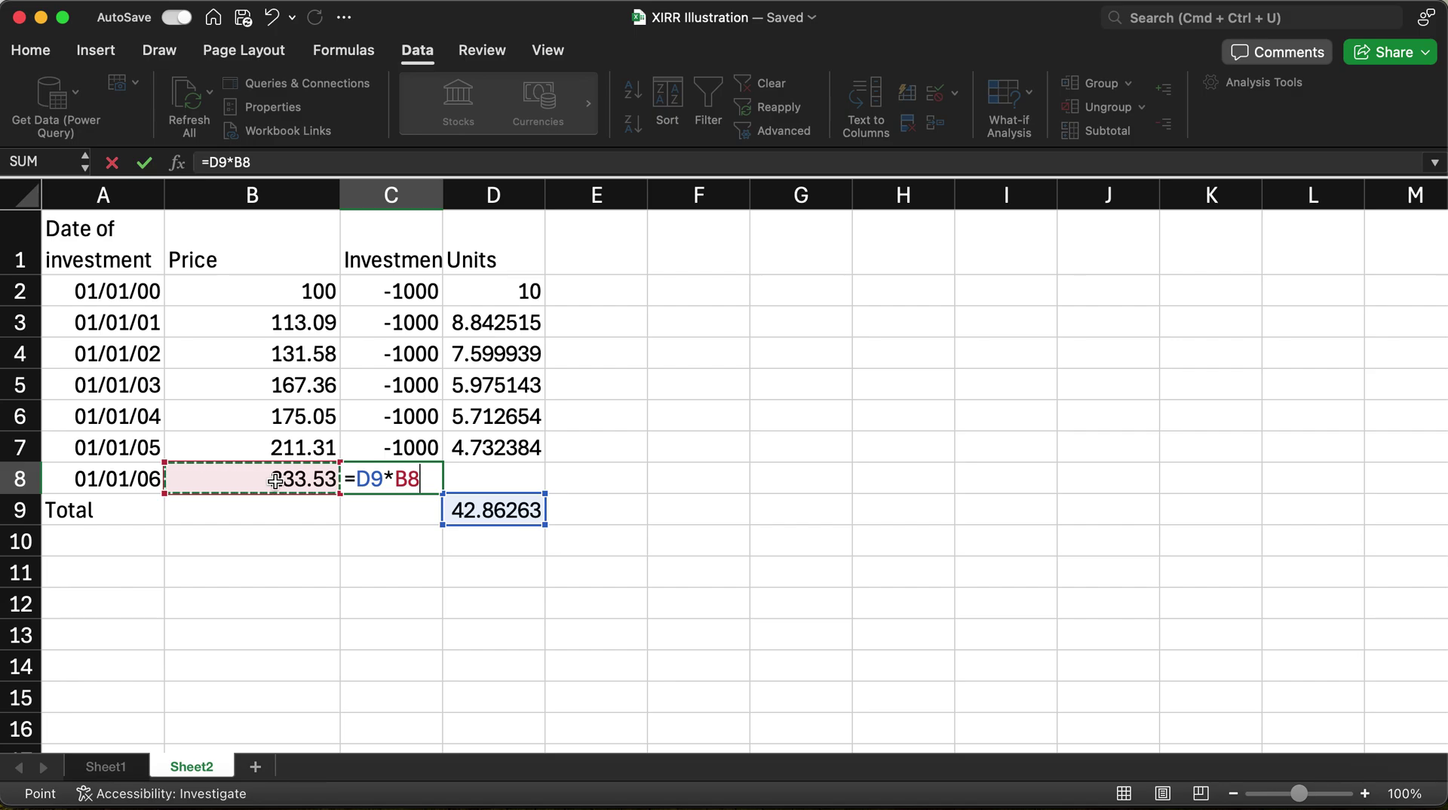
key(Return)
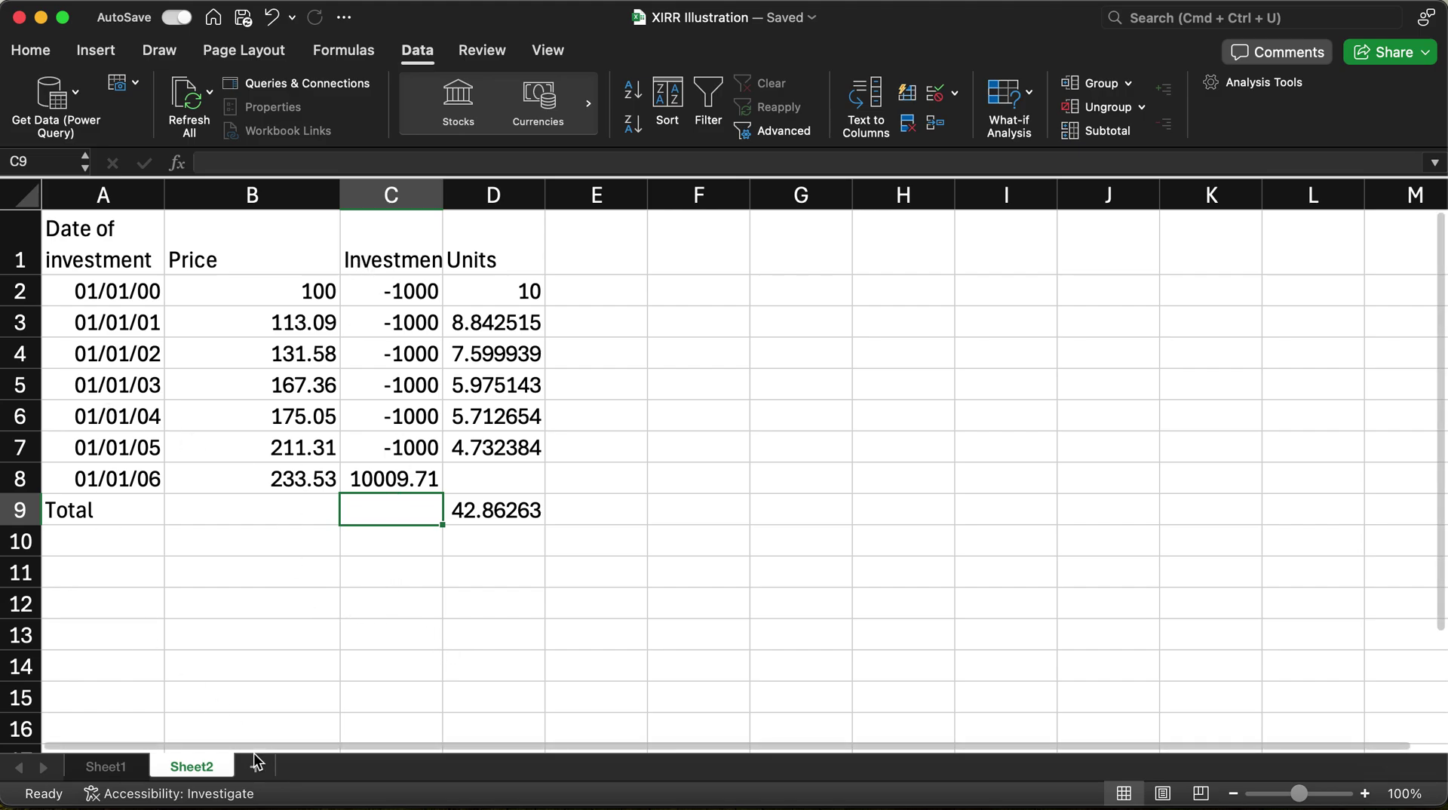
Calculate the return in B12 with =XIRR(C2:C8,A2:A8), using the investment column as values and the date column as dates
click(289, 596)
text(=XIRR)
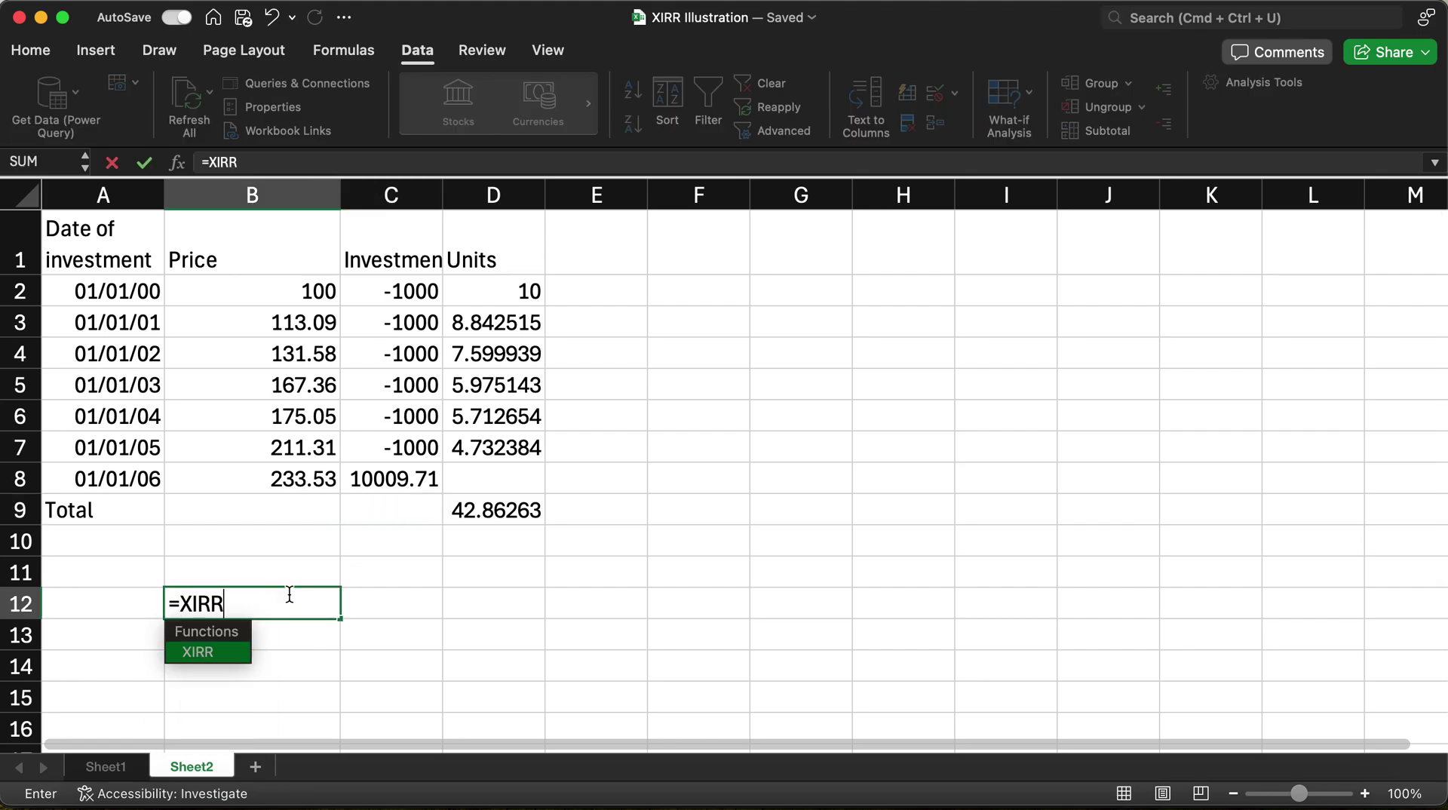
text(()
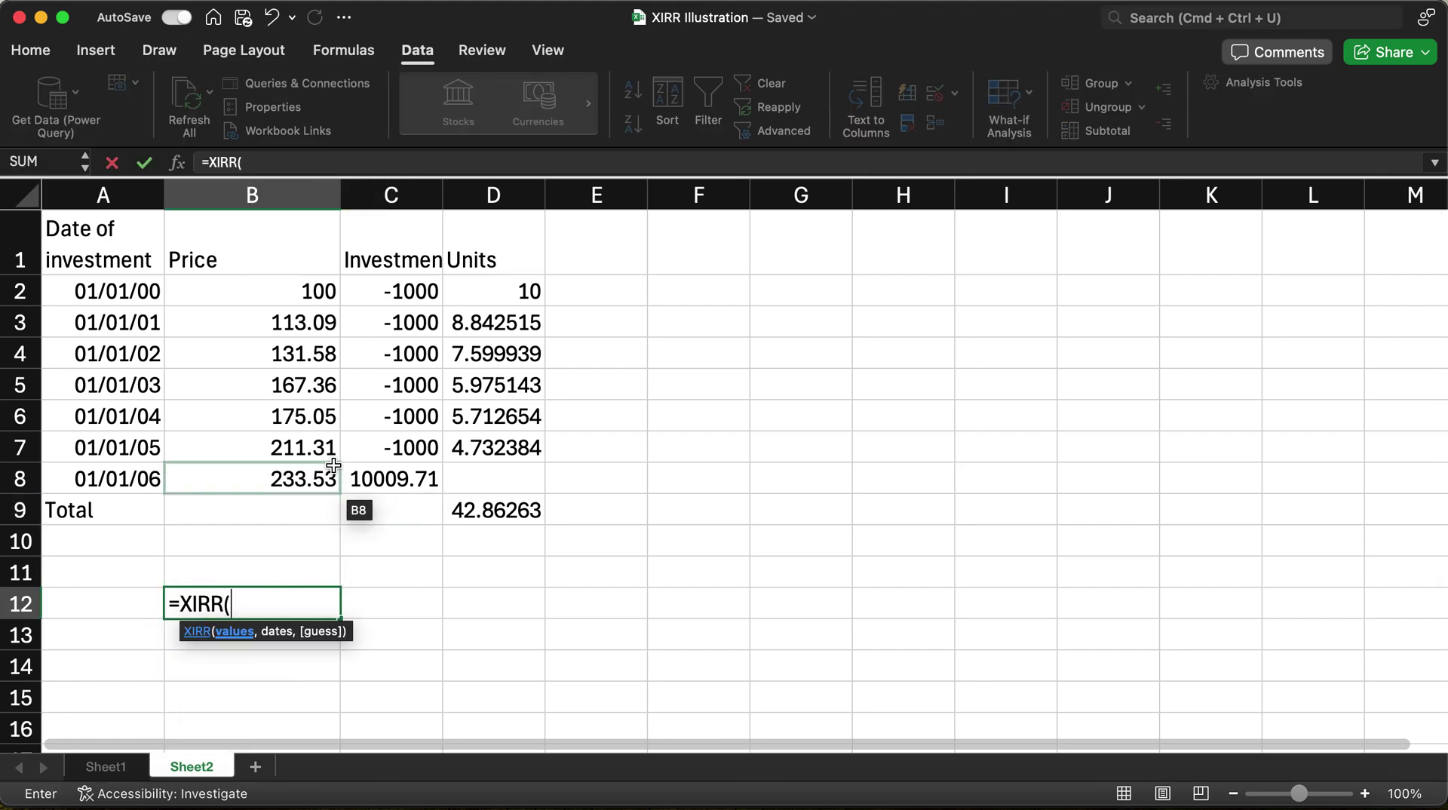
click(375, 286)
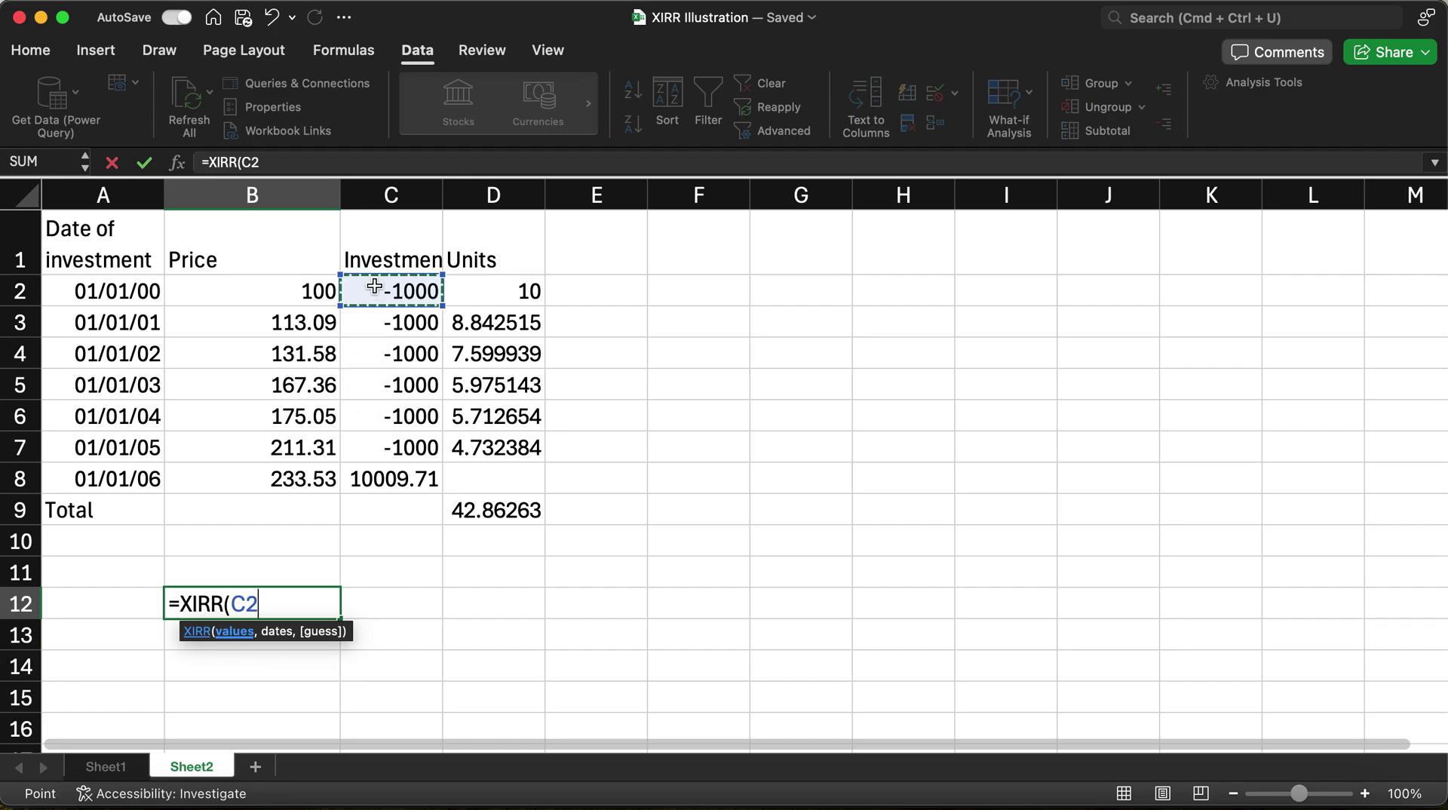
key(shift+Down)
key(shift+Down)
key(shift+Down)
key(shift+Down)
key(shift+Down)
key(shift+Down)
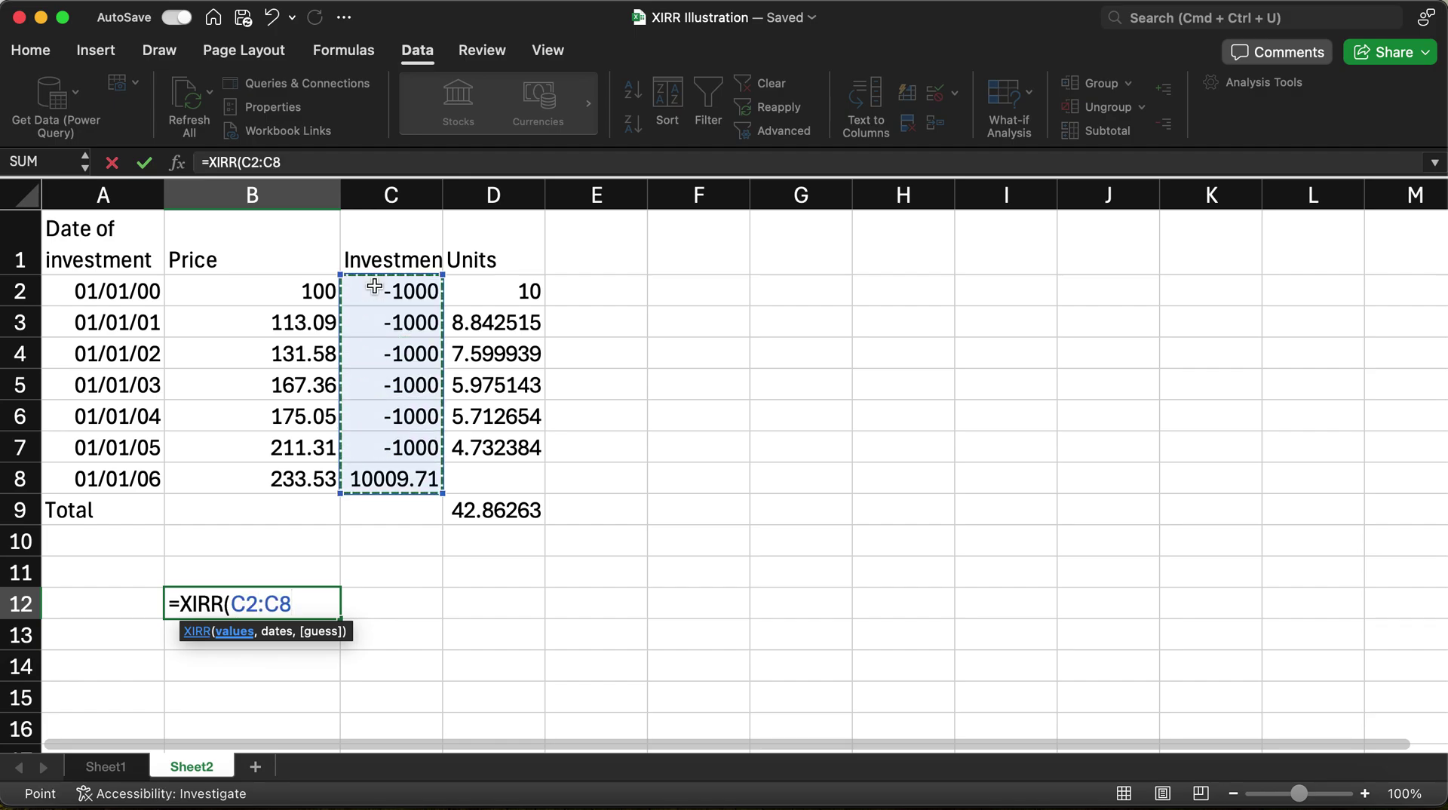
text(,)
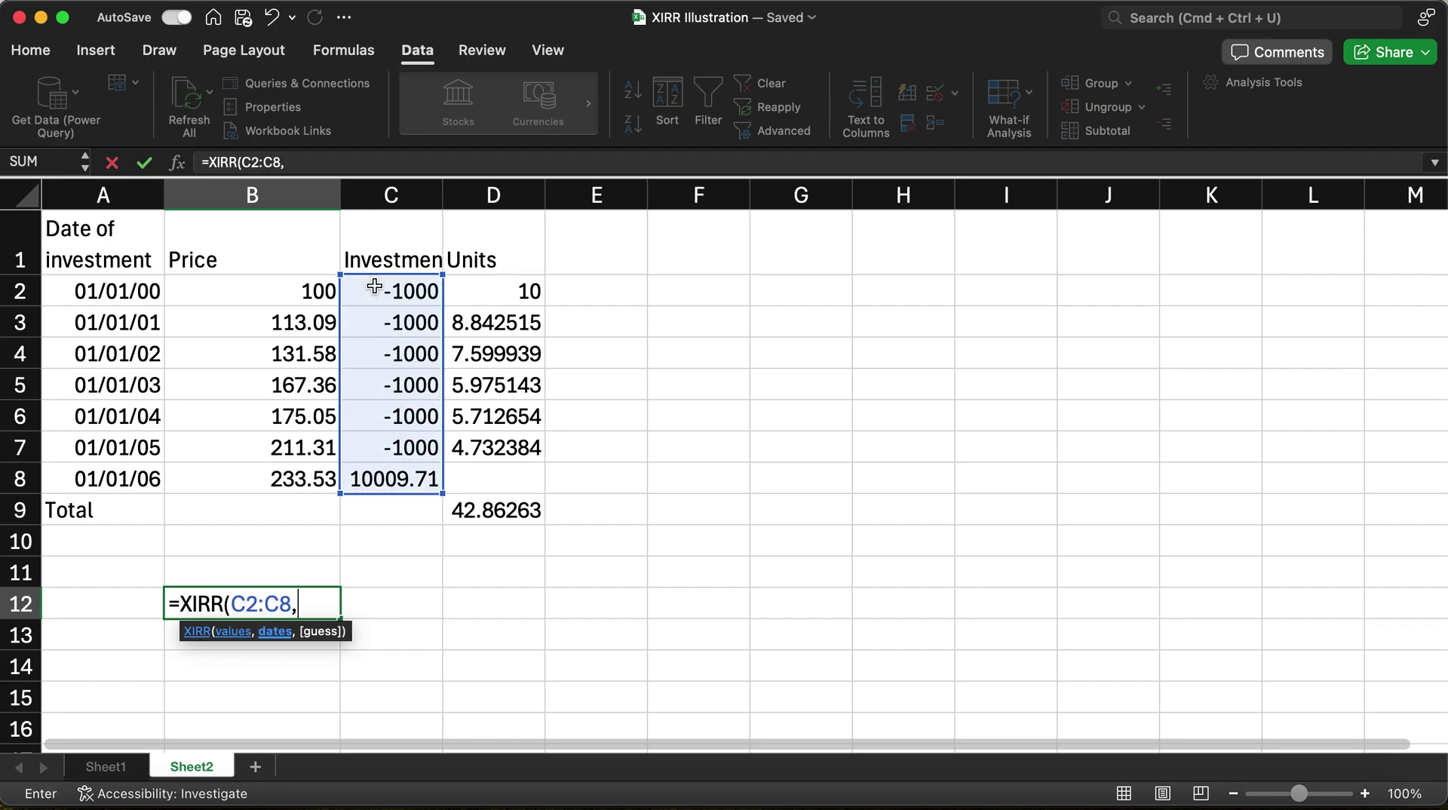
click(131, 288)
key(shift+Down)
key(shift+Down)
key(shift+Down)
key(shift+Down)
key(shift+Down)
key(shift+Down)
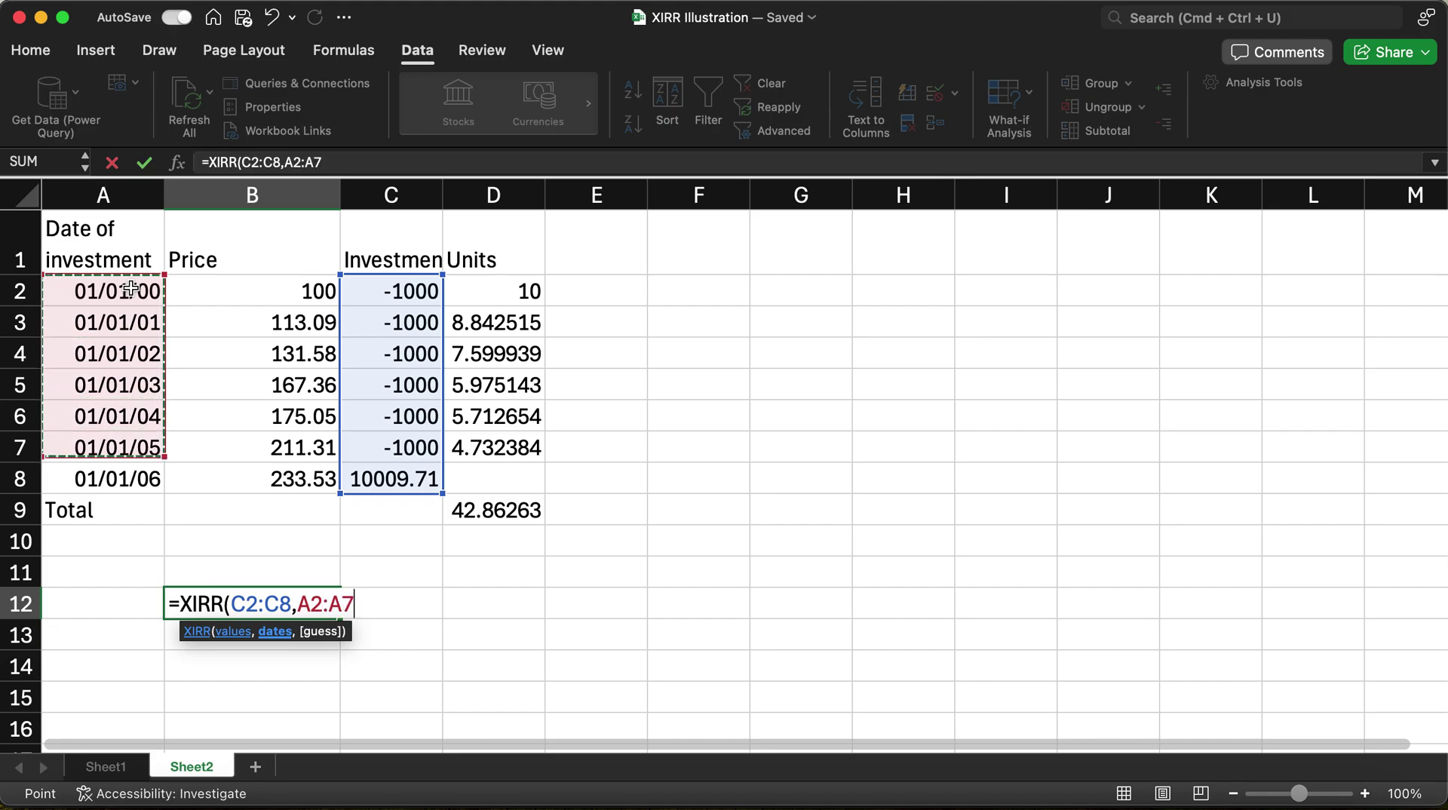
text())
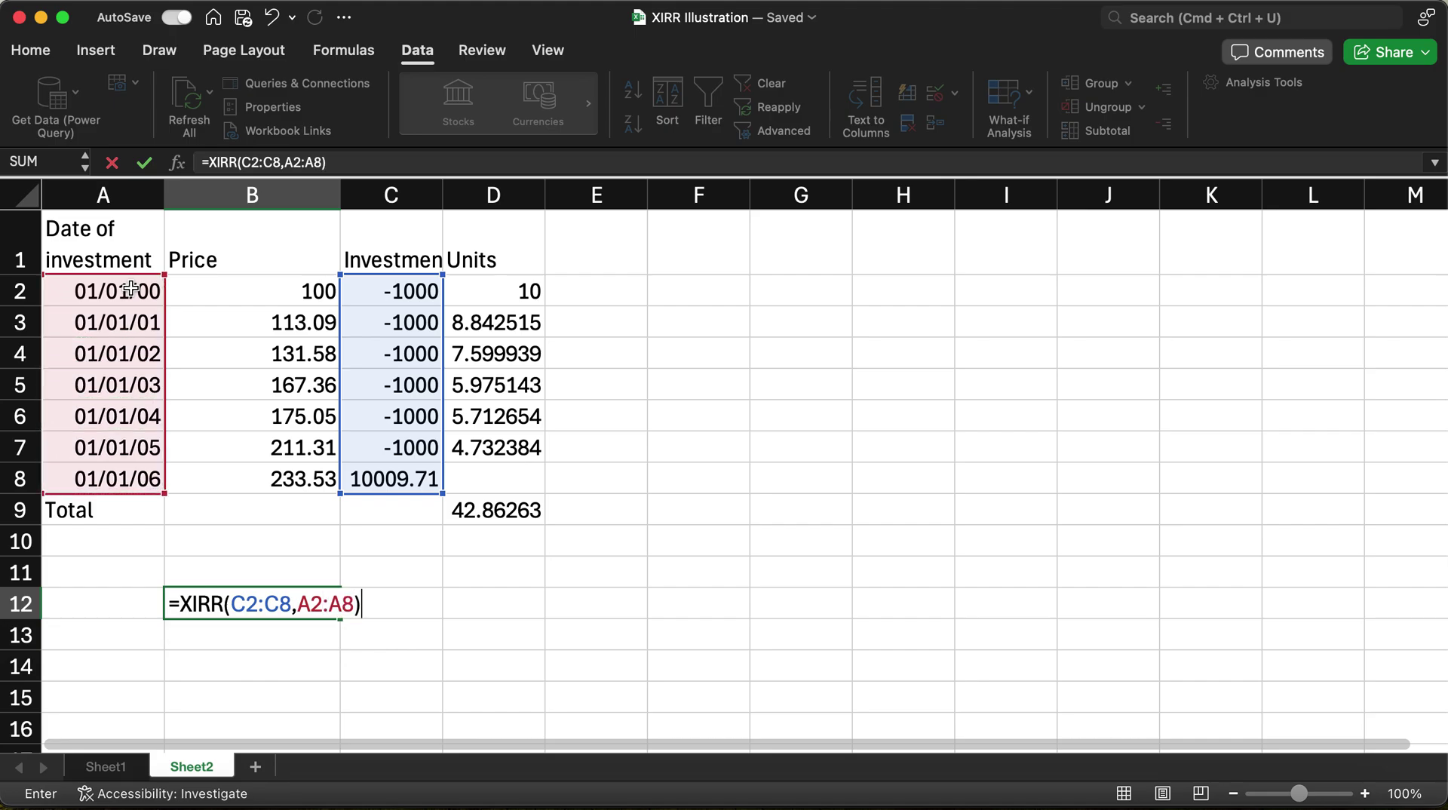
key(Return)
click(225, 601)
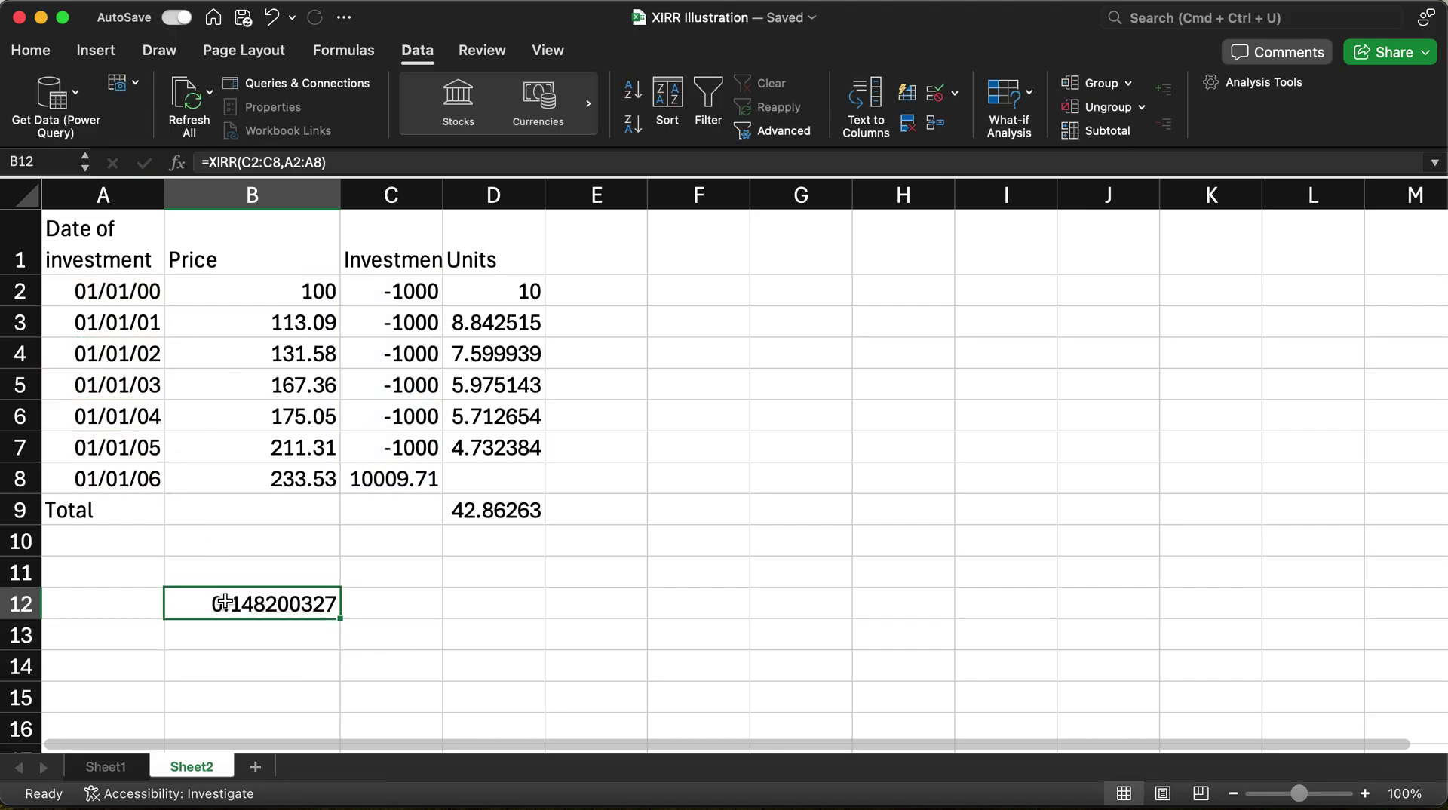
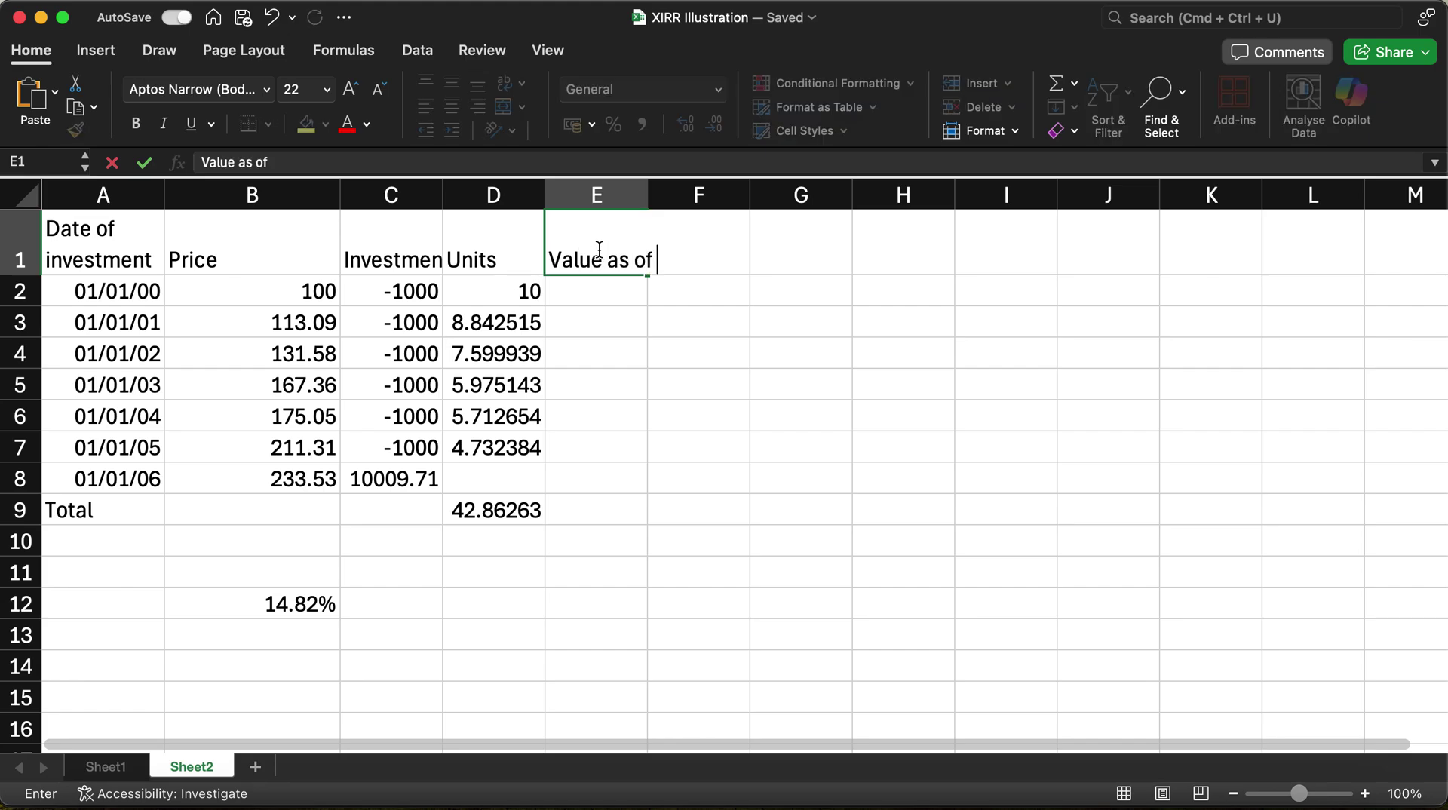
Complete the E1 heading as "Value as of Jan 2006" and calculate the first investment's value in E2 with =D2*$B$8
text(Jan 2006)
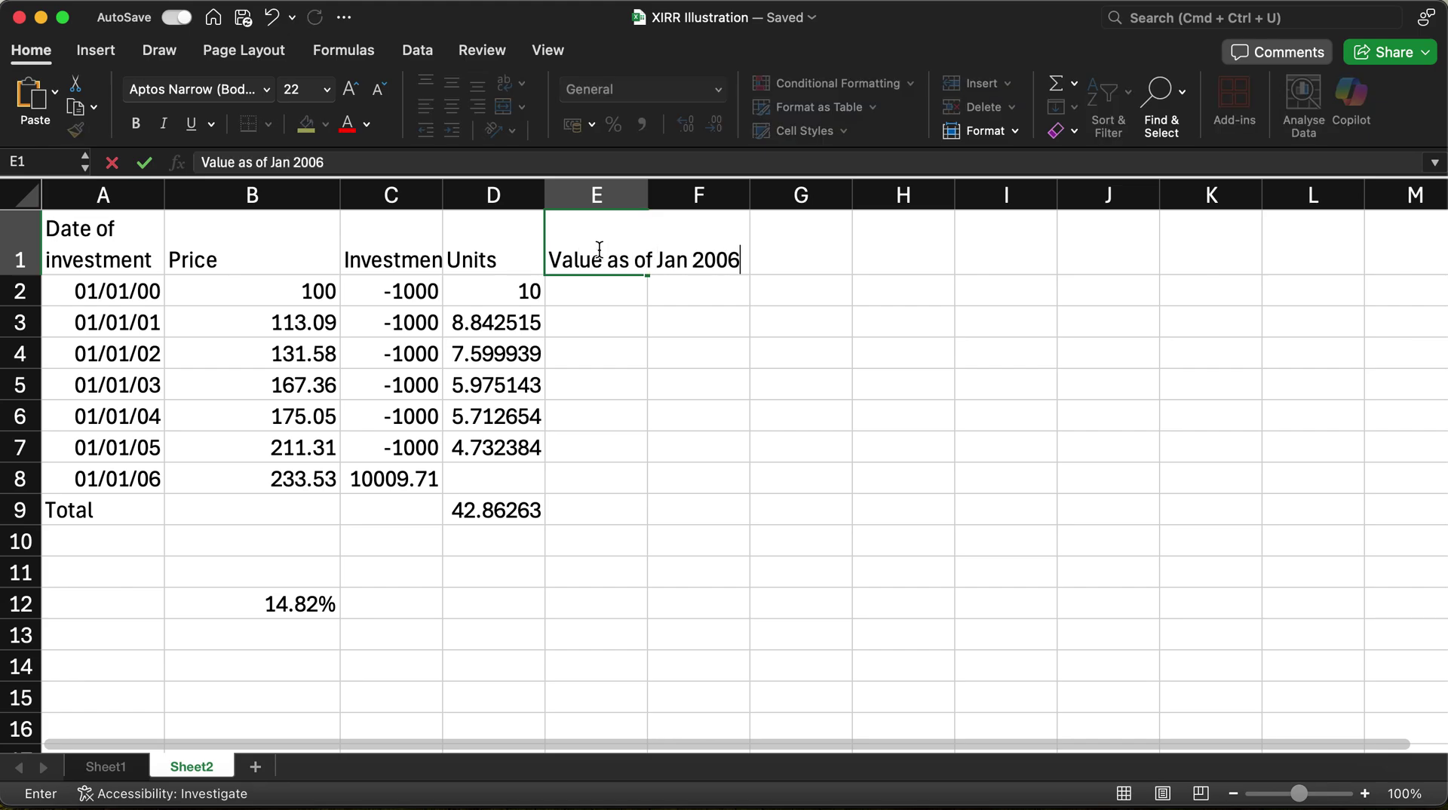
key(Return)
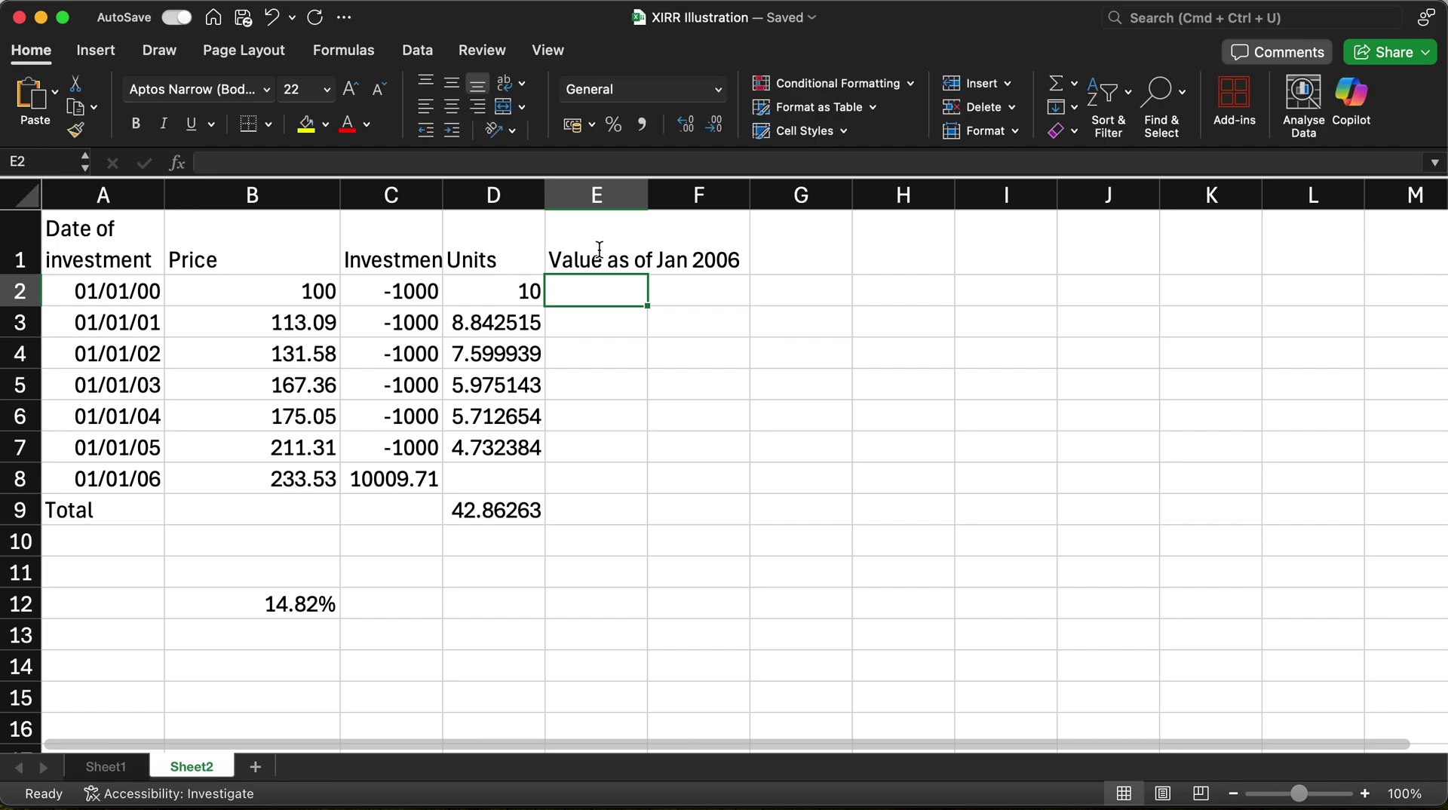
text(=)
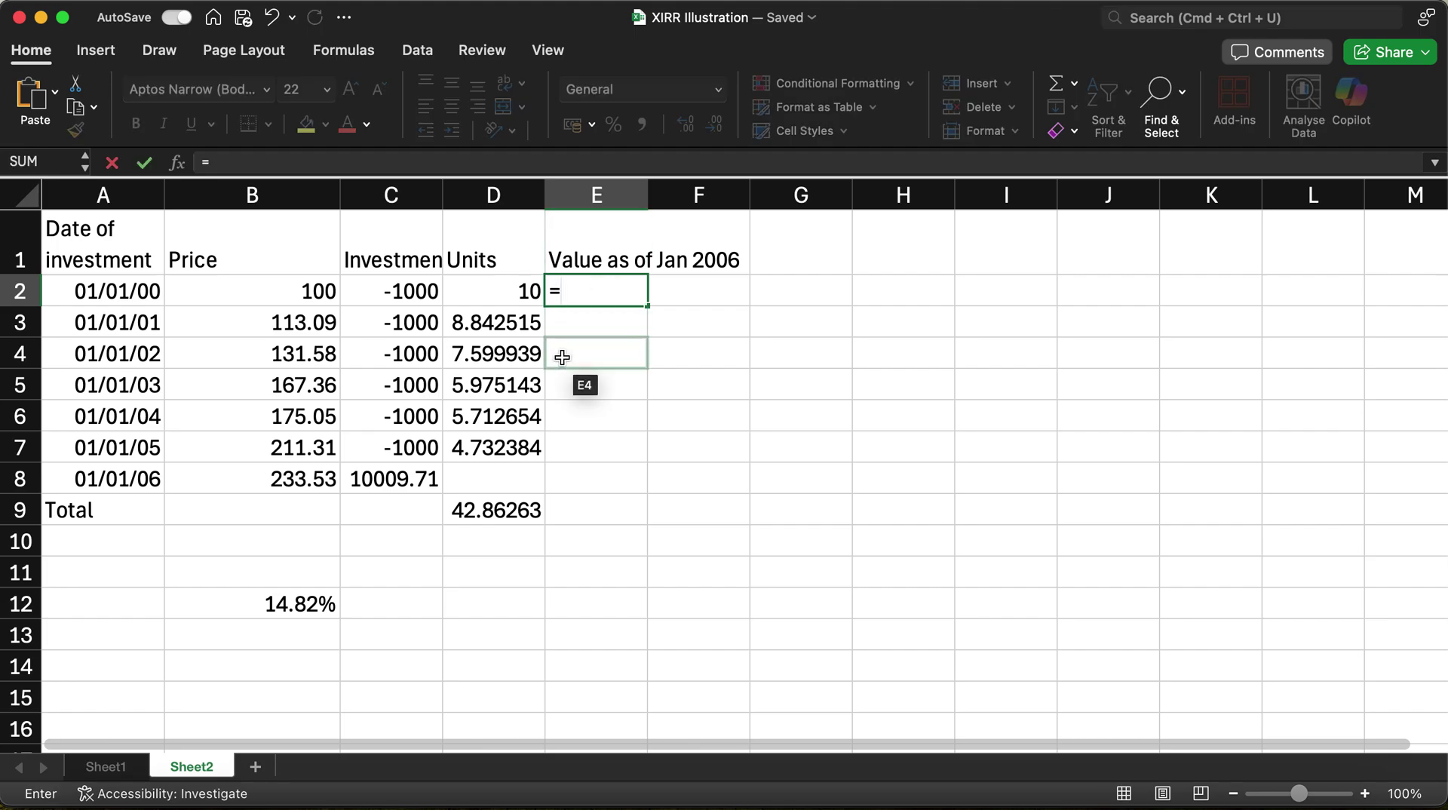
click(520, 293)
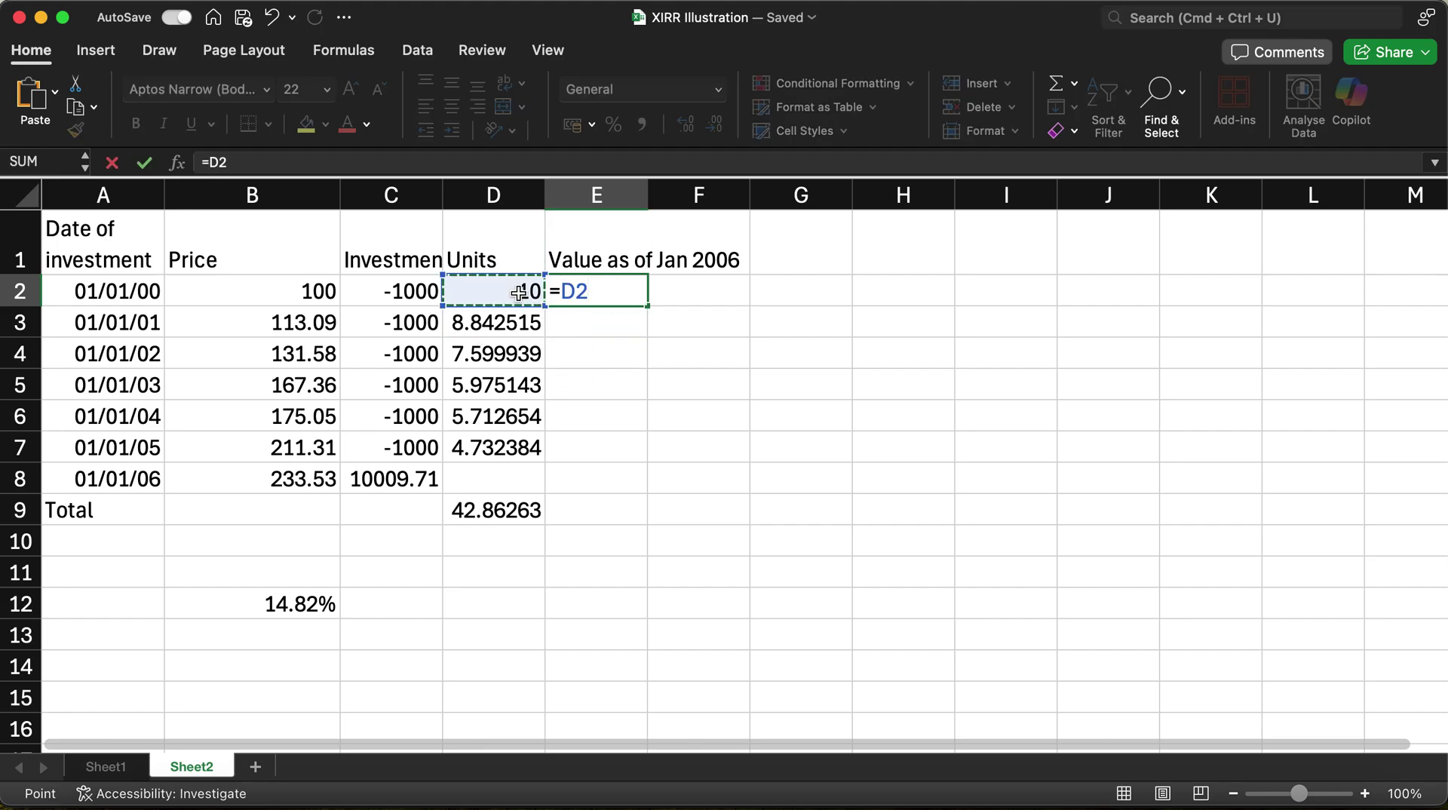
text(*)
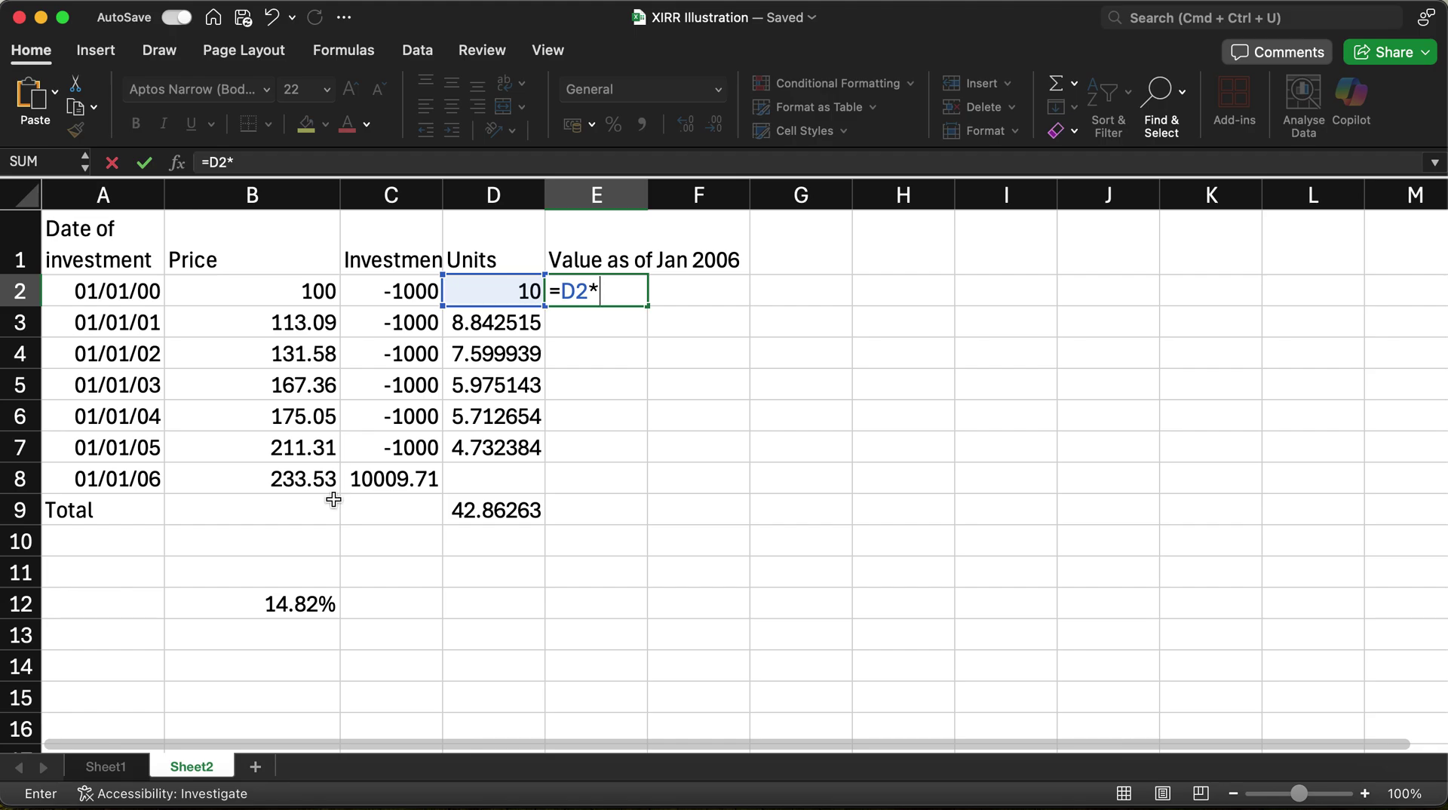
click(295, 484)
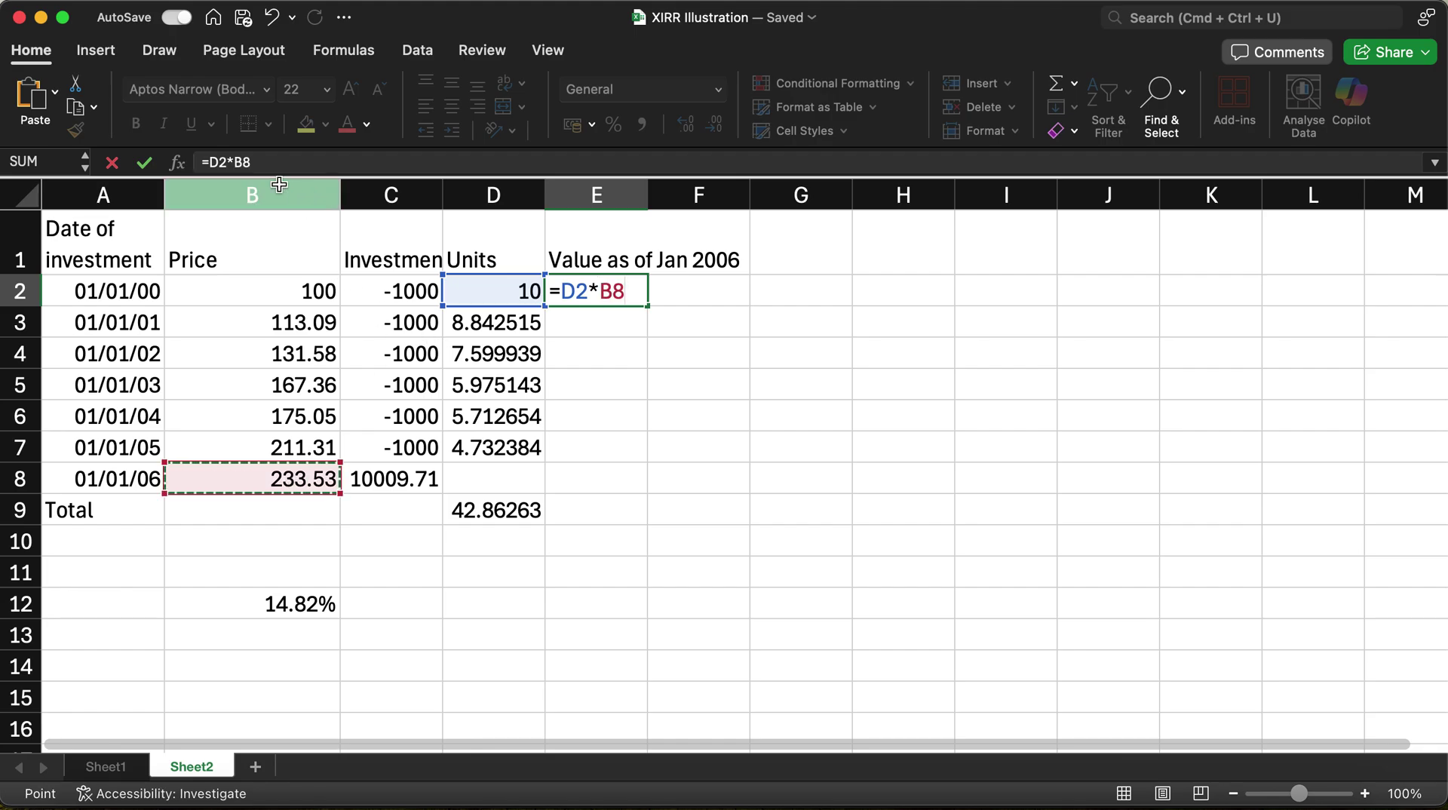
click(241, 162)
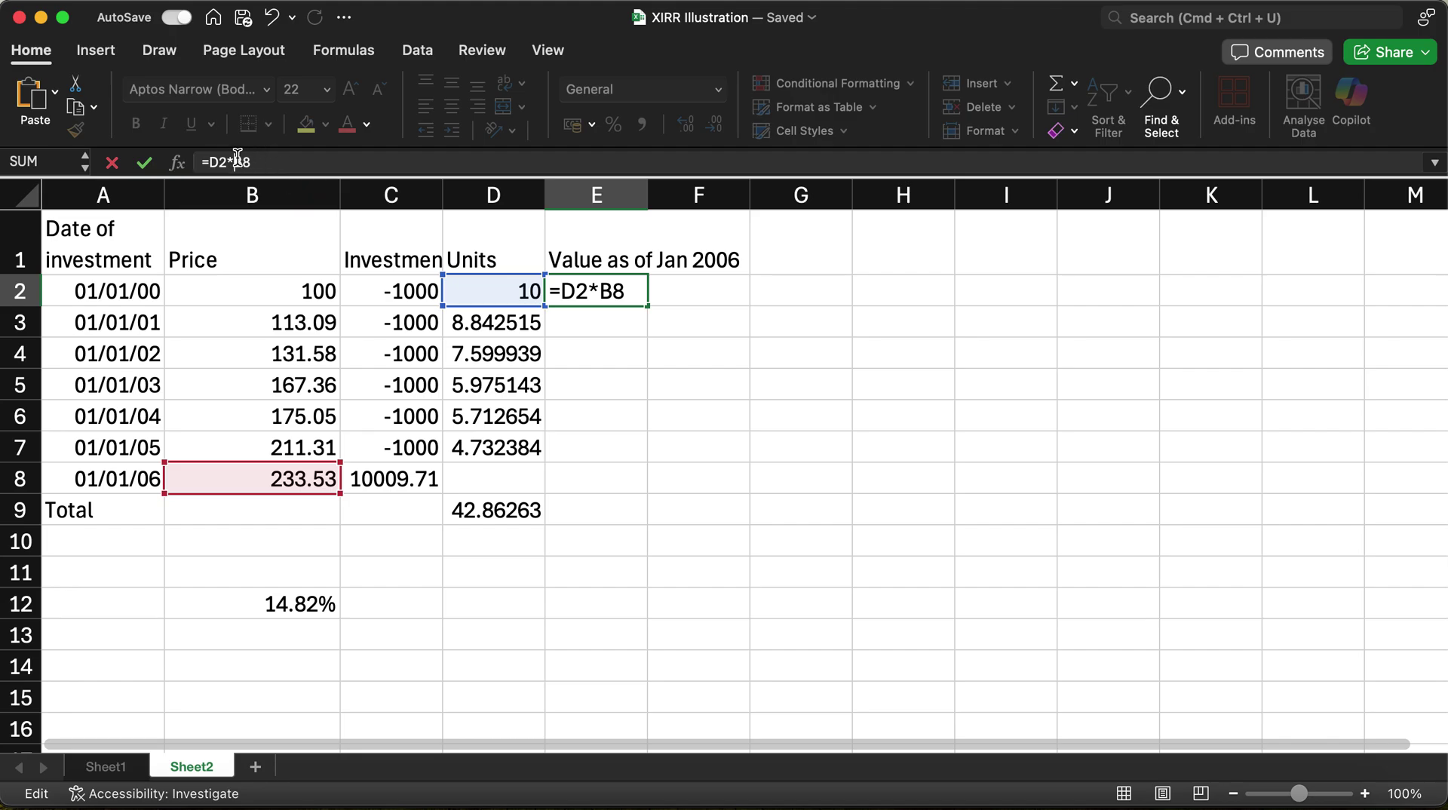
text($)
key(Right)
key(Right)
text($)
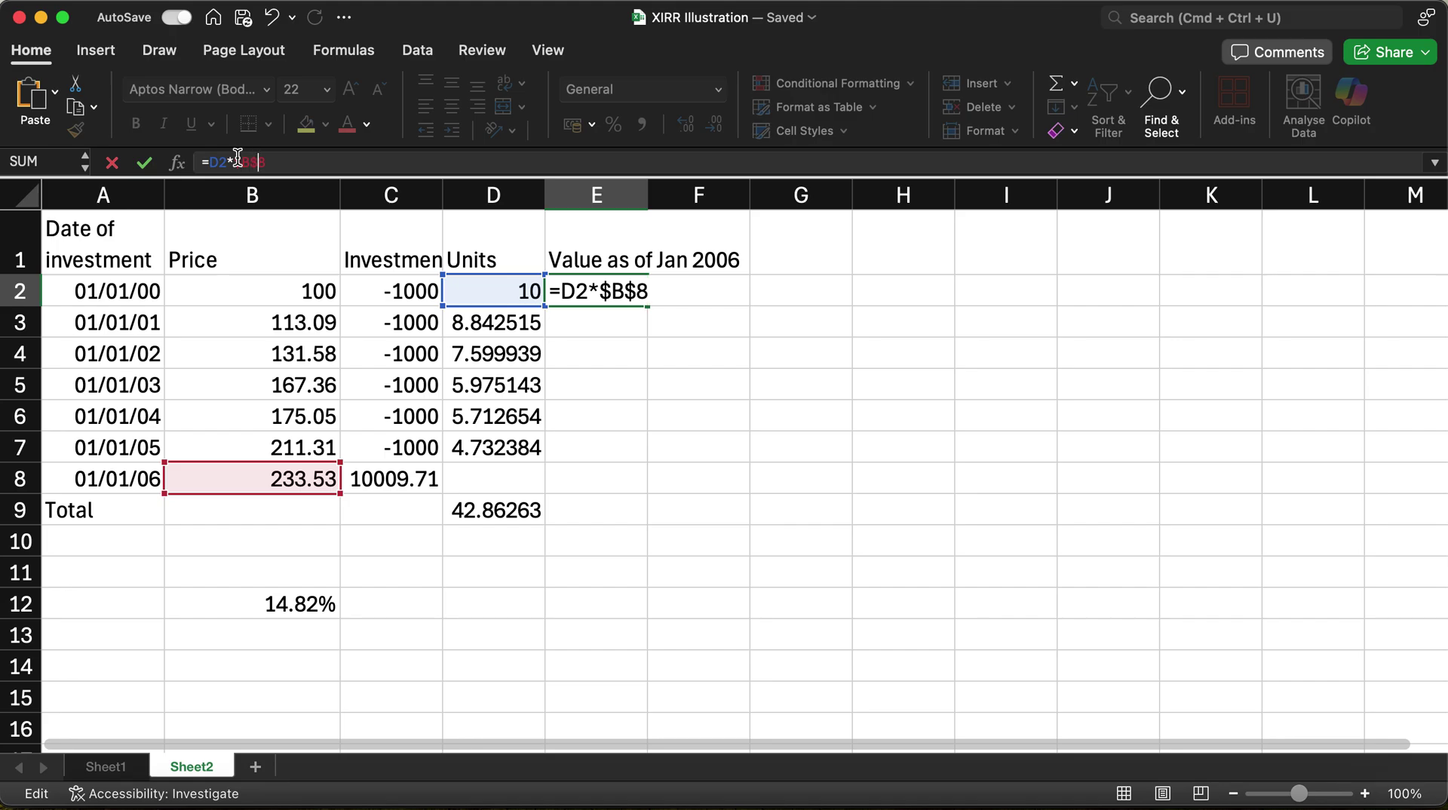
key(Return)
key(Up)
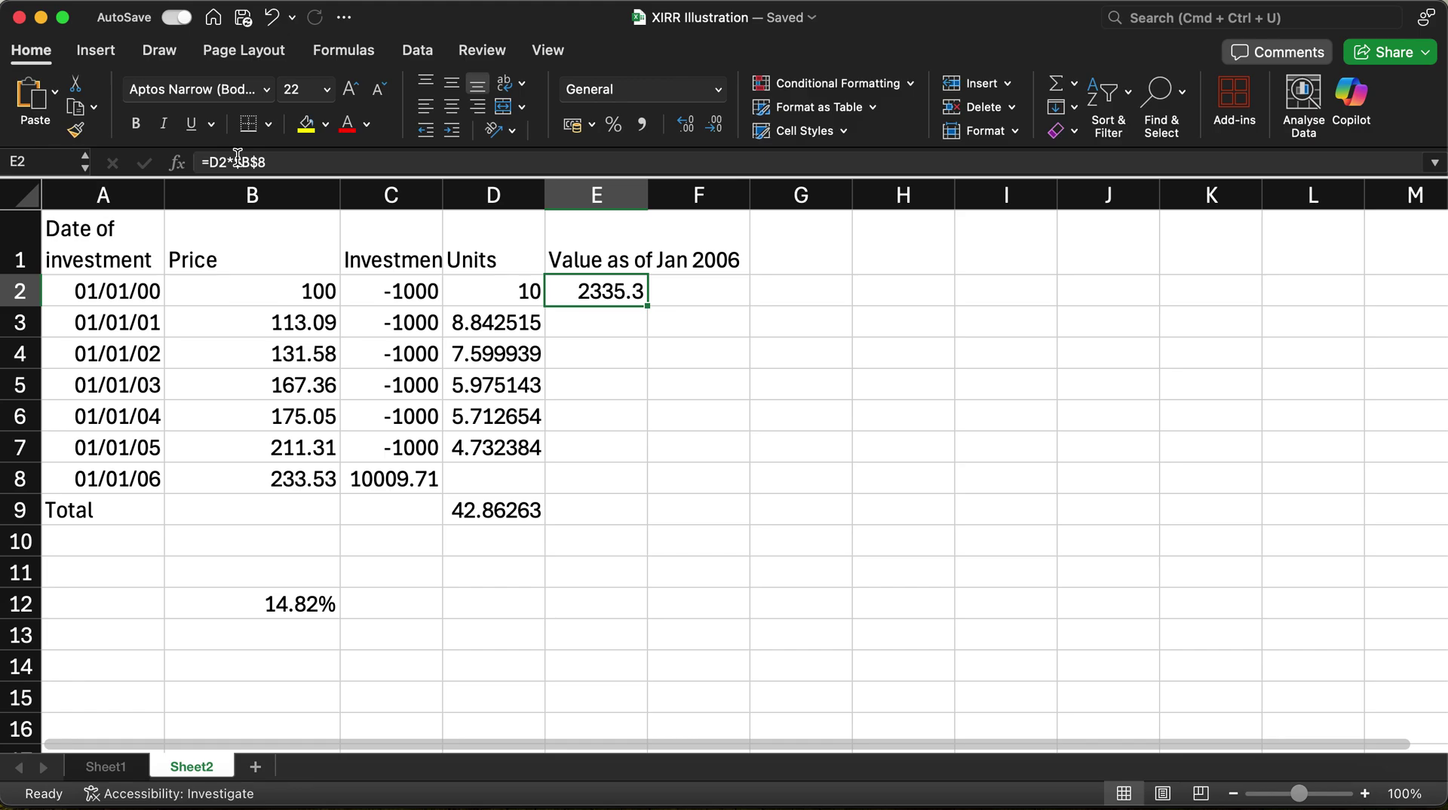
Copy the value formula from E2 into E3 through E7 and end copy mode
key(super+c)
key(Down)
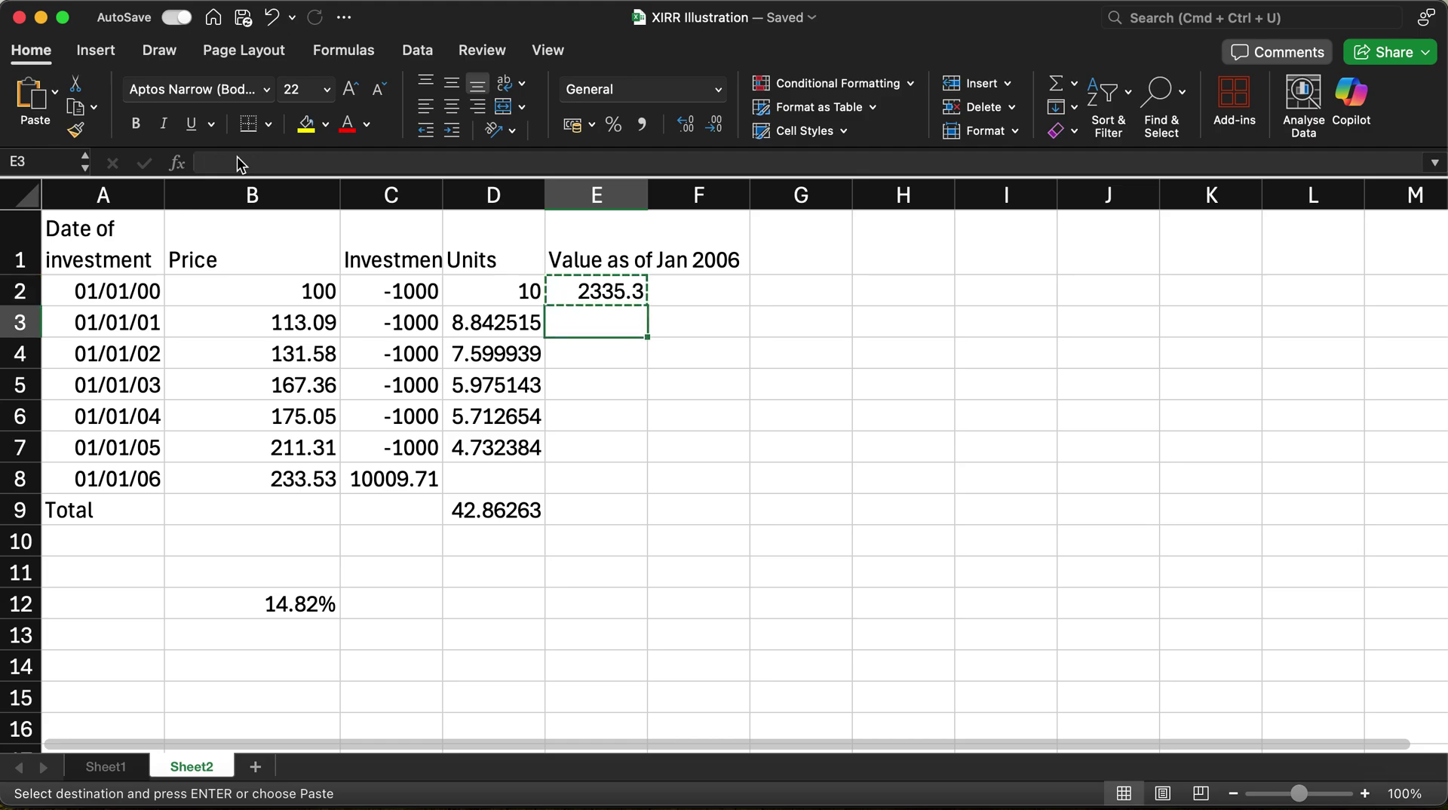
key(shift+Down)
key(shift+Down)
key(shift+Down)
key(shift+Down)
key(super+v)
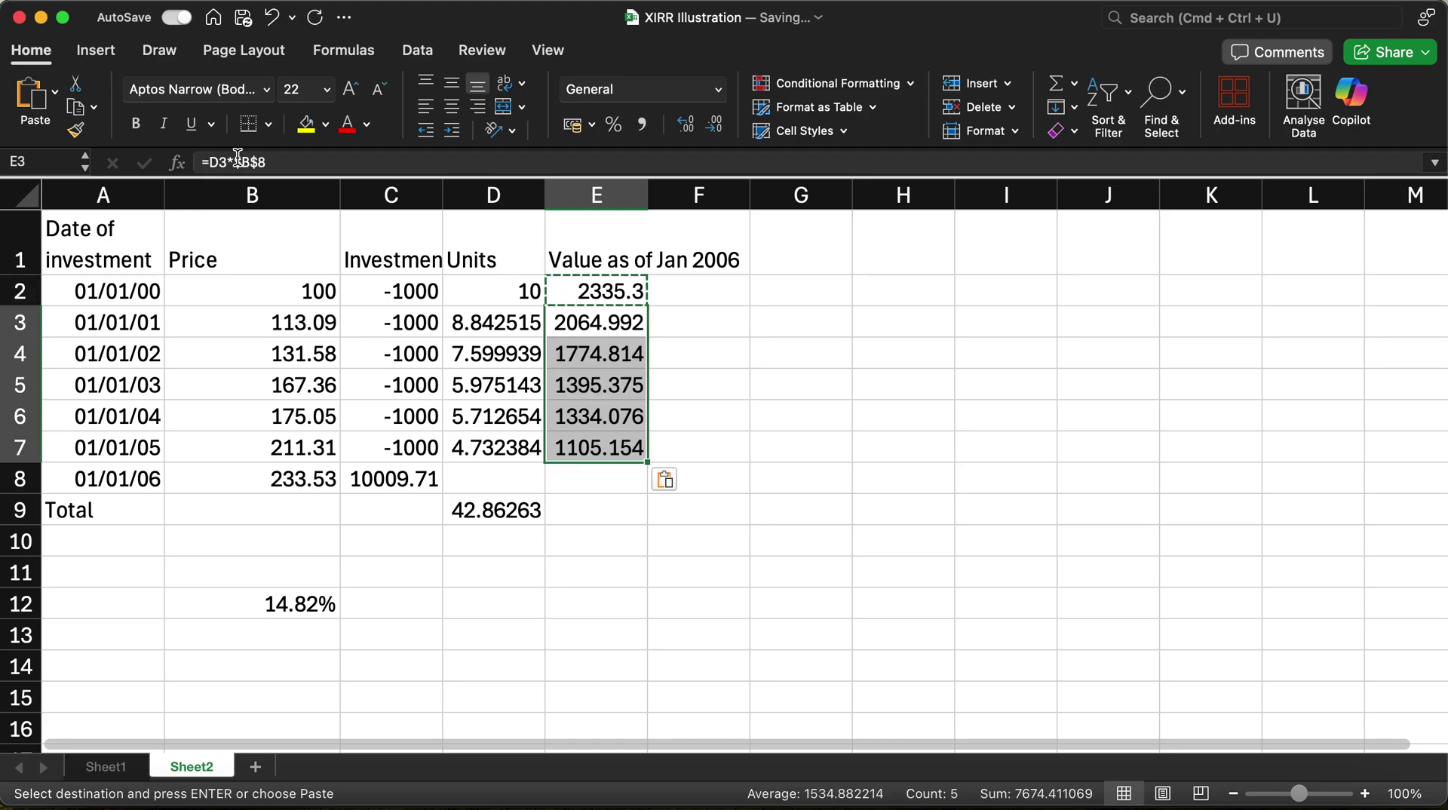
key(Escape)
Check the copied formulas in column E and compare the sum of E2:E7 with the final value in C8
key(Down)
key(Down)
key(Up)
key(Up)
key(Up)
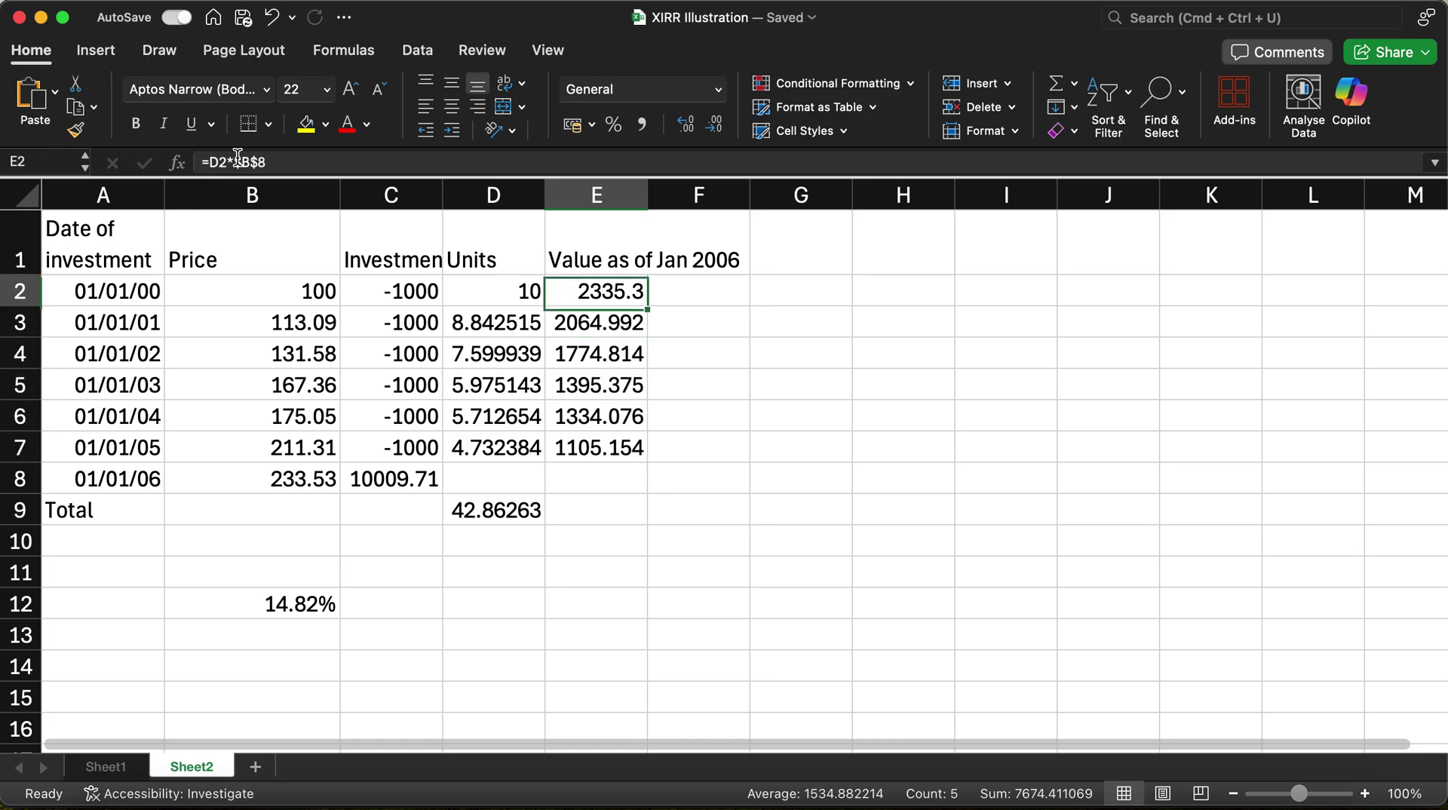
key(shift+Down)
key(shift+Down)
key(shift+Down)
key(shift+Down)
key(shift+Down)
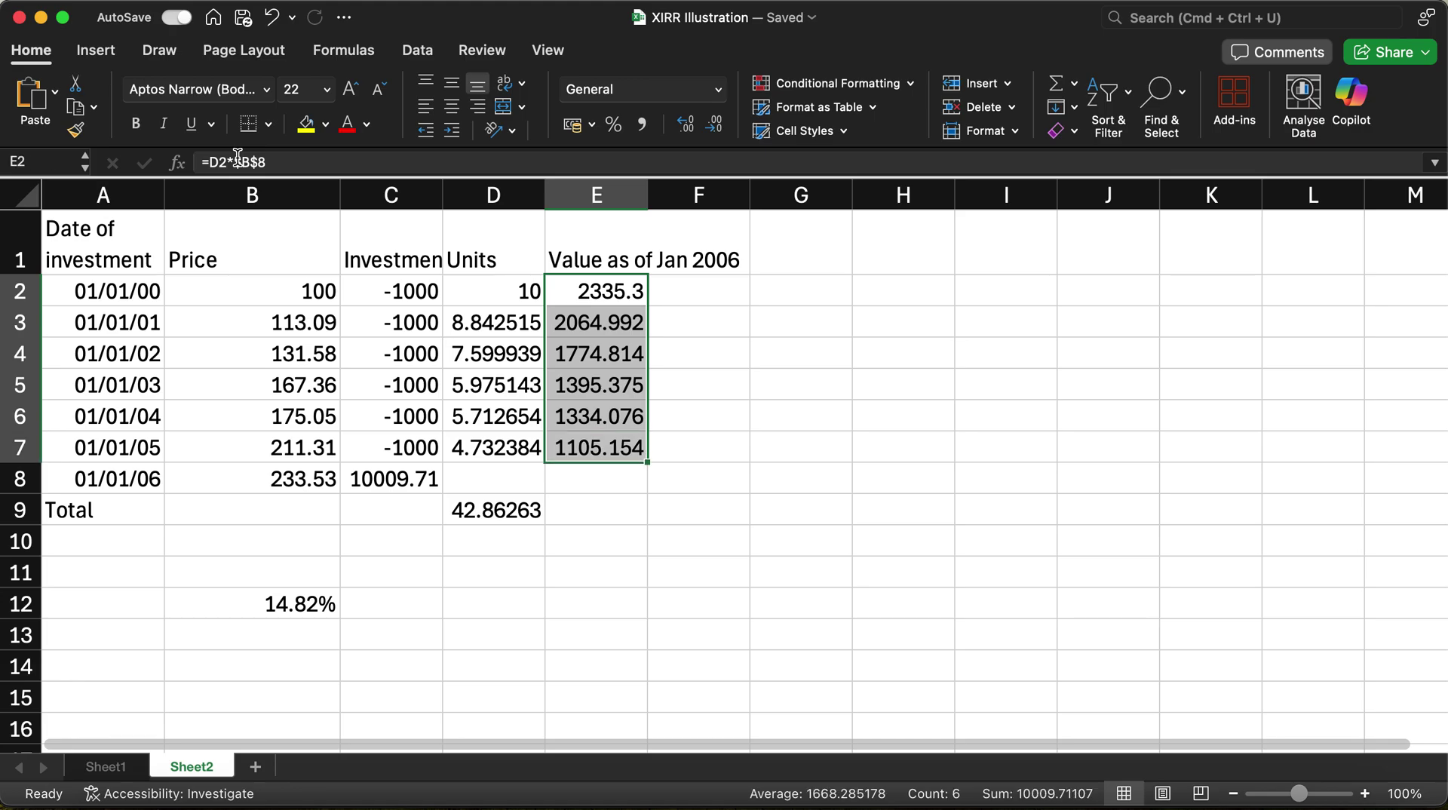
click(413, 485)
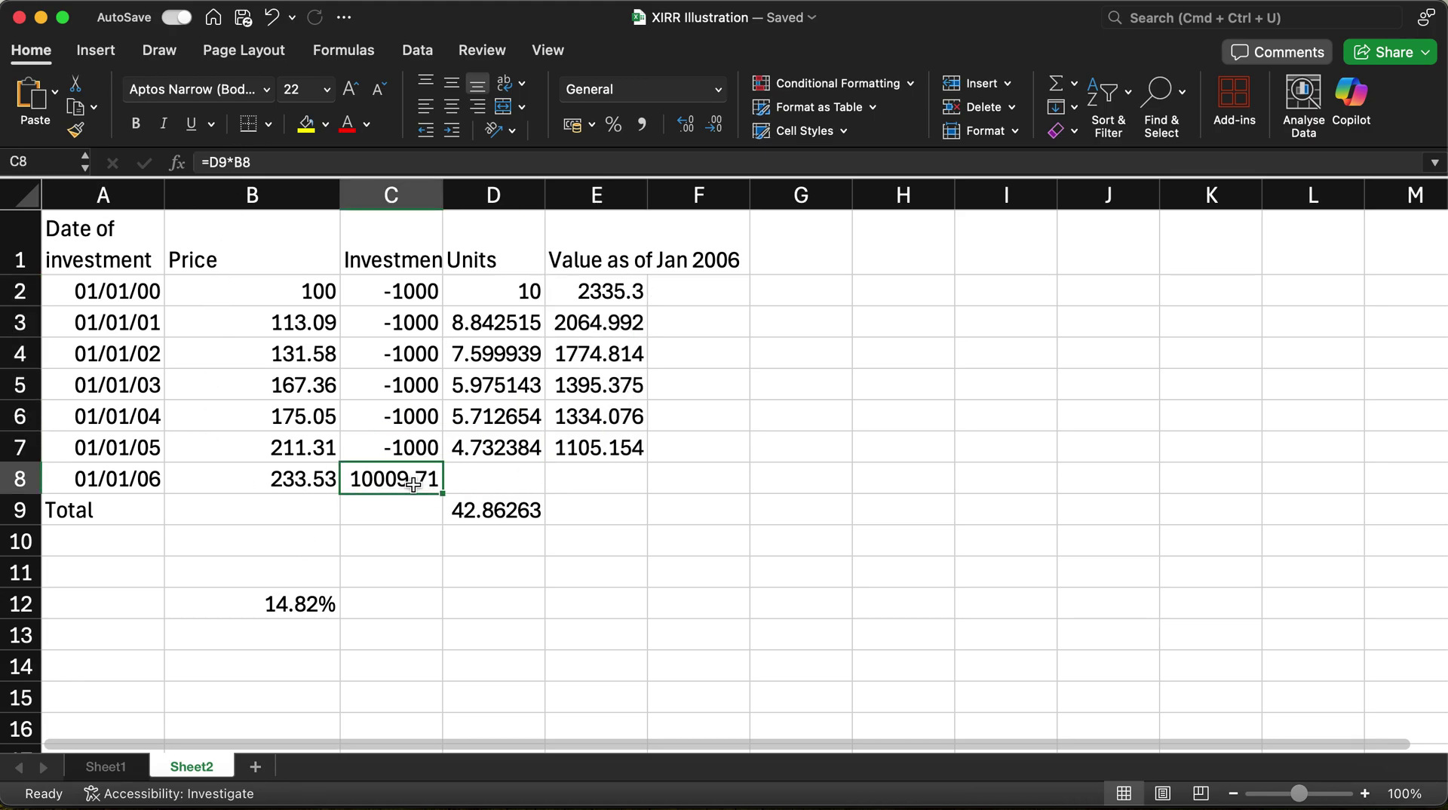
Total the Jan 2006 values in E9 by copying the sum formula from D9, and compare it with C8
key(Right)
key(Right)
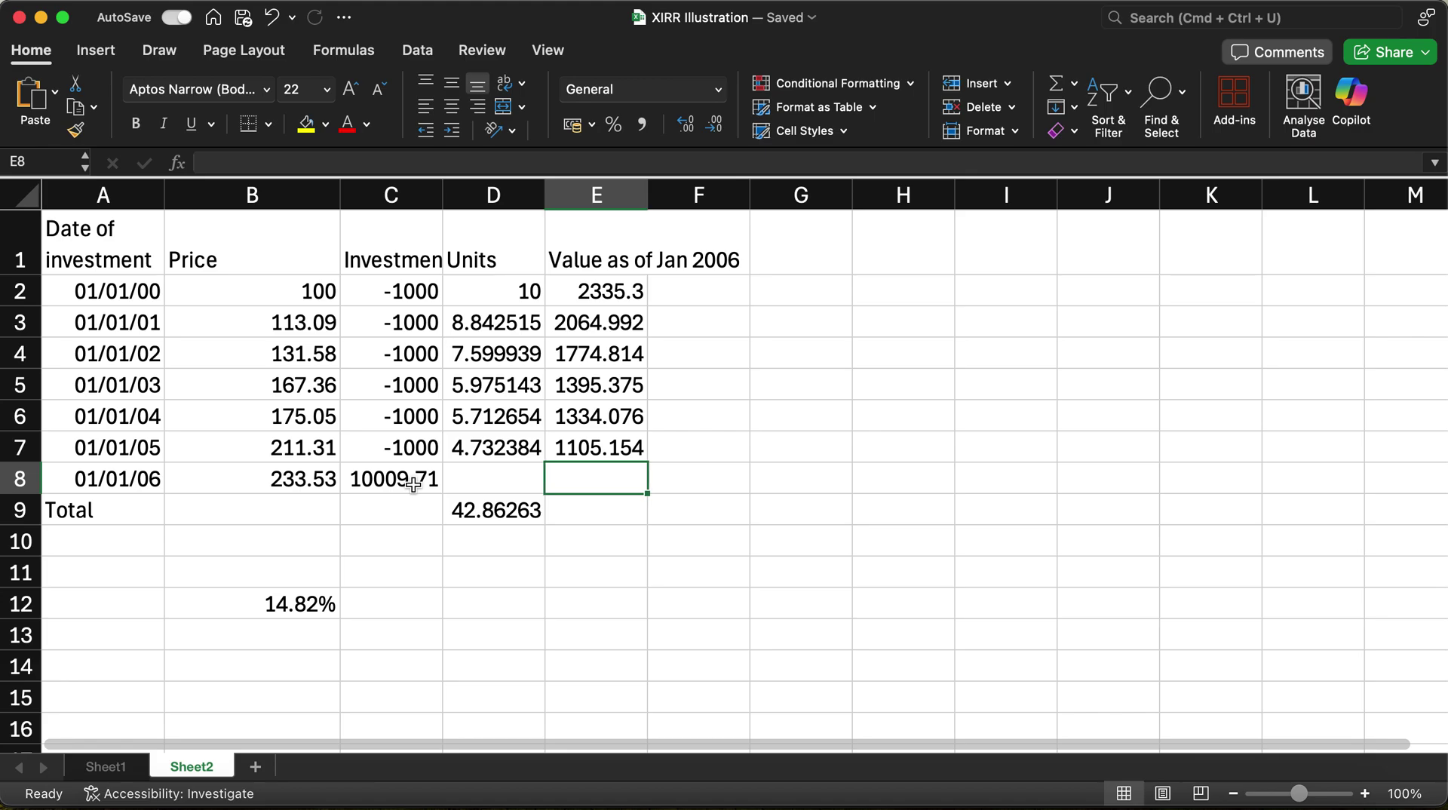
key(Down)
key(Left)
key(super+c)
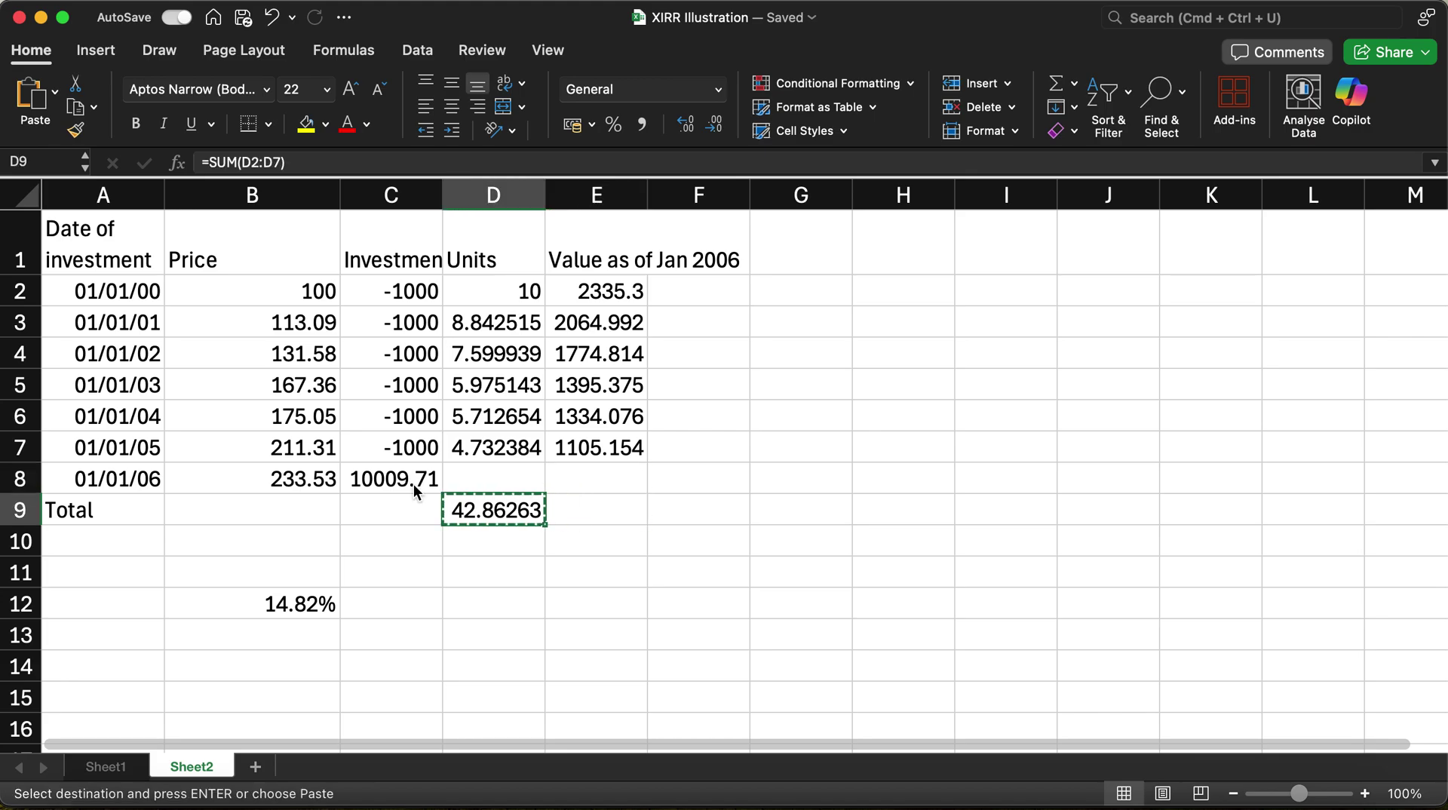
key(Right)
key(super+v)
key(Escape)
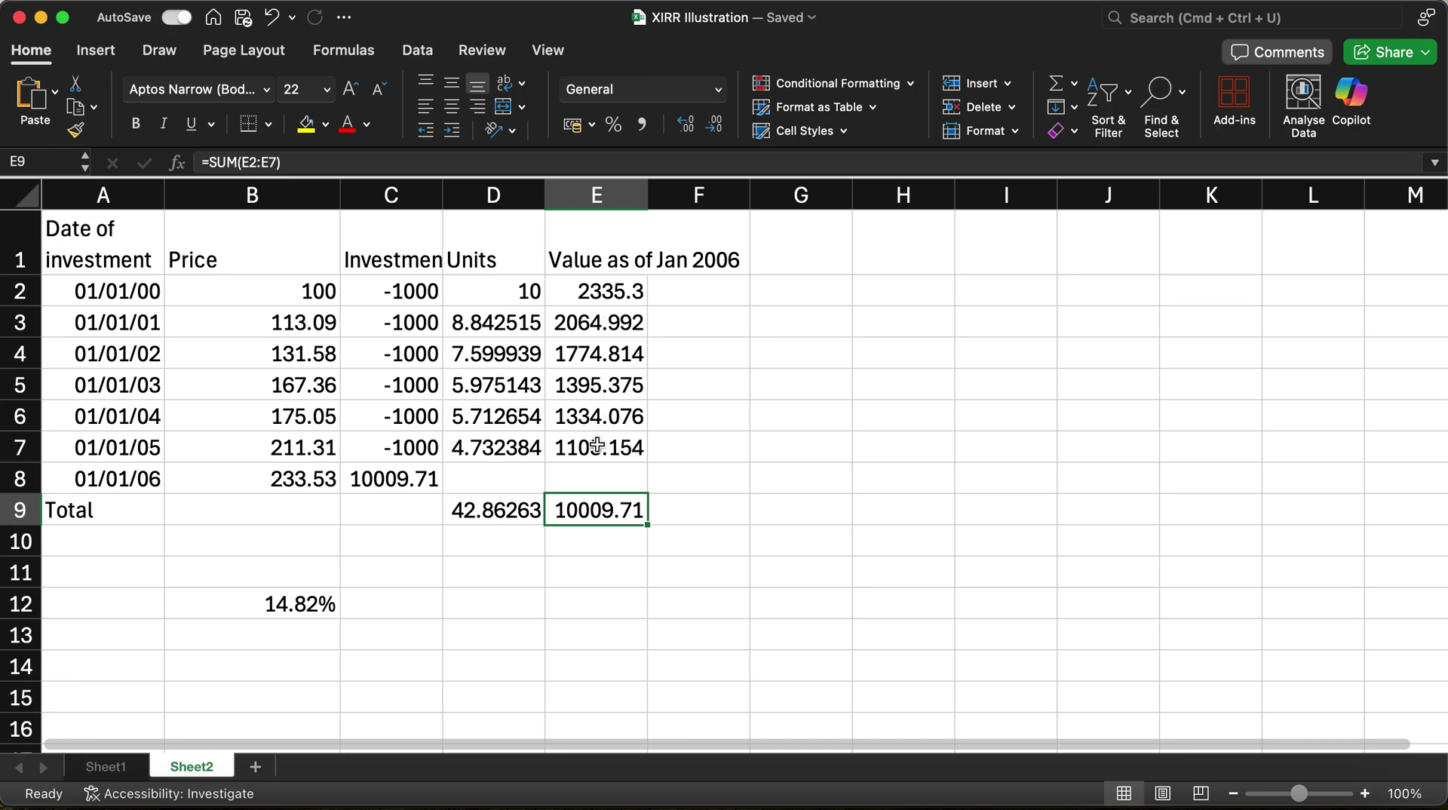
click(386, 483)
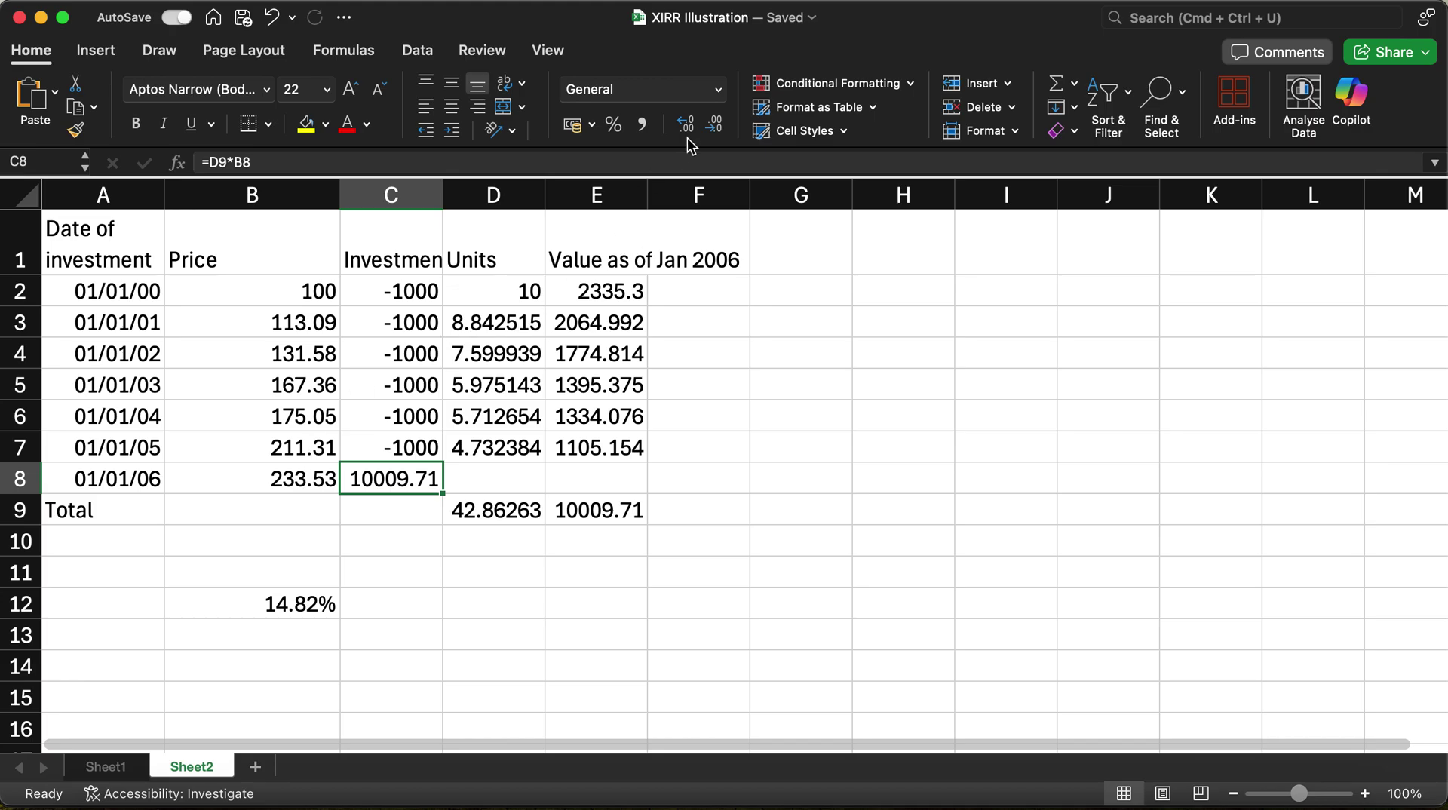
Fit column E to its contents and enter the heading "CAGR as of Jan 2006" in F1
double_click(638, 200)
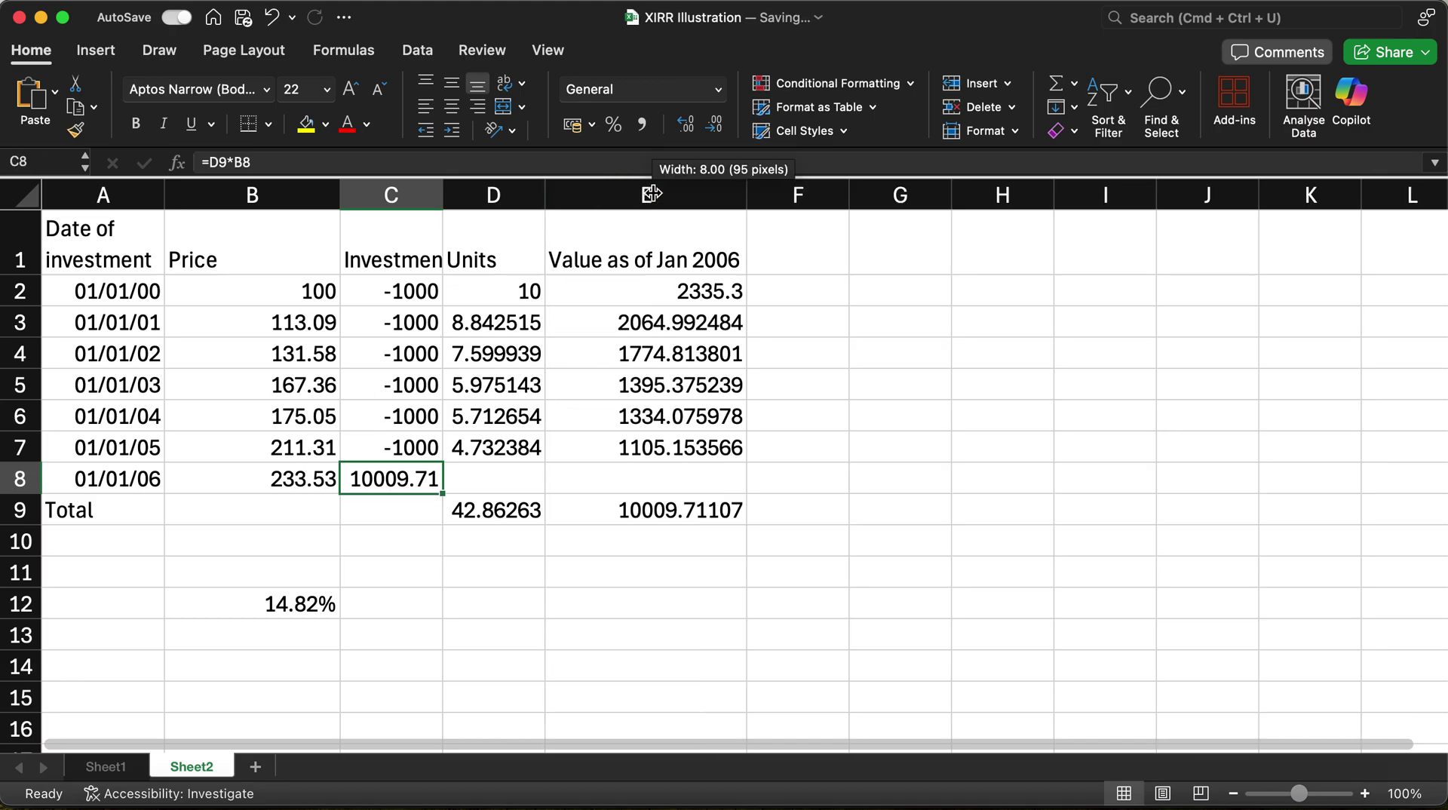
click(796, 257)
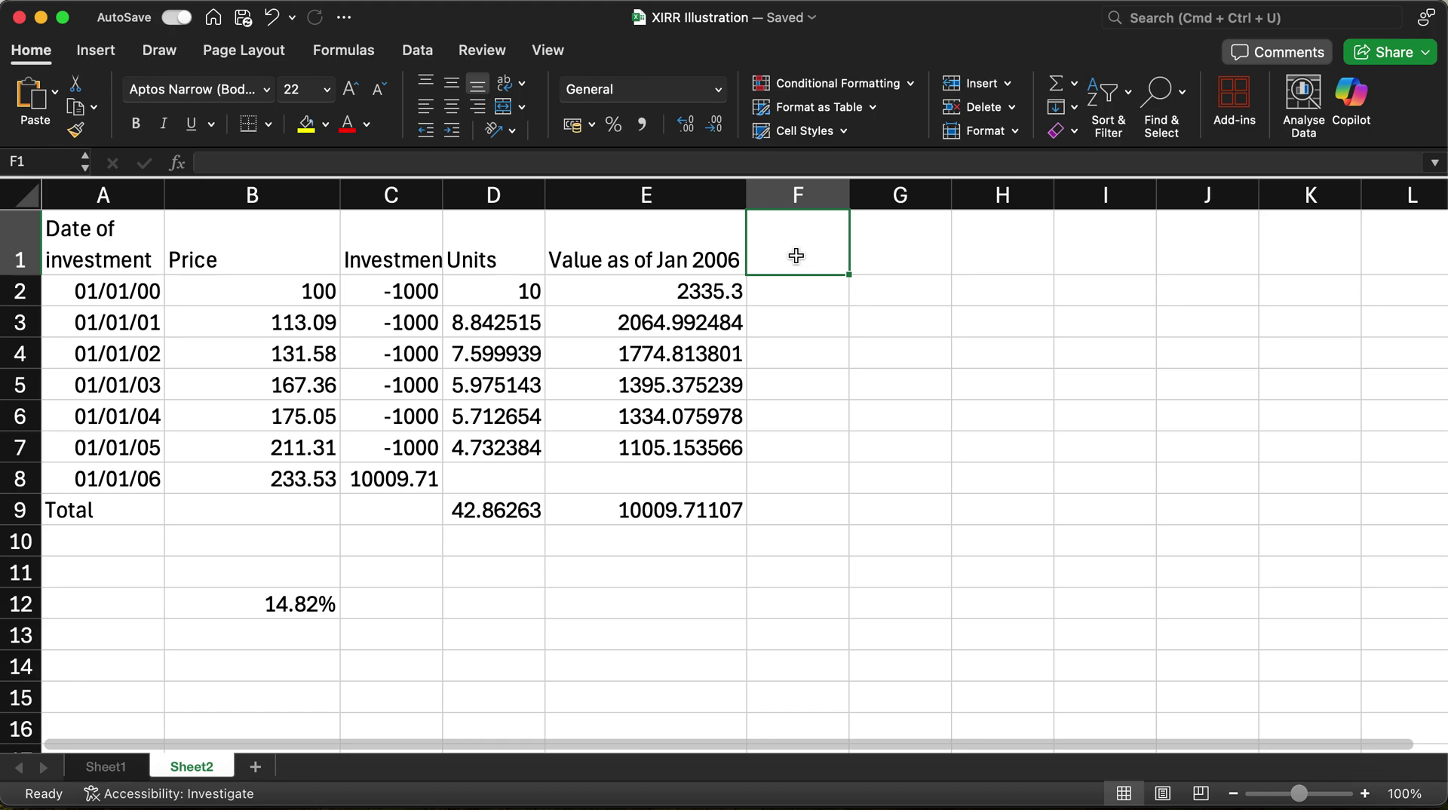
text(CA)
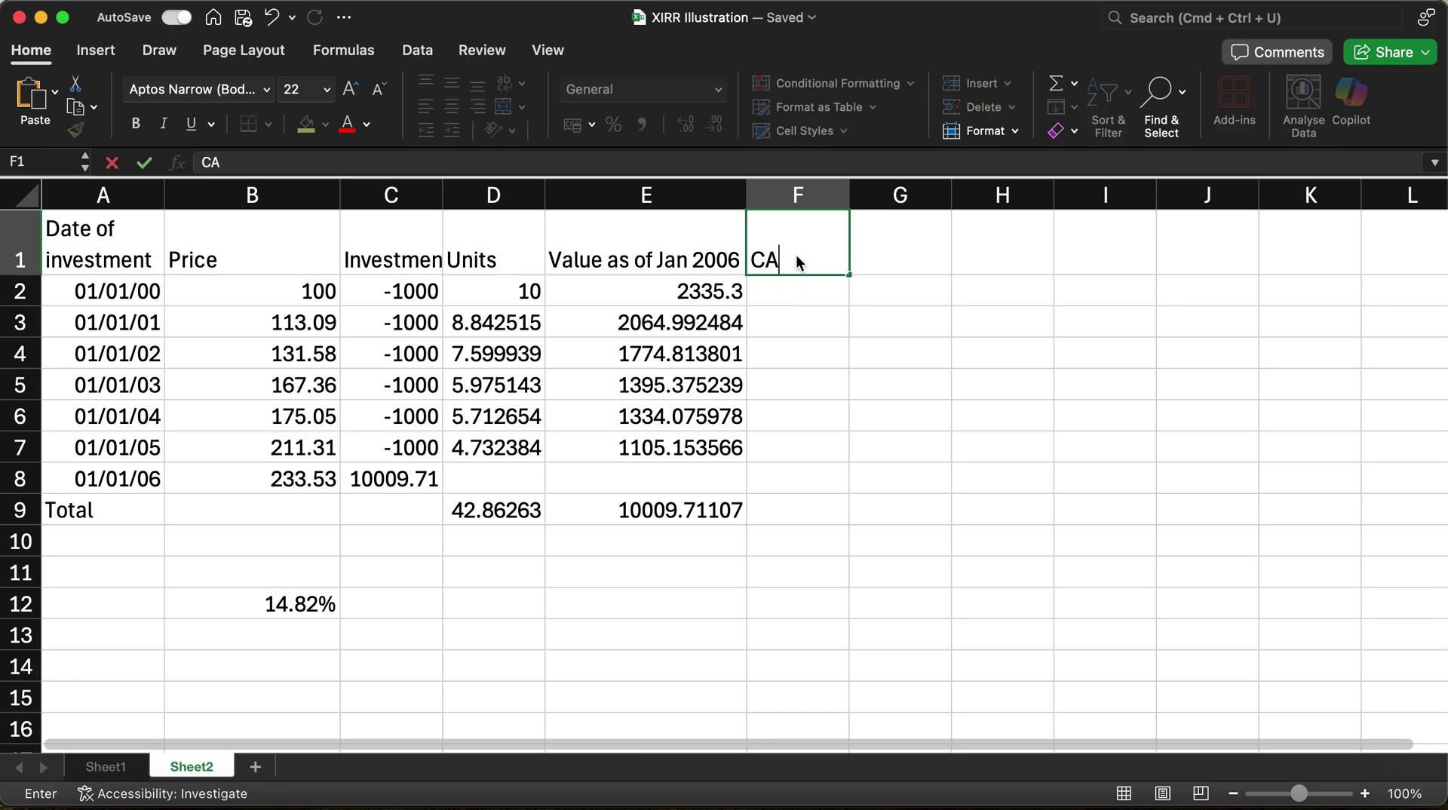
text(GR OF)
key(BackSpace)
key(BackSpace)
text(AS)
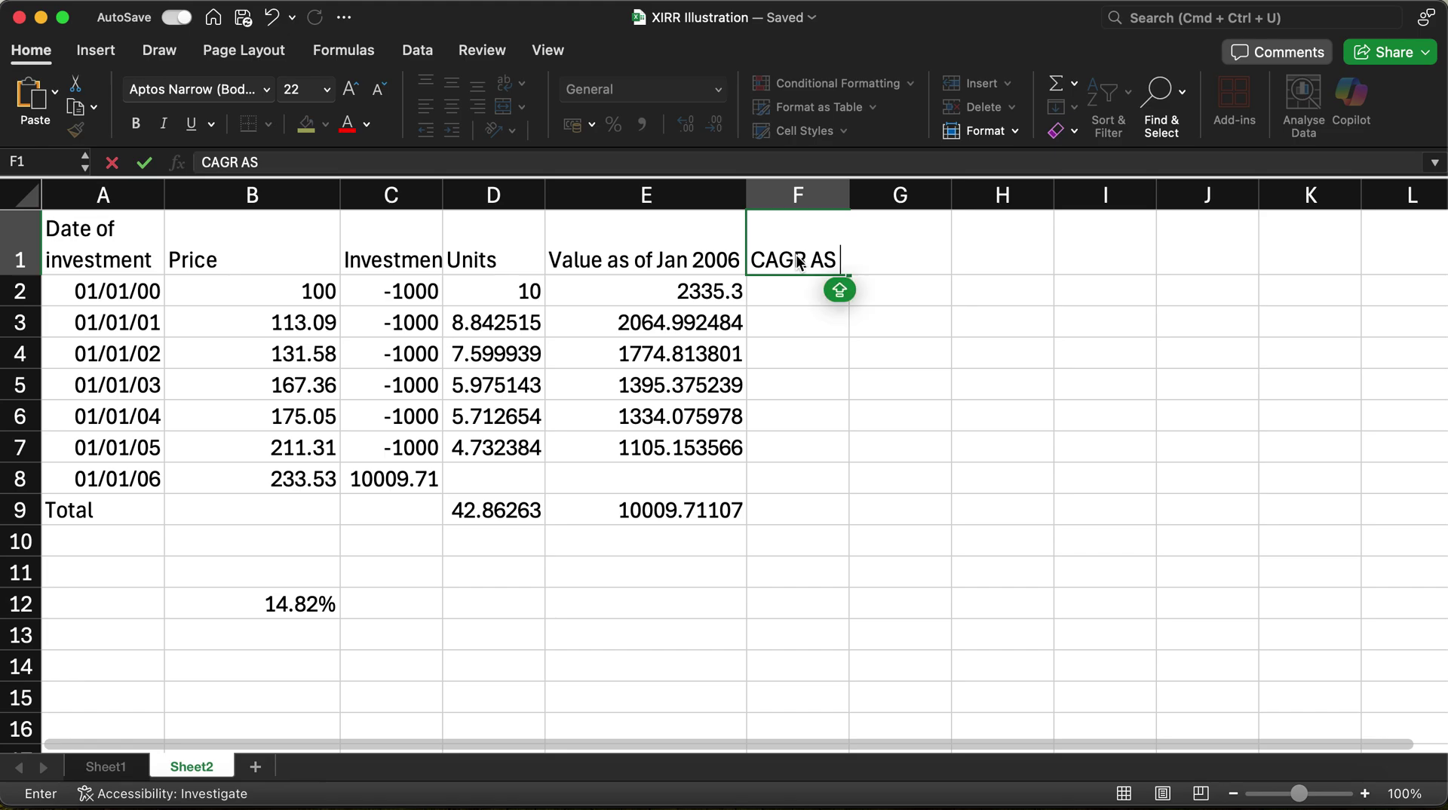
text(O)
key(BackSpace)
key(BackSpace)
key(BackSpace)
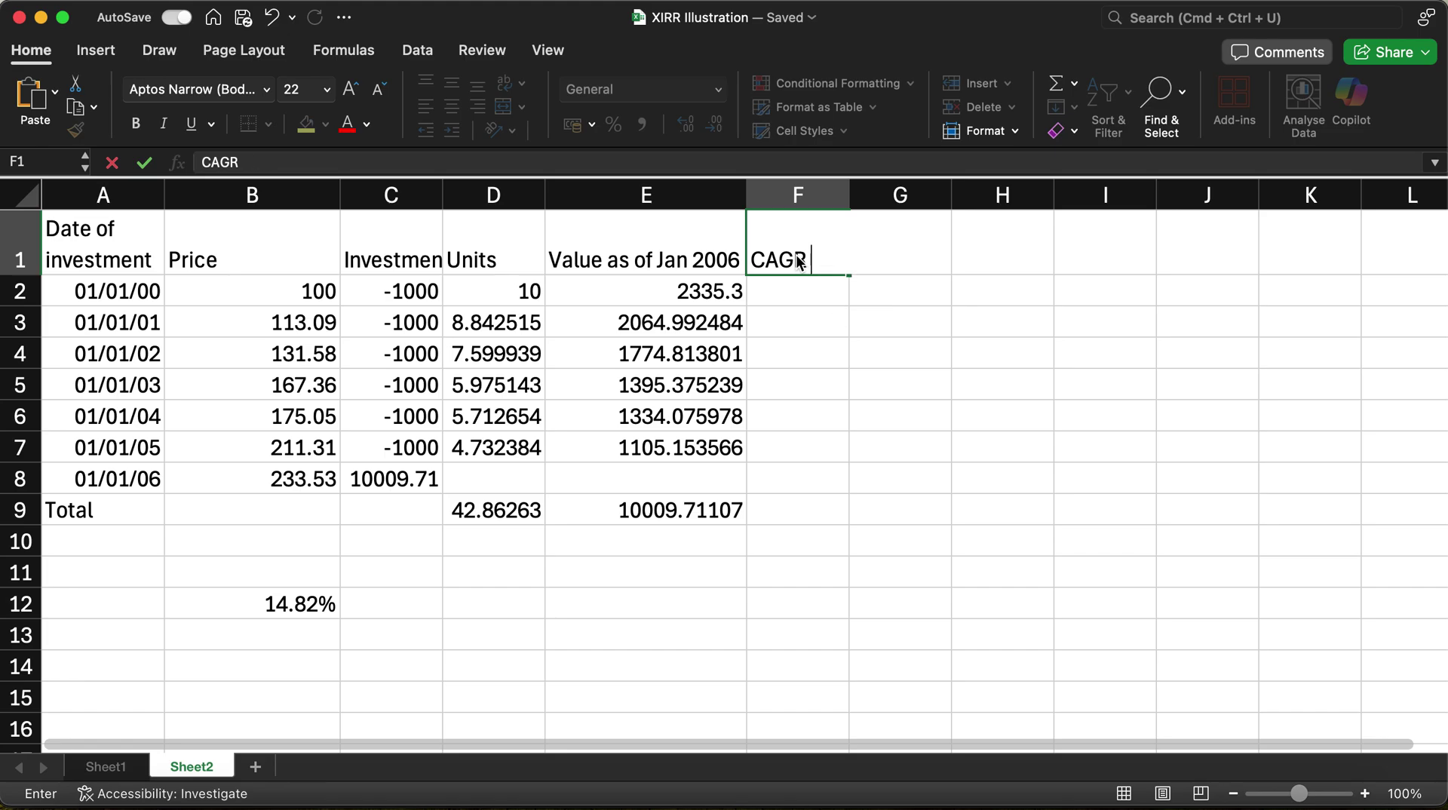
text(as of Jan 20006)
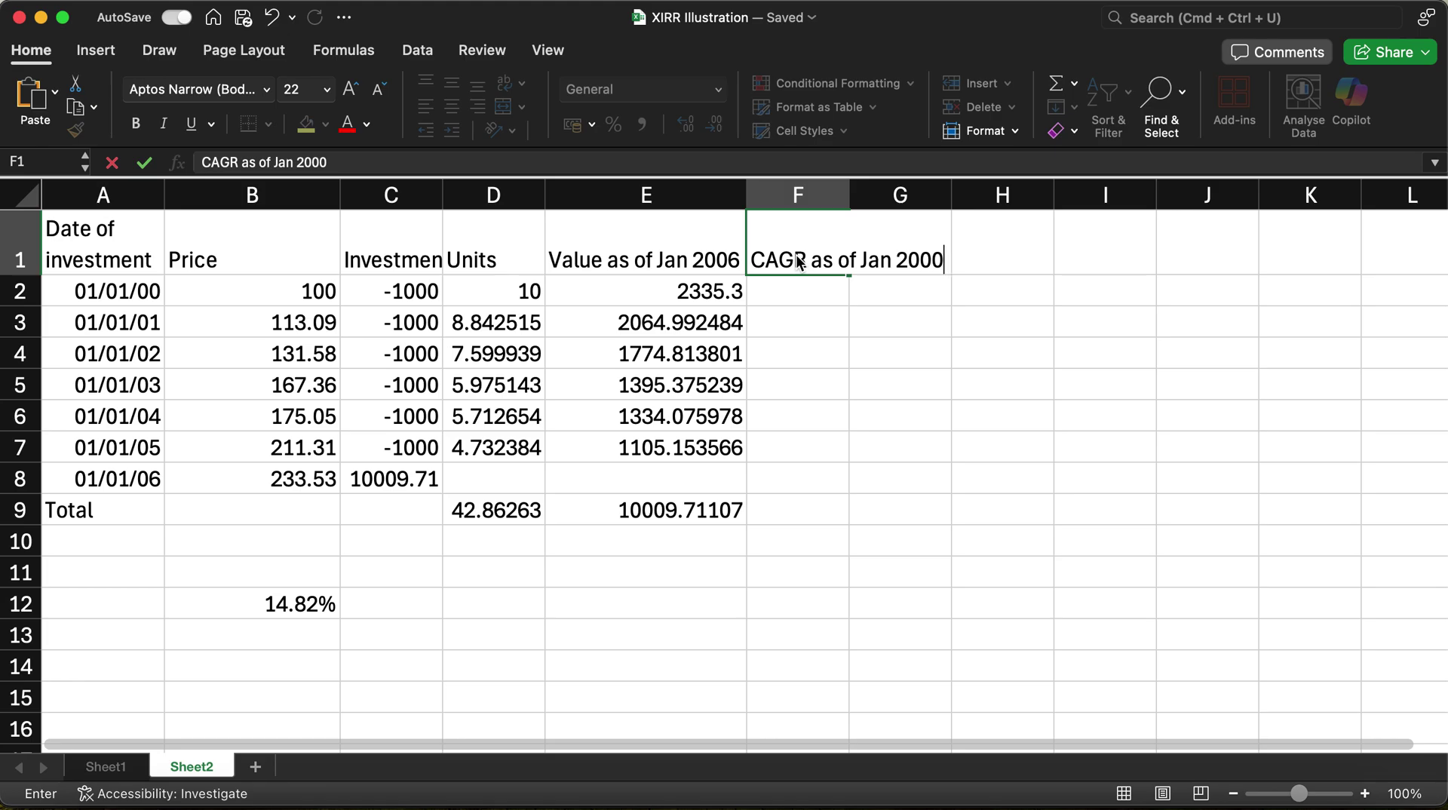
key(BackSpace)
key(BackSpace)
key(BackSpace)
text(06)
key(Return)
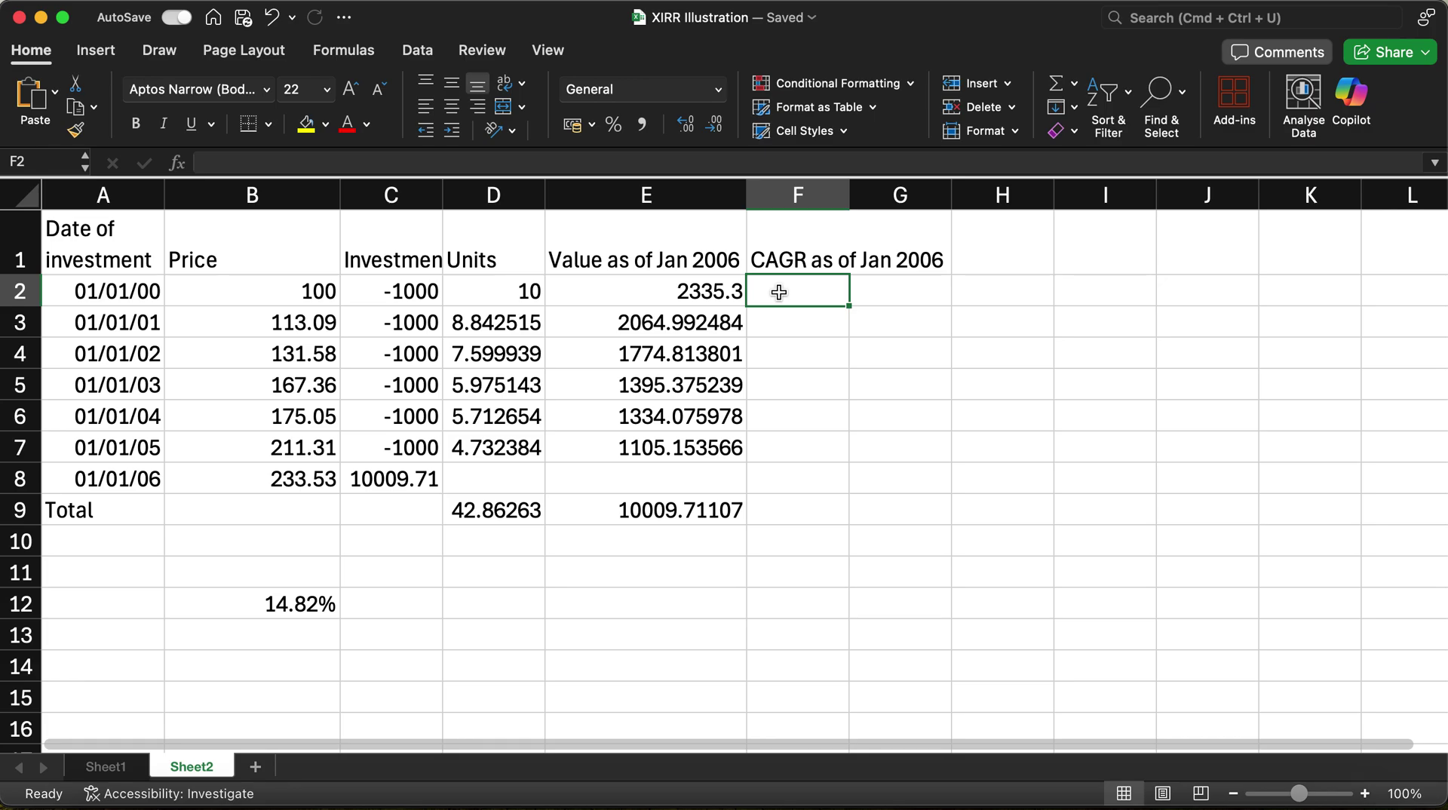
Move the CAGR heading from F1 to G1 and enter the heading "Years" in F1
click(783, 193)
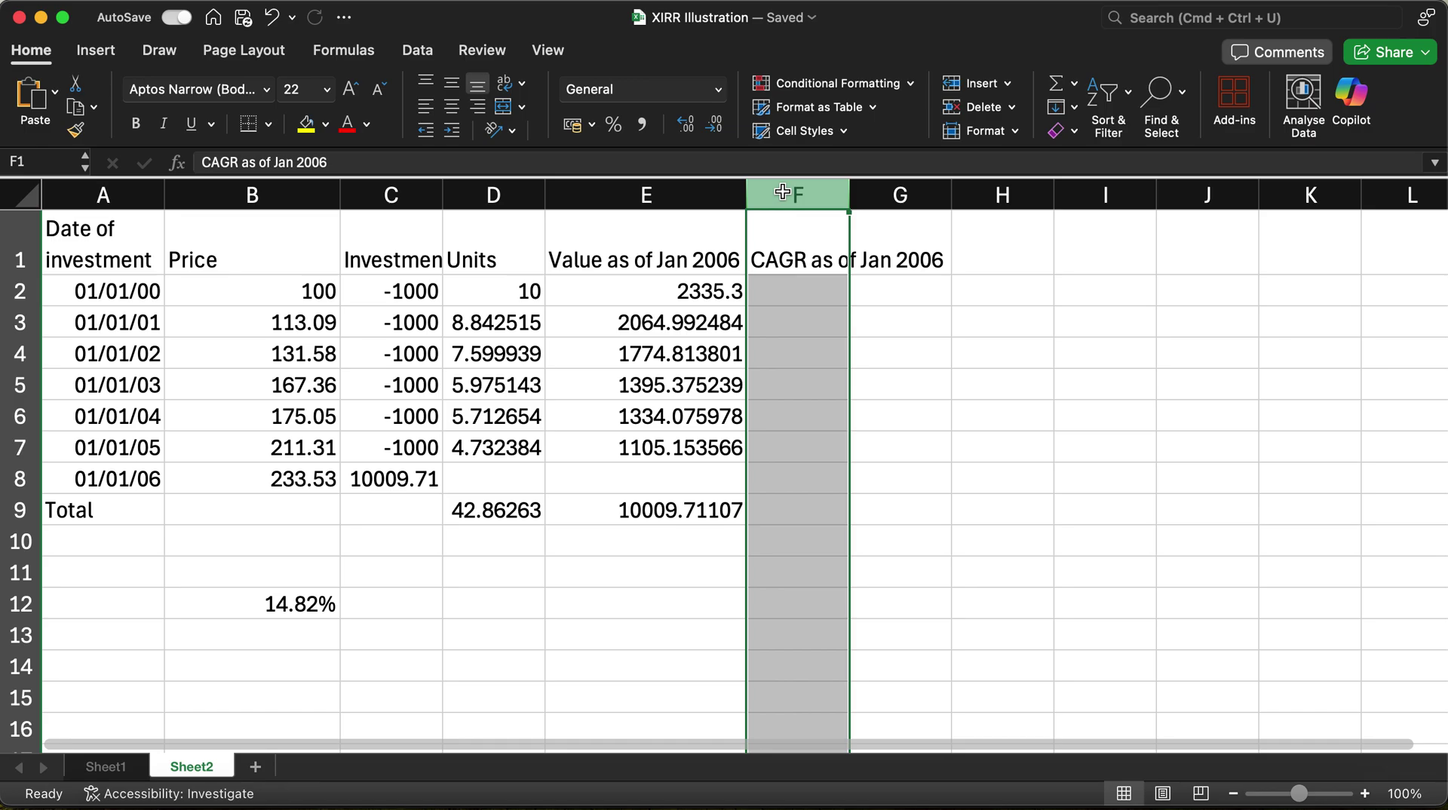
key(Up)
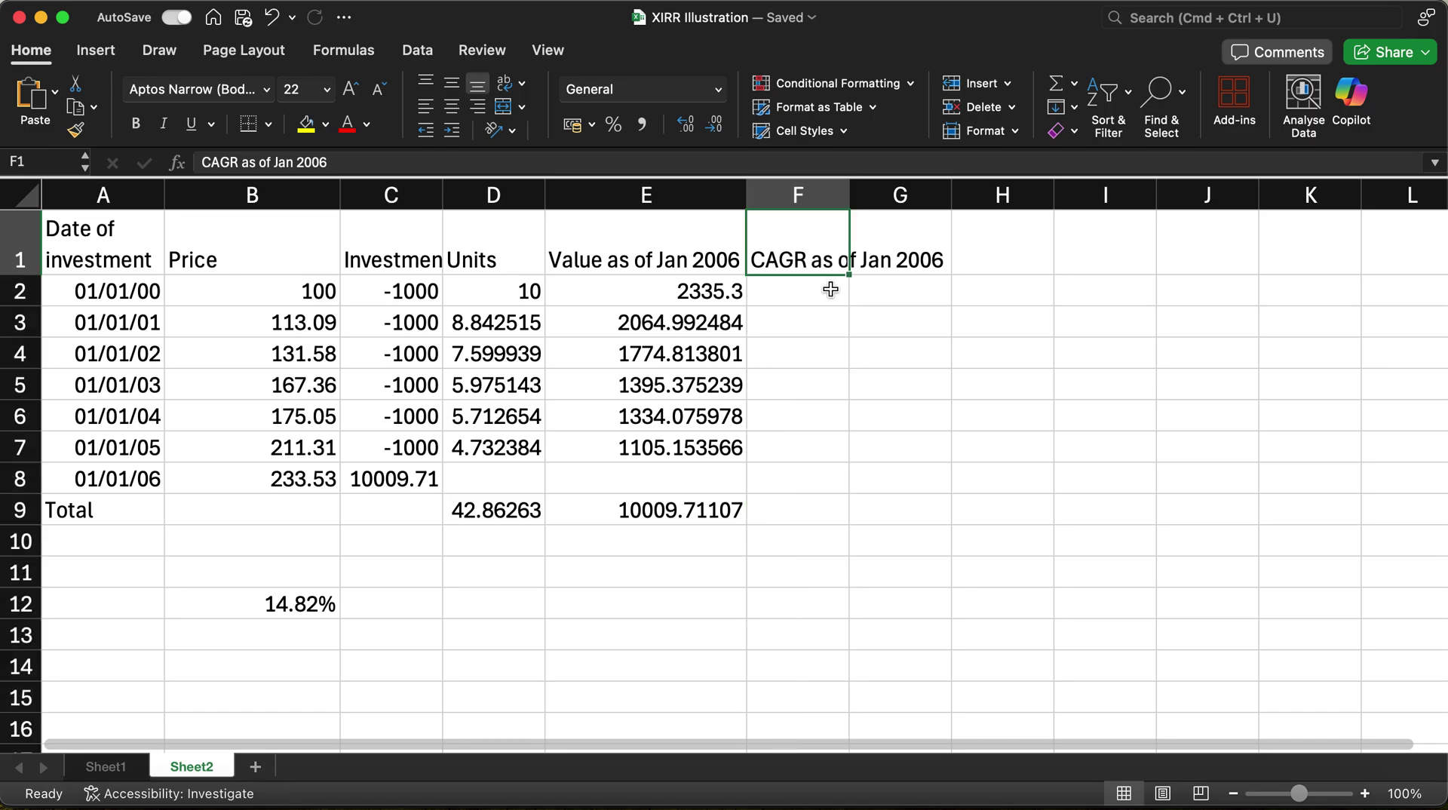
drag(814, 265, 894, 241)
click(797, 263)
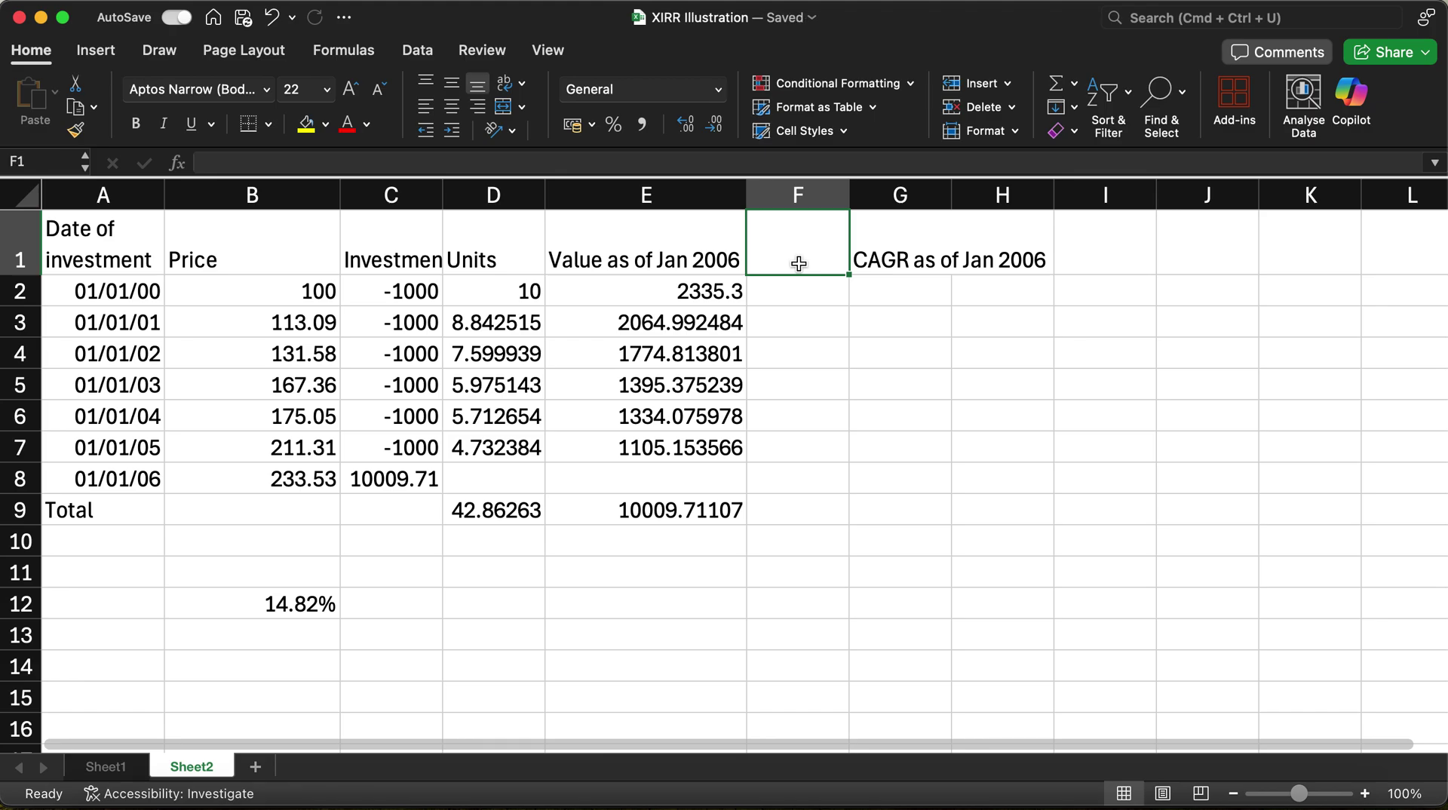
text(Years)
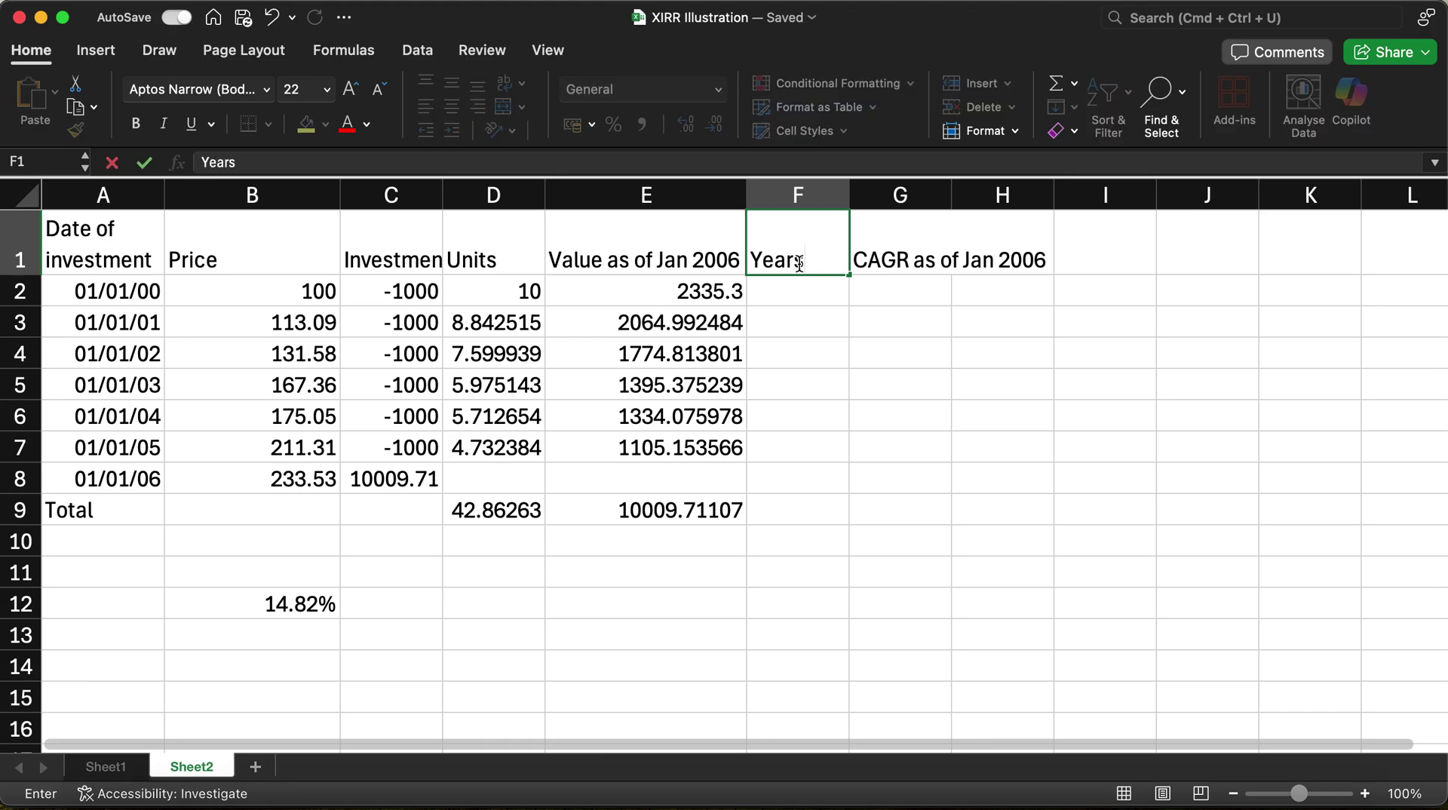
key(Return)
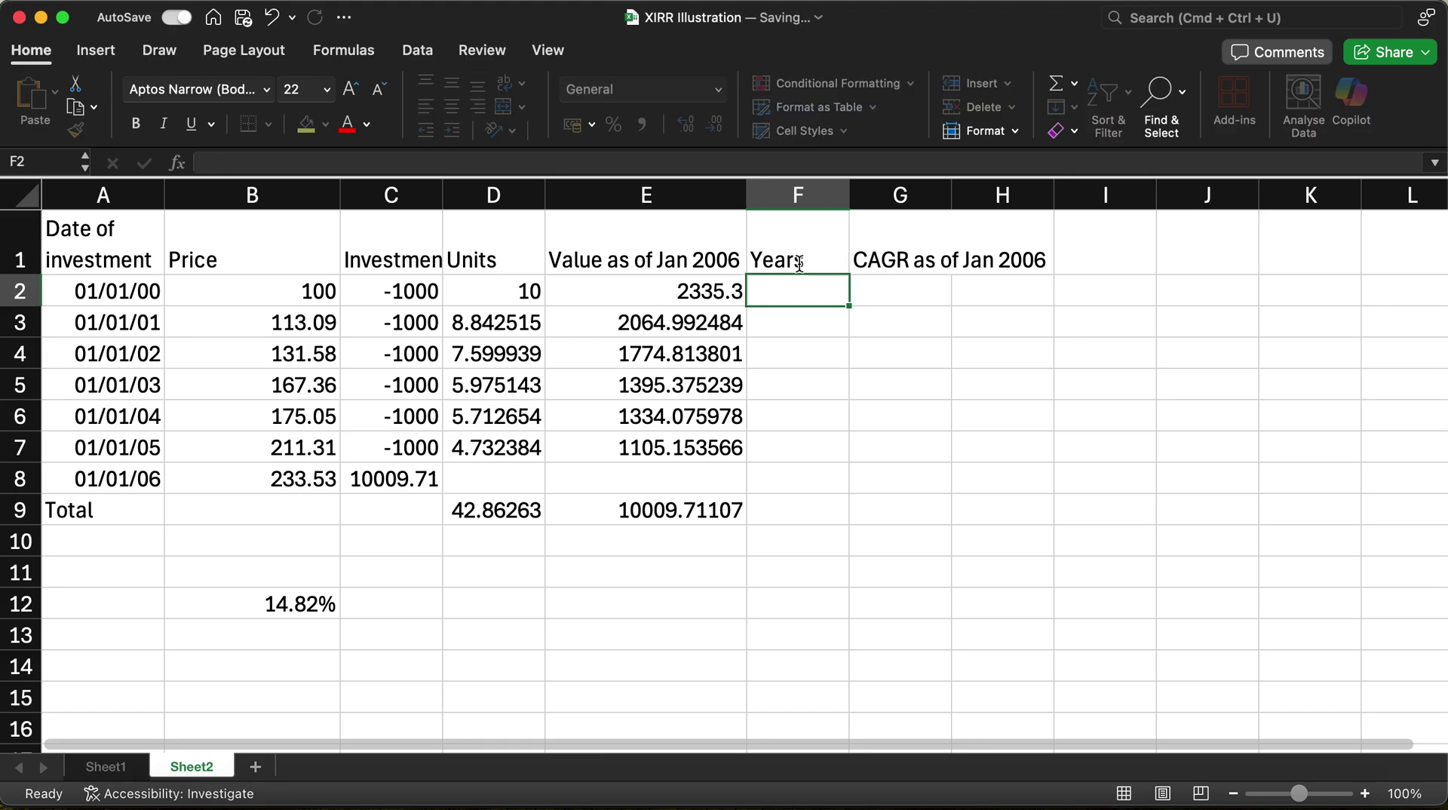
Calculate the first investment's holding period in F2 with =($A$8-A2)/365, keeping the end date reference absolute
text(=()
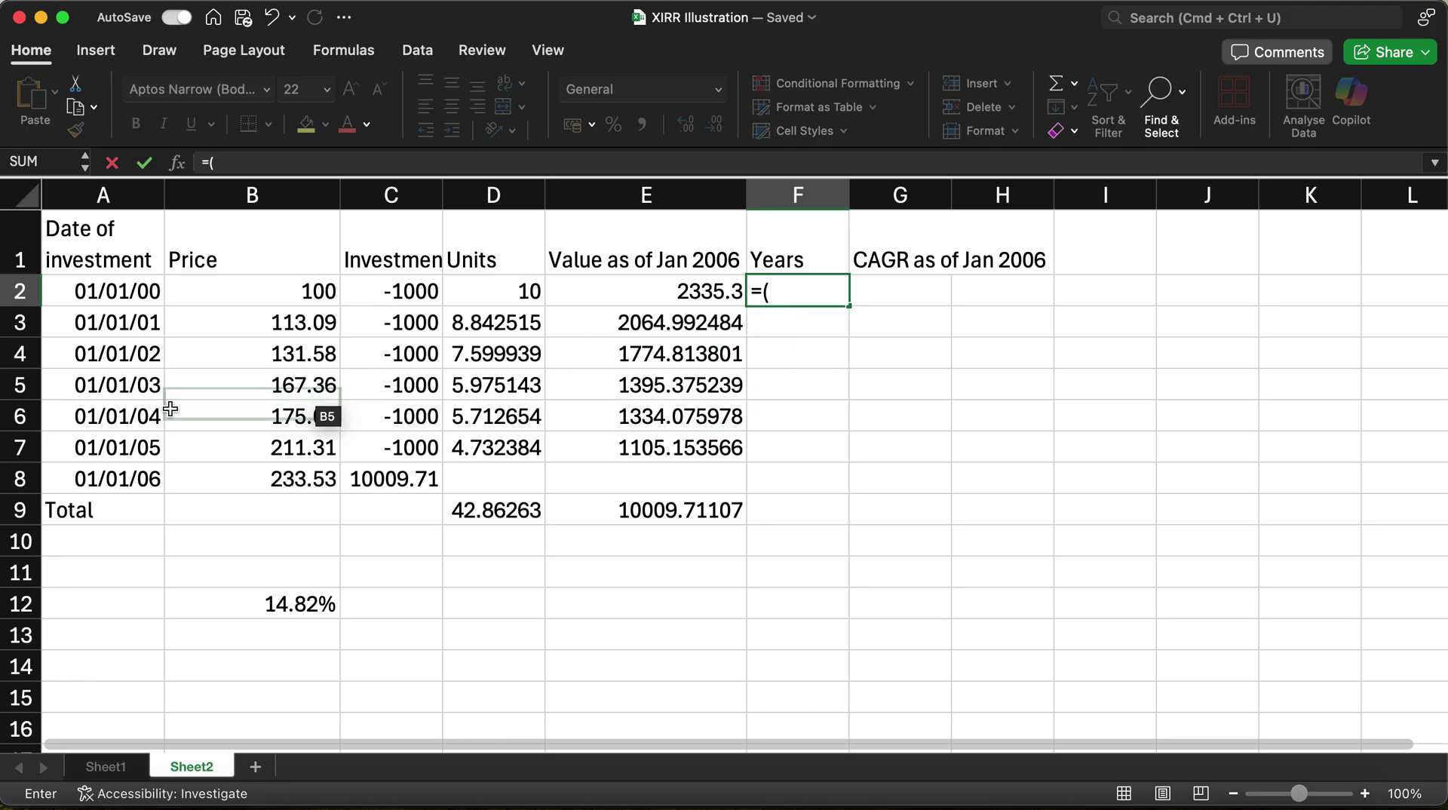
click(121, 480)
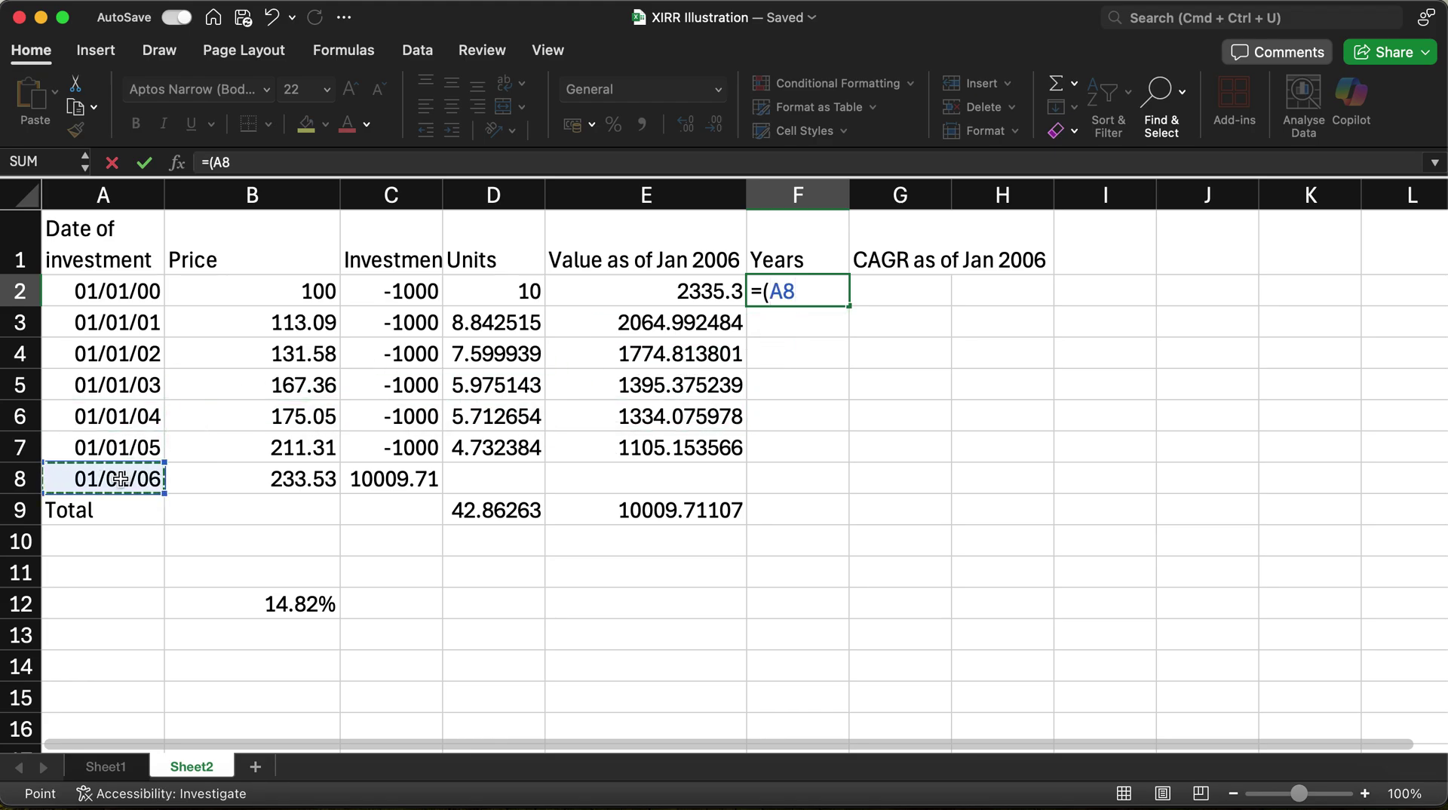
text(-)
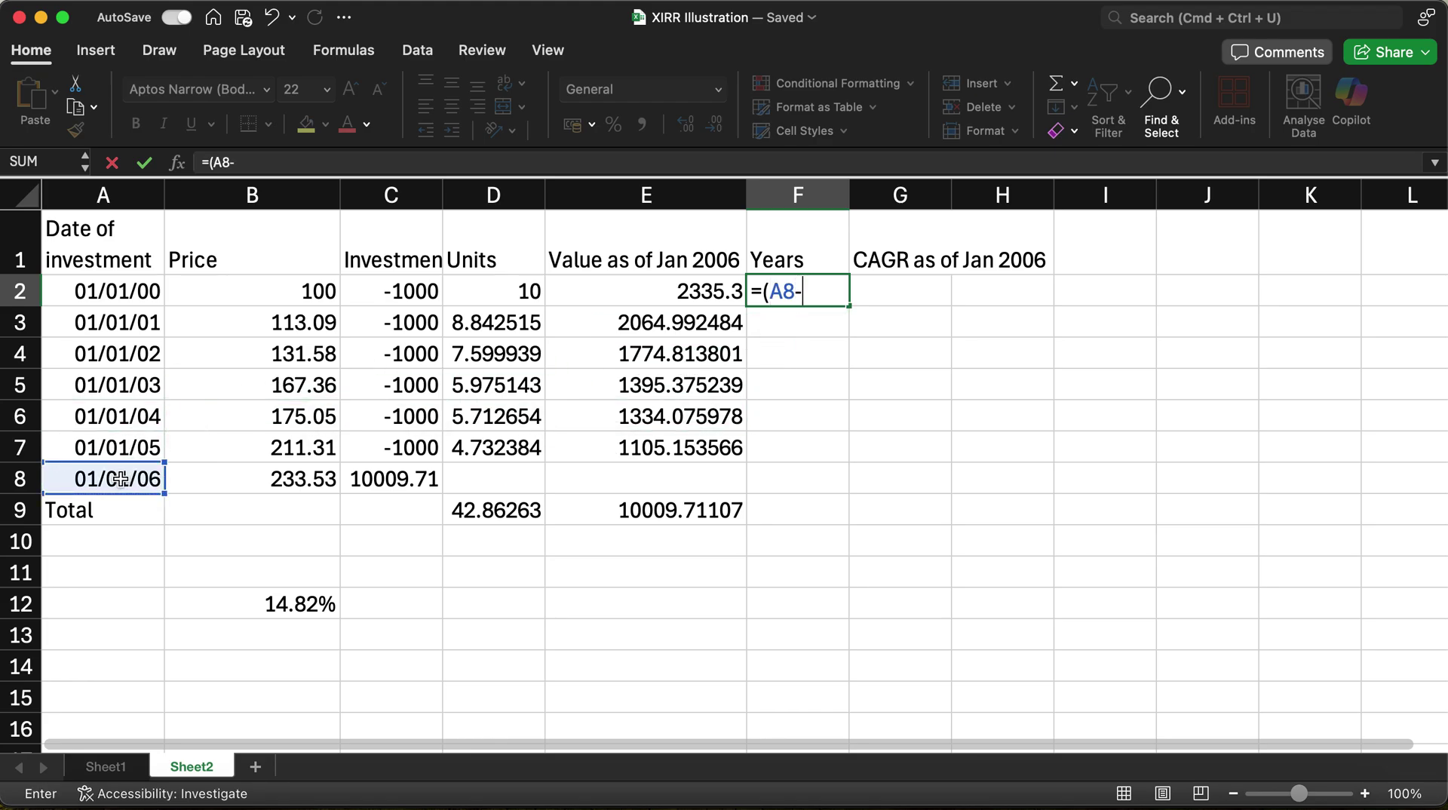
click(111, 289)
text()/)
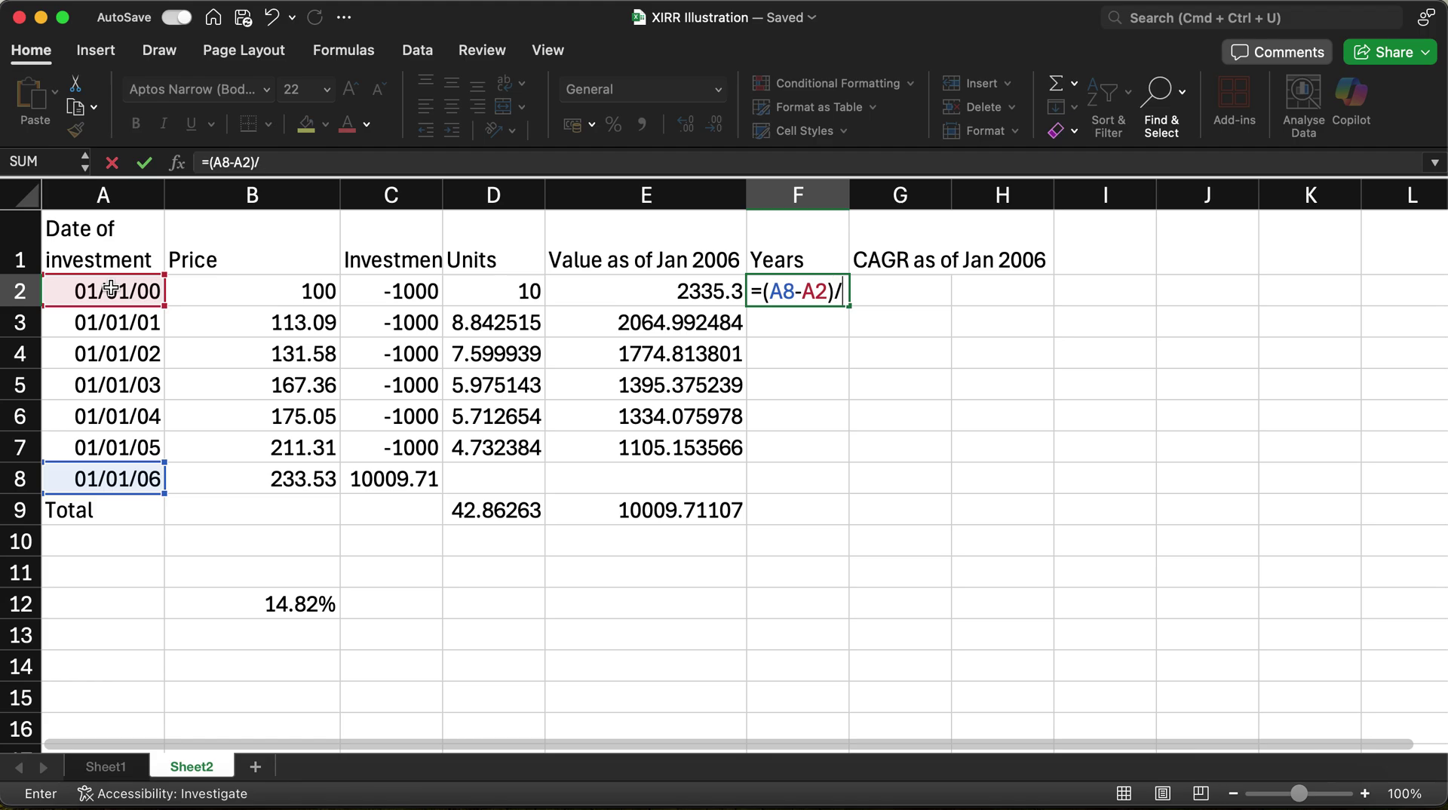
text(365)
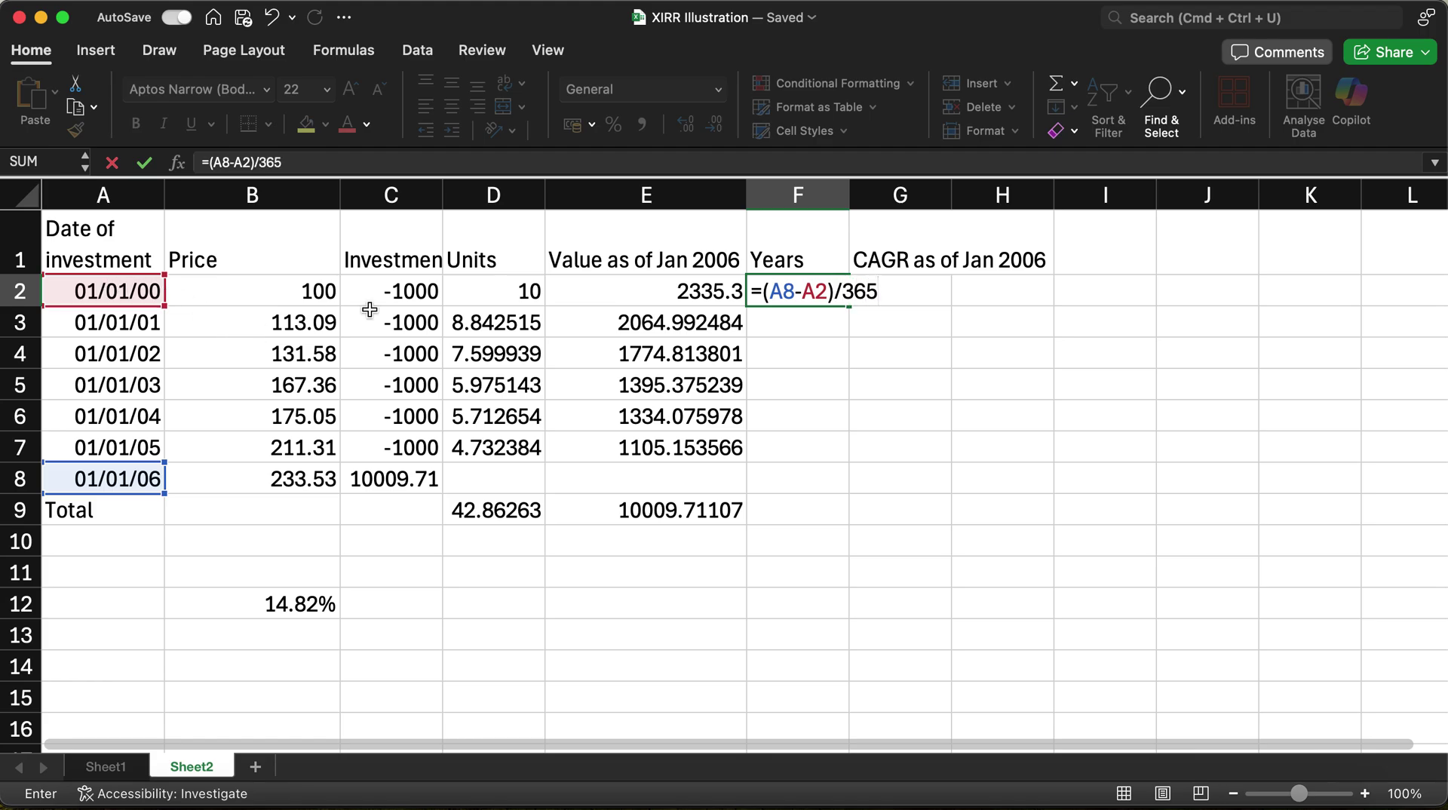
click(775, 293)
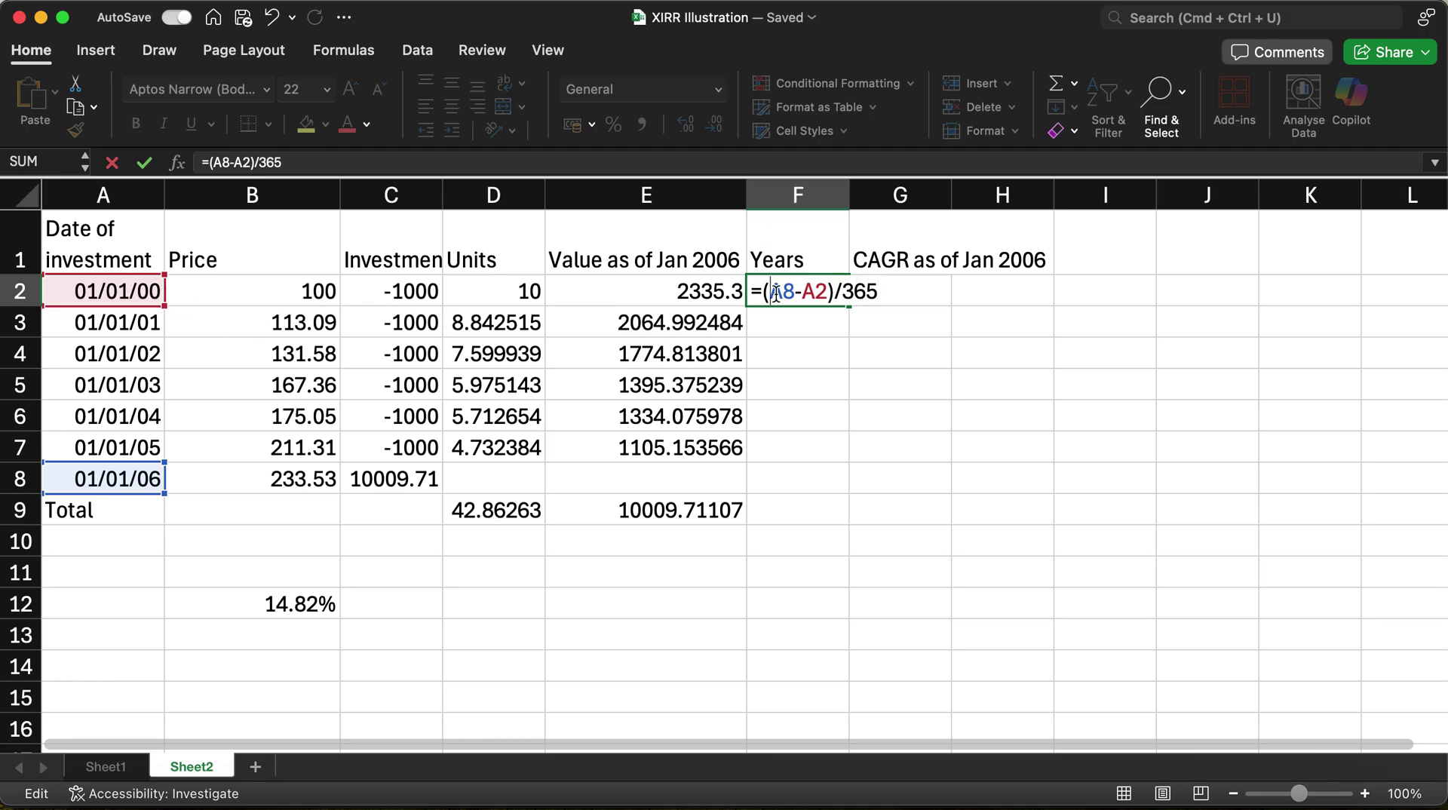
text($)
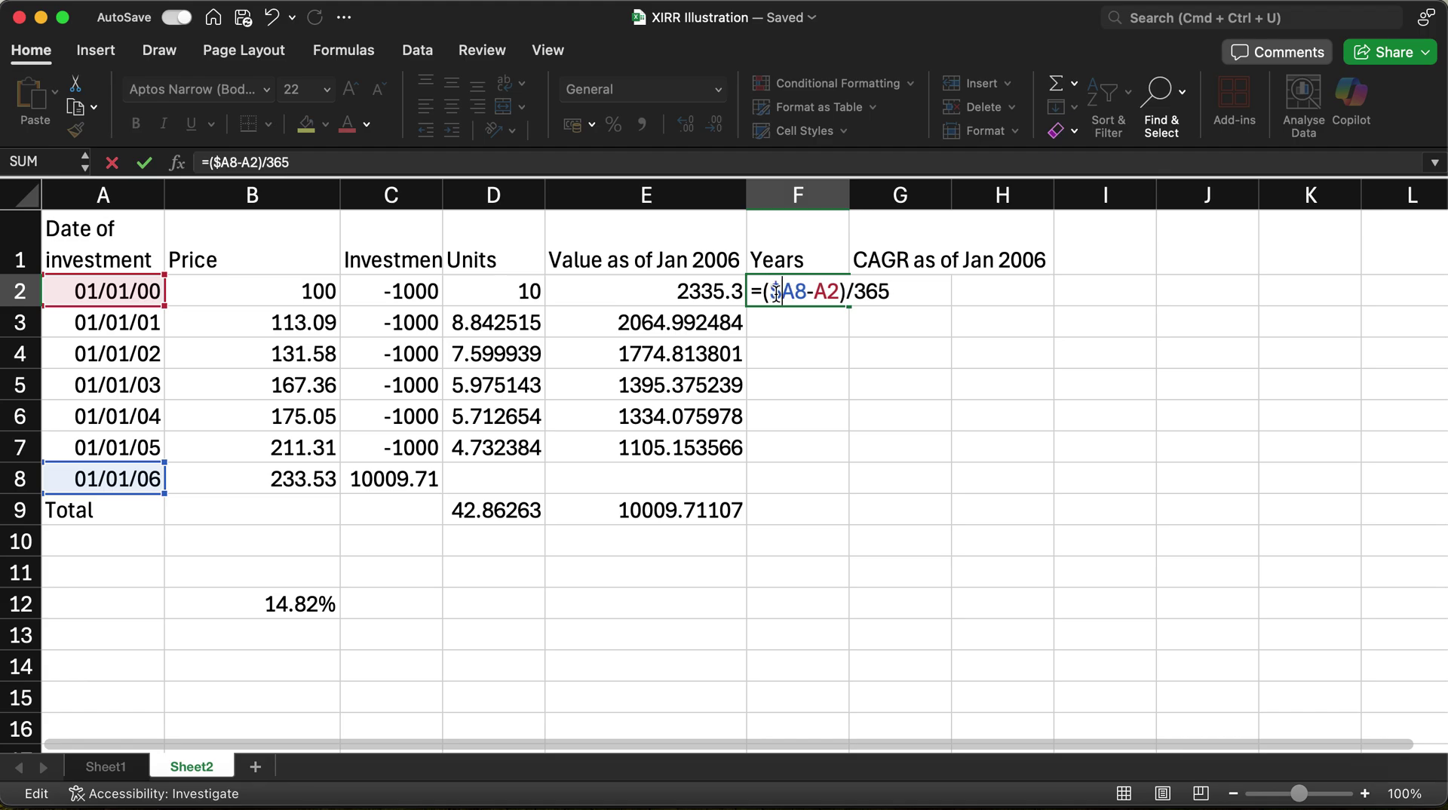
key(Right)
text($)
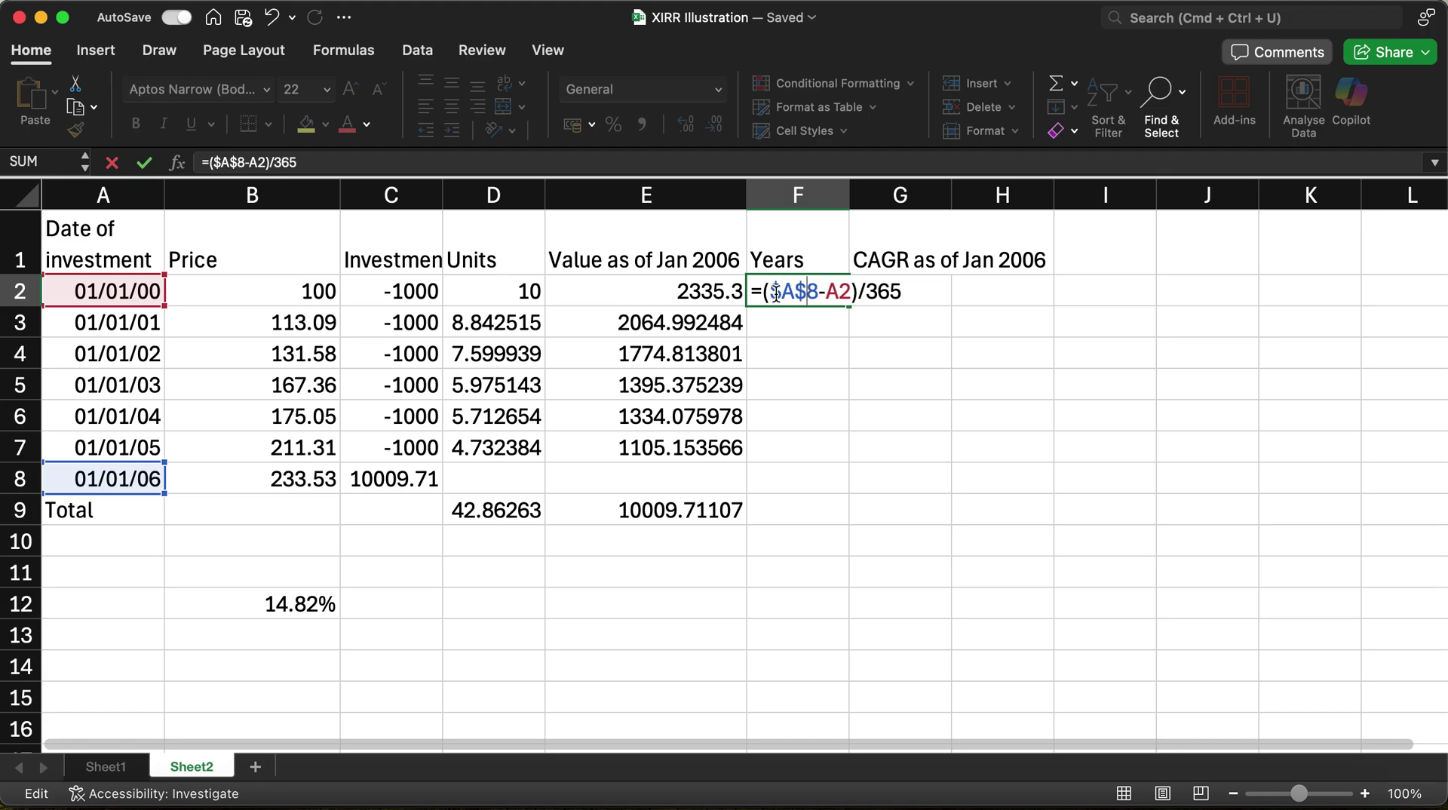
key(Return)
Copy the years formula from F2 into F3 through F7 and end copy mode
click(776, 293)
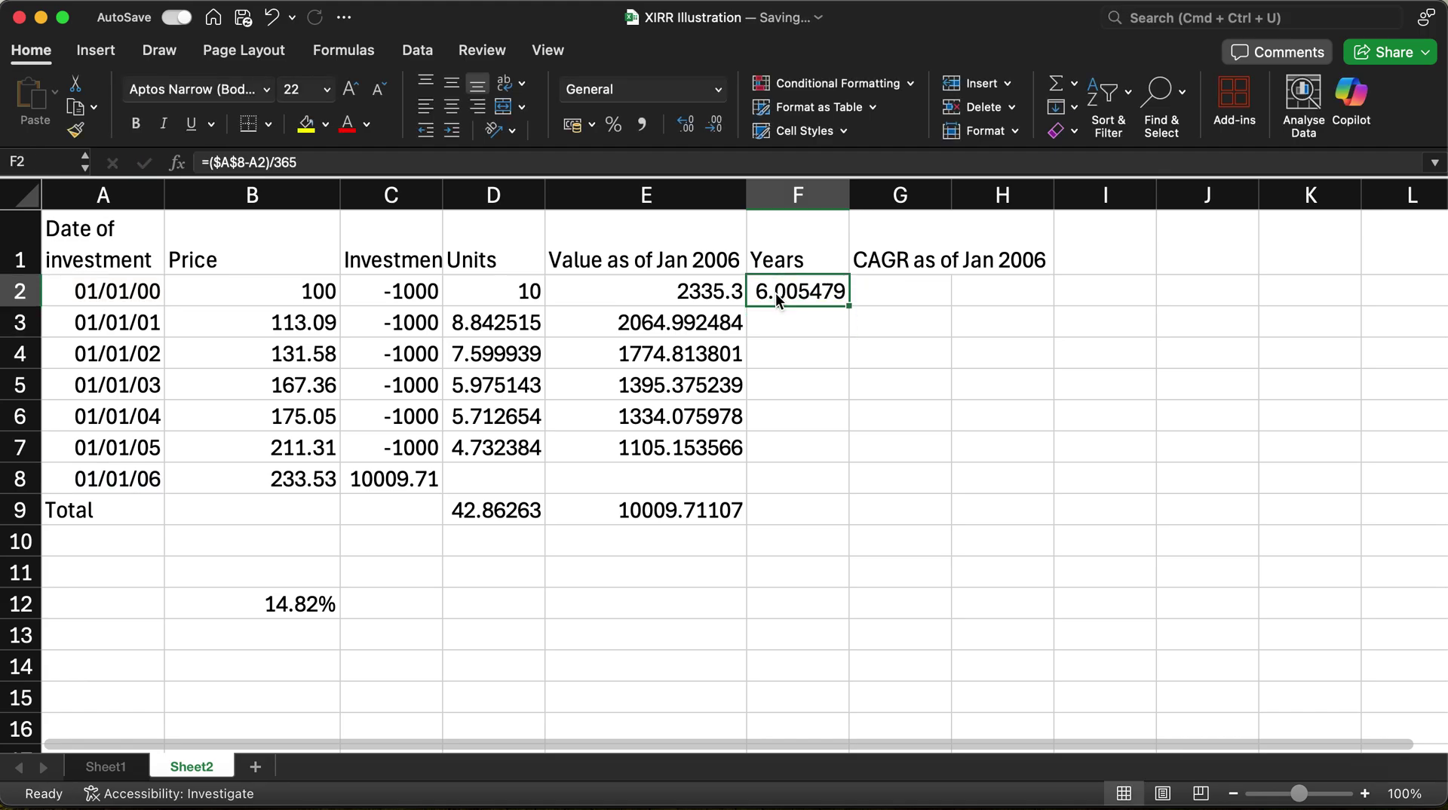
key(super+c)
key(Down)
key(shift+Down)
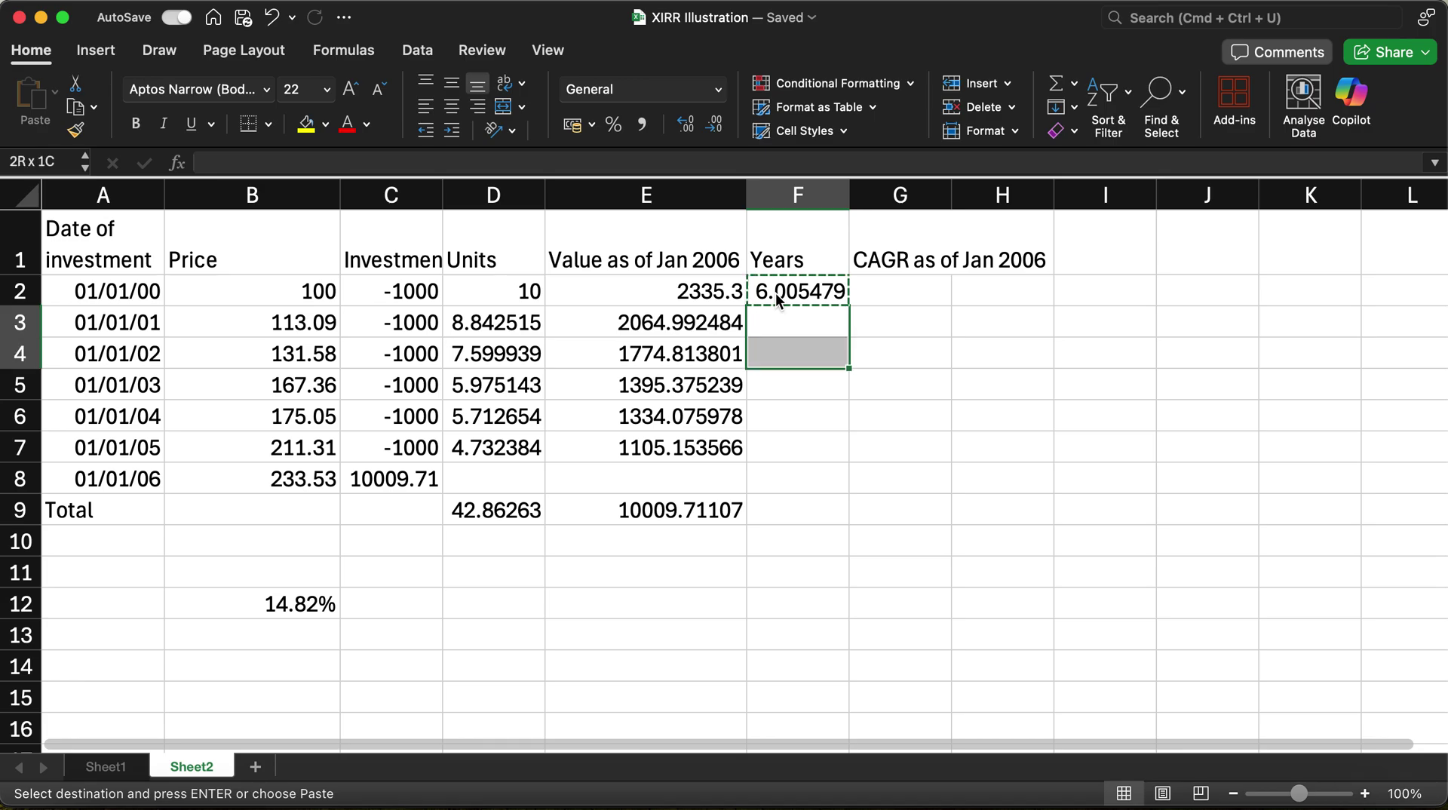
key(shift+Down)
key(shift+Down)
key(shift+Down)
key(super+v)
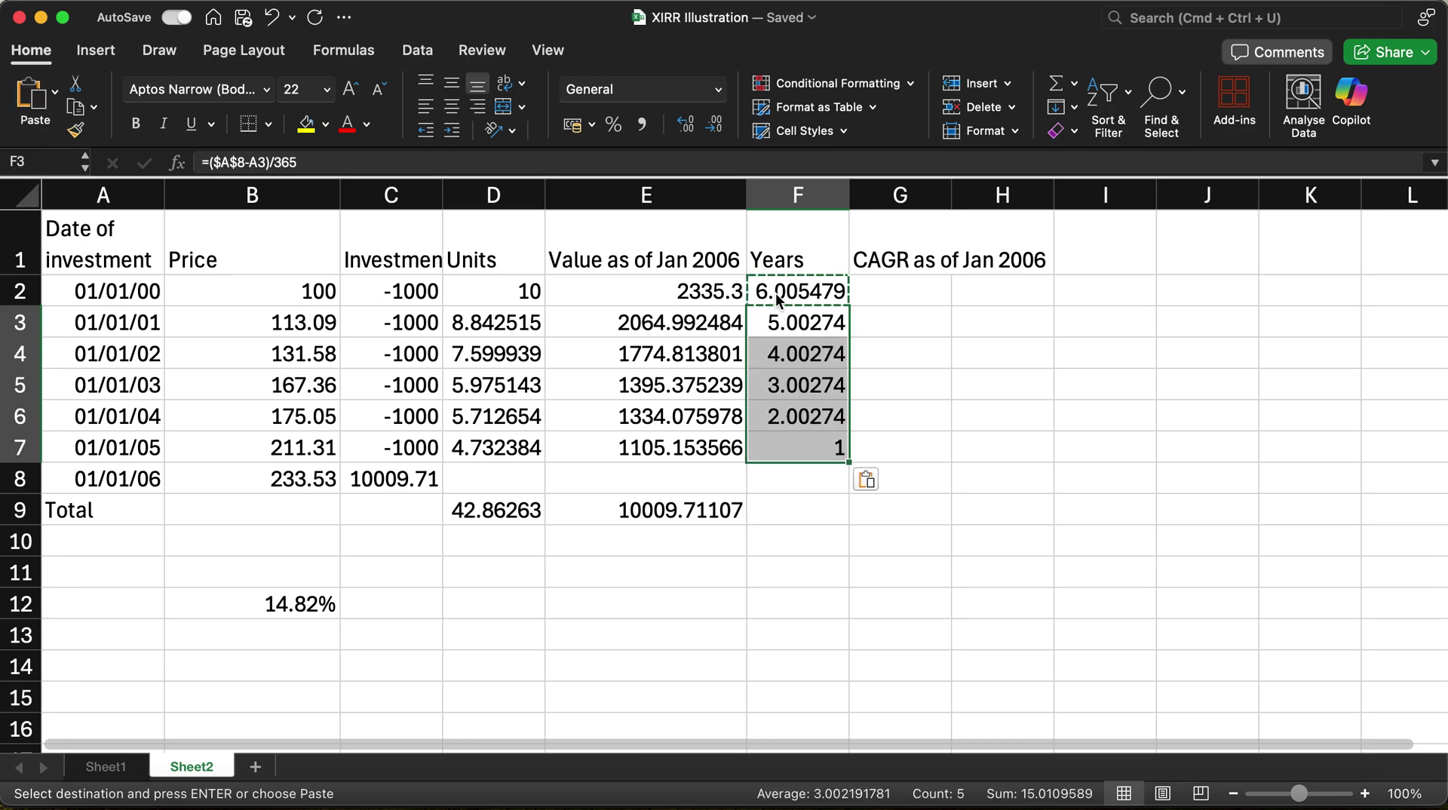
key(Escape)
Calculate the first investment's CAGR in G2 with =(E2/1000)^(1/F2)-1 and format it as a percentage
click(777, 298)
key(Right)
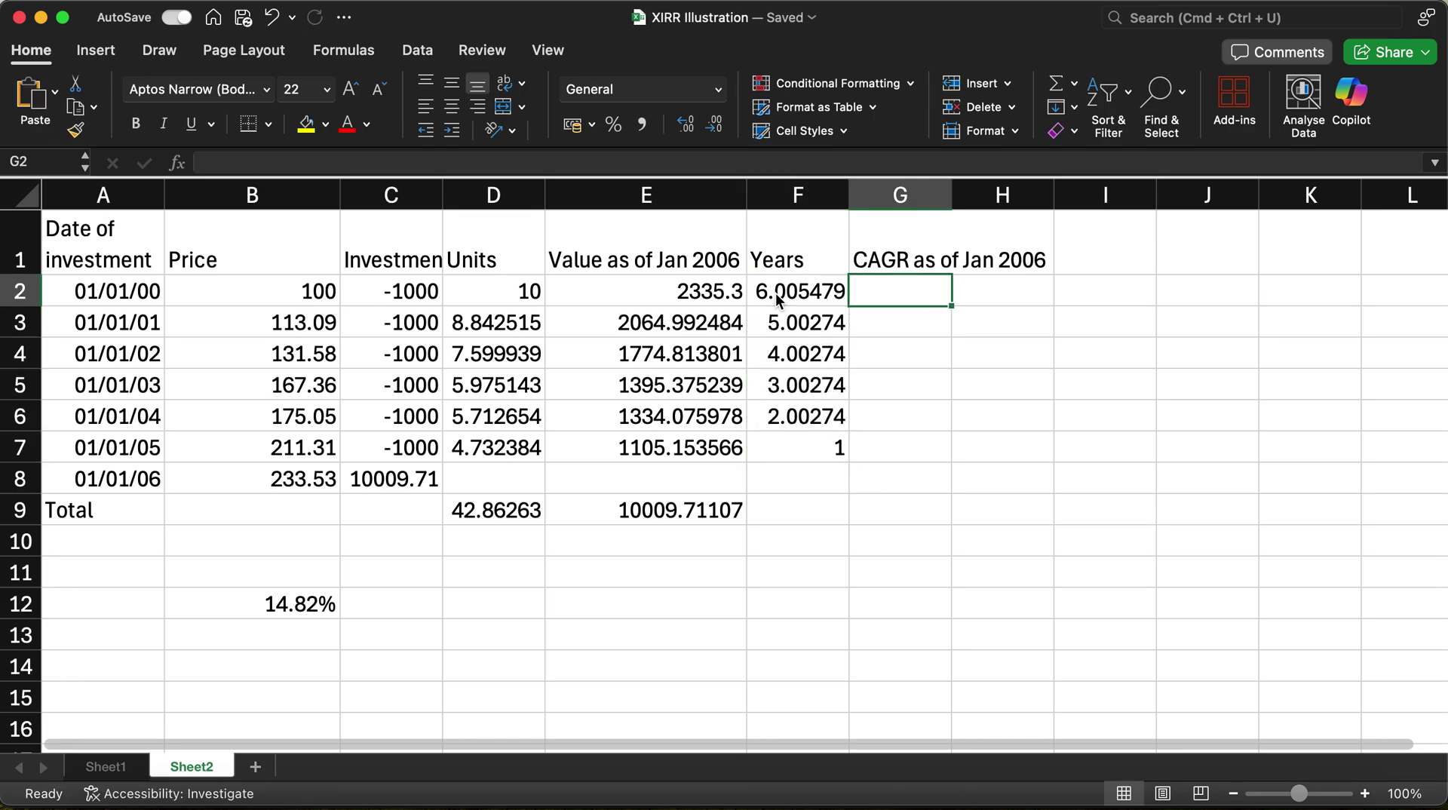
text(=()
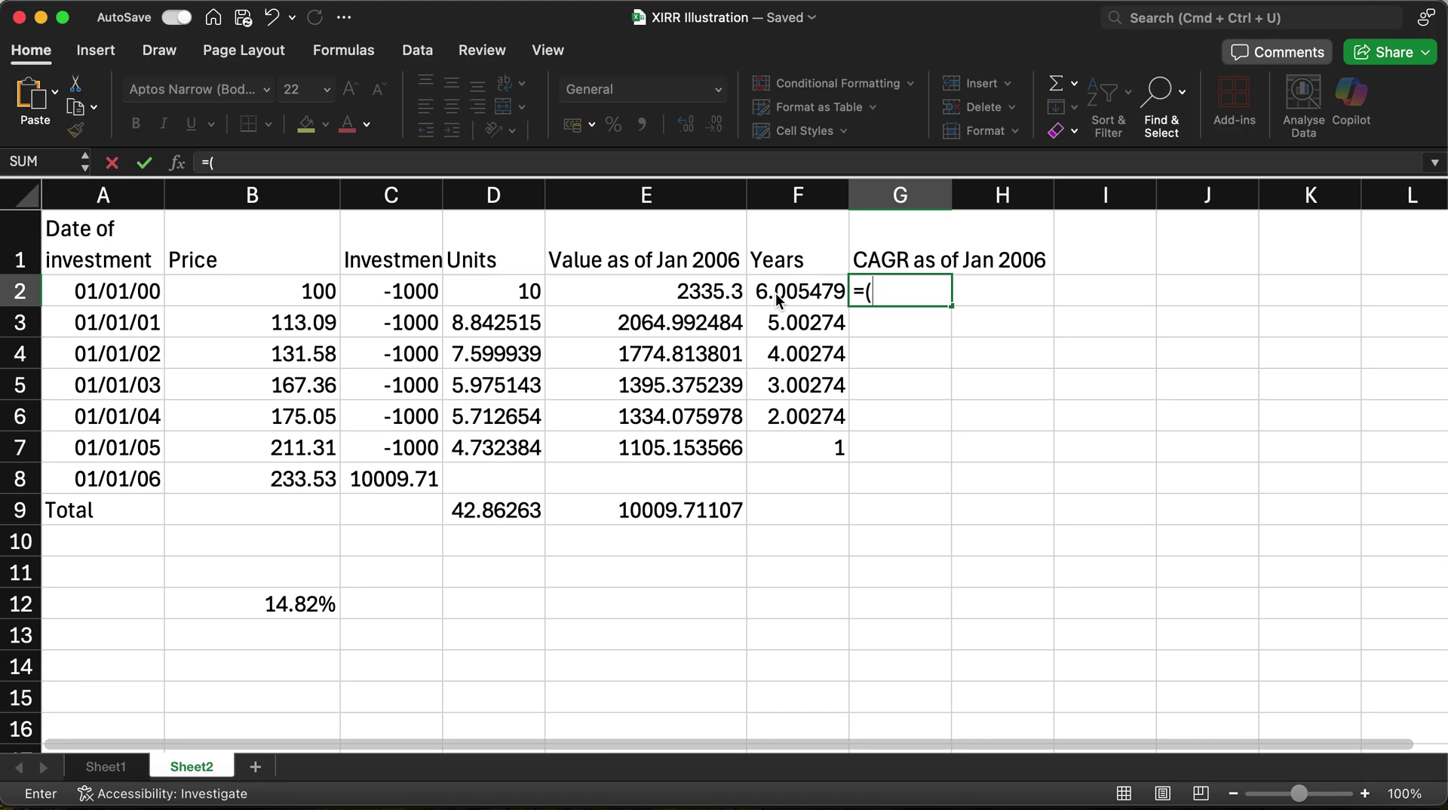
click(655, 295)
text(/)
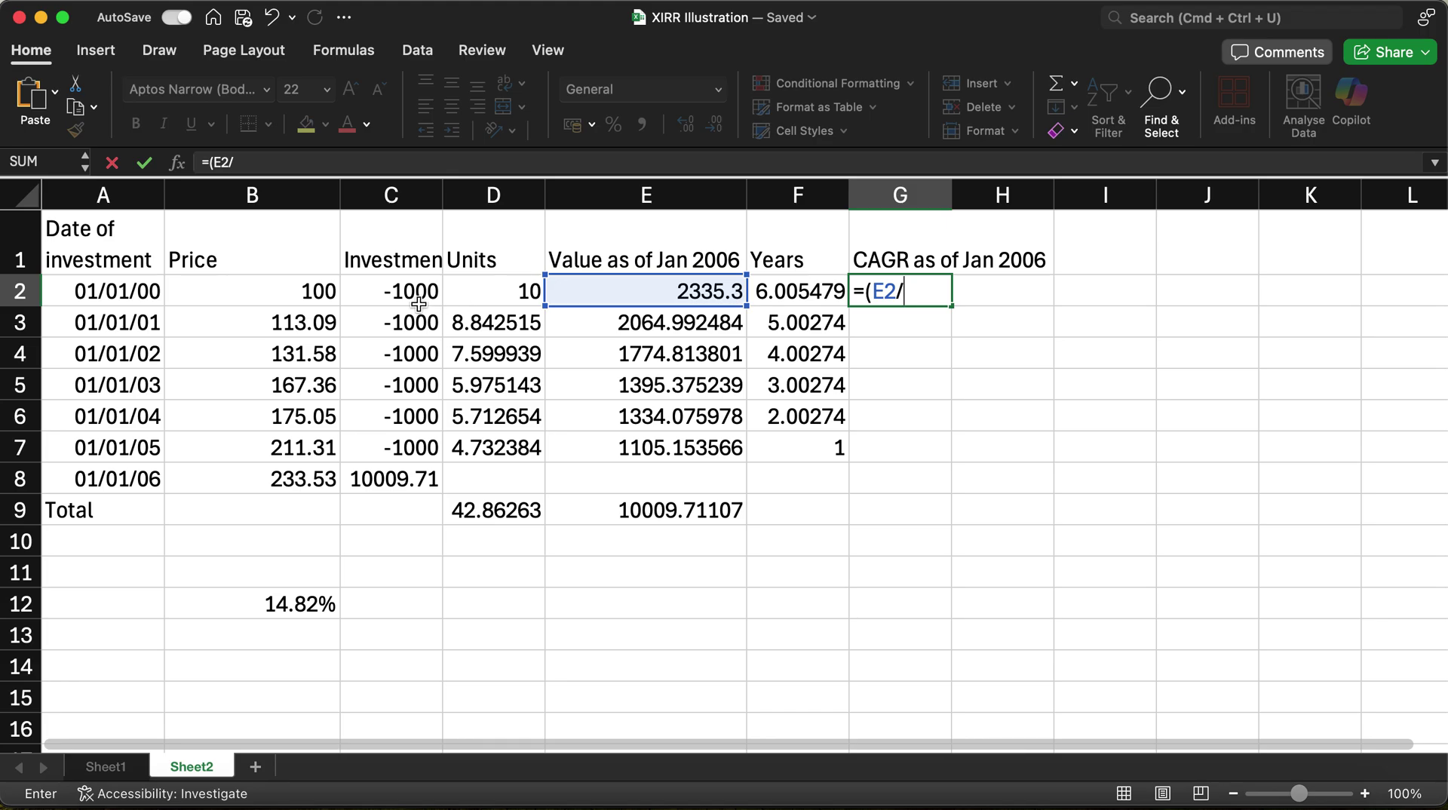
text(1000)^)
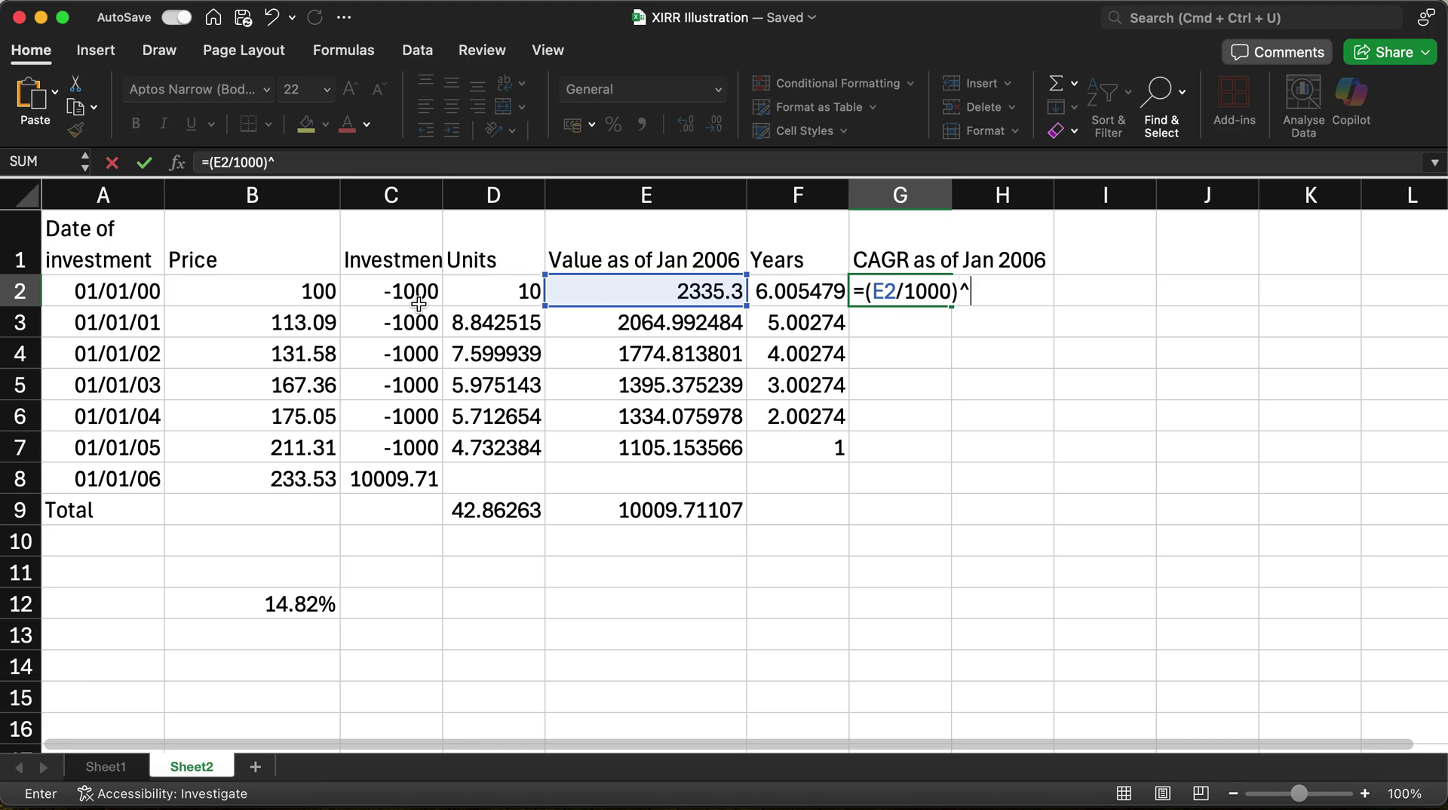
text((1/)
click(804, 297)
text())
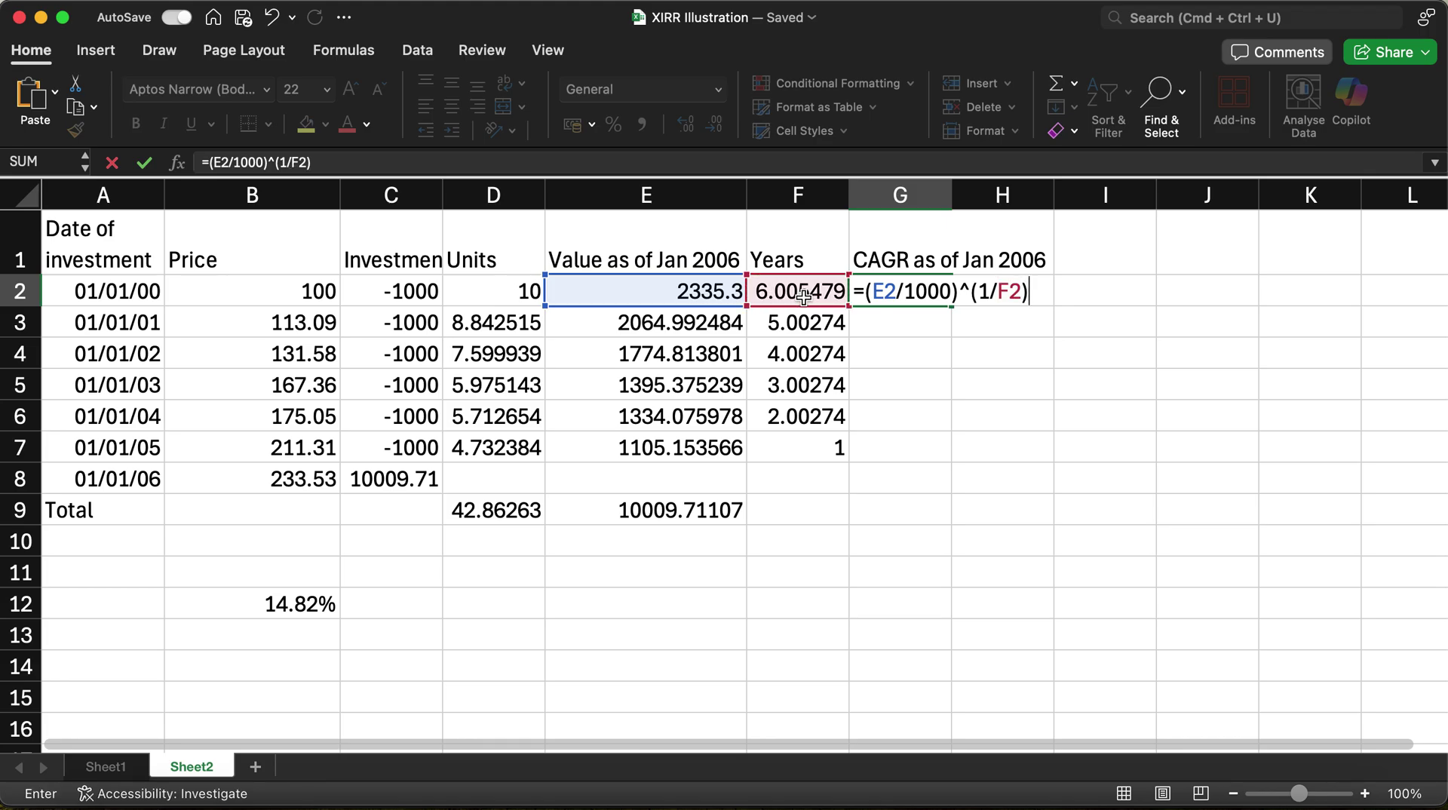
text(-1)
key(Return)
click(884, 299)
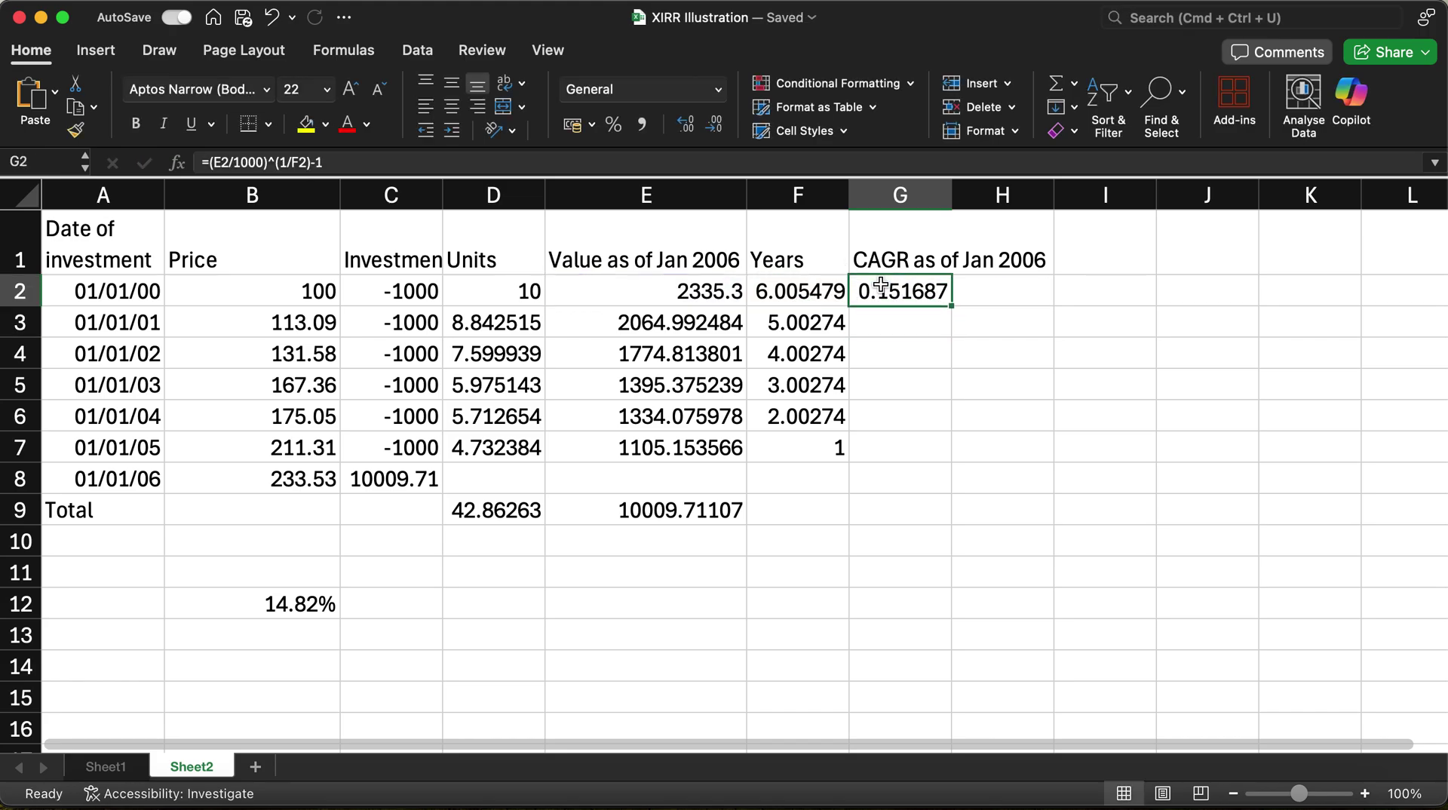
click(615, 126)
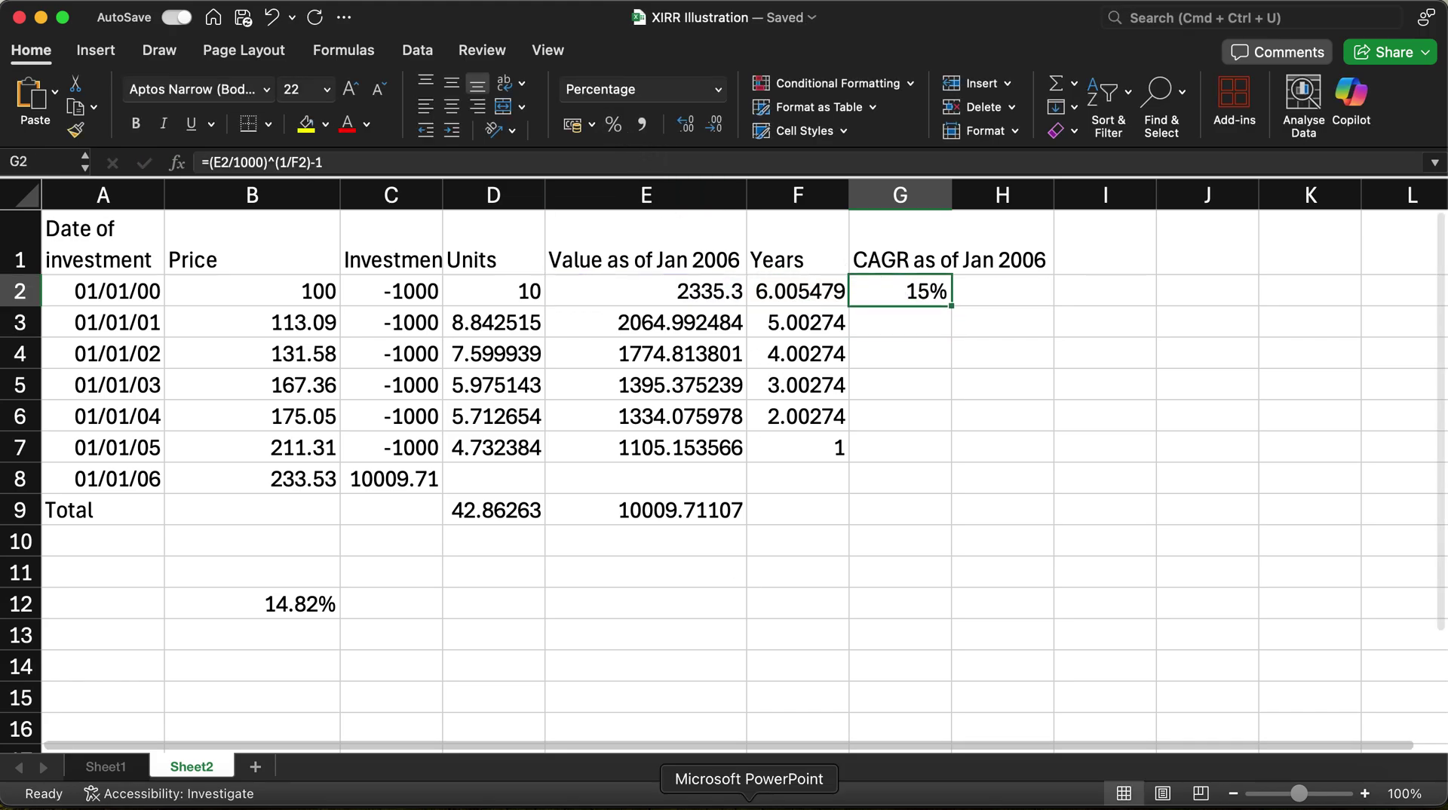
Enter the note "value = investment x (1+ return)^years" in E13
click(640, 641)
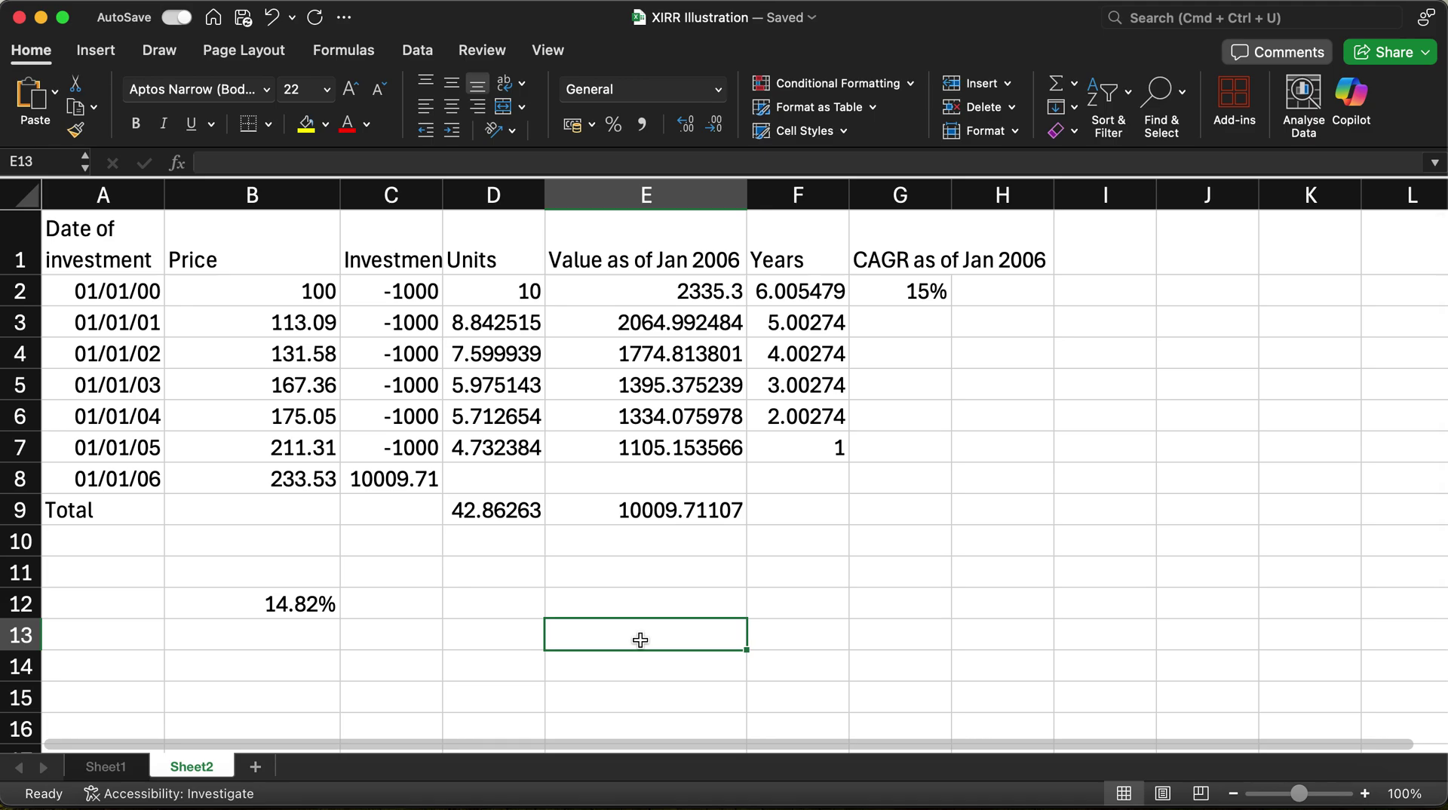
text(value )
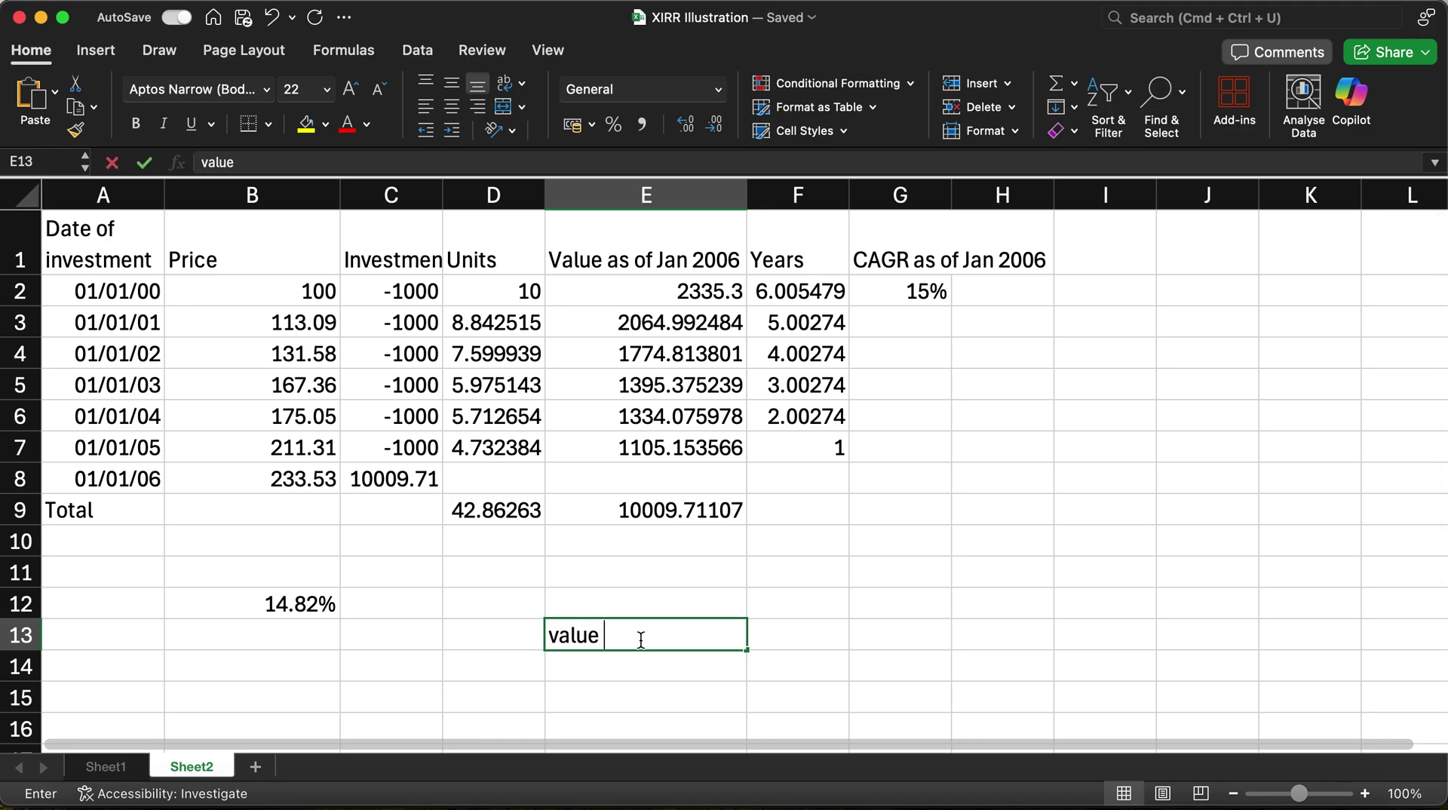
text(= inves)
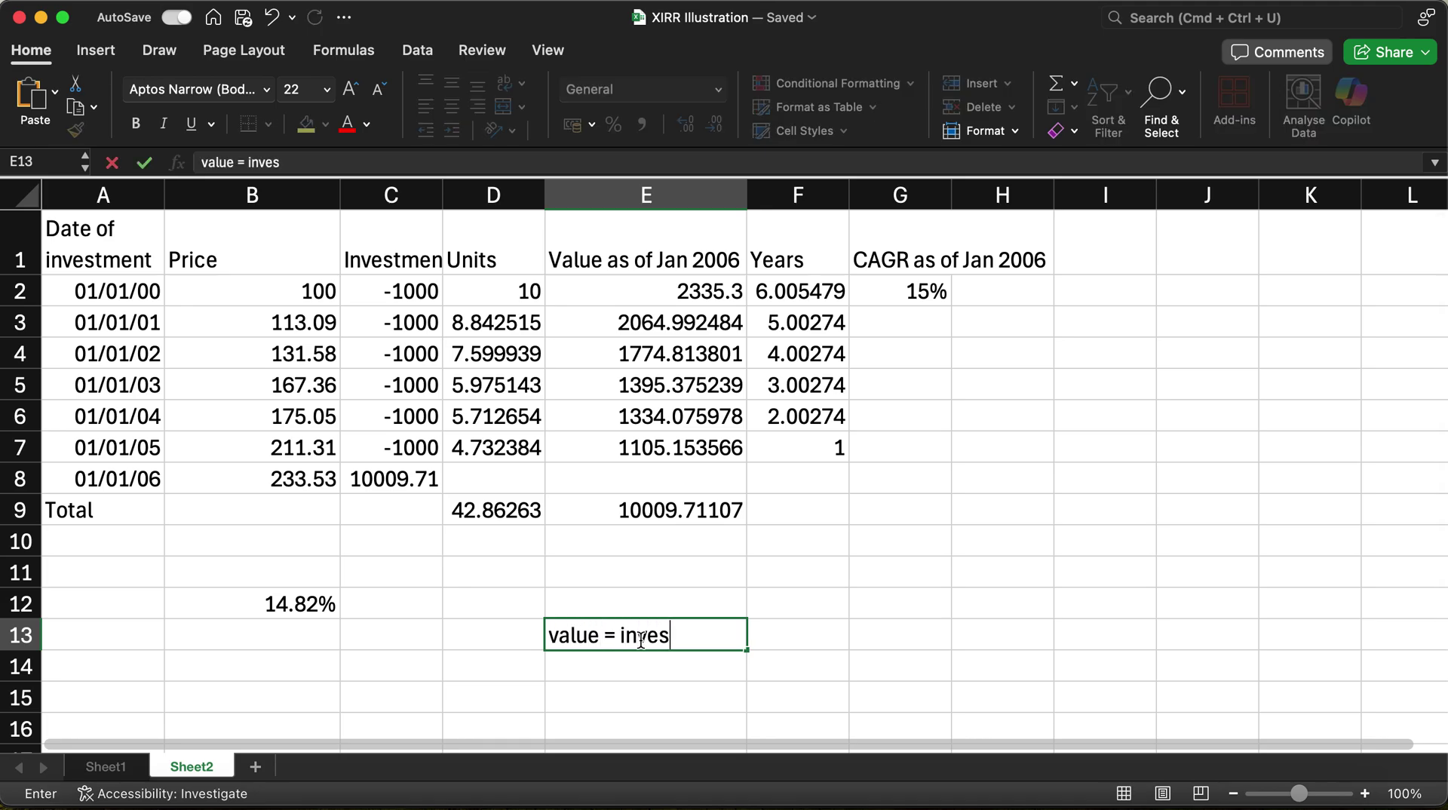
text(tment x ()
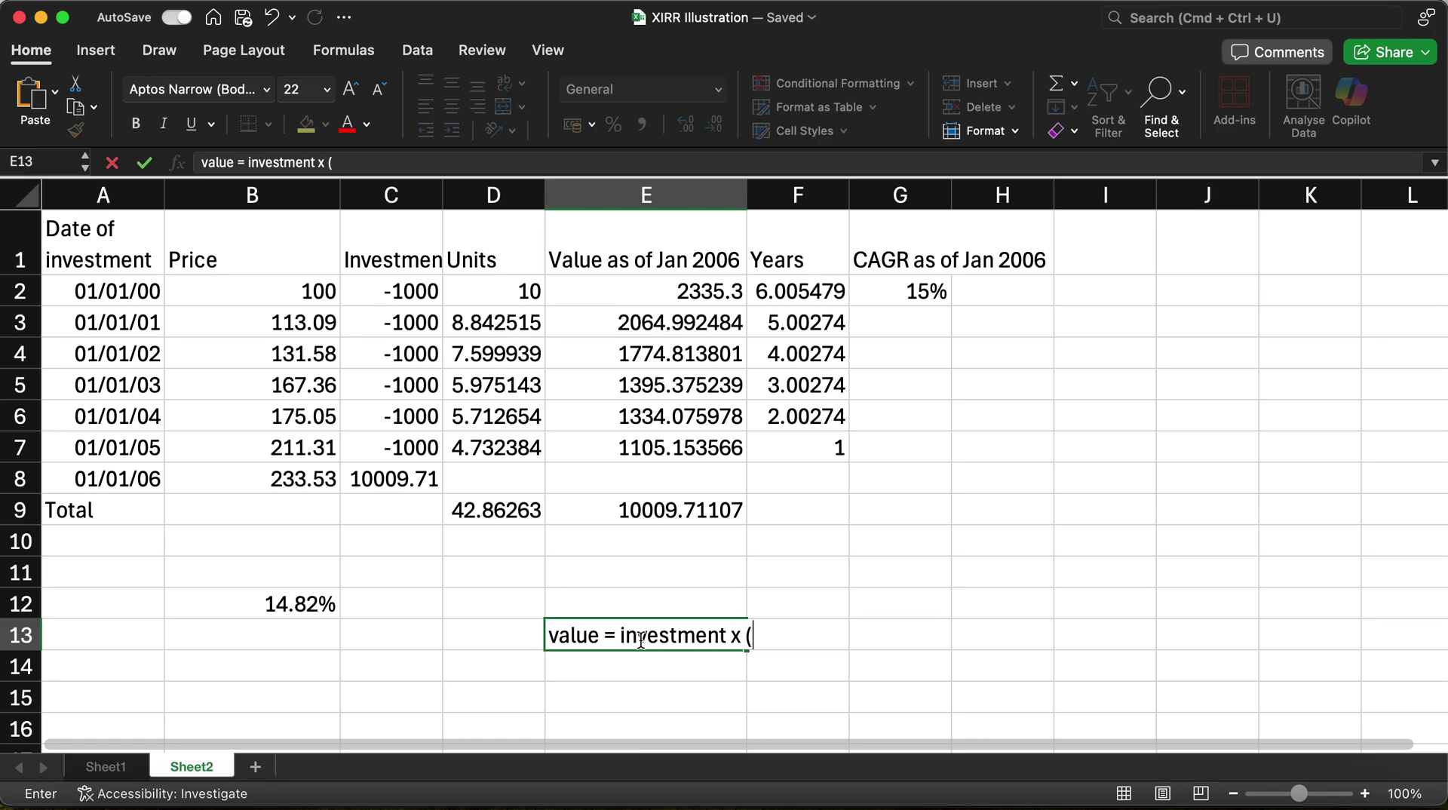
text(1+ retu)
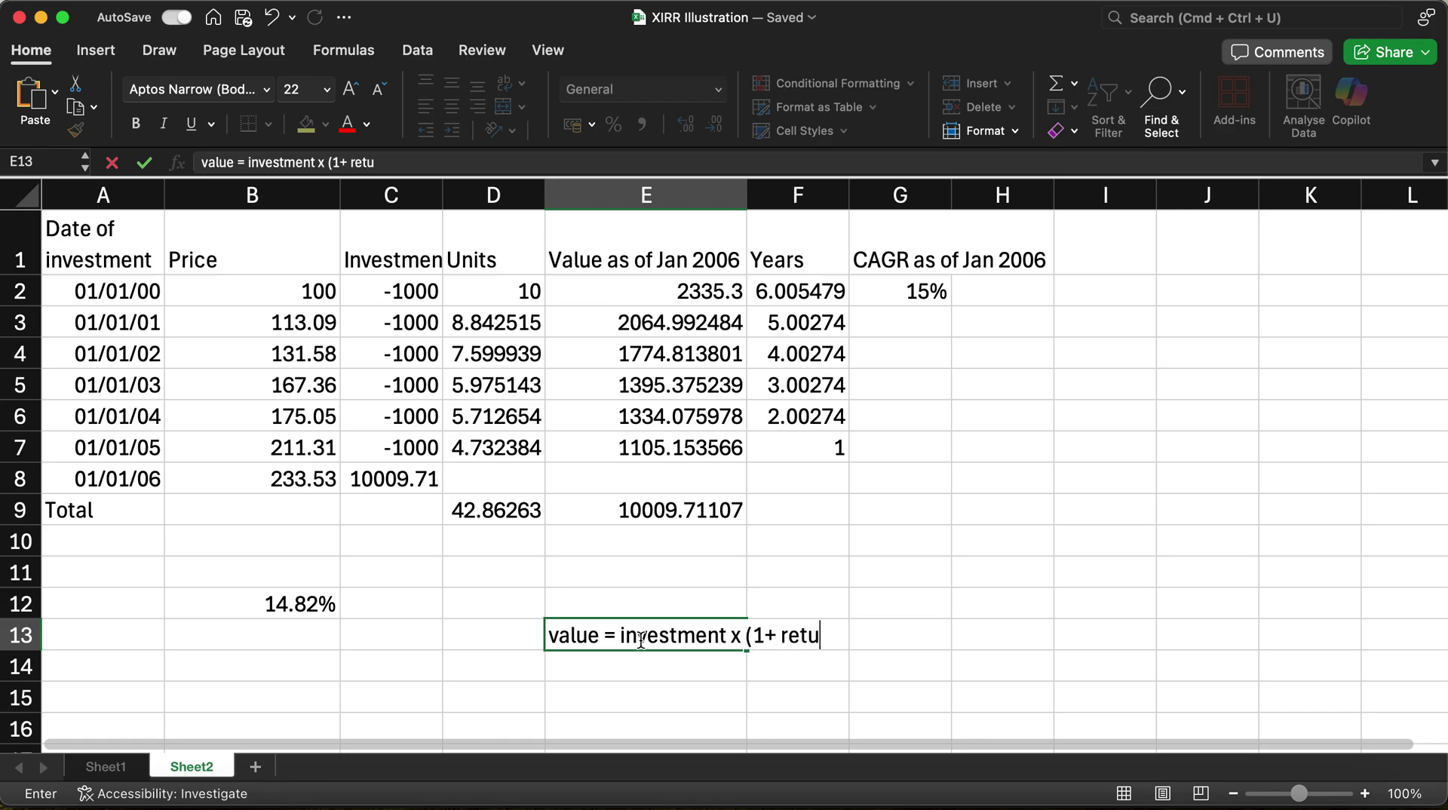
text(rn)^years)
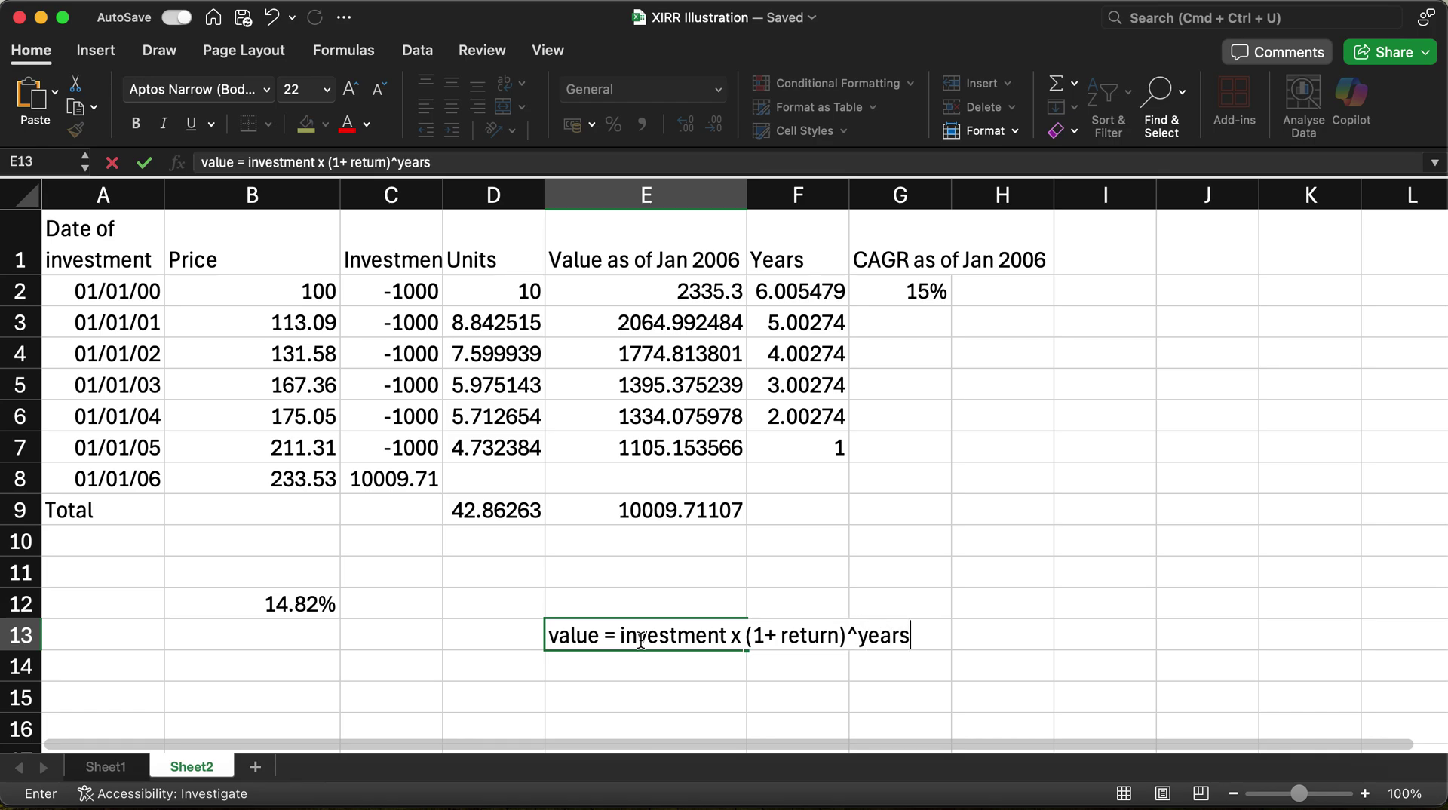
key(Return)
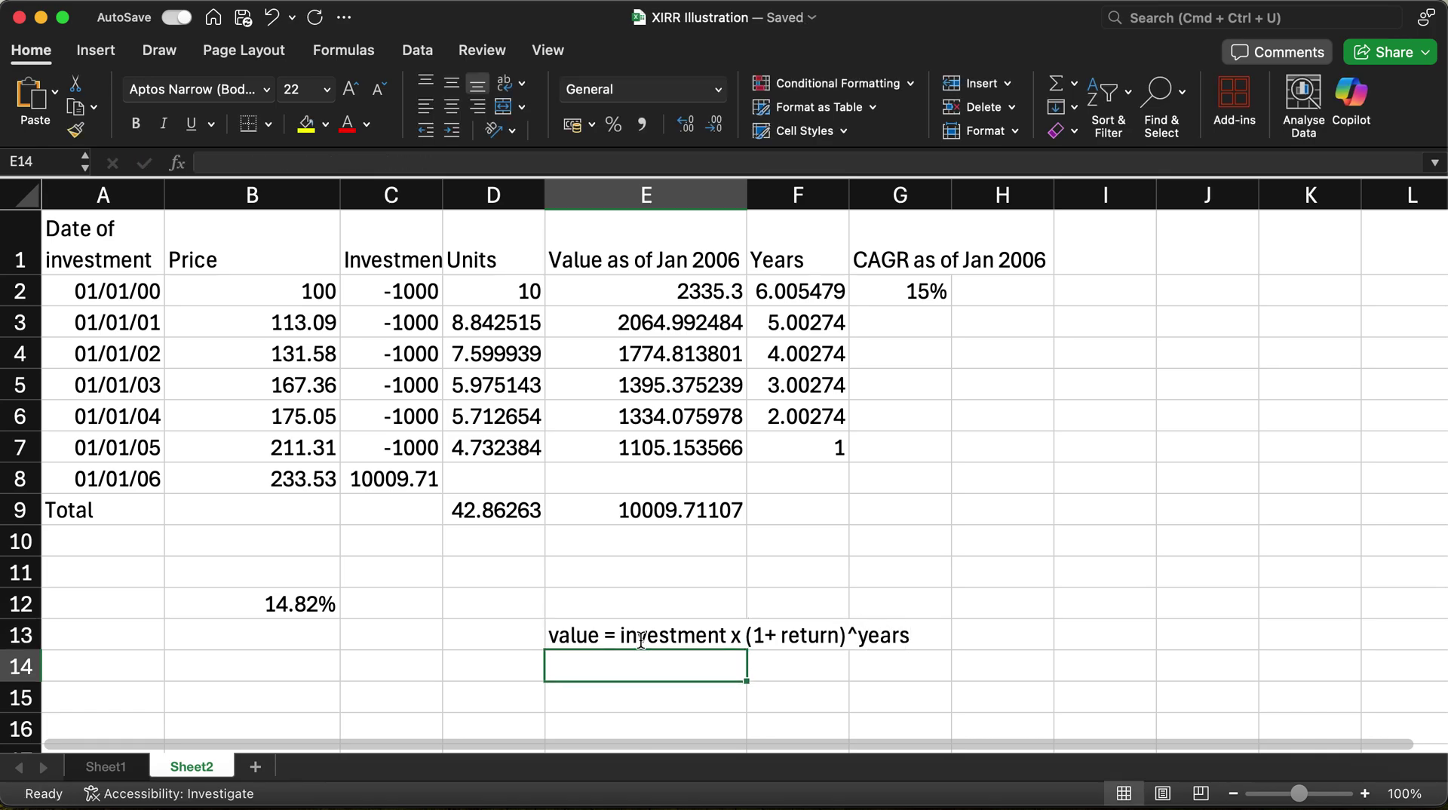
Enter the note "return = (value/investment)^(1/return)-1" in E15, leaving one blank row below the value formula
key(Return)
text(return )
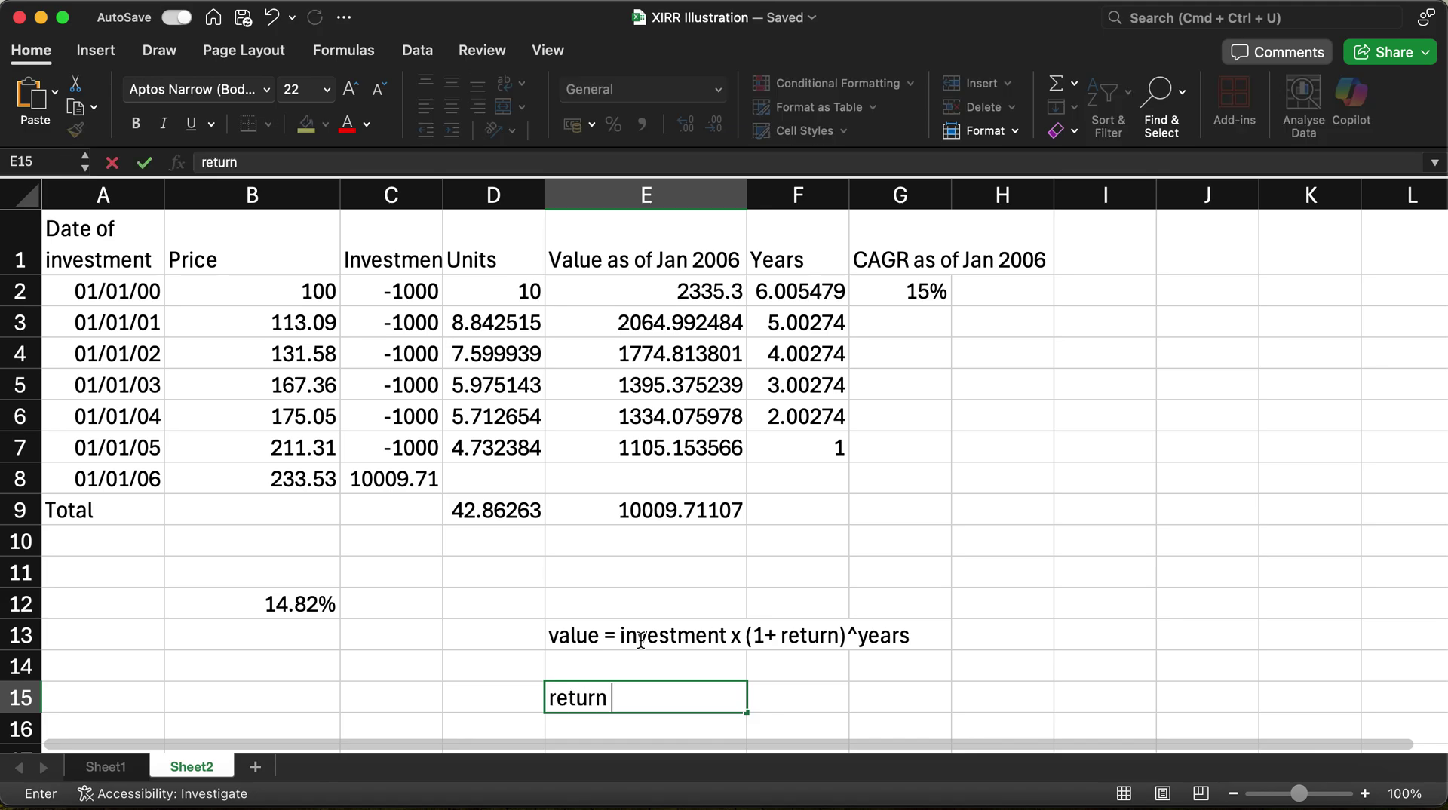
text(= (value/in)
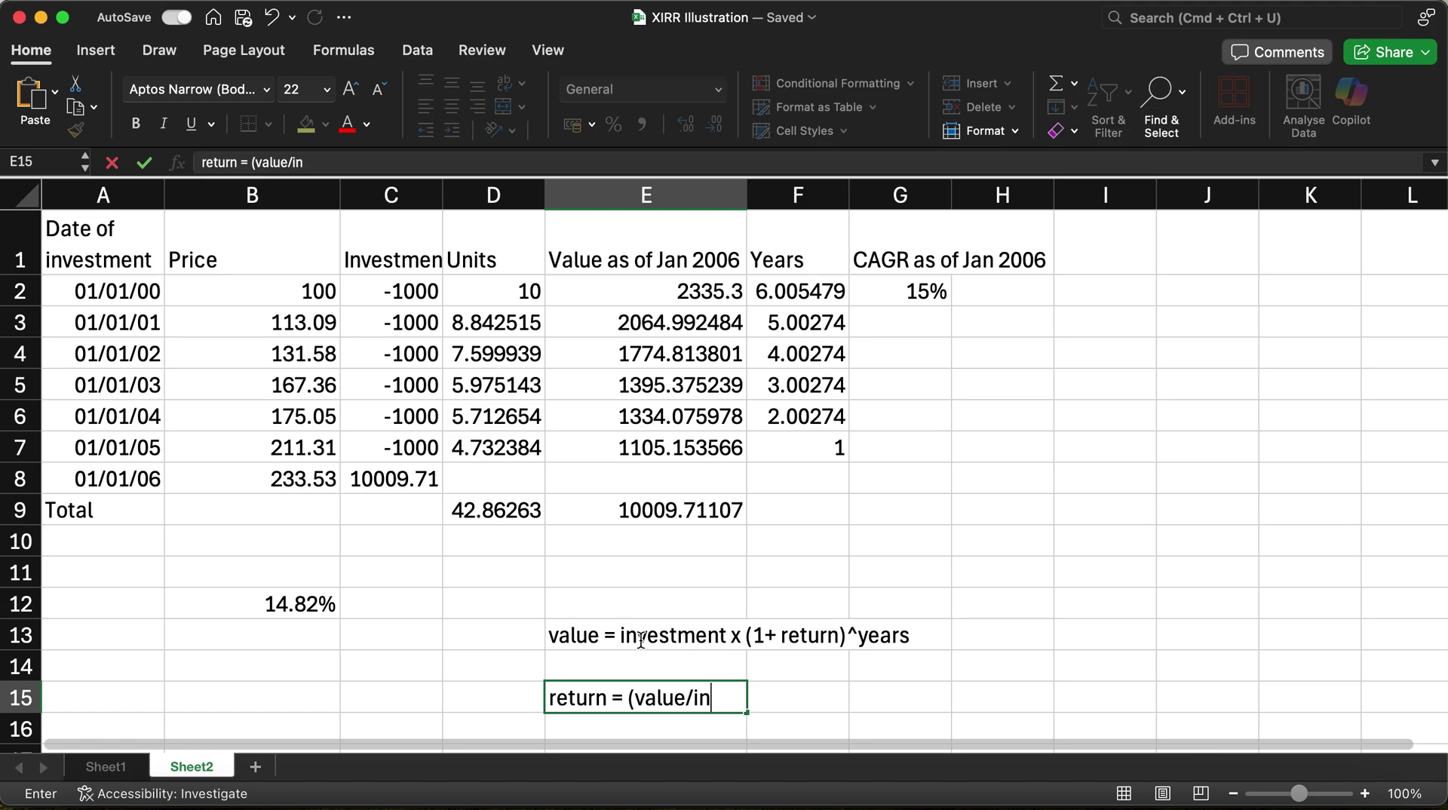
text(vestment)^)
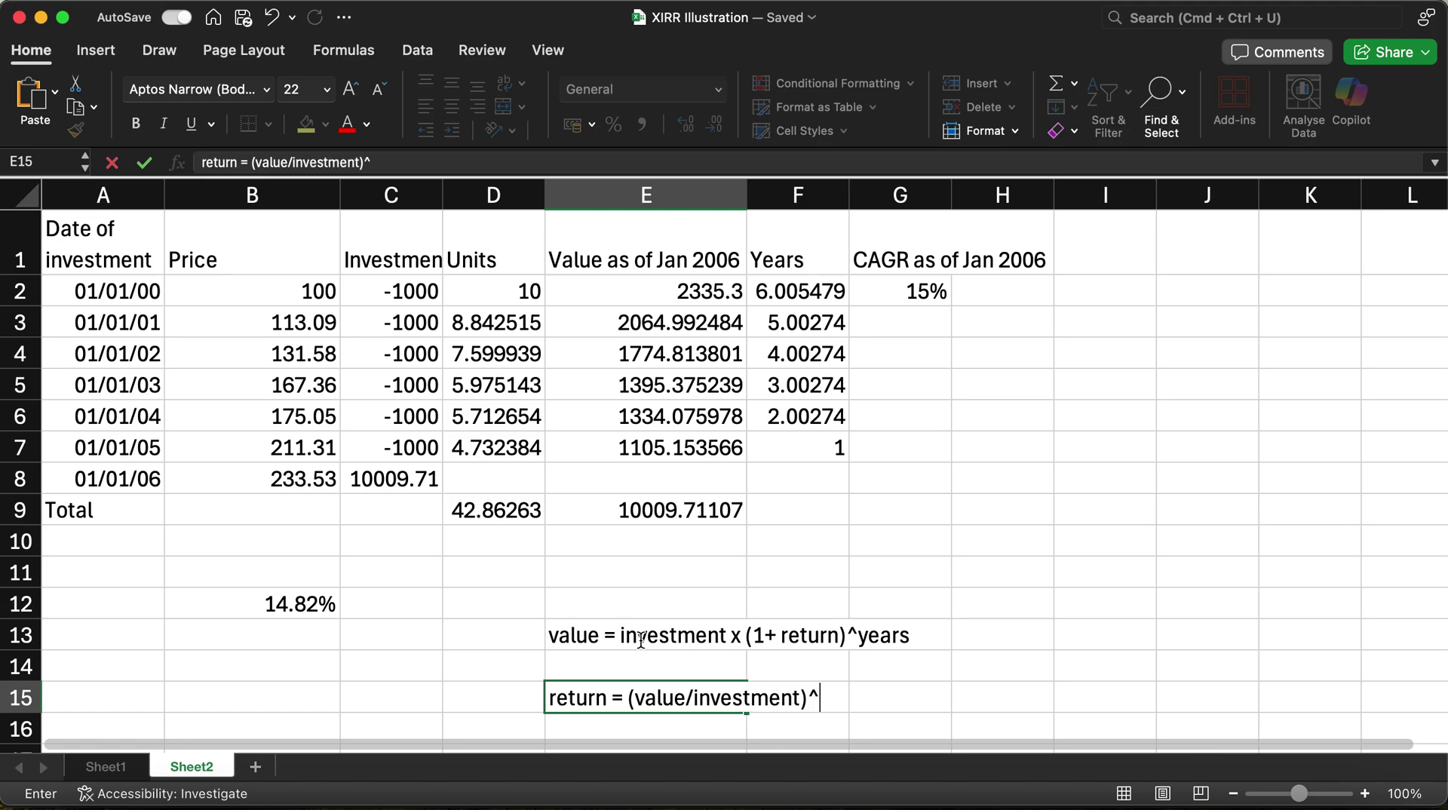
text((1/return)
text())
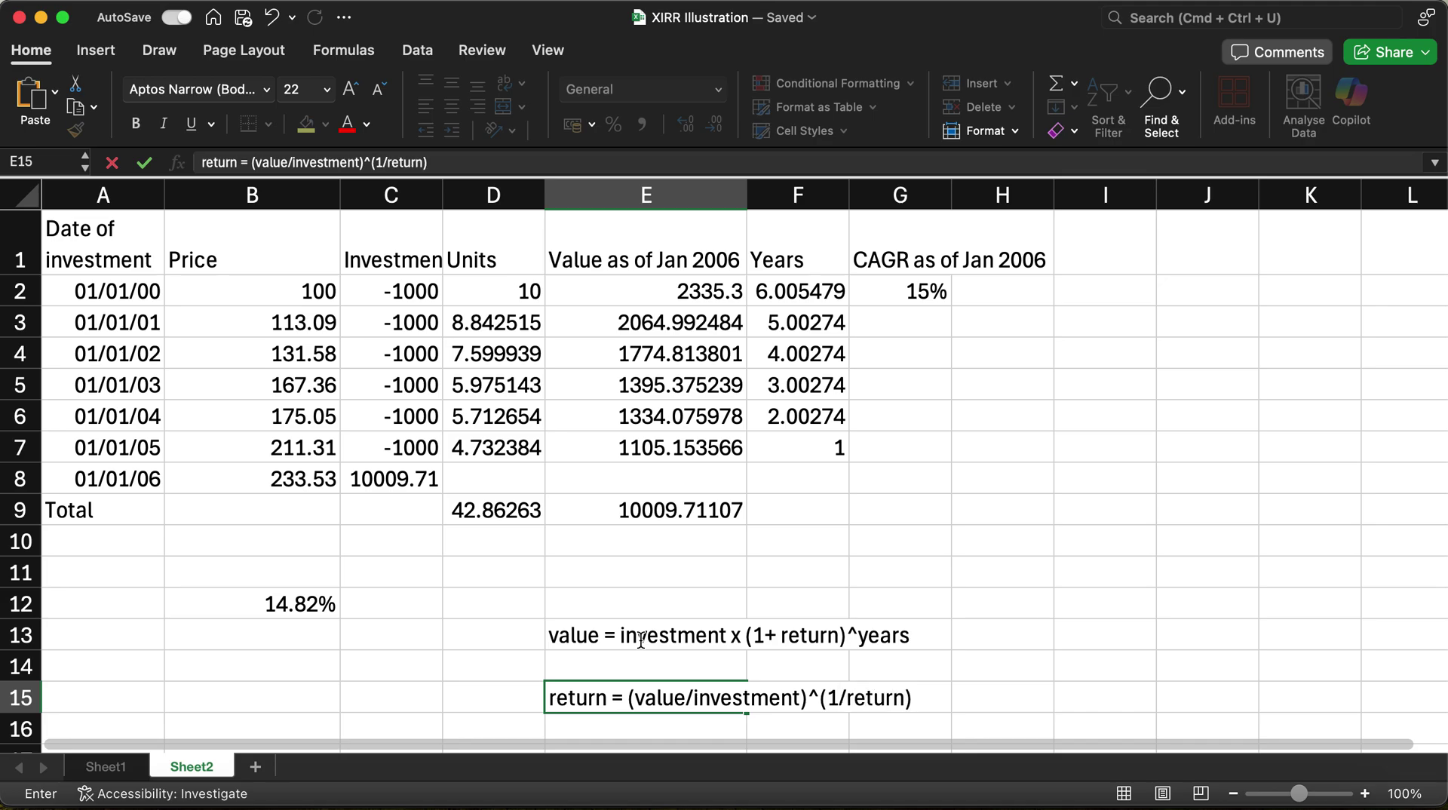
text(-1)
key(Return)
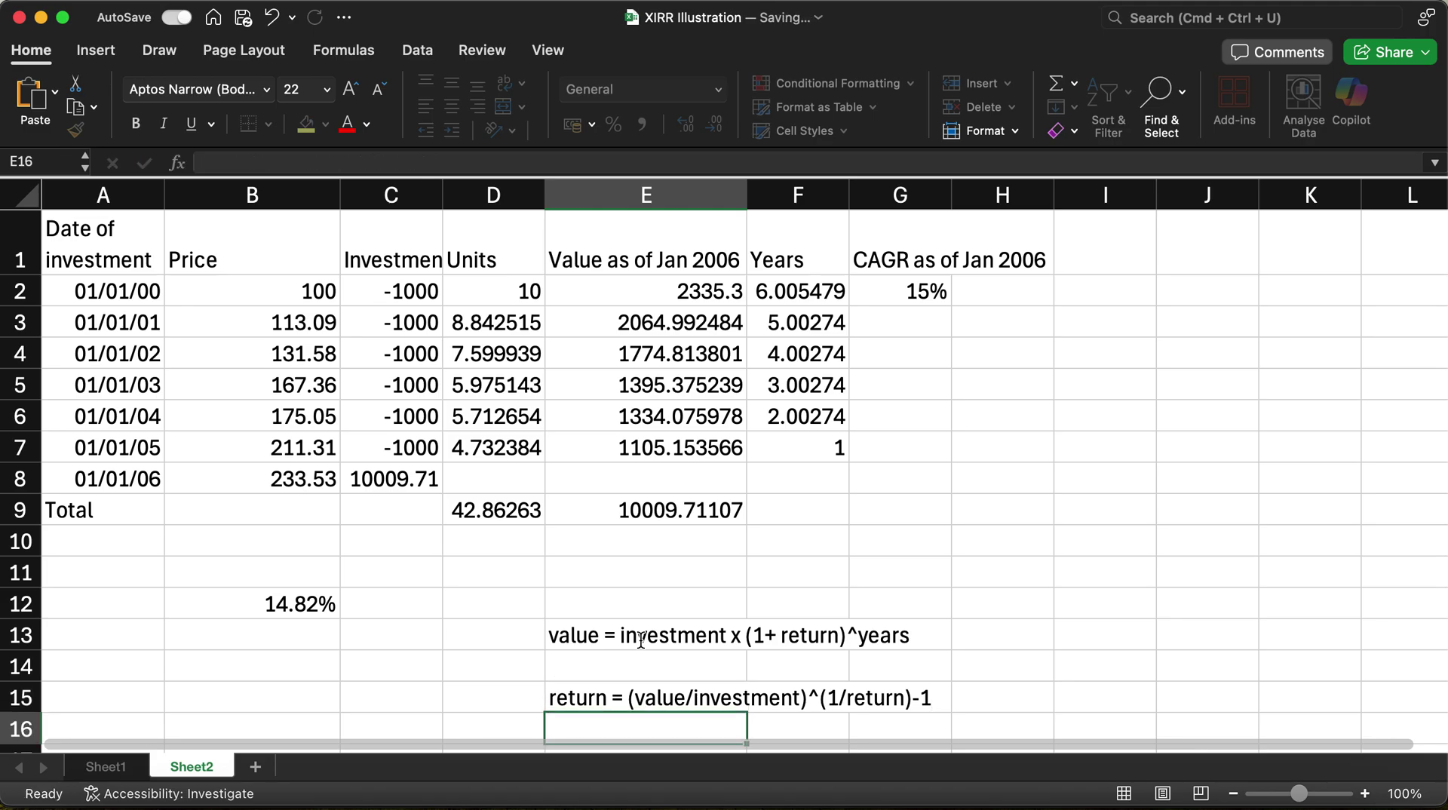
Show the first investment's CAGR percentage in G2 with two decimal places
click(637, 638)
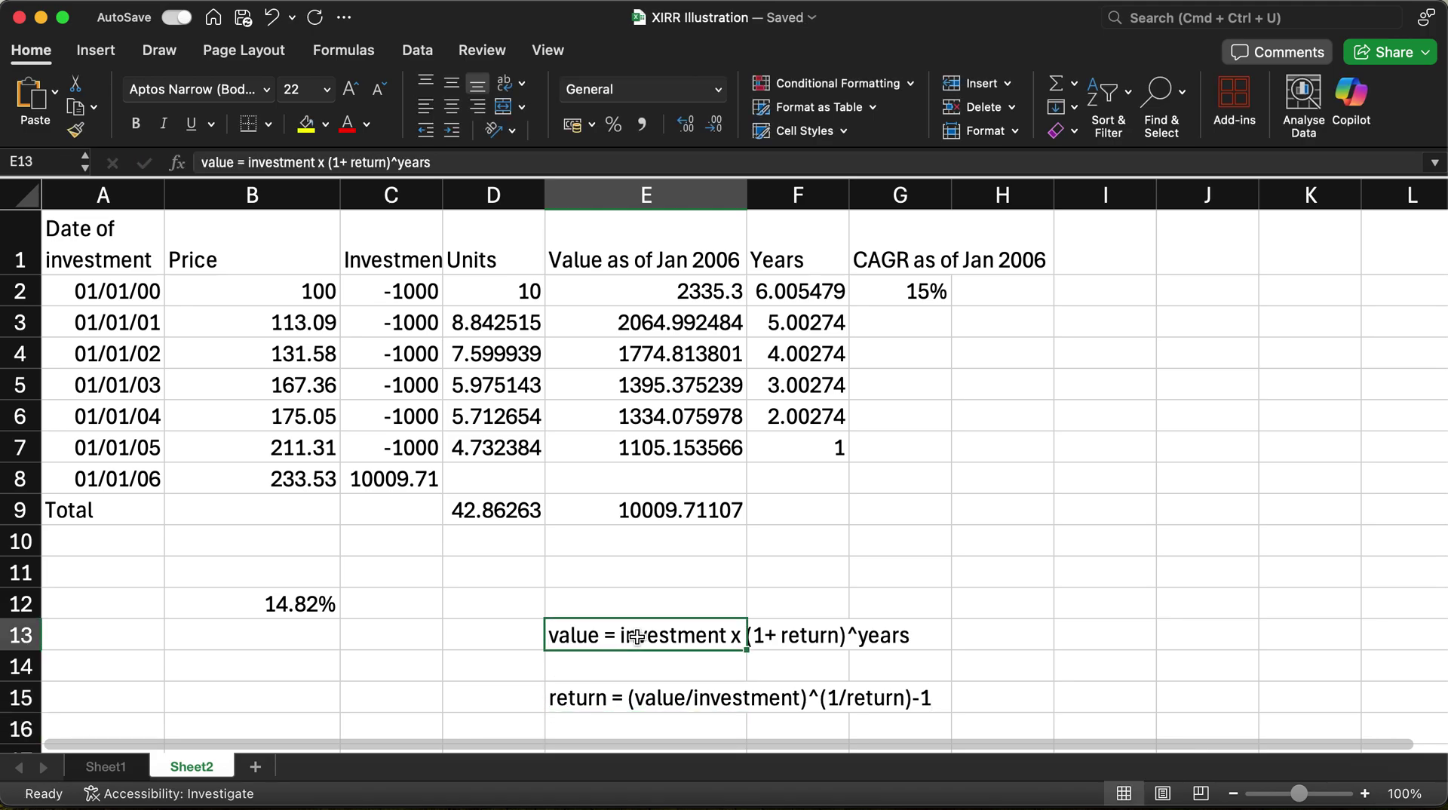
click(647, 704)
click(913, 273)
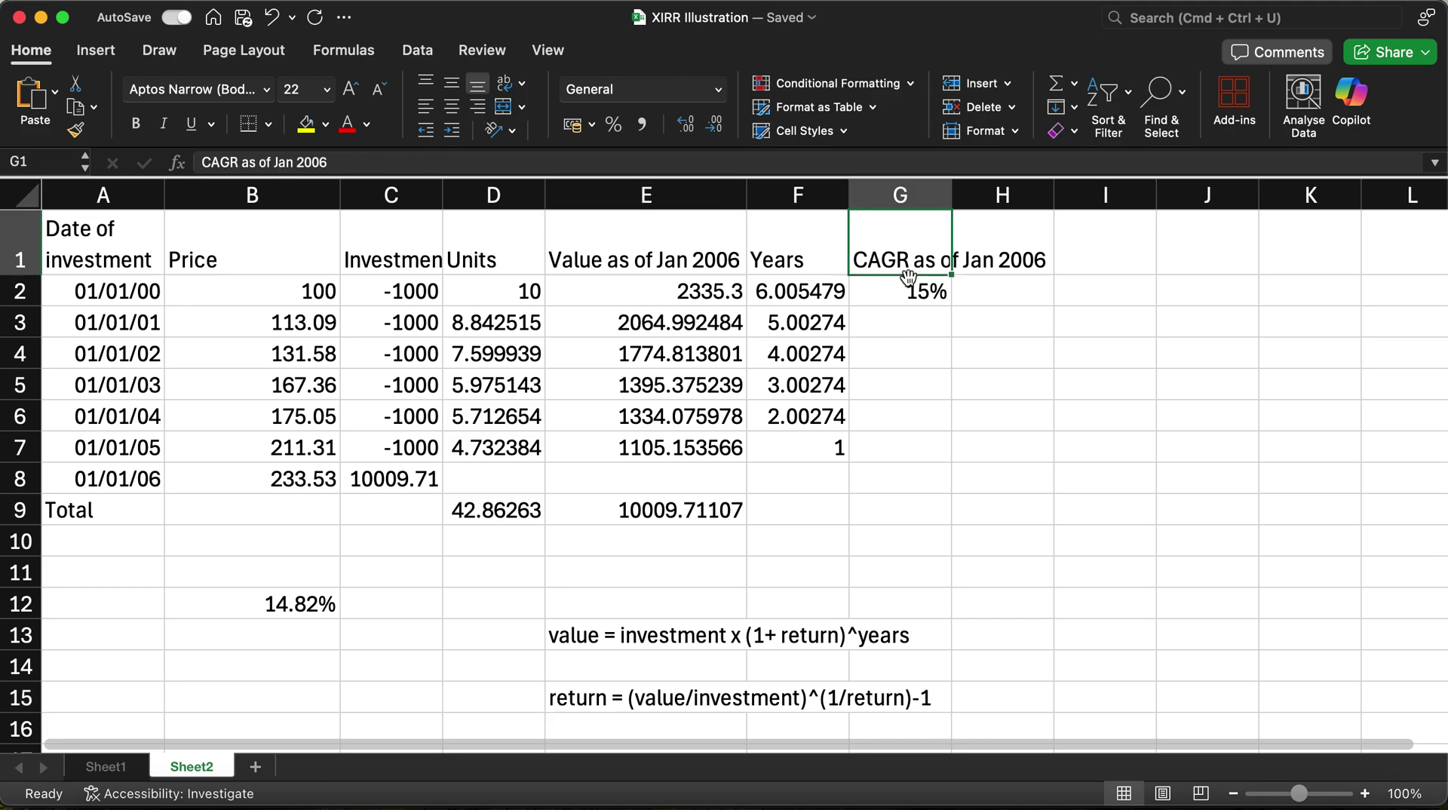
click(905, 291)
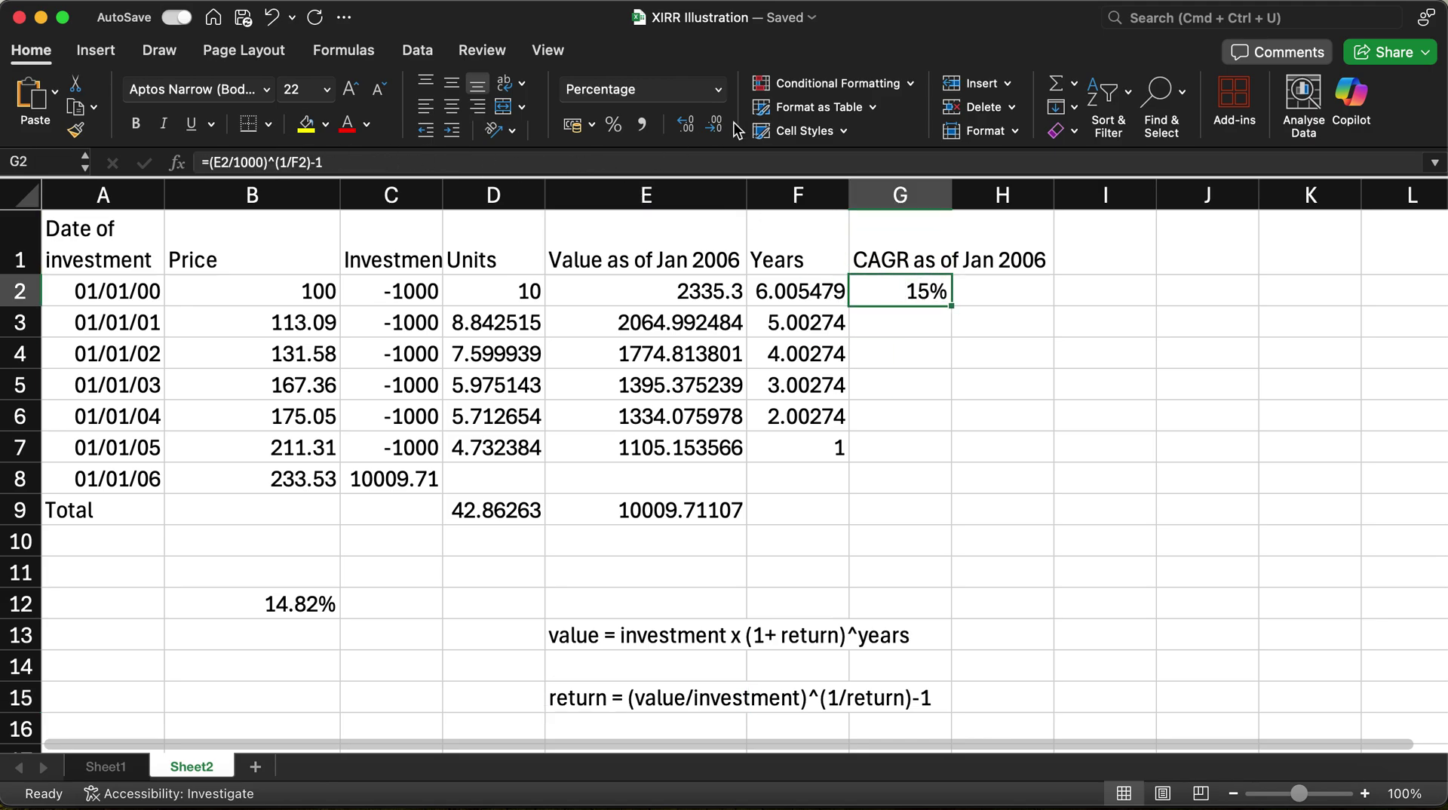
click(688, 123)
click(690, 124)
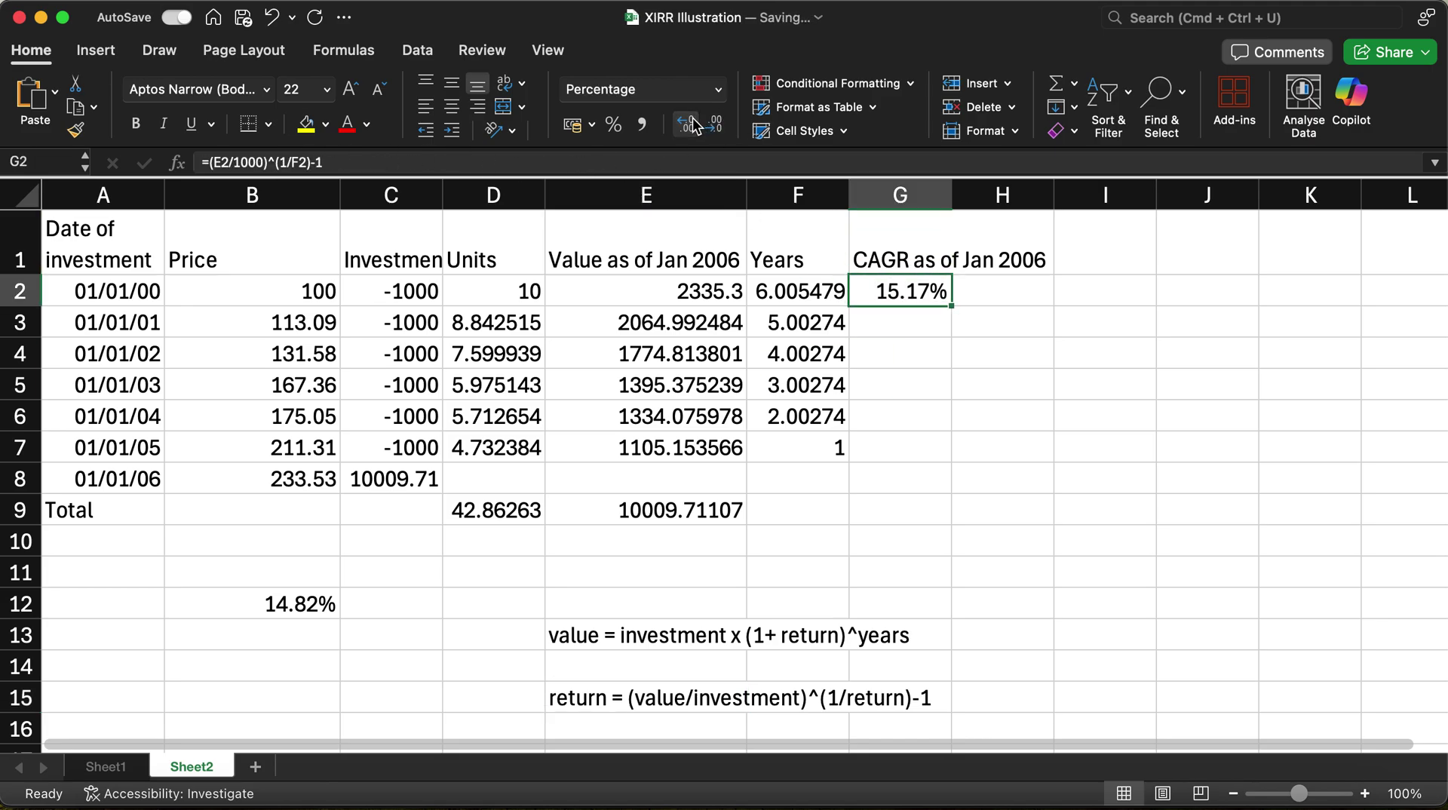
Copy the CAGR formula from G2 into G3 through G7 and end copy mode
key(super+c)
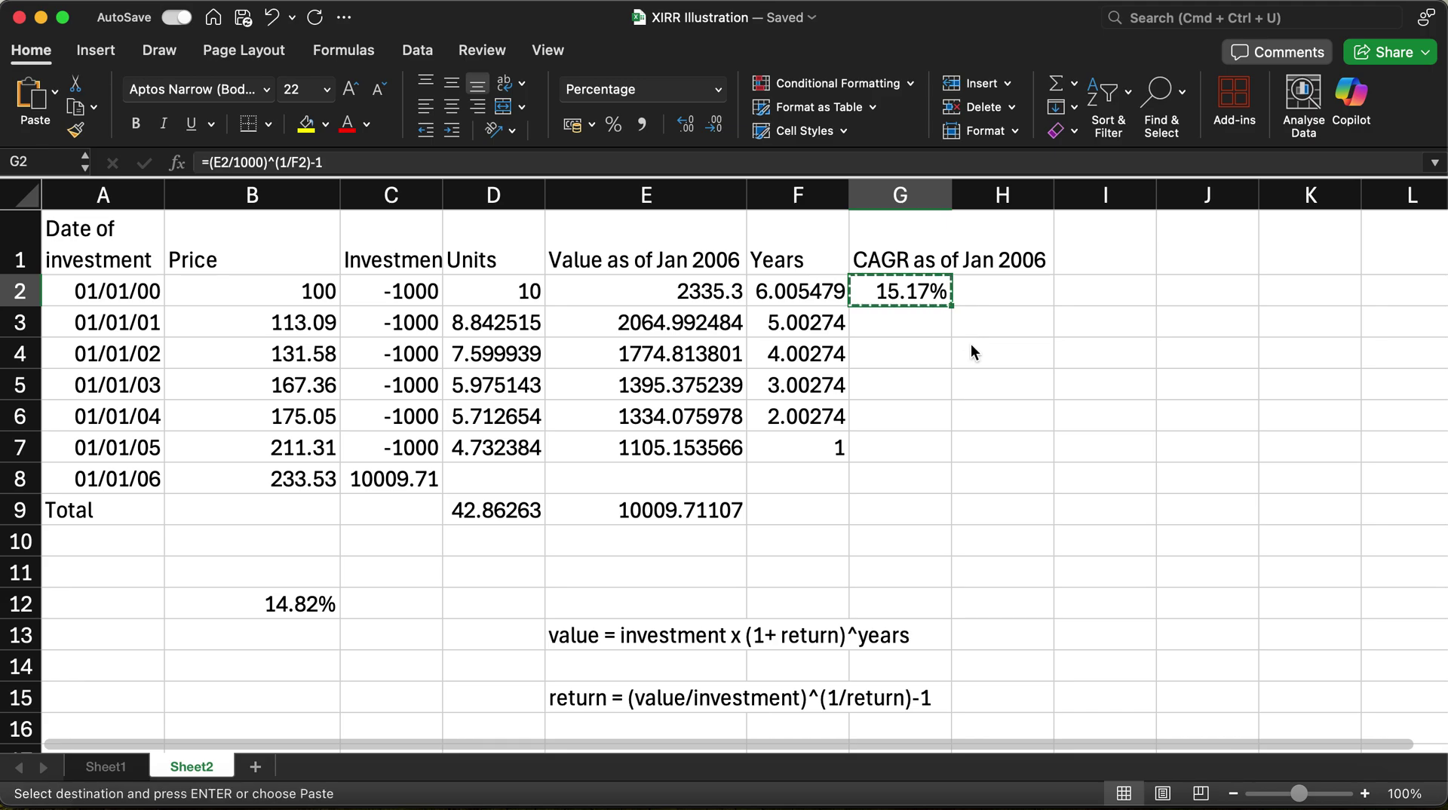
key(Down)
key(shift+Down)
key(shift+Down)
key(shift+Down)
key(shift+Down)
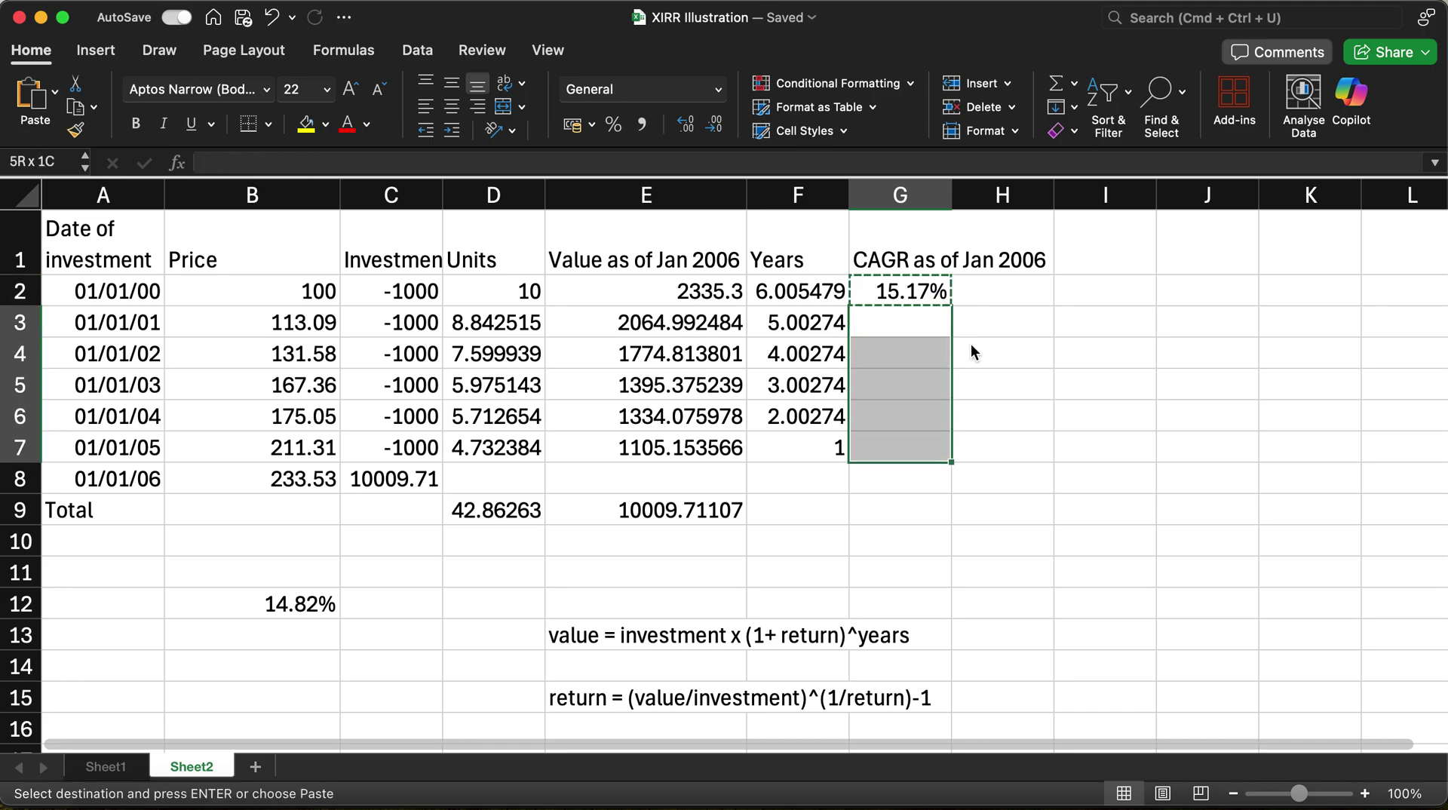
key(super+v)
key(Escape)
Examine the CAGR formulas and results of the individual investments in G2 through G7
key(Down)
key(Up)
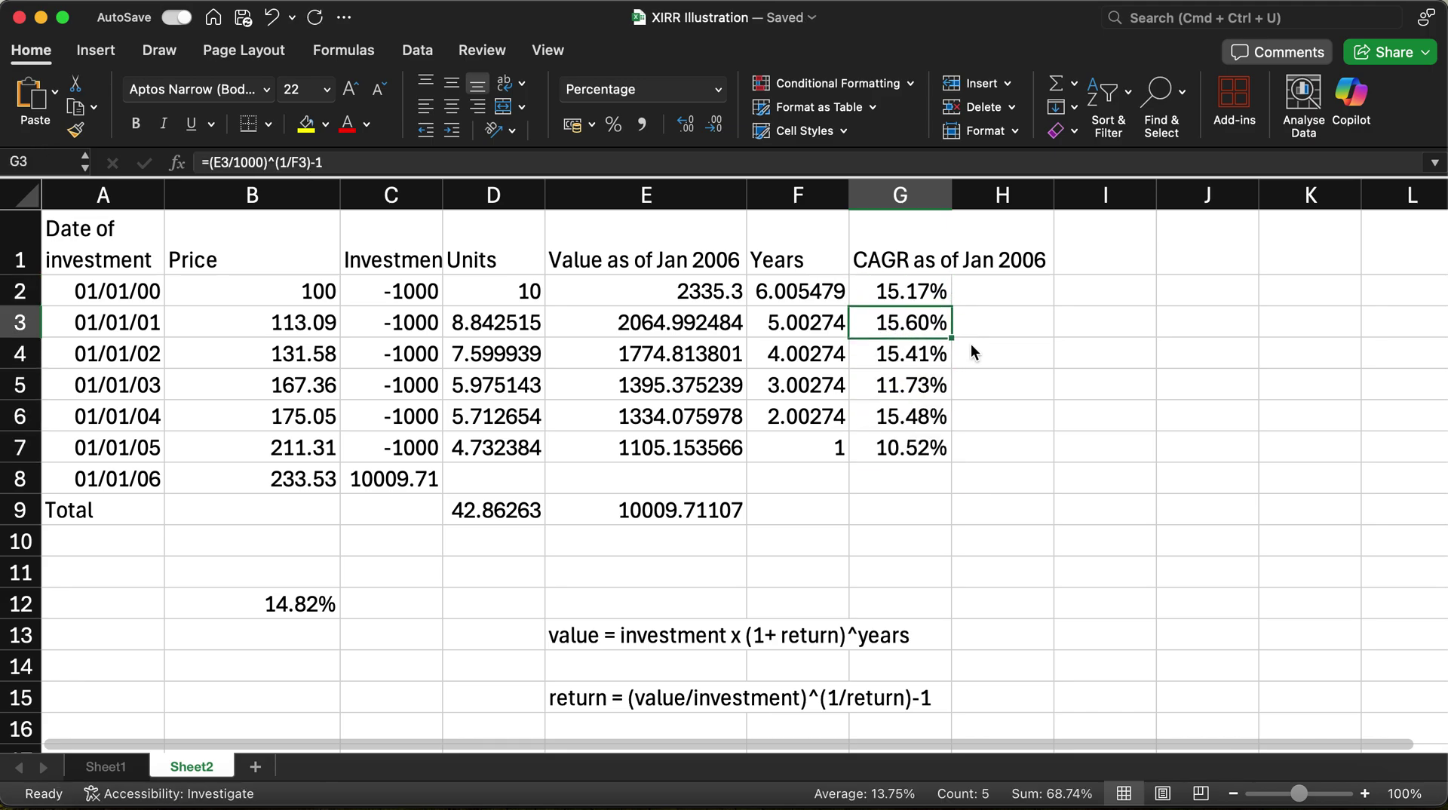
key(Down)
key(Down)
key(Up)
key(Up)
key(Up)
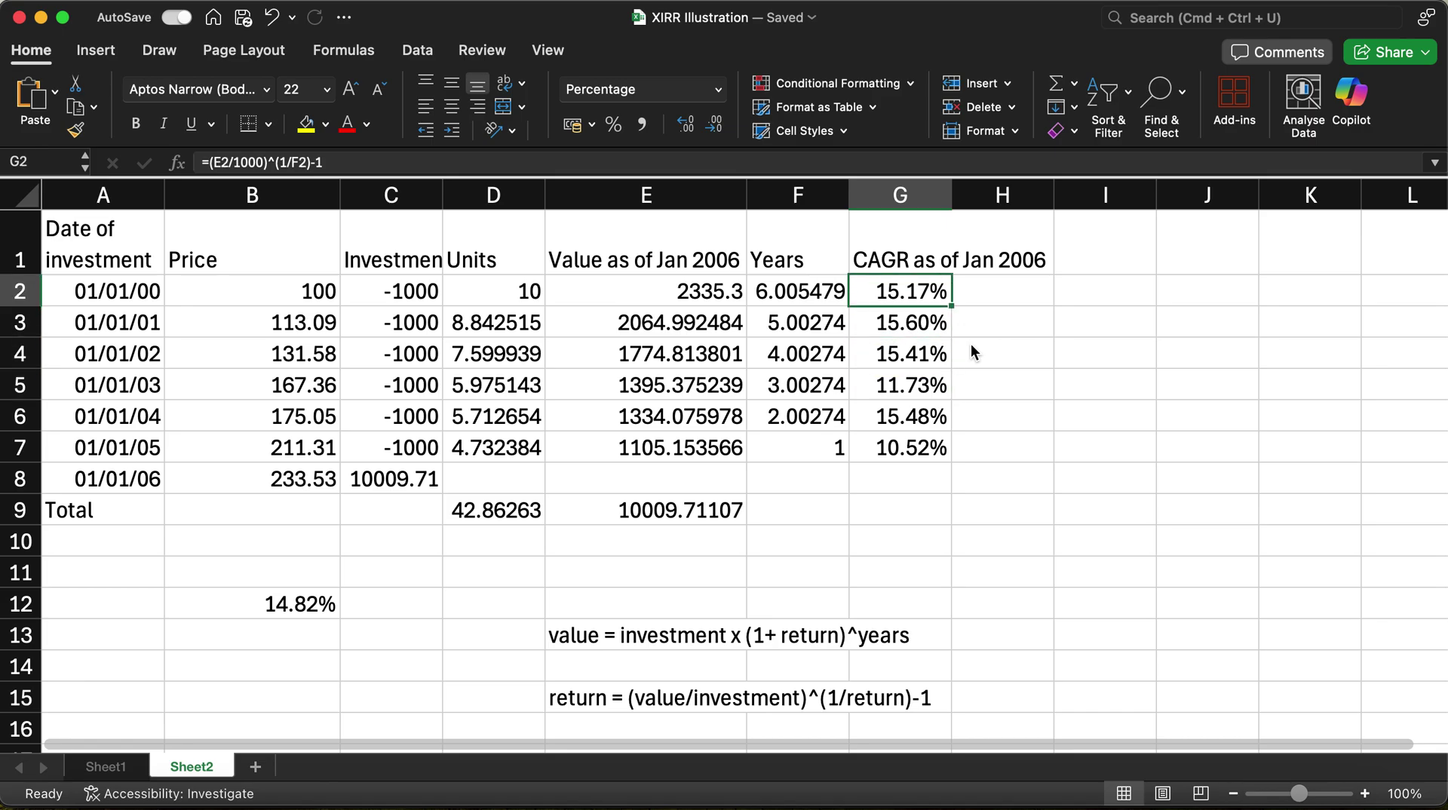
key(Down)
key(Down)
key(Down)
key(Down)
key(Down)
key(Down)
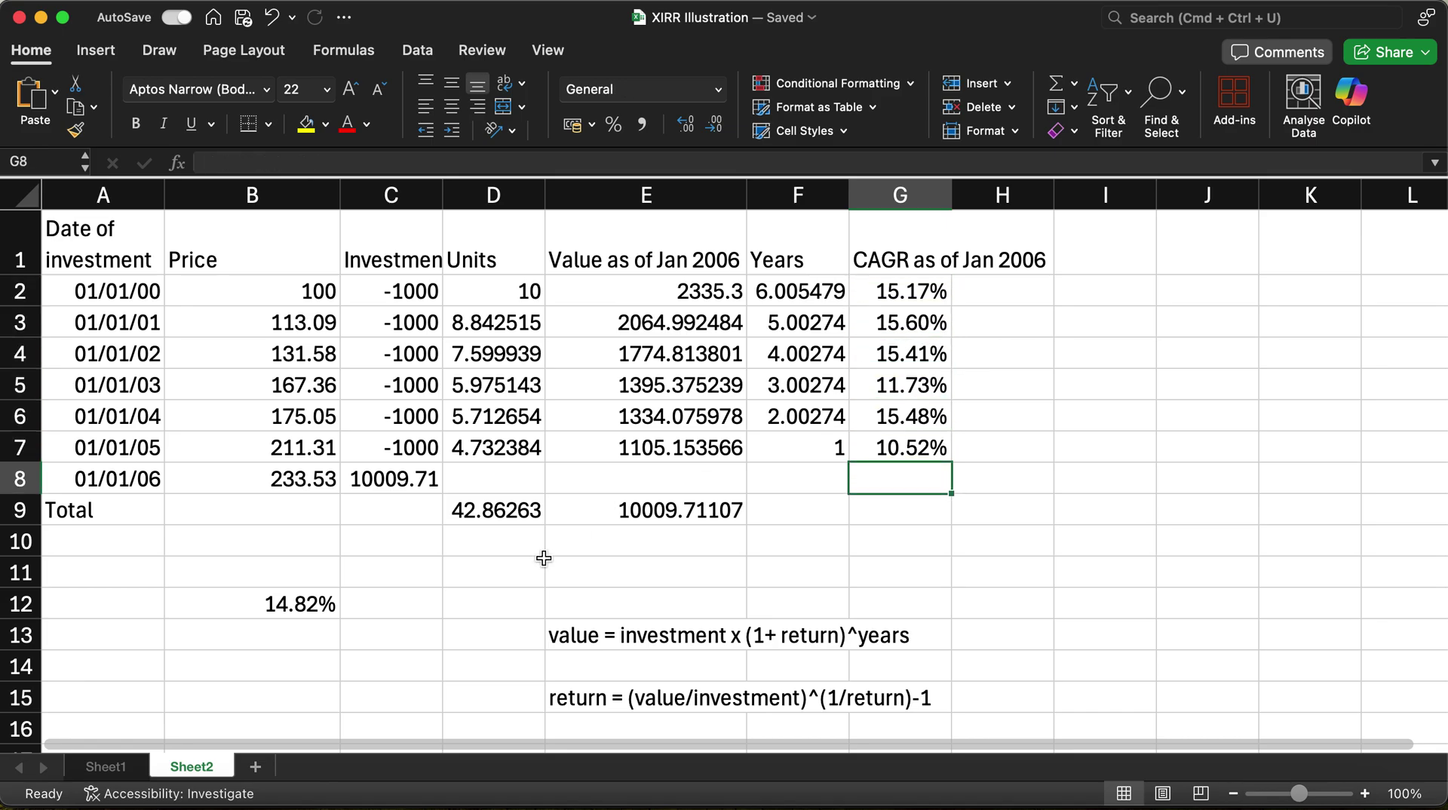
Enter the label "XIRR" in A12 and make the label and its result in B12 bold
click(257, 613)
click(125, 619)
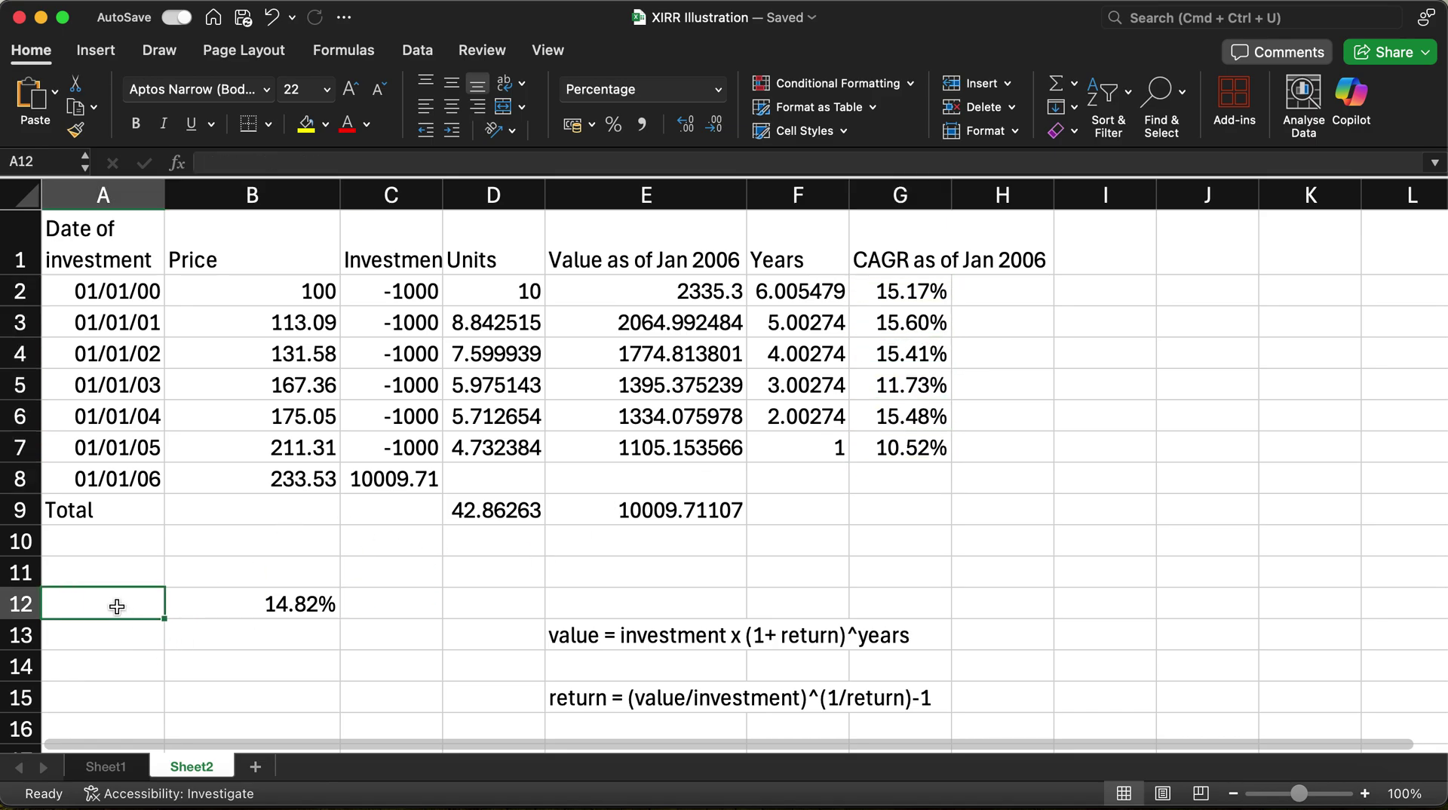
text(XIRR)
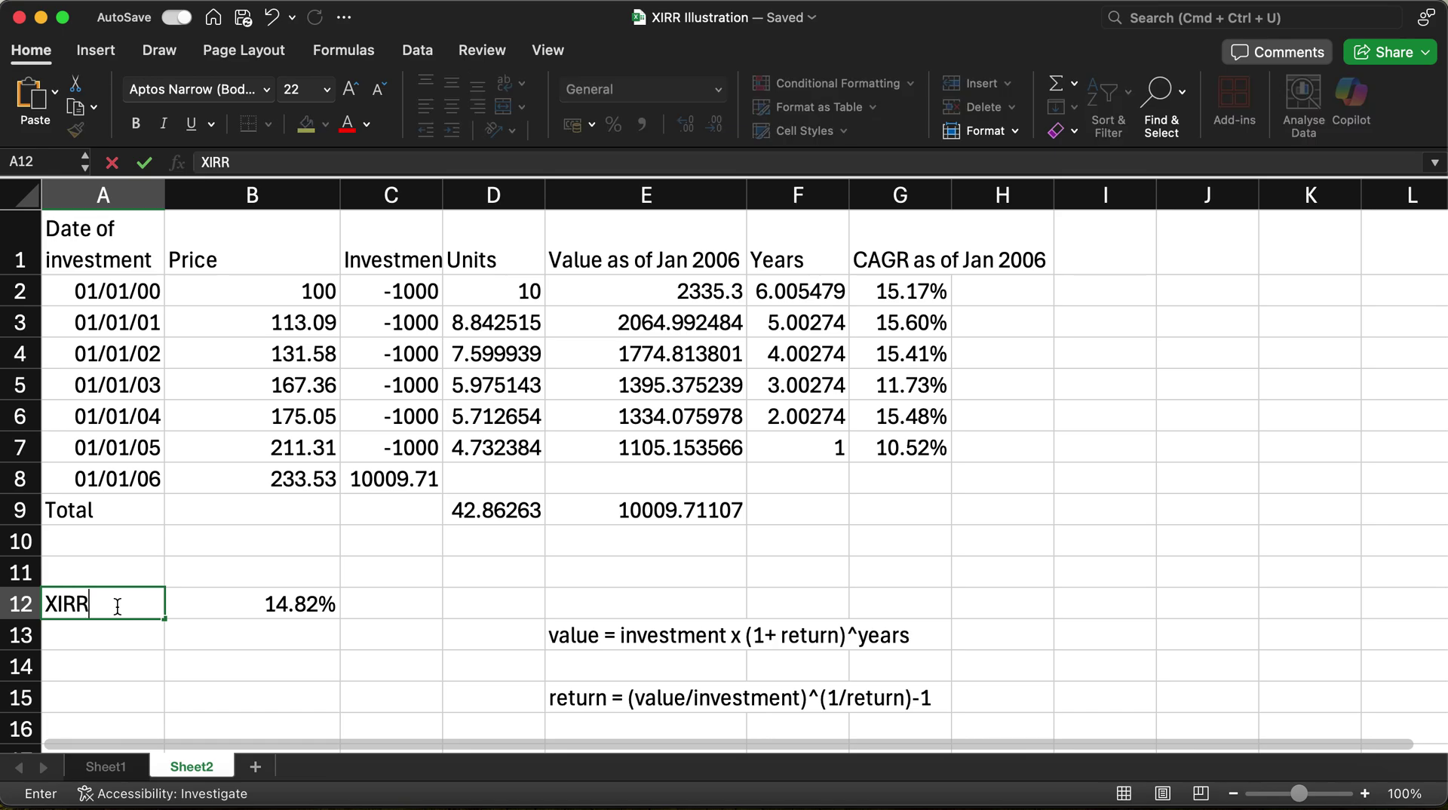
key(Return)
key(Up)
key(shift+Right)
key(shift+Right)
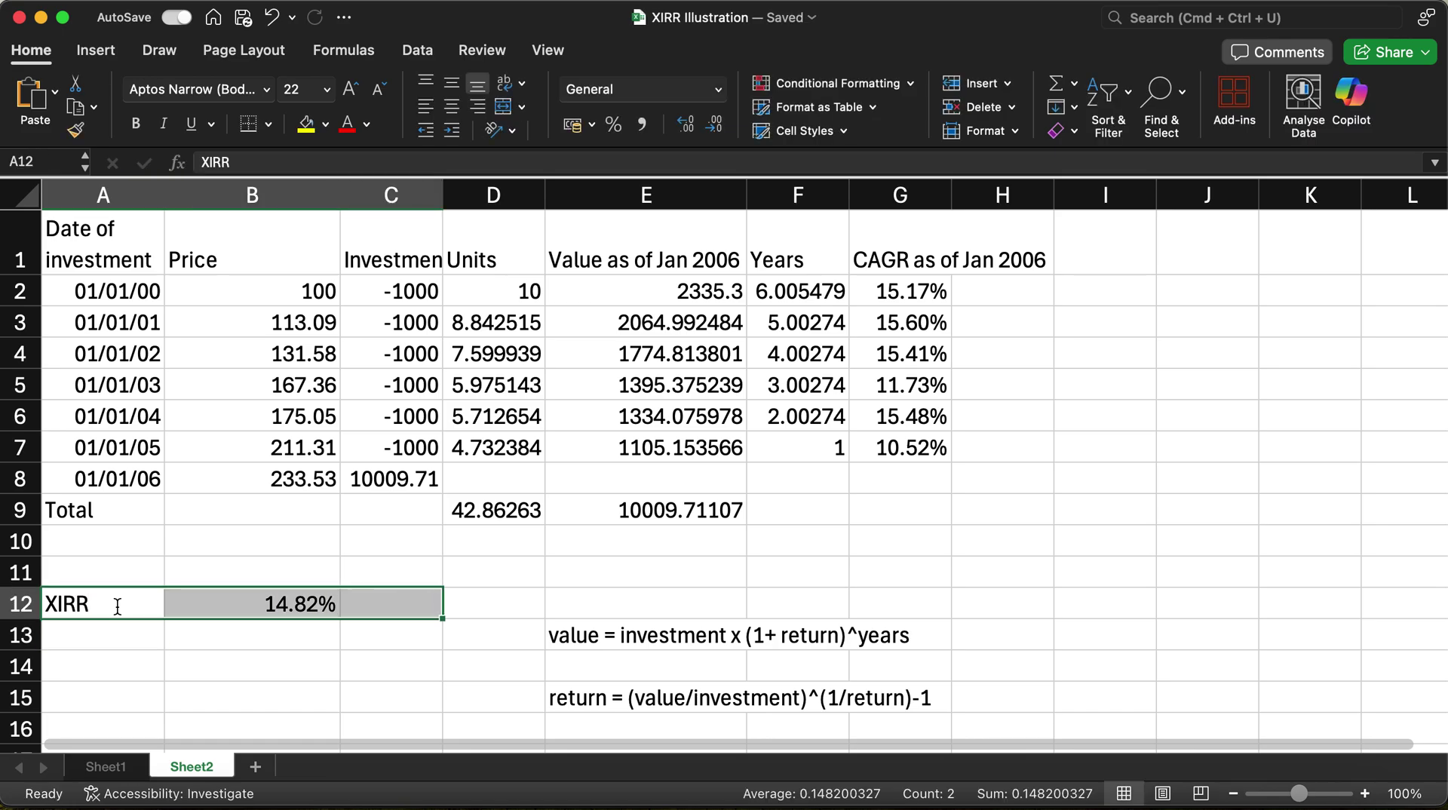
key(shift+Left)
key(super+b)
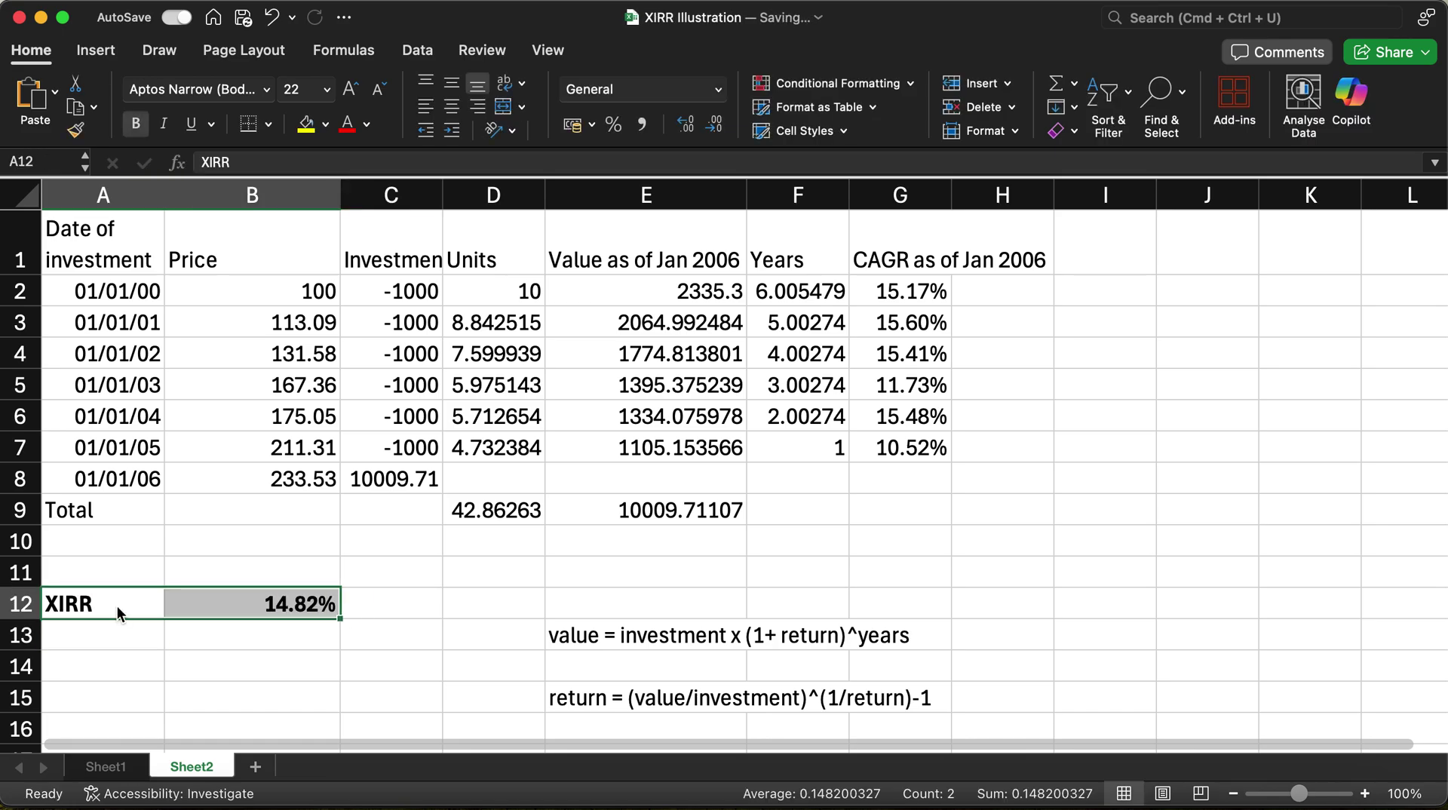
Compare the XIRR result in B12 with the individual CAGR values in G2 through G7
key(Right)
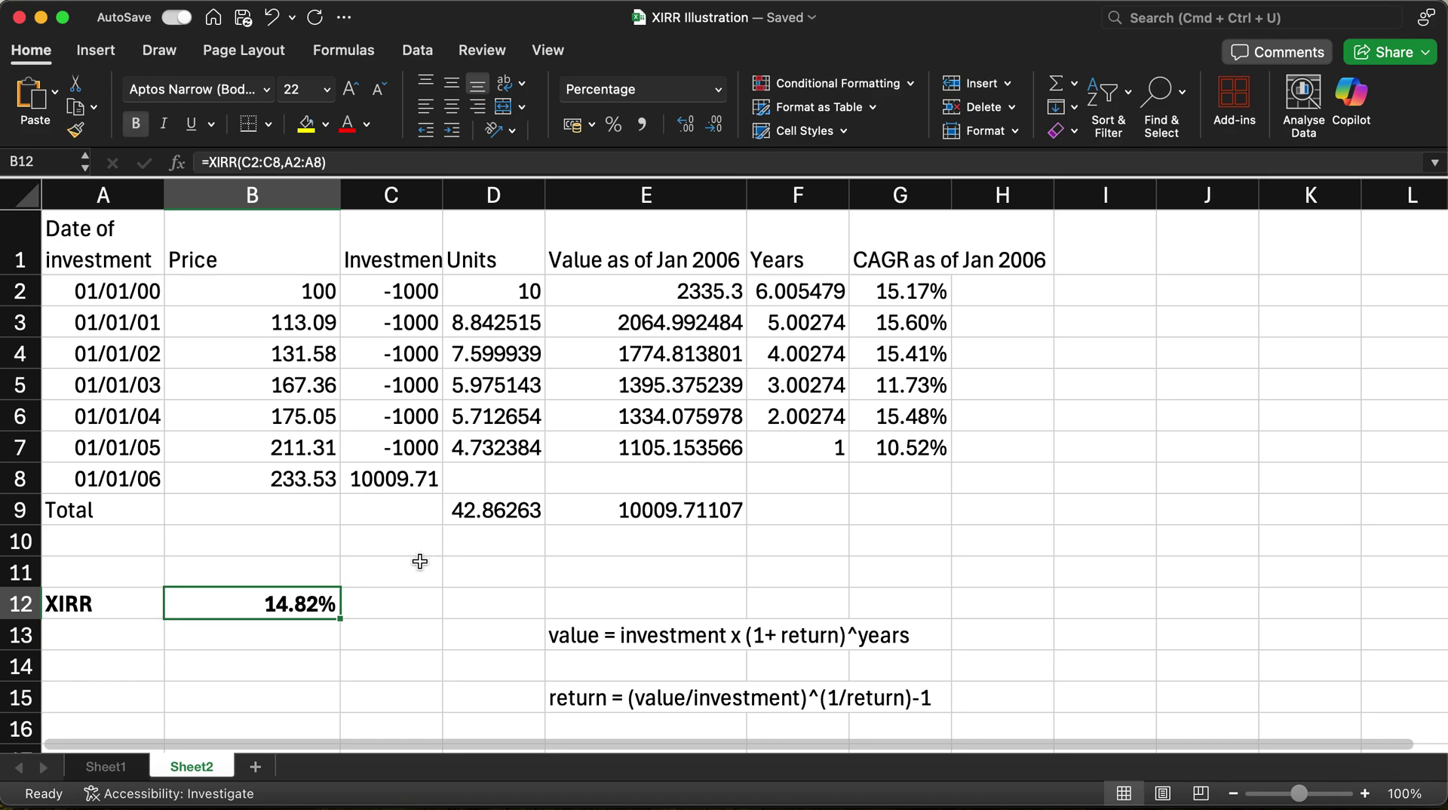
click(894, 291)
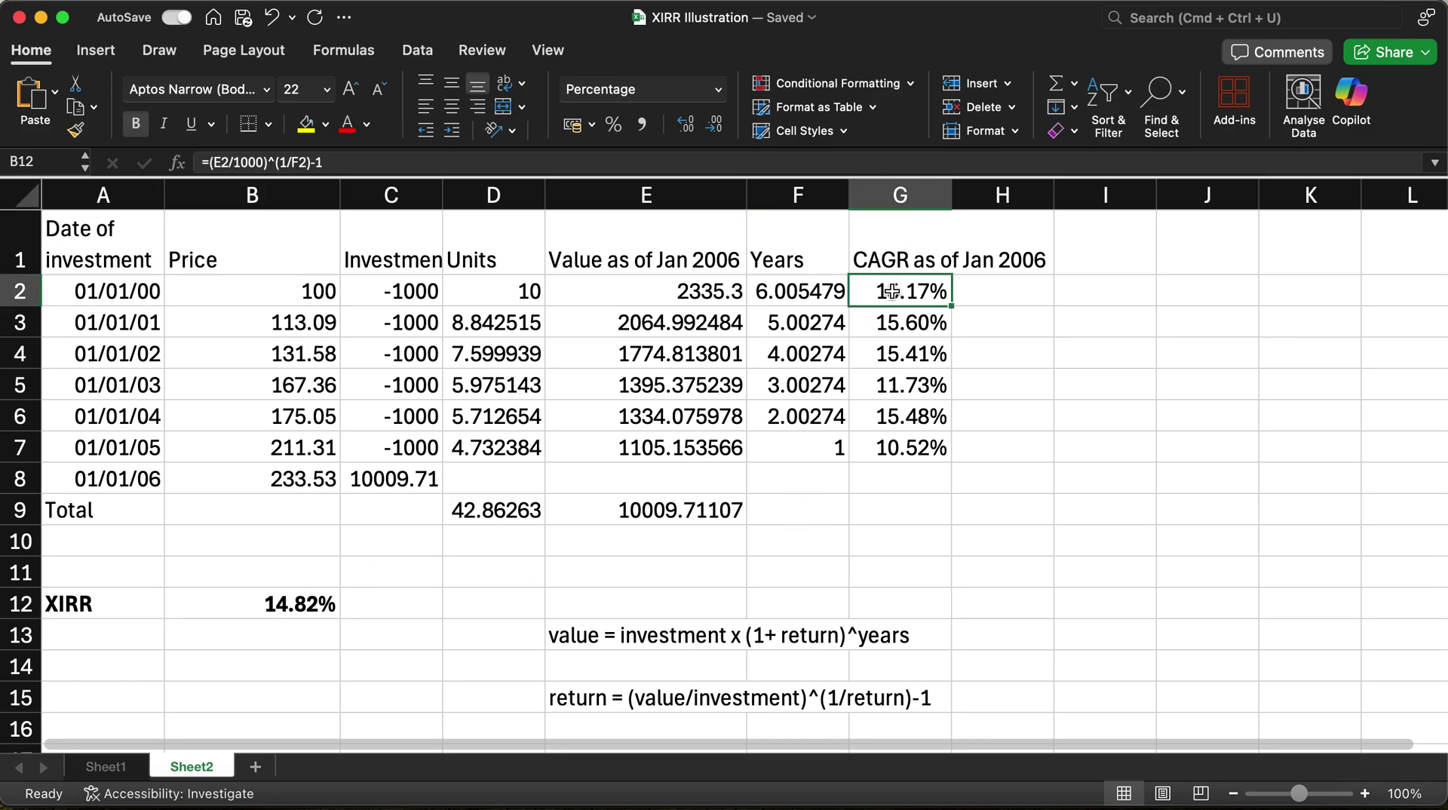
key(shift+Down)
key(shift+Down)
key(shift+Down)
key(shift+Down)
key(shift+Down)
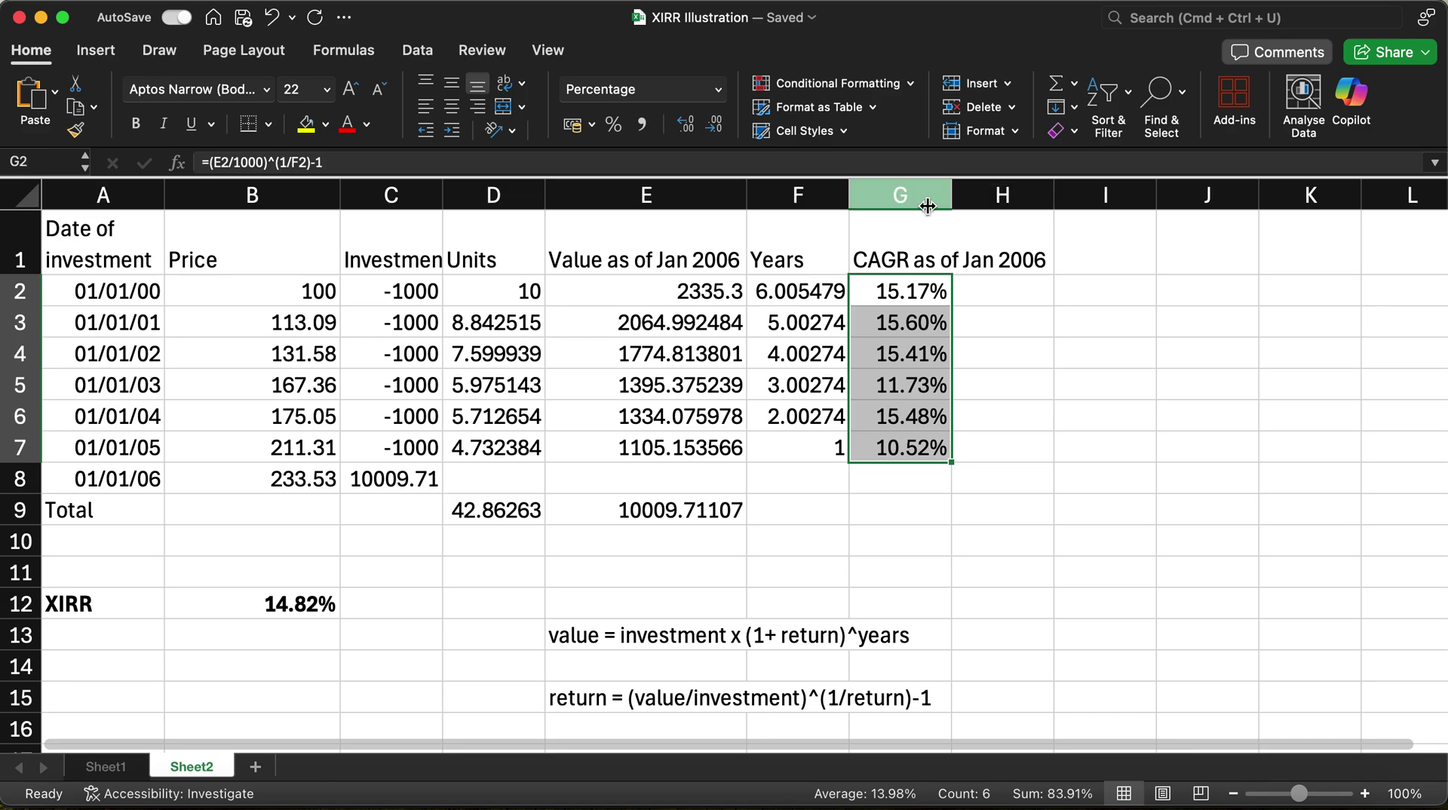
Wrap the text of the CAGR heading in G1 so that it fits its column
click(884, 219)
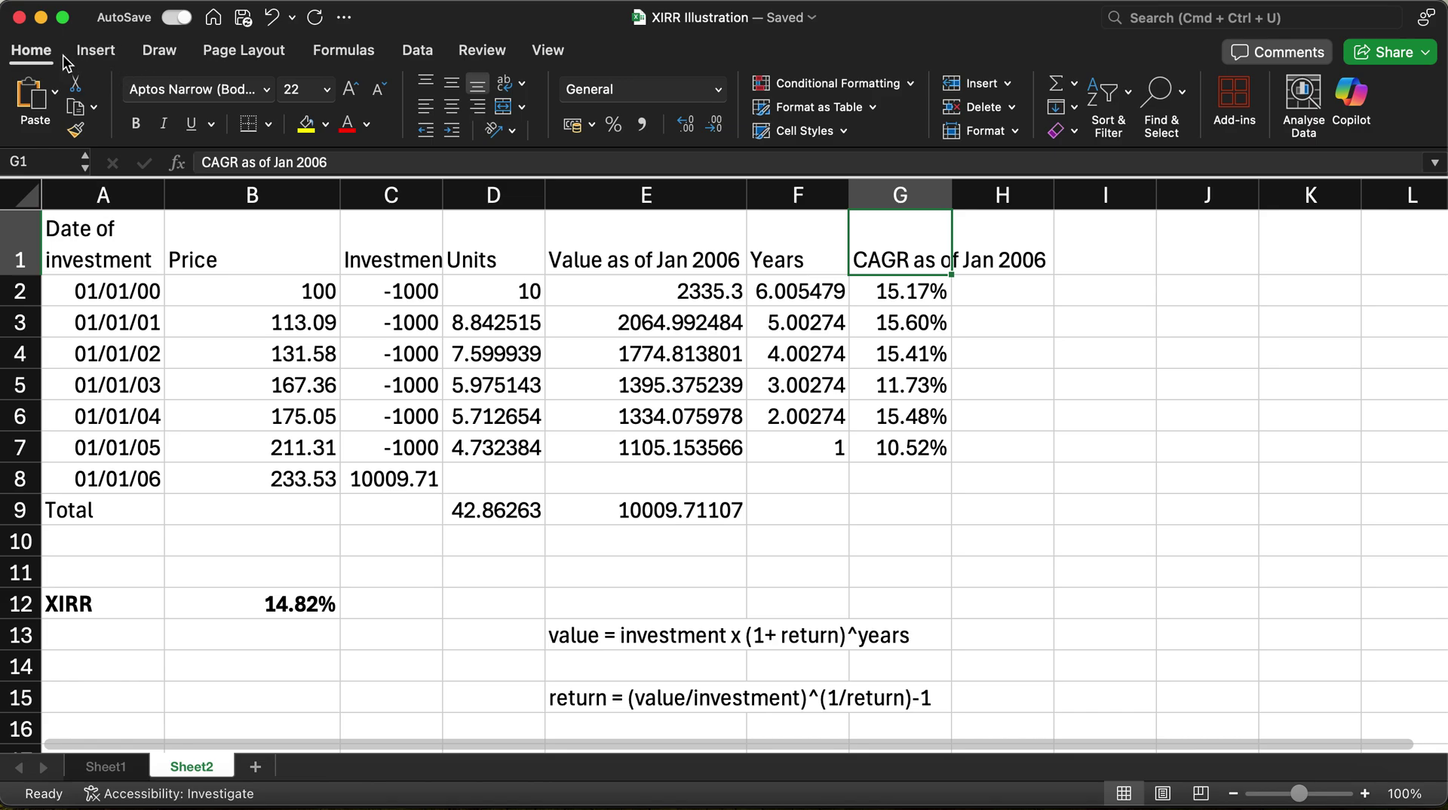
click(516, 85)
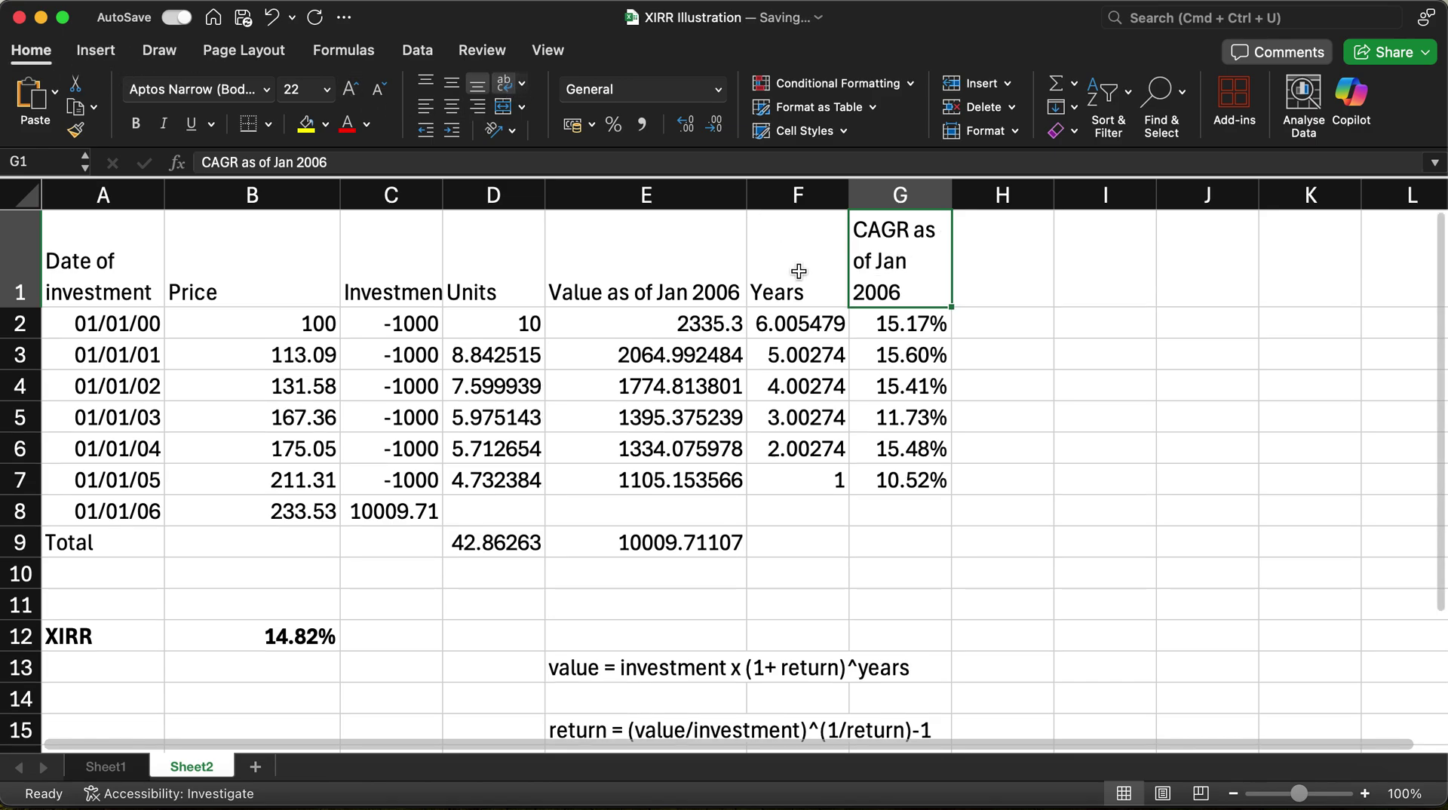
click(841, 314)
Enter the heading "Assume CAGR as" in H1
click(1002, 285)
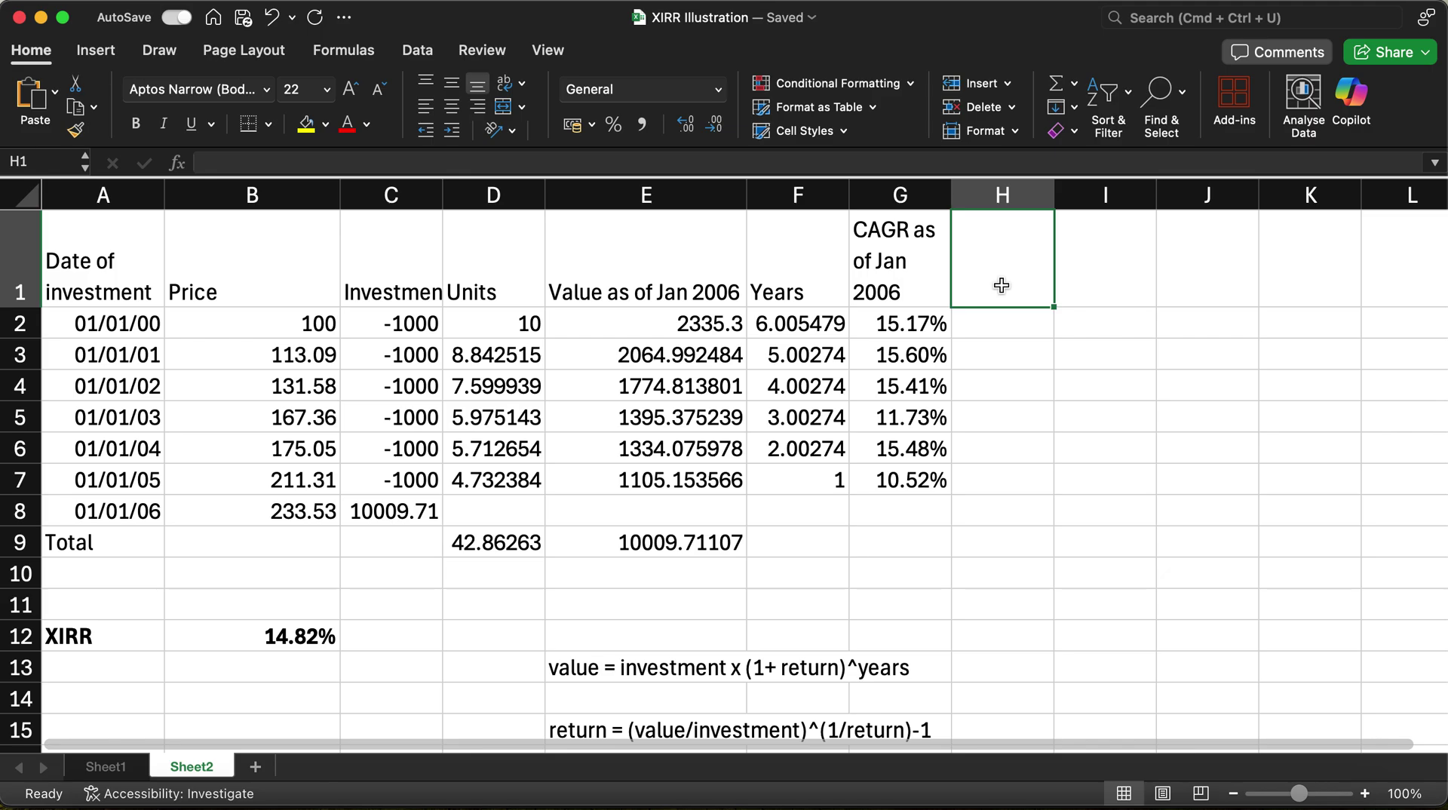
text(Assum)
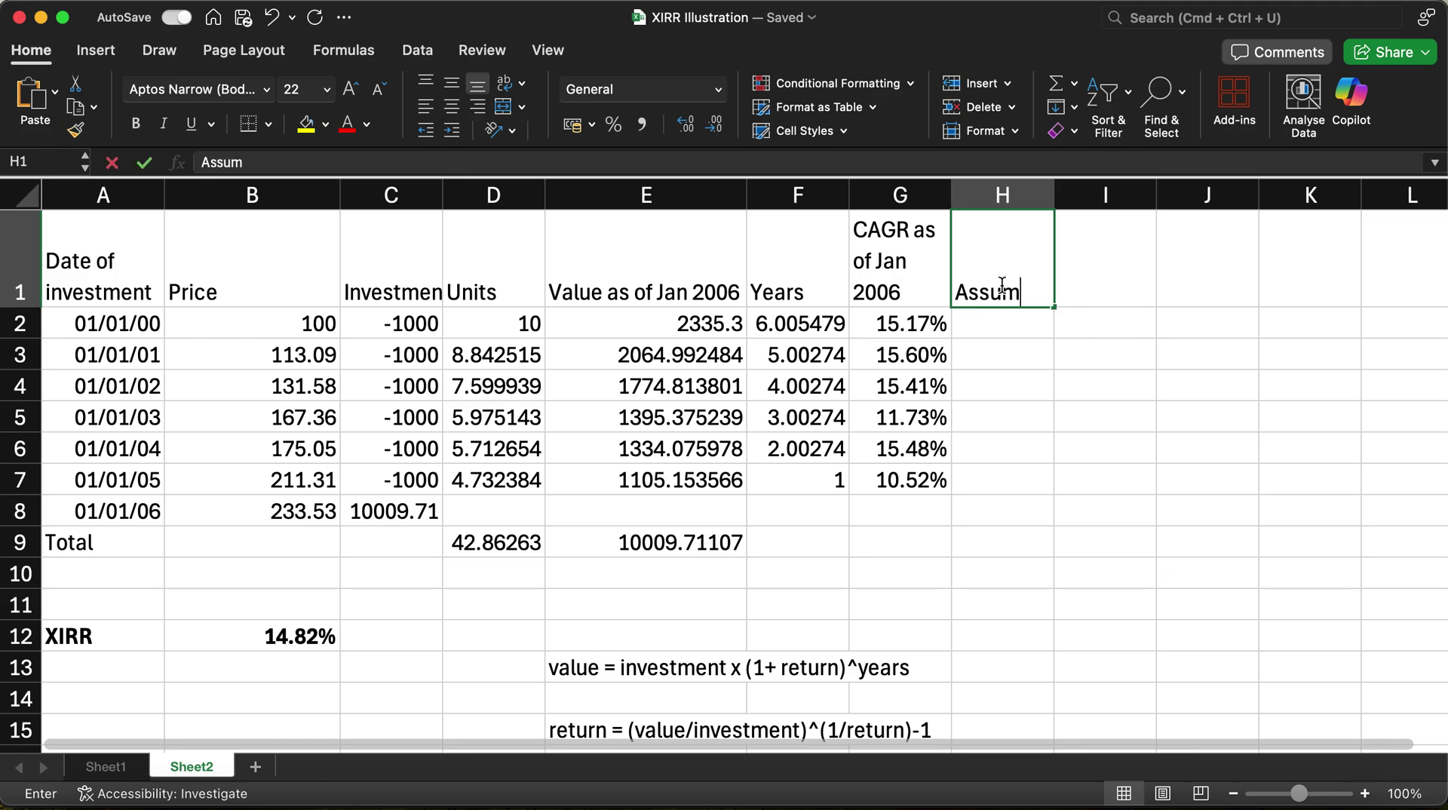
text(e CAG)
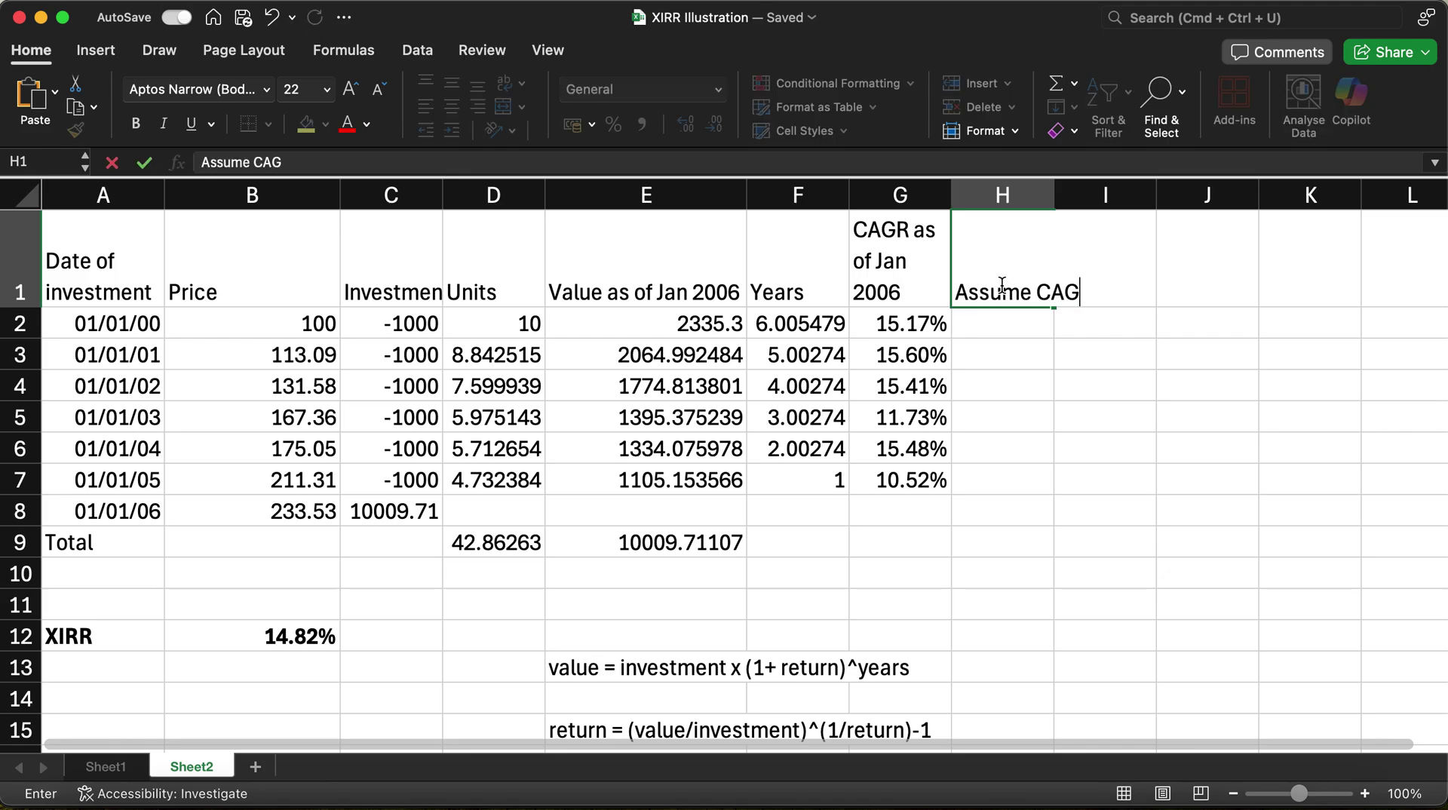
text(R as)
key(Return)
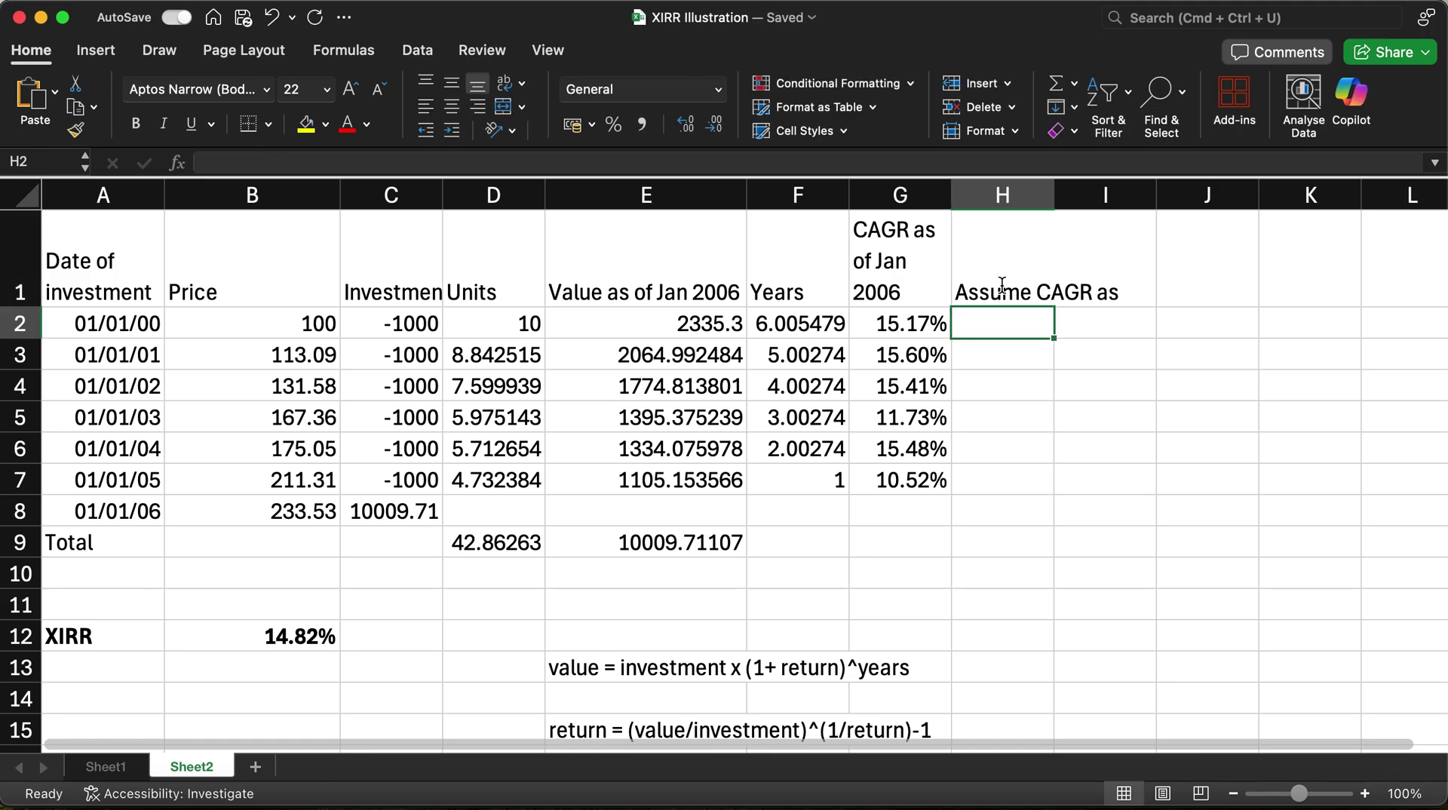
Set H2 to reference the XIRR result in B12 and H3 to reference H2
text(=)
click(313, 635)
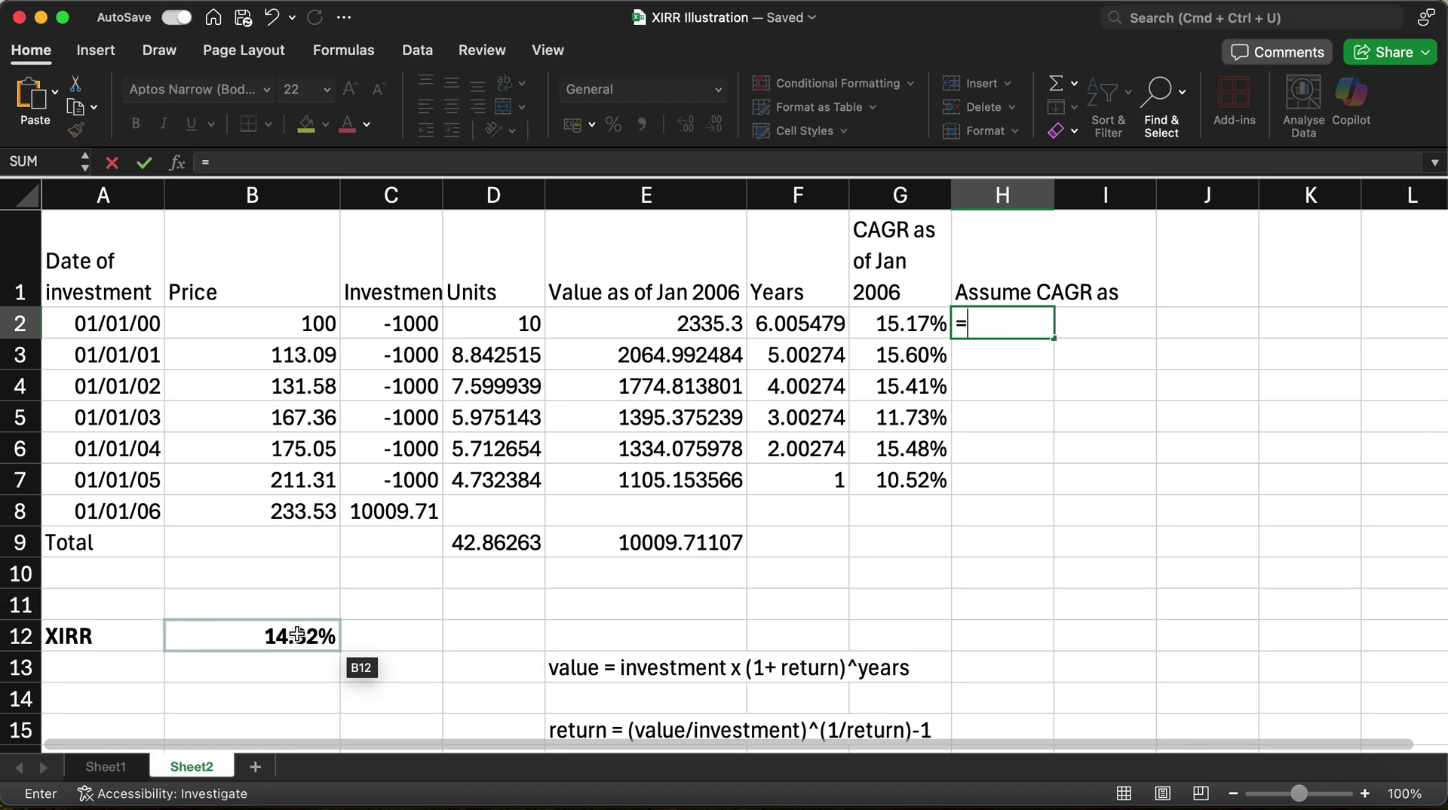
key(Return)
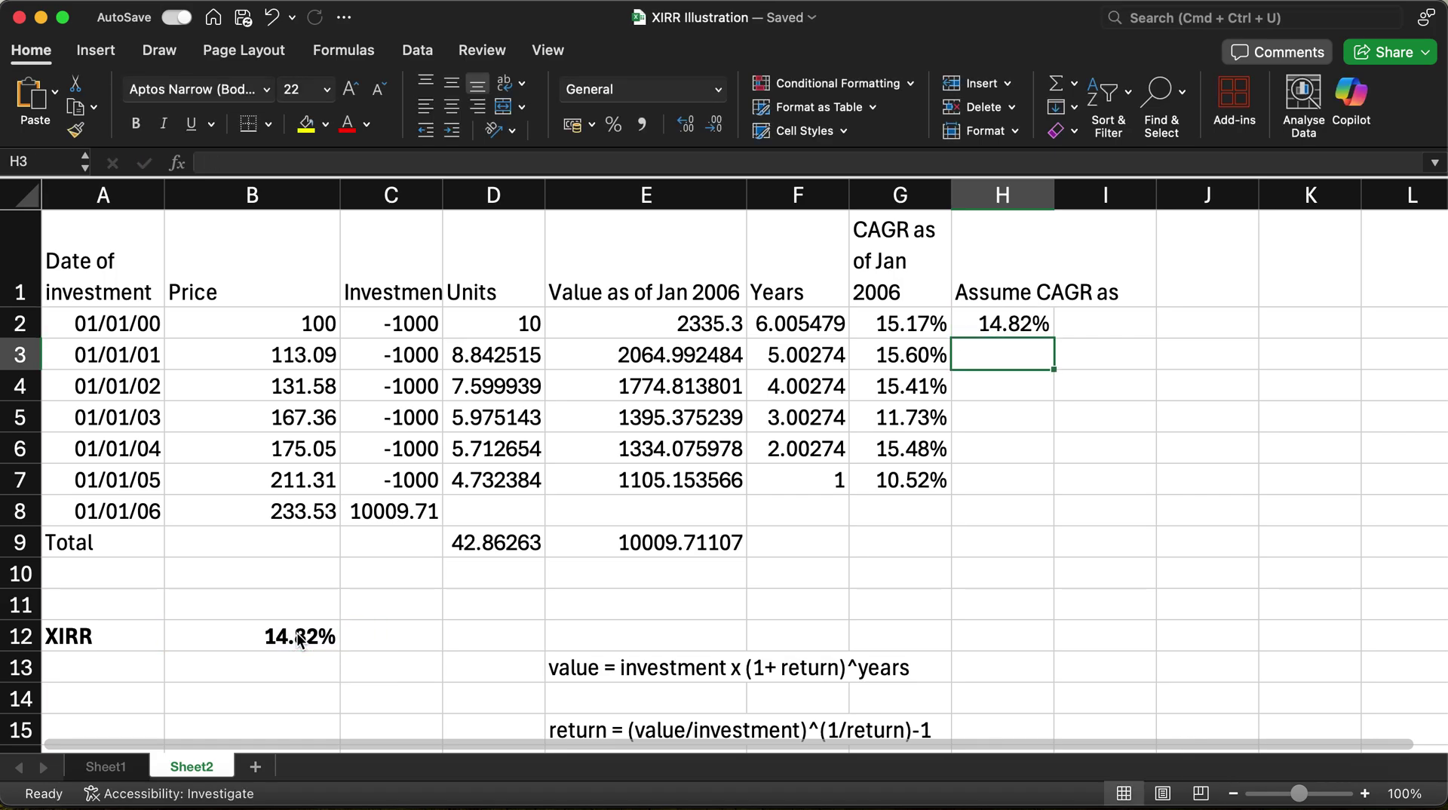
text(=)
key(Up)
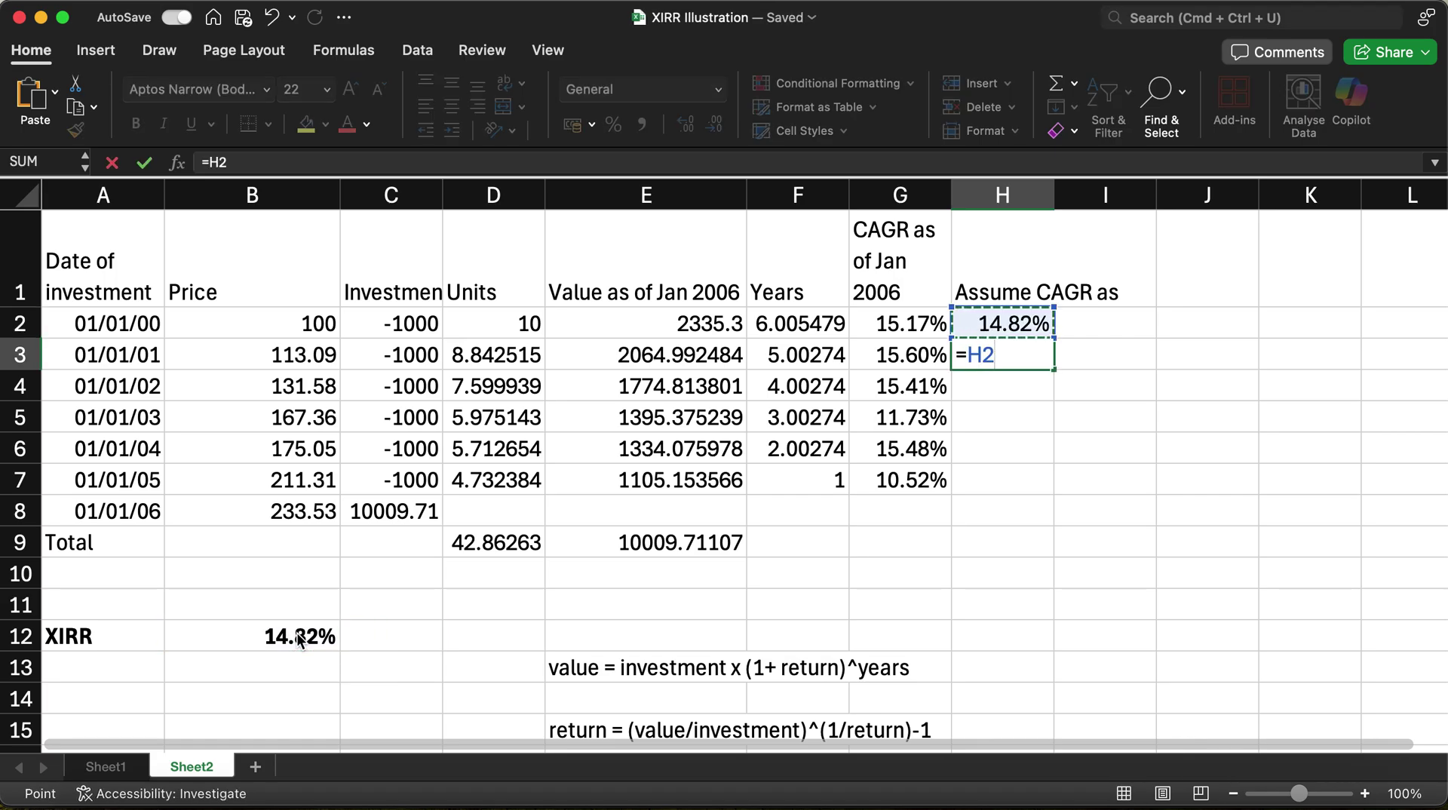
key(Return)
Copy the assumed CAGR formula from H3 down to H4 through H7
key(Up)
key(super+c)
key(Down)
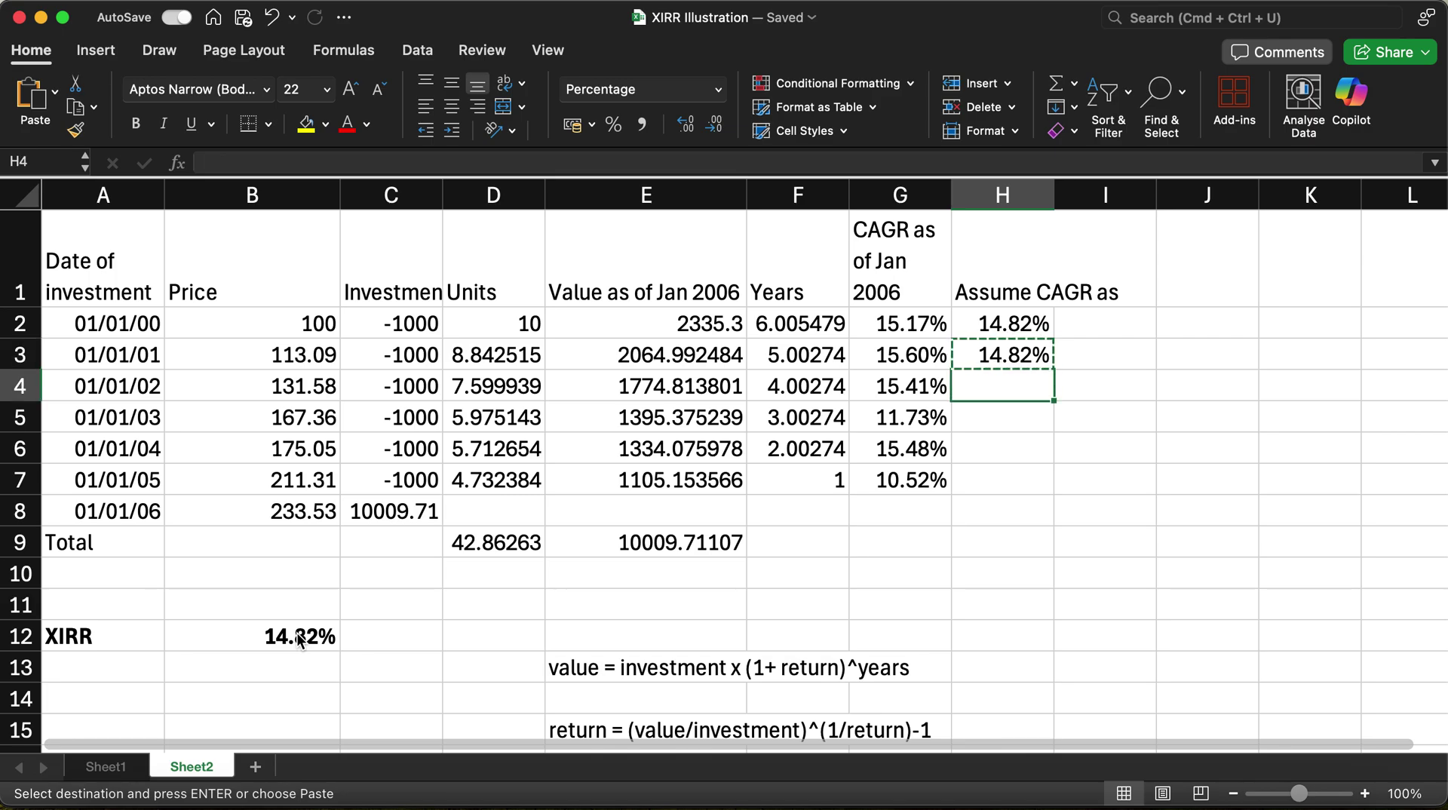
key(shift+Down)
key(shift+Down)
key(shift+Down)
key(super+v)
key(Escape)
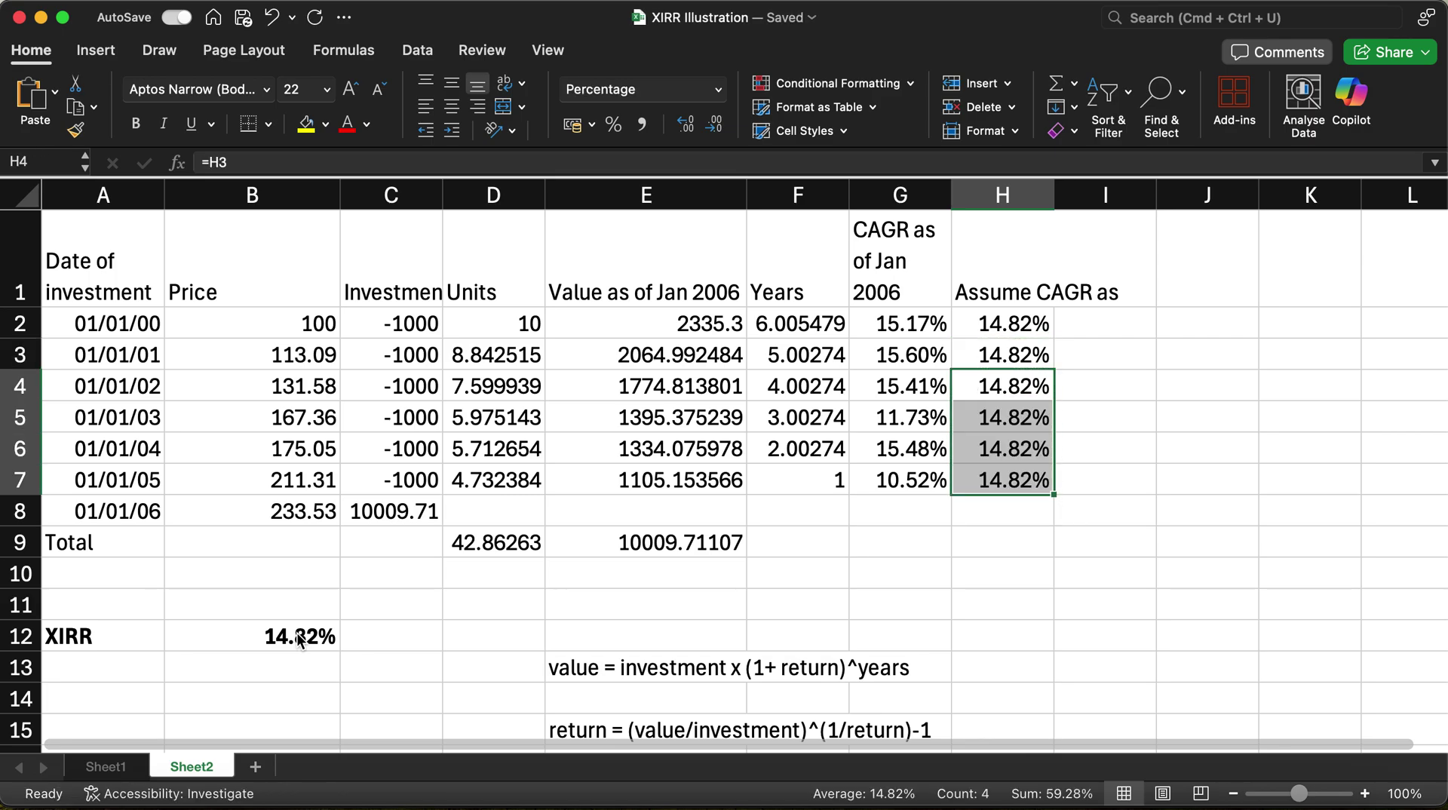
Wrap the text of the "Assume CAGR as" heading in H1
key(Up)
key(Up)
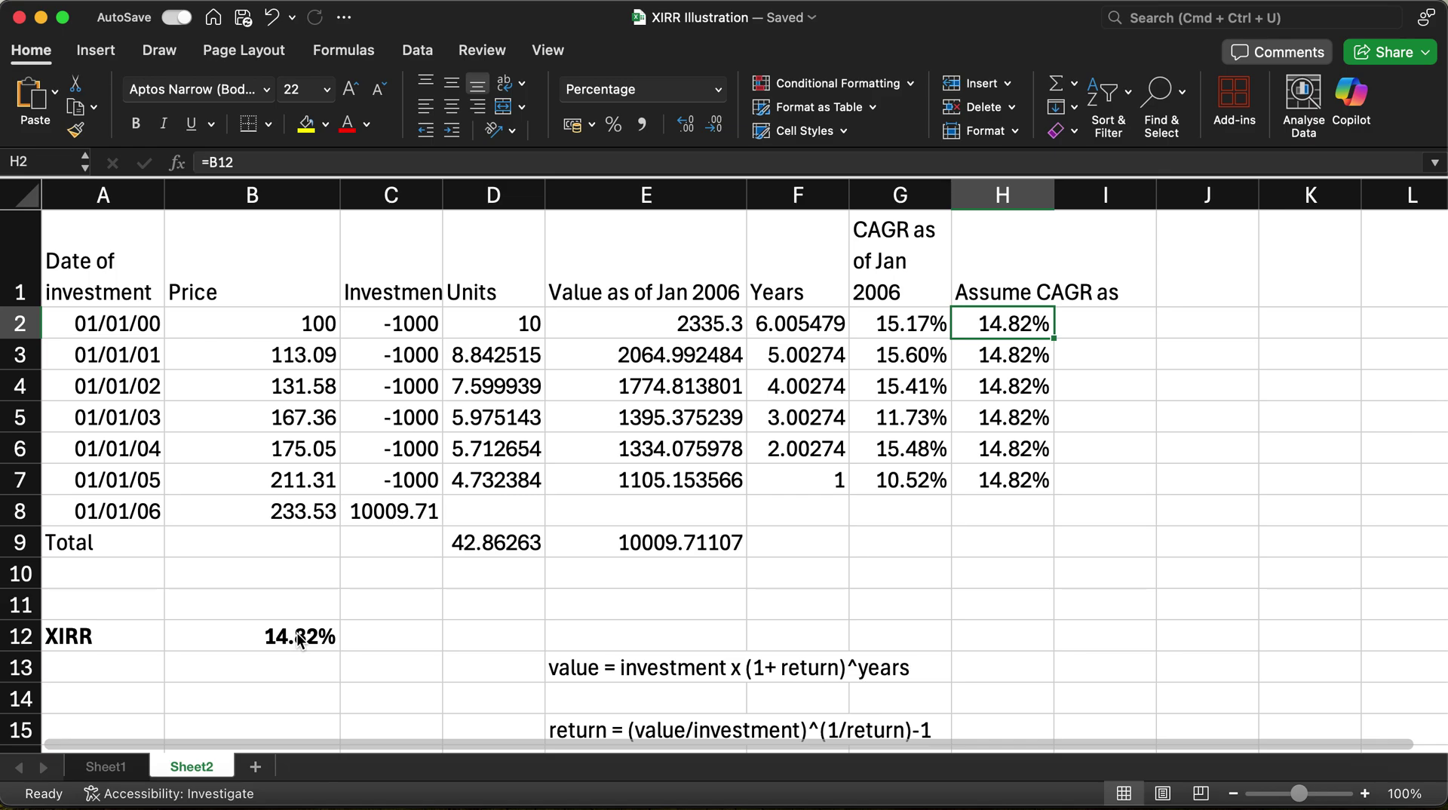
click(995, 231)
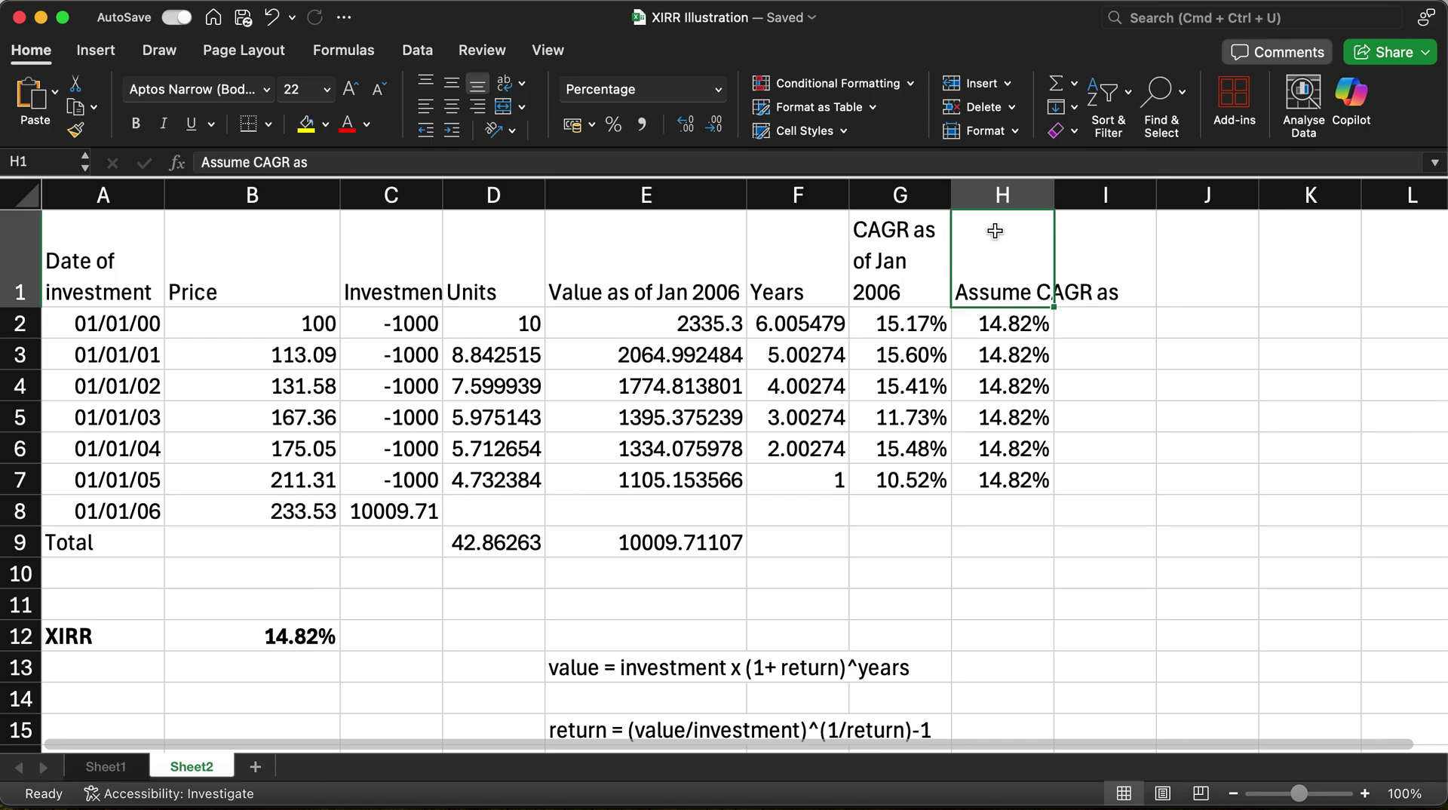
click(505, 83)
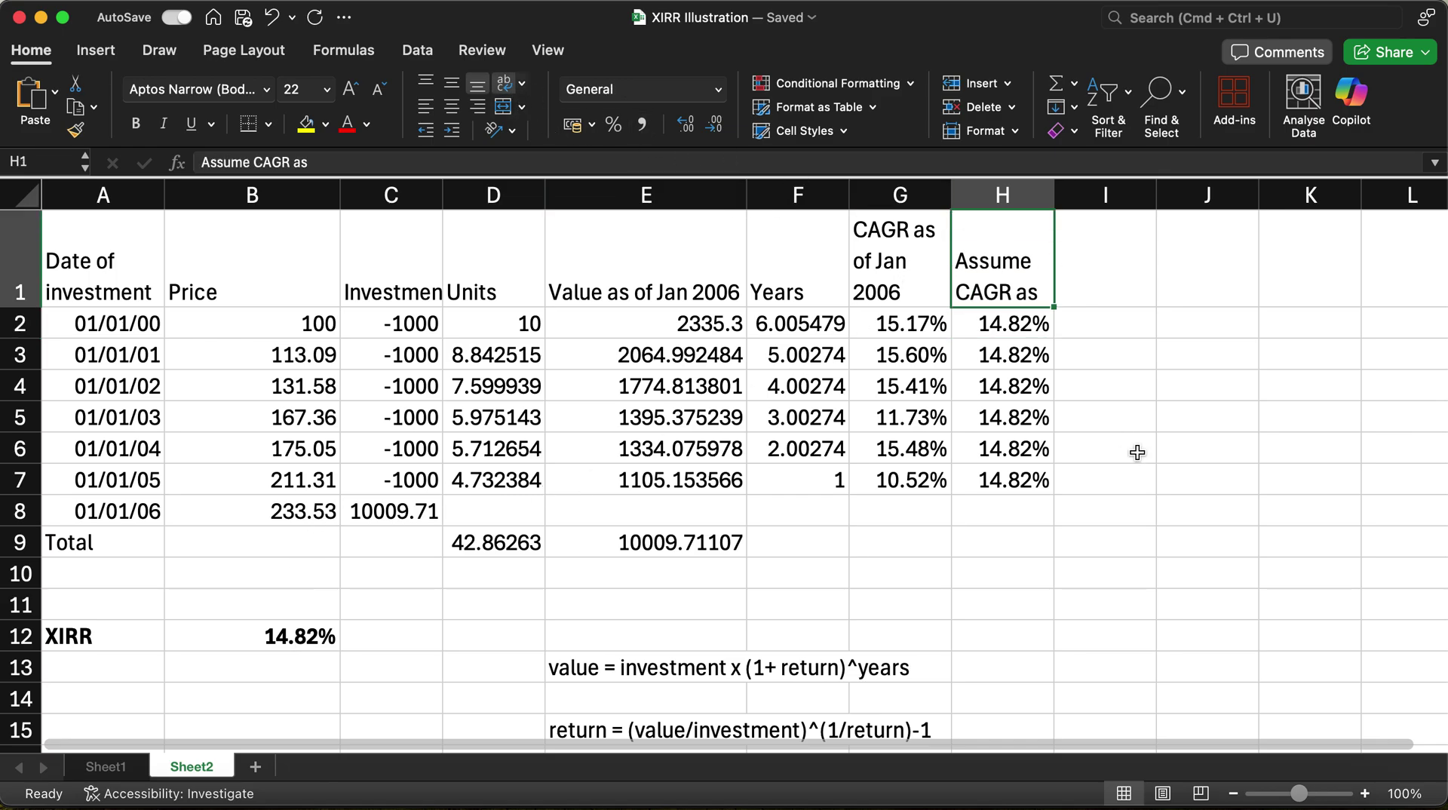
Enter the heading "The value as of Jan 2006" in I1
click(1096, 293)
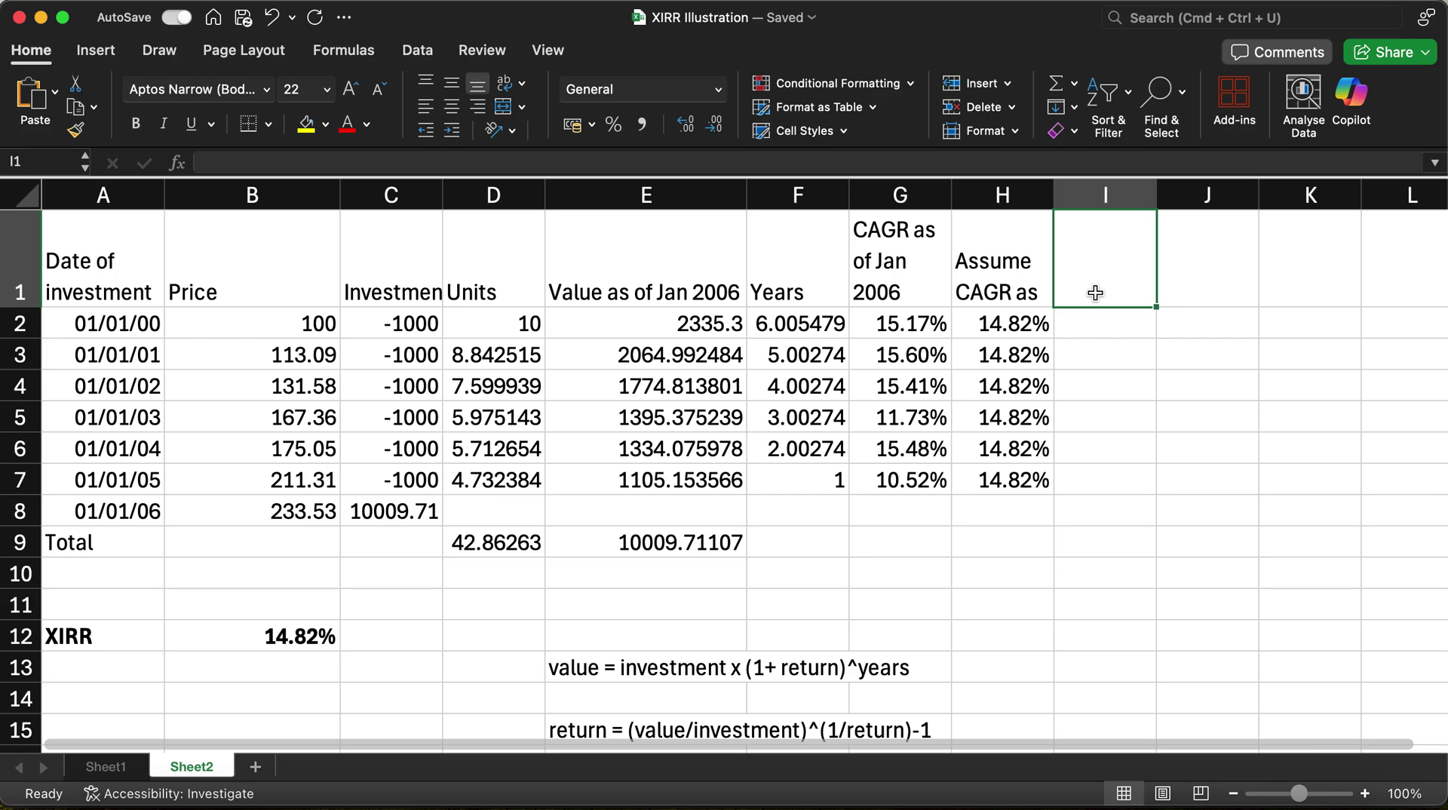
text(The value )
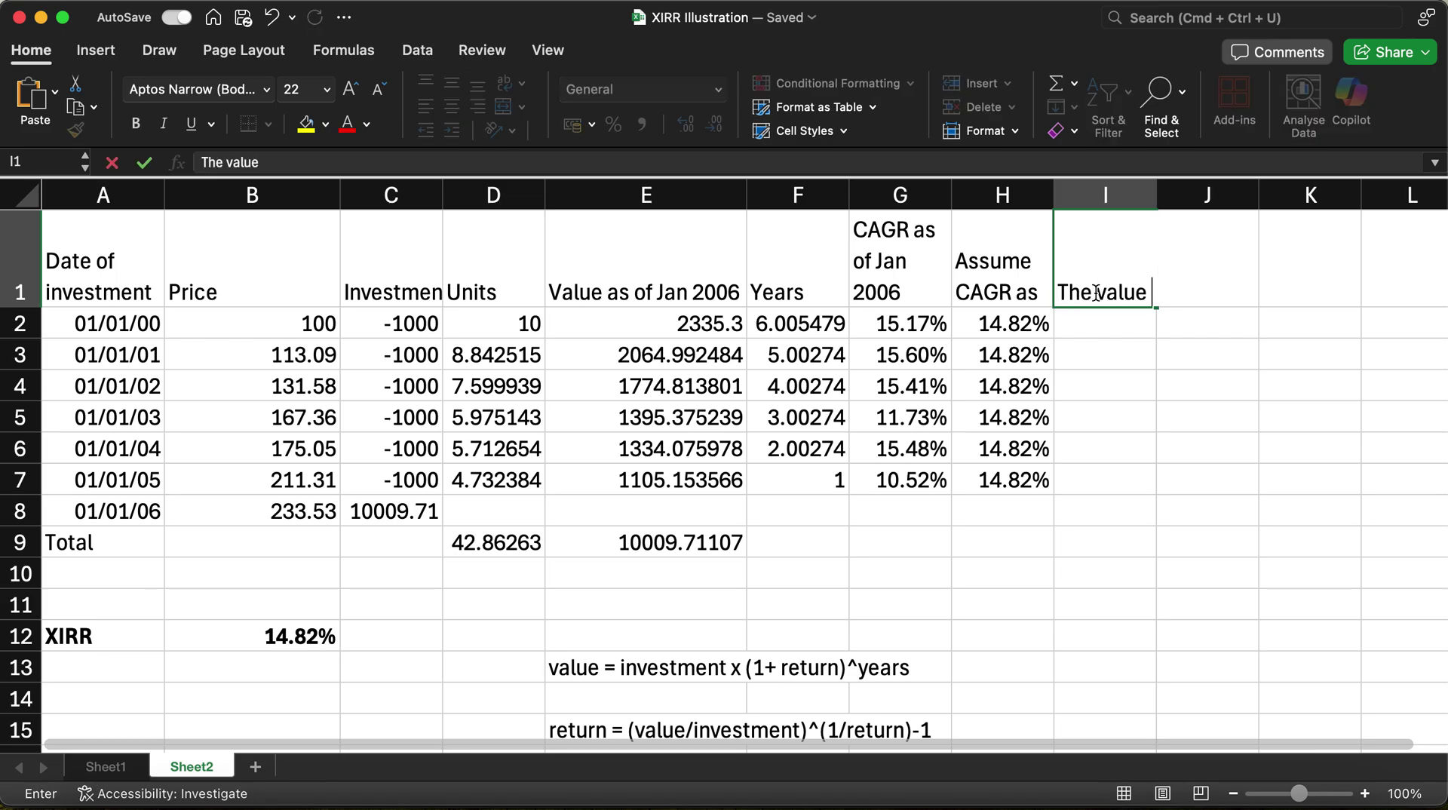
text(as of)
key(BackSpace)
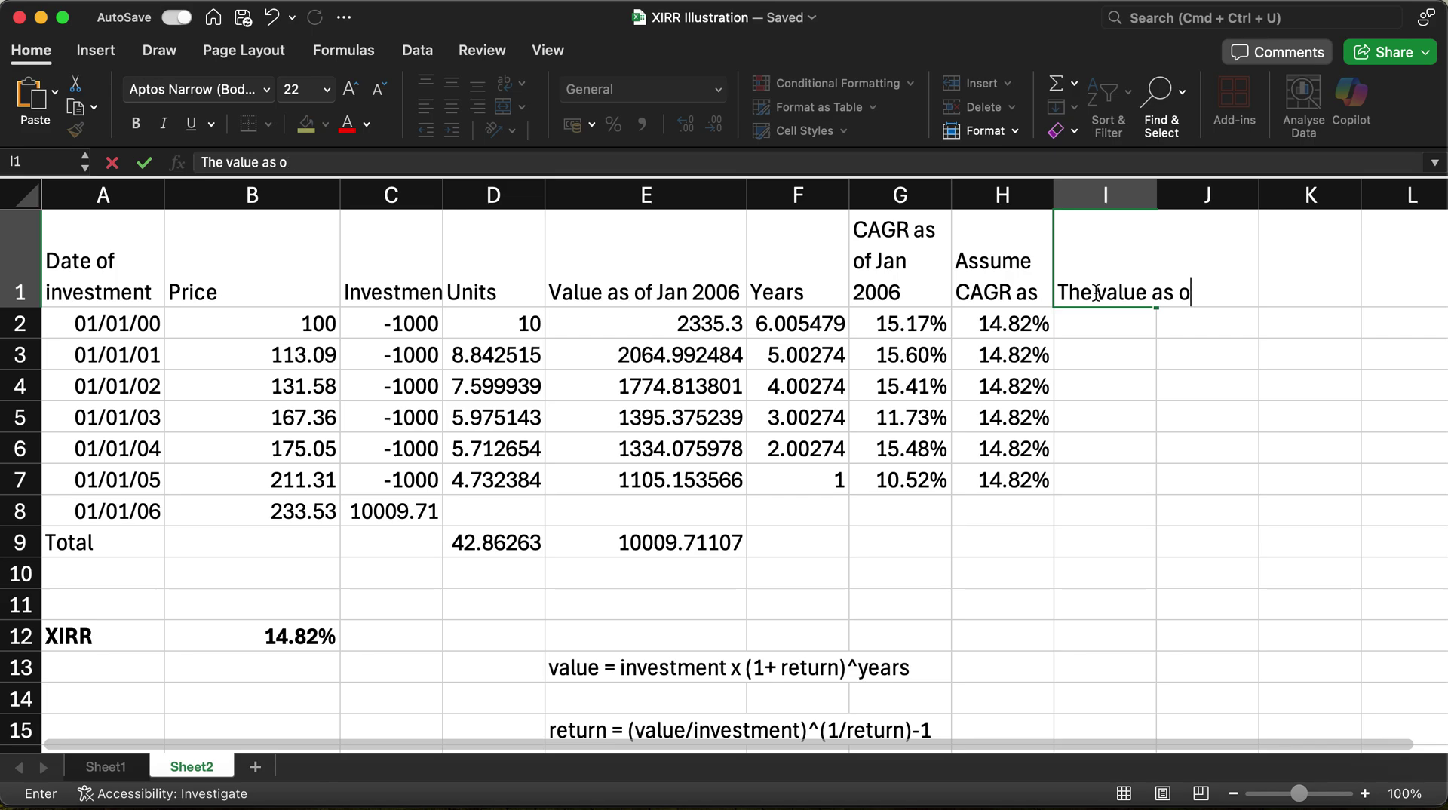
text(f Jan 2006)
key(Return)
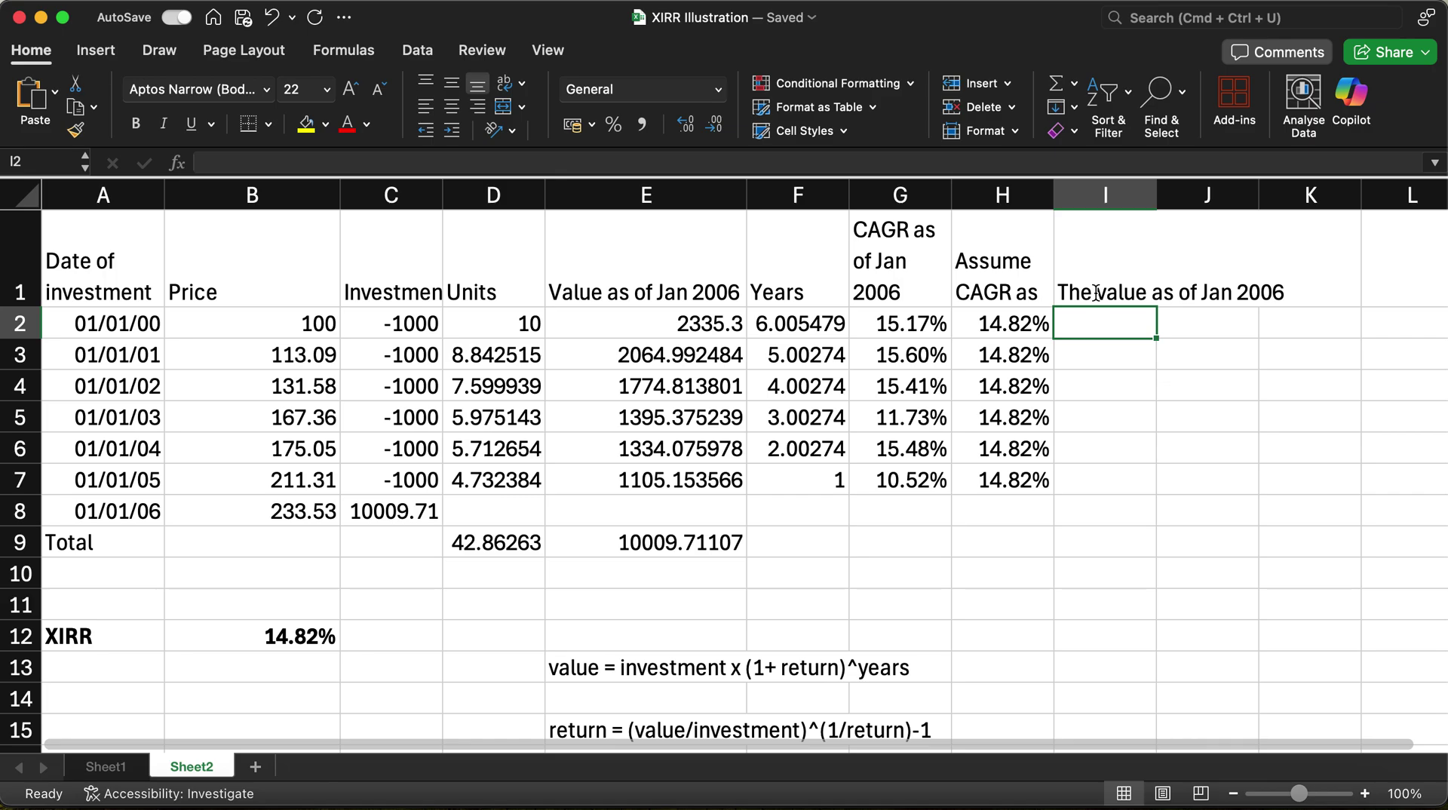
Calculate the value at the assumed CAGR in I2 with the formula =1000*(1+H2)^F2
text(=1)
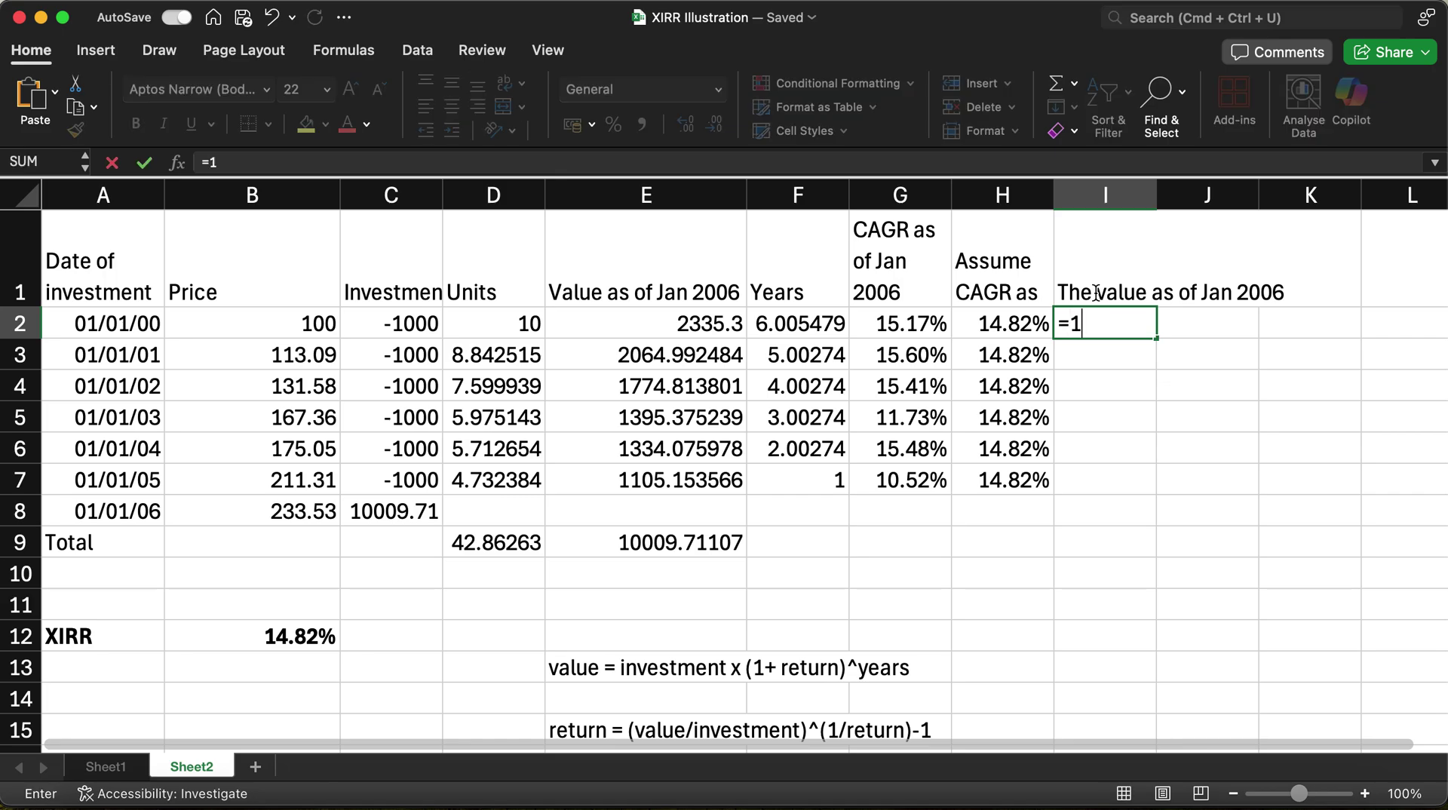
text(000*(1+)
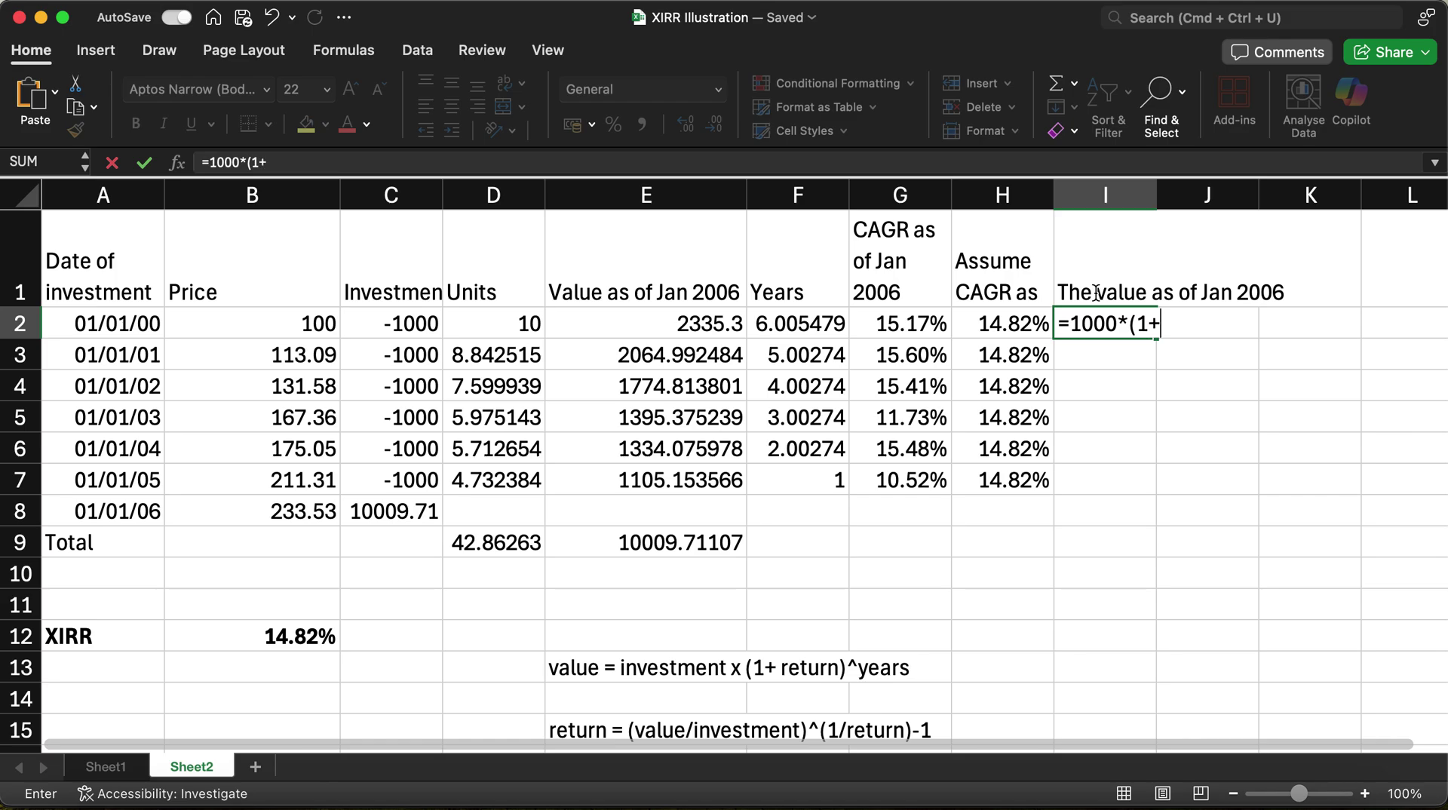
click(1034, 322)
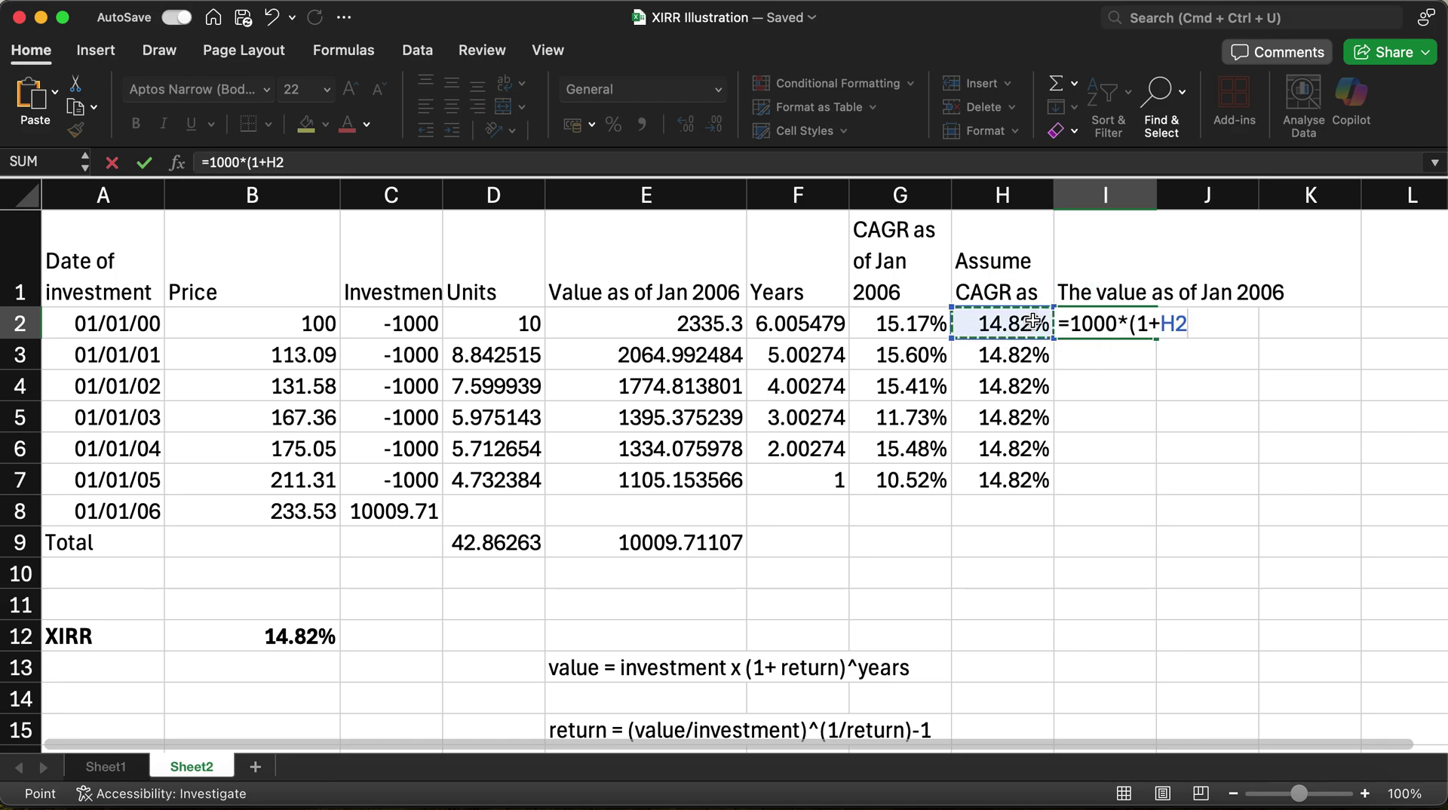
text()^)
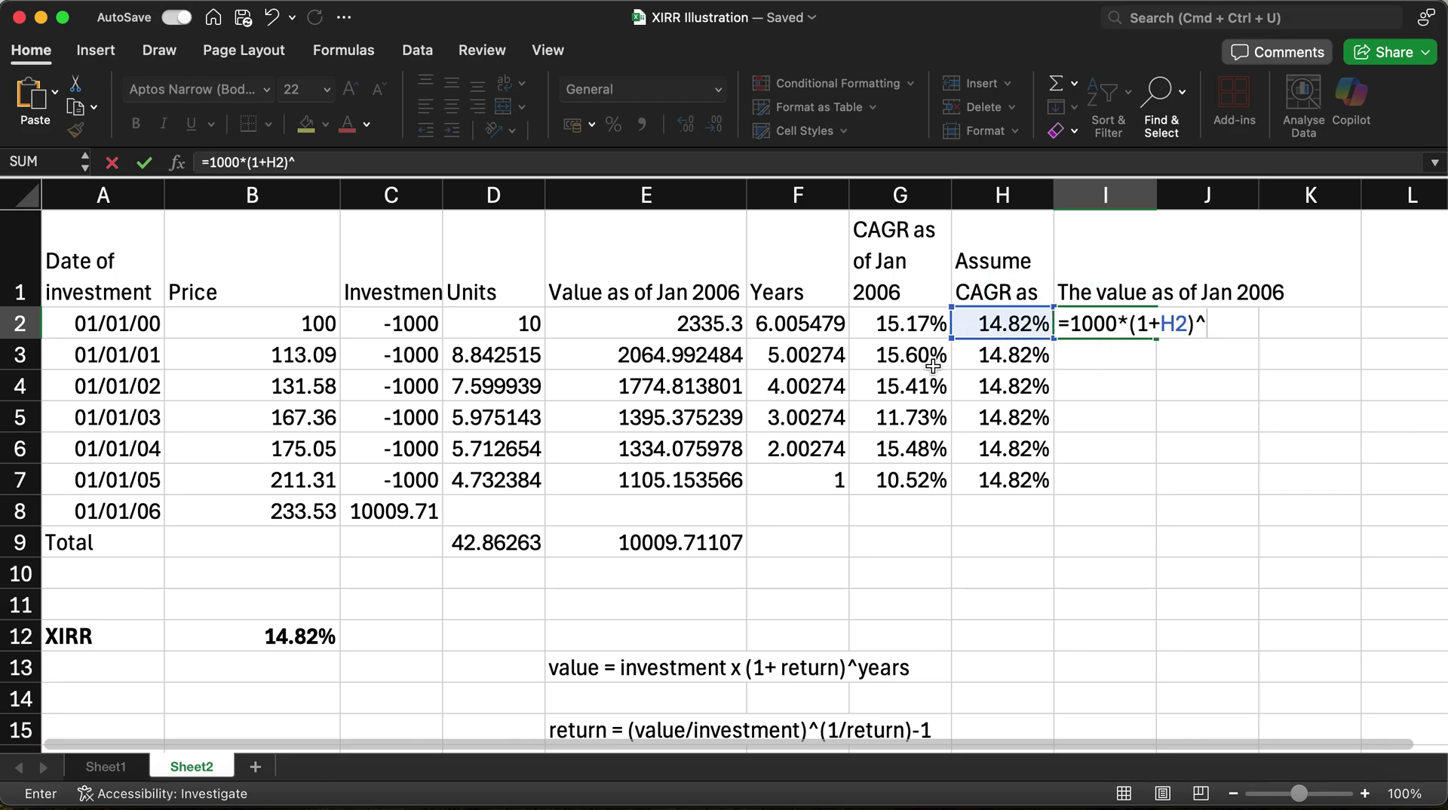
click(815, 324)
key(Return)
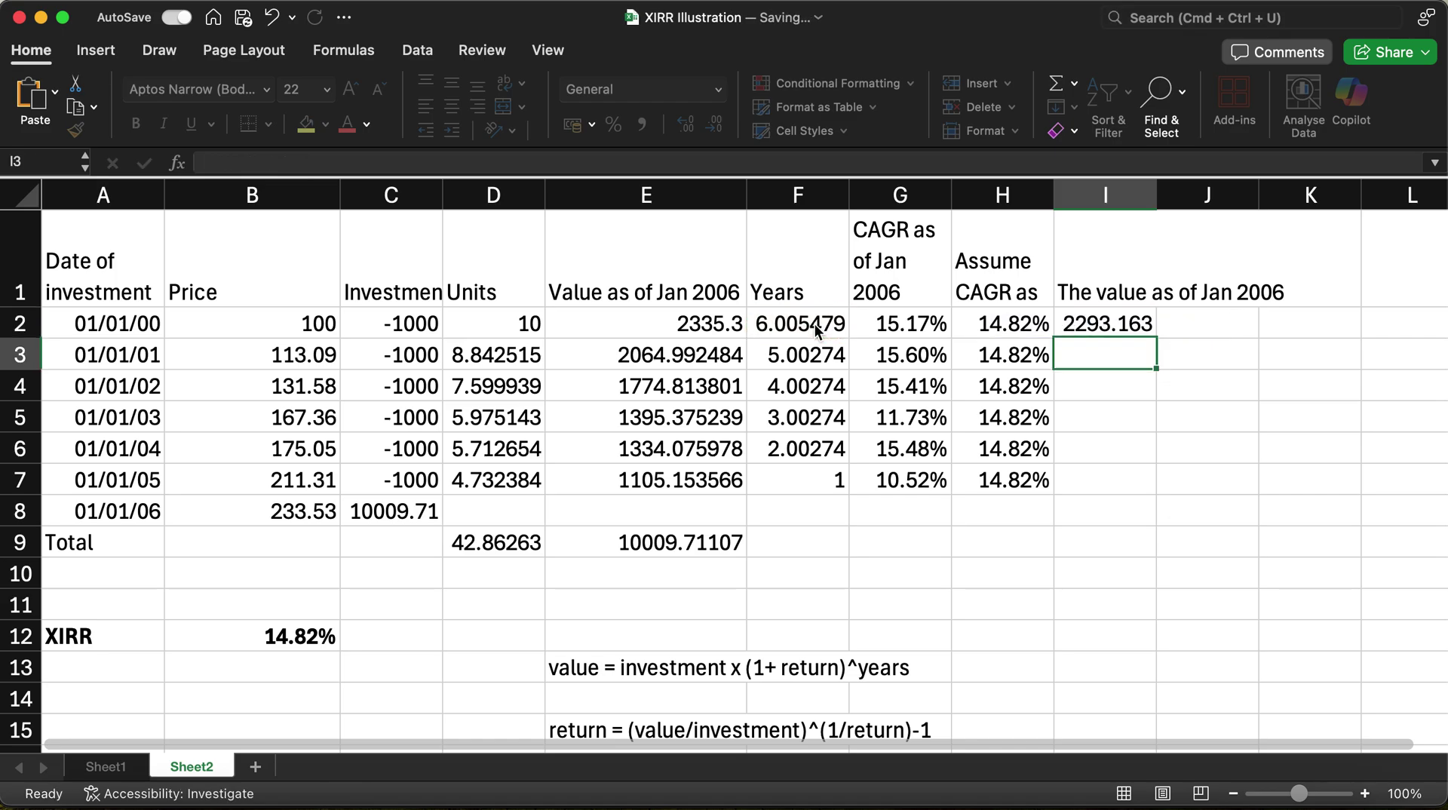
key(Up)
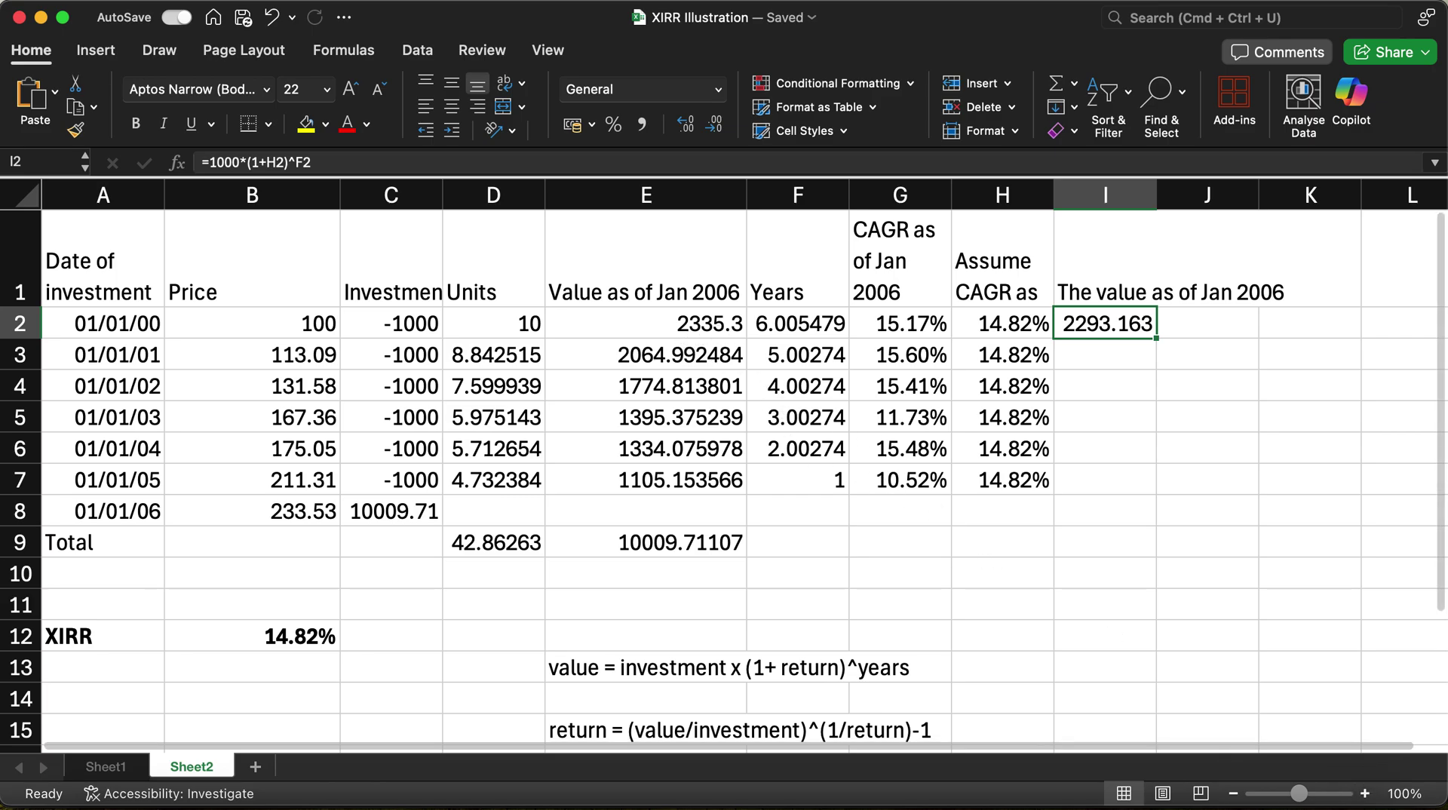
Change the heading in E1 to "Actual Value as of Jan 2006"
click(1366, 794)
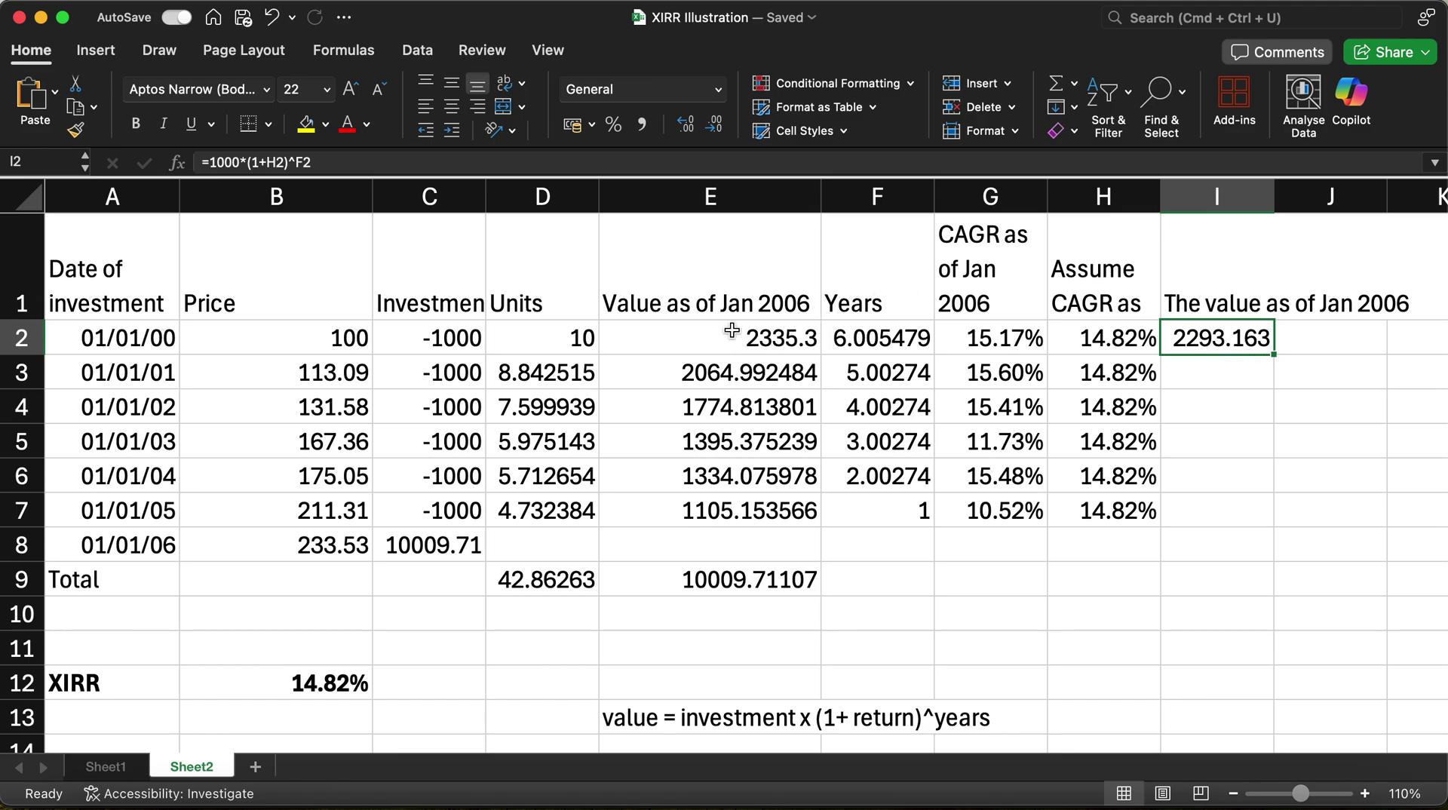
click(701, 294)
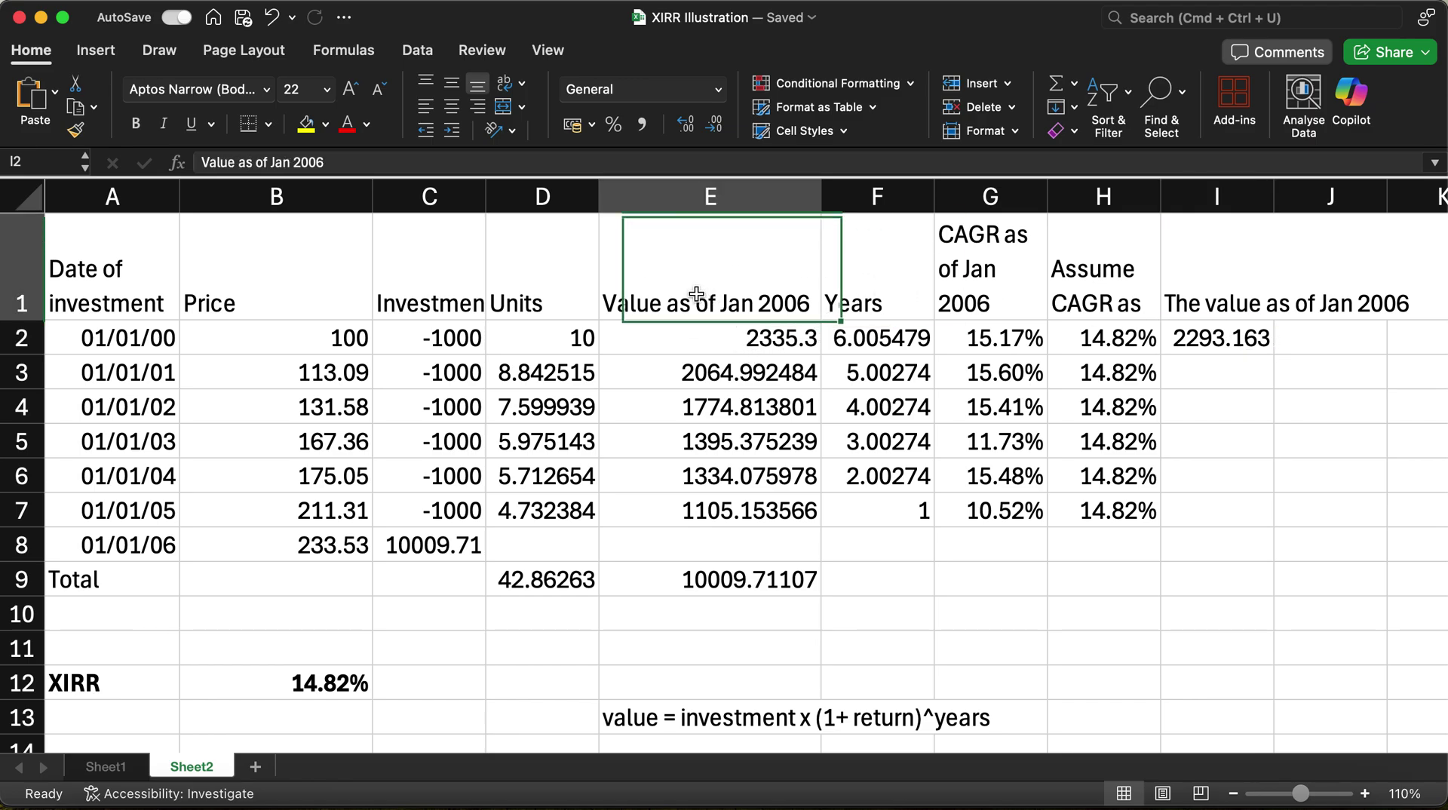
click(205, 161)
text(Ac)
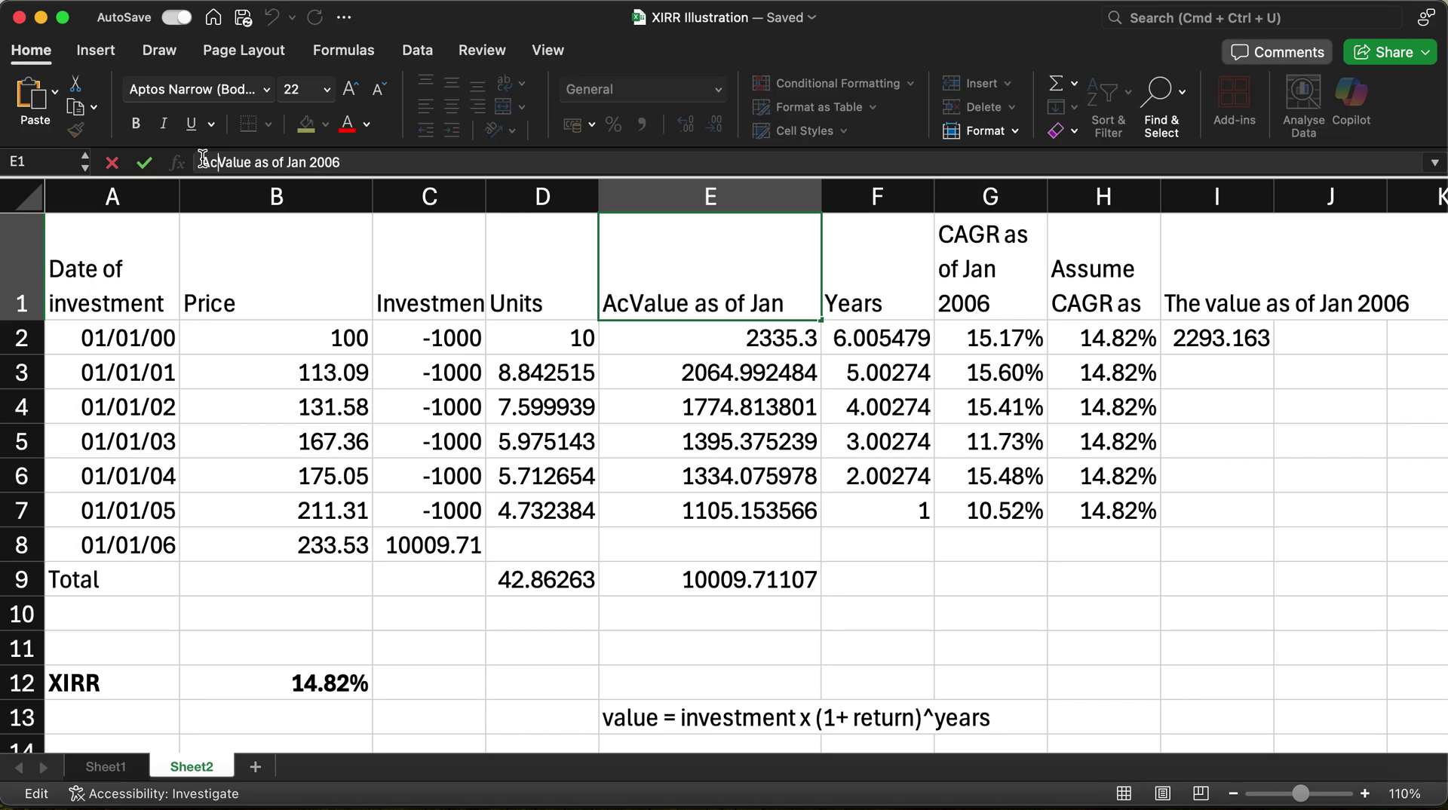
text(tual)
key(Return)
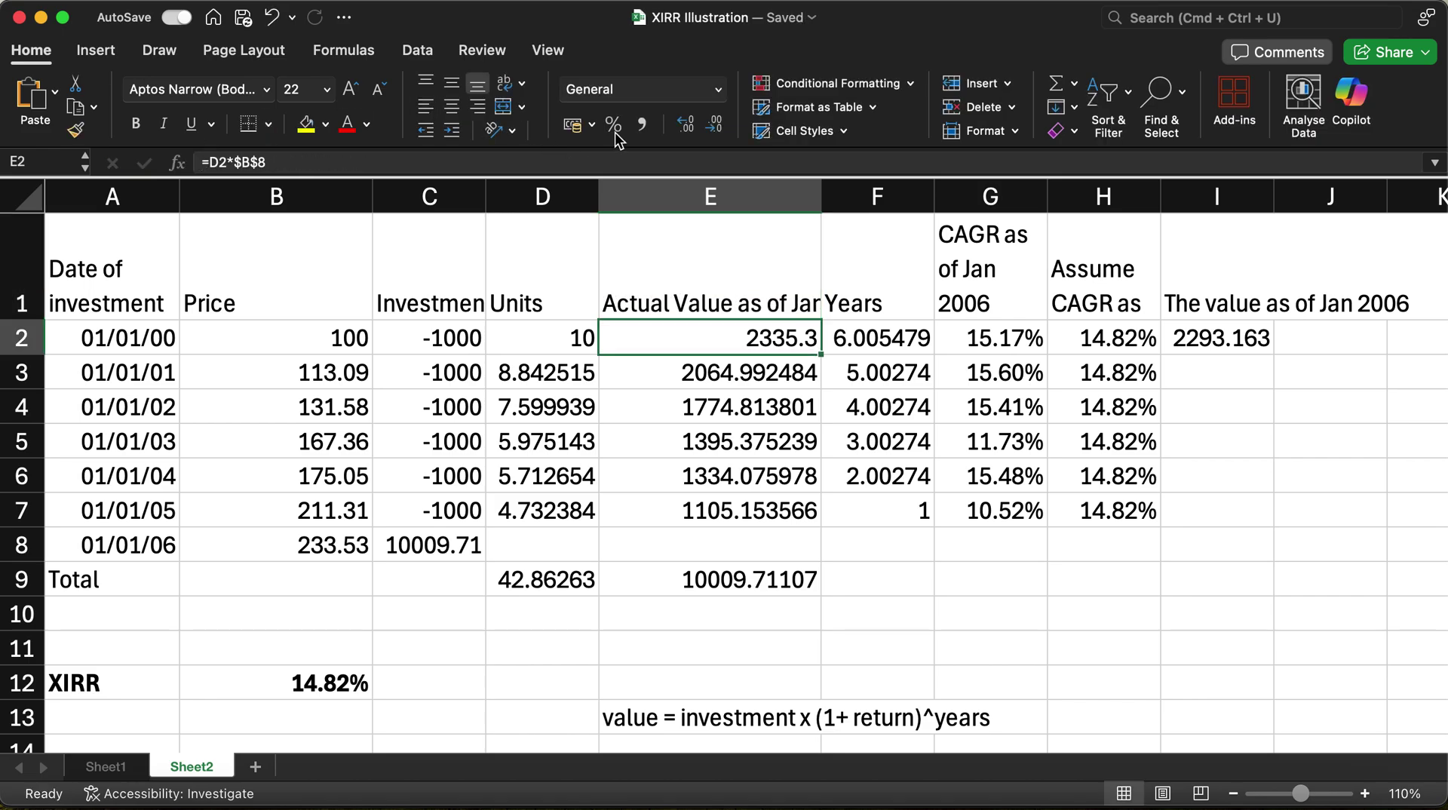
Change the heading in I1 to "The value using XIRR as of Jan 2006" and wrap its text
click(1181, 237)
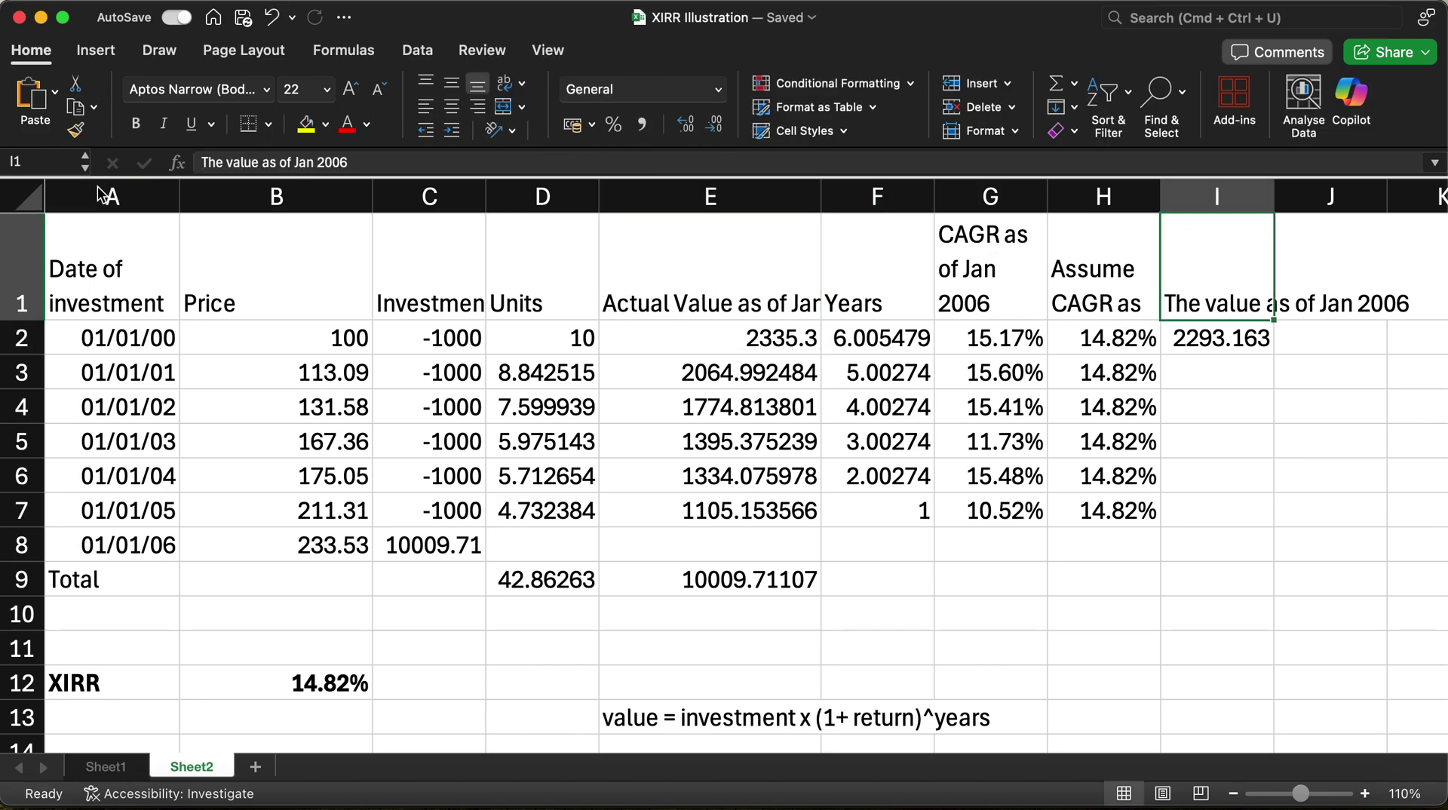
click(264, 161)
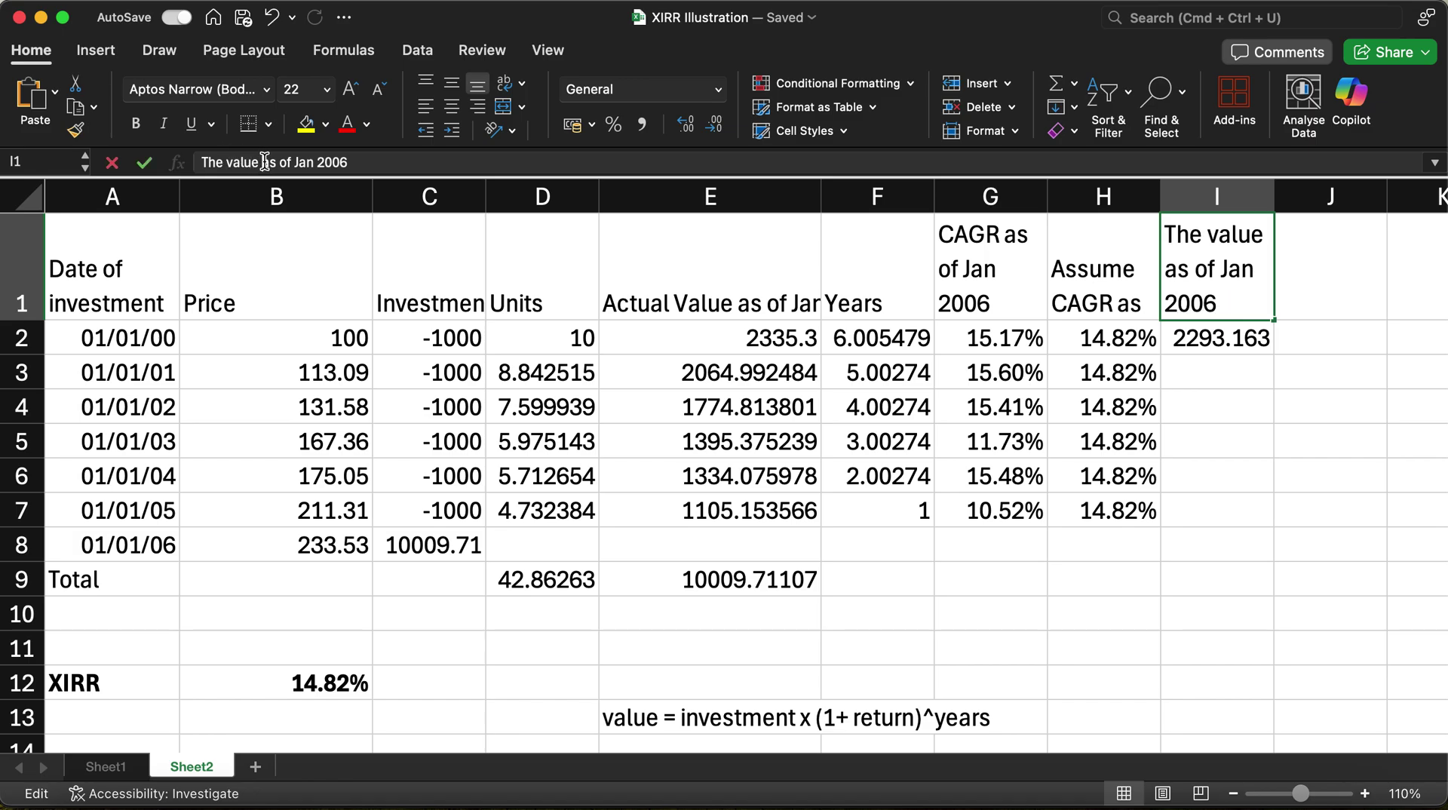
text(using XI)
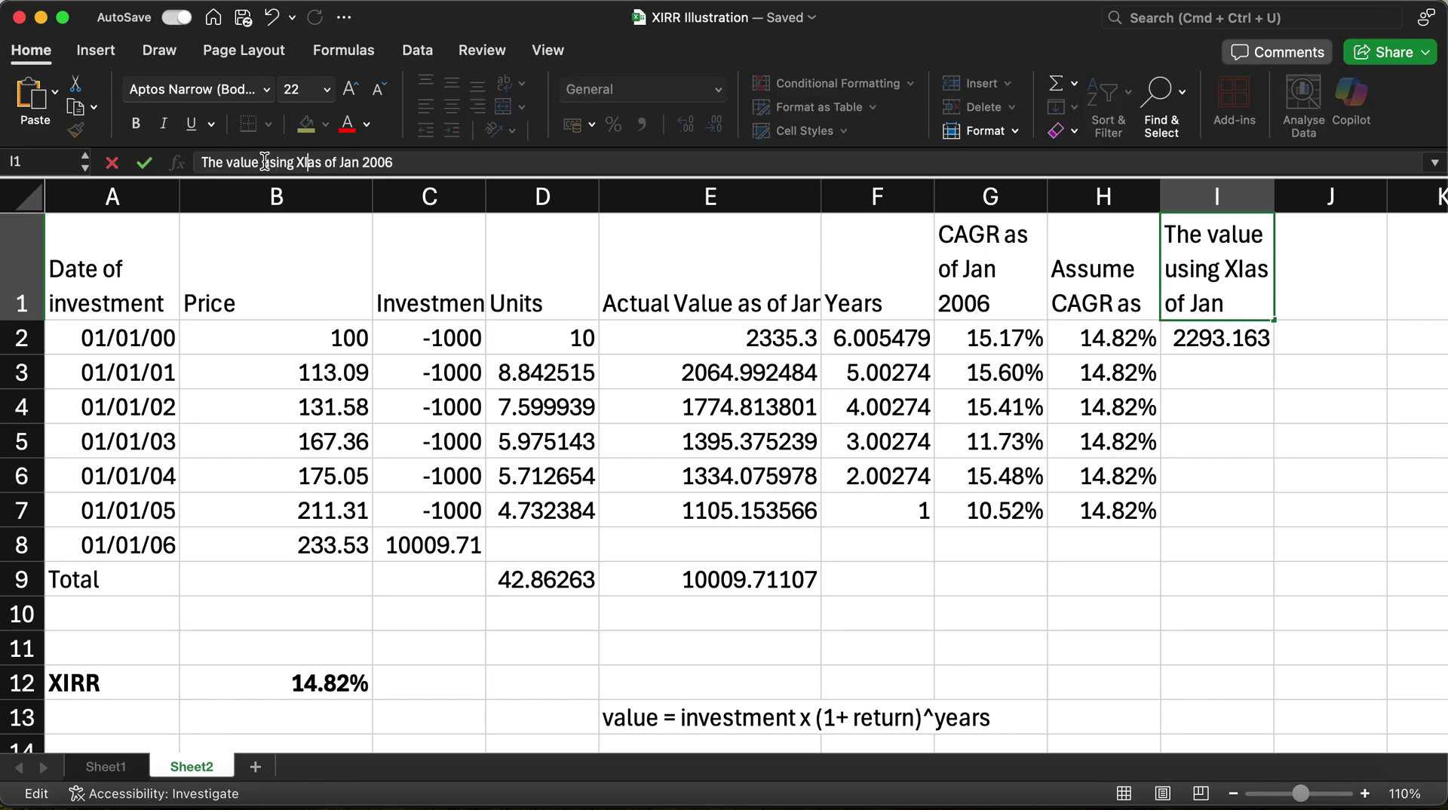
text(RR)
key(Return)
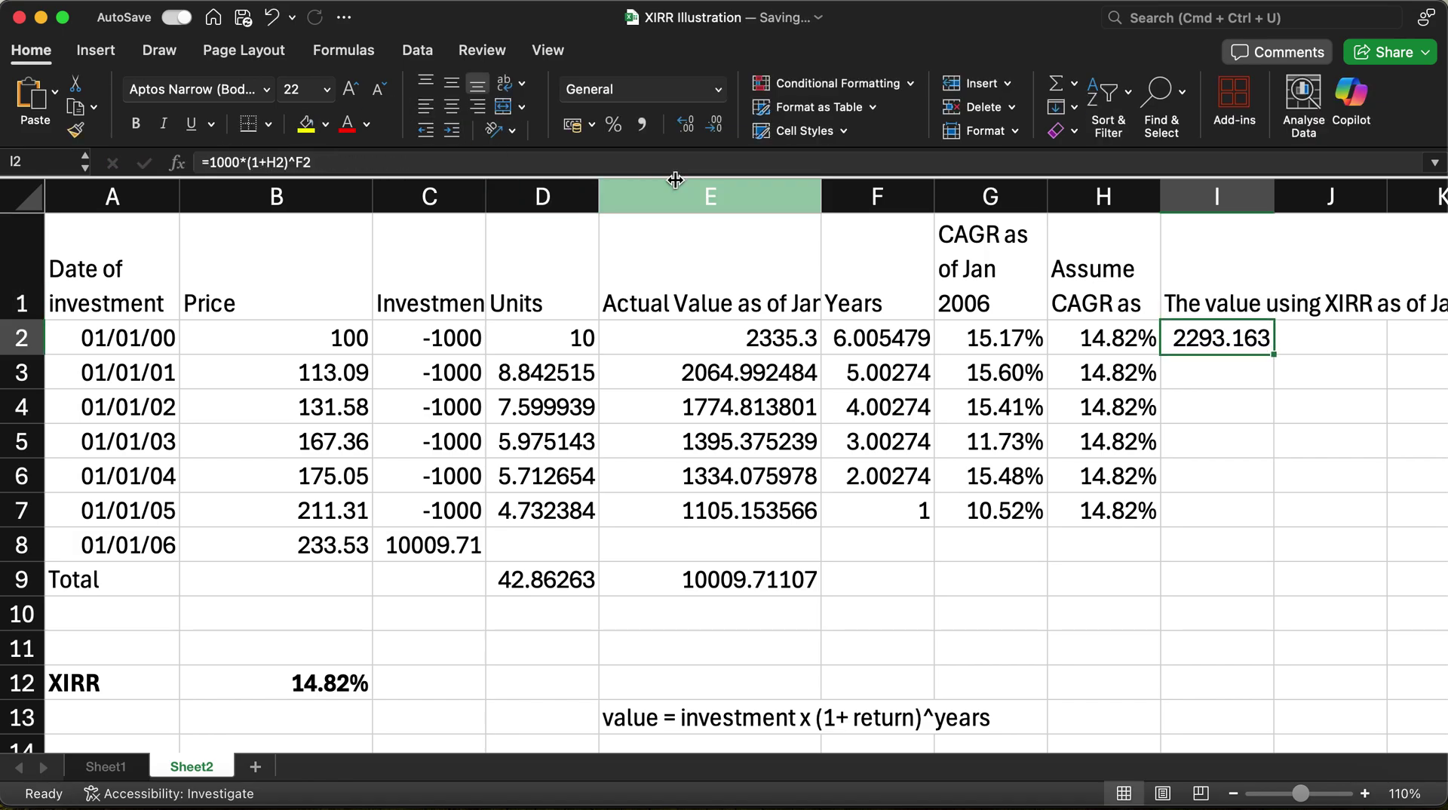
click(1203, 266)
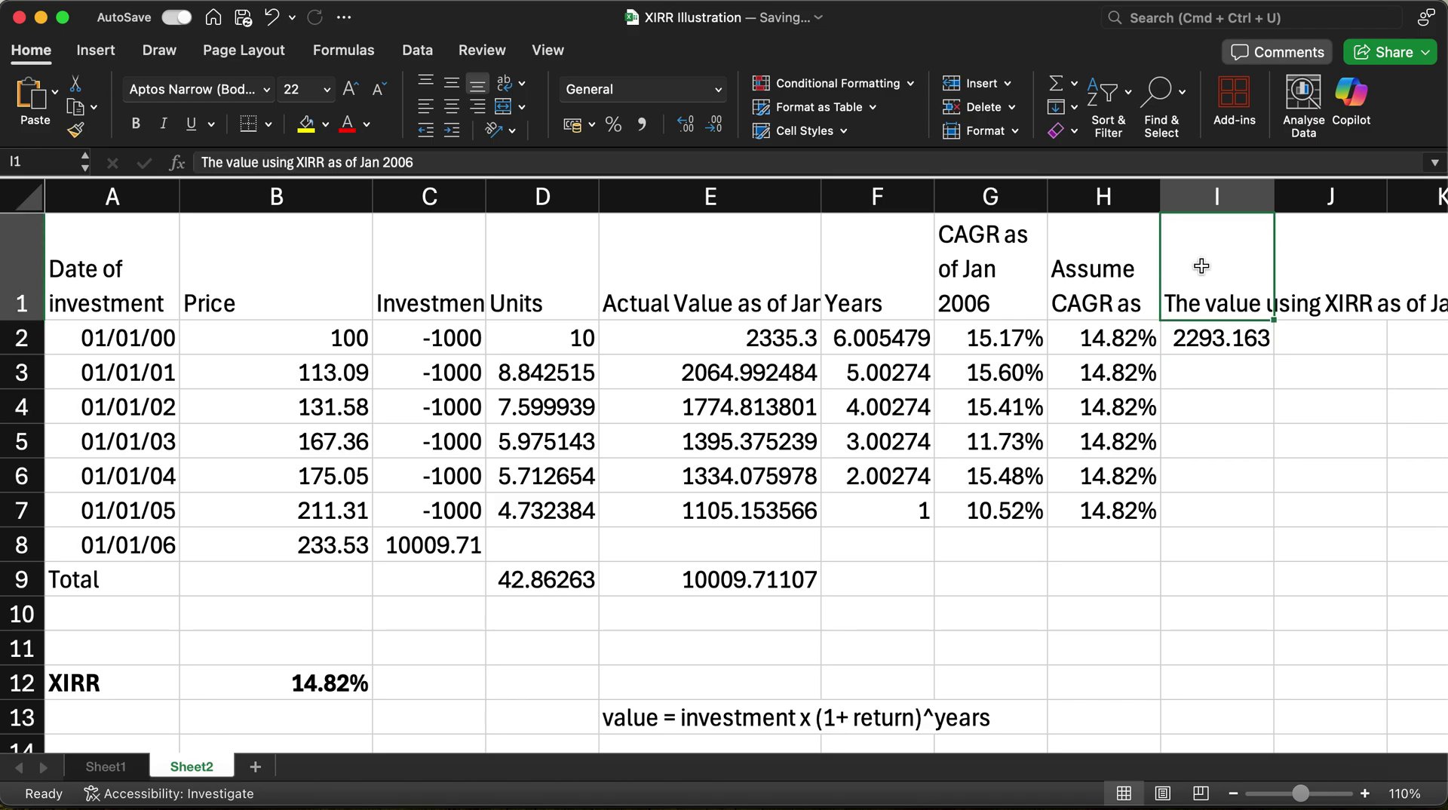
click(511, 91)
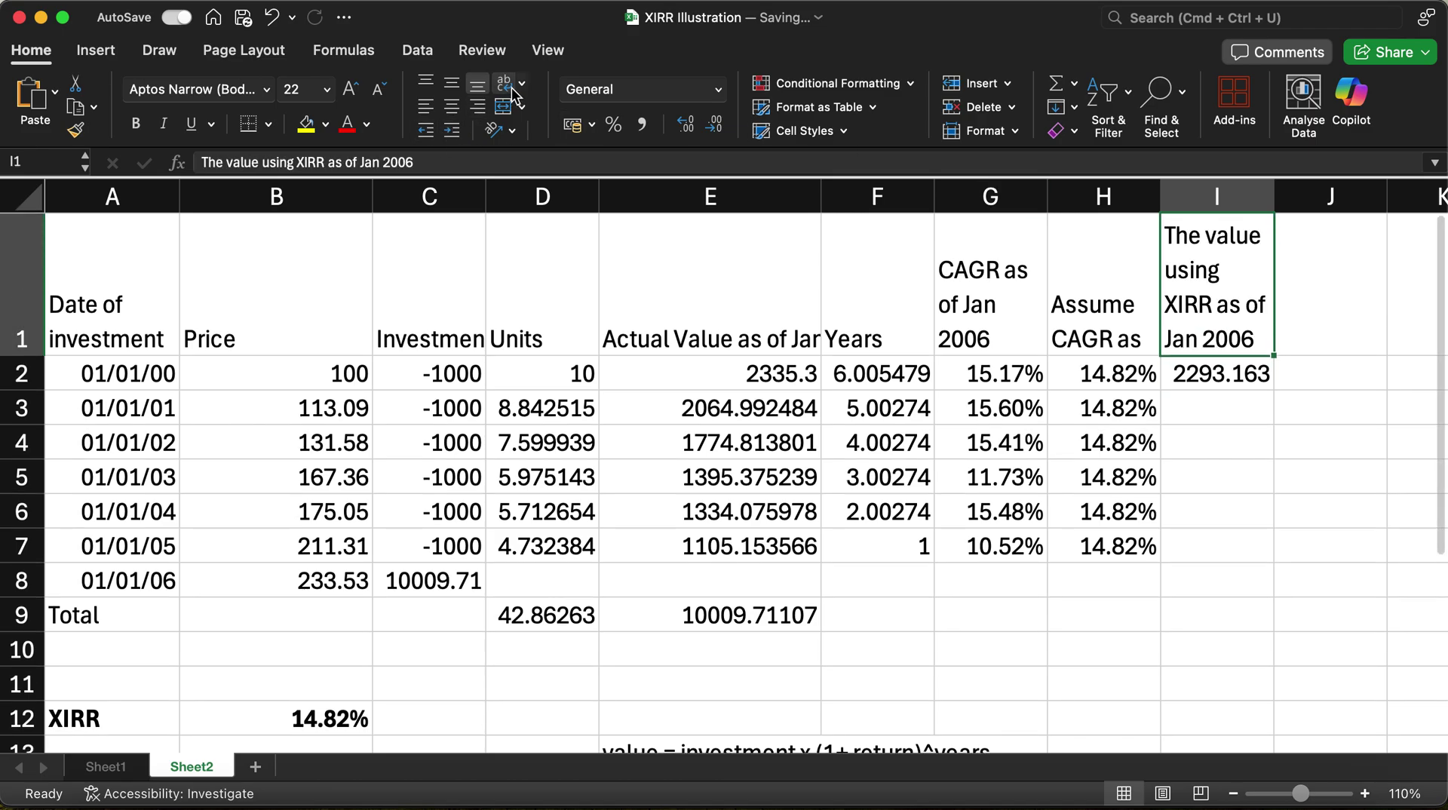
Copy the XIRR-based value formula from I2 down to I3 through I7
click(1124, 406)
click(1231, 377)
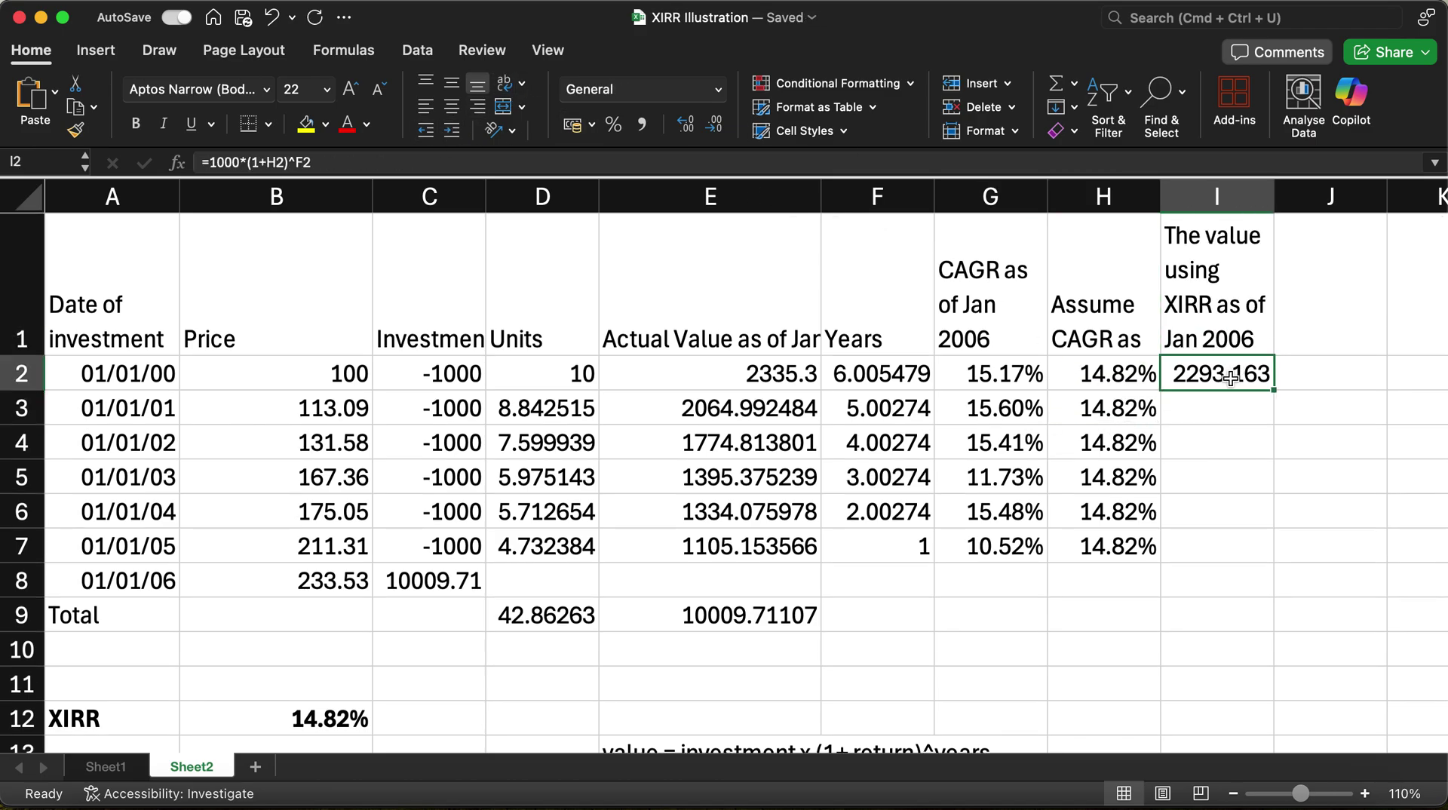
key(super+c)
key(Down)
key(shift+Down)
key(shift+Down)
key(shift+Down)
key(shift+Down)
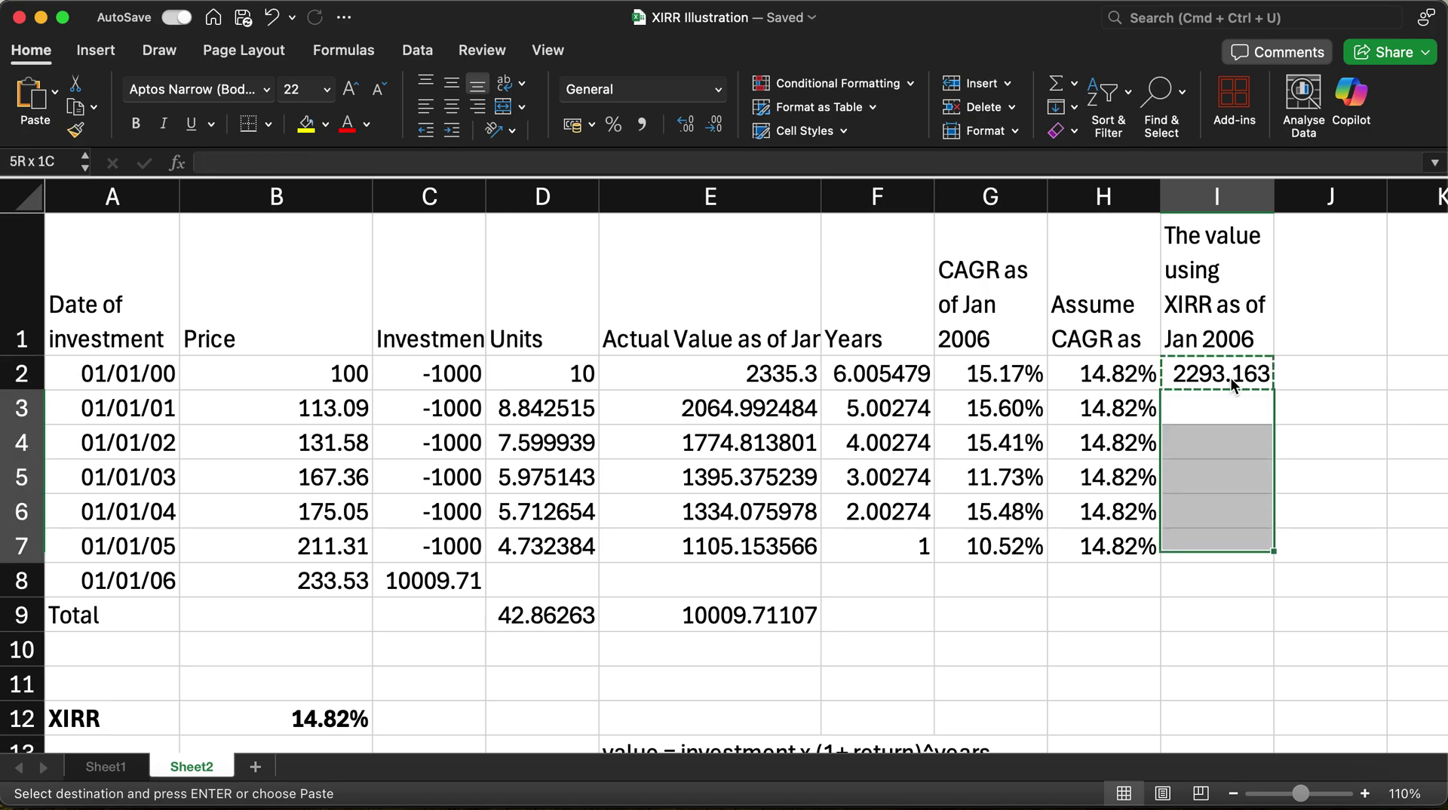
key(super+v)
key(Escape)
key(Down)
key(Down)
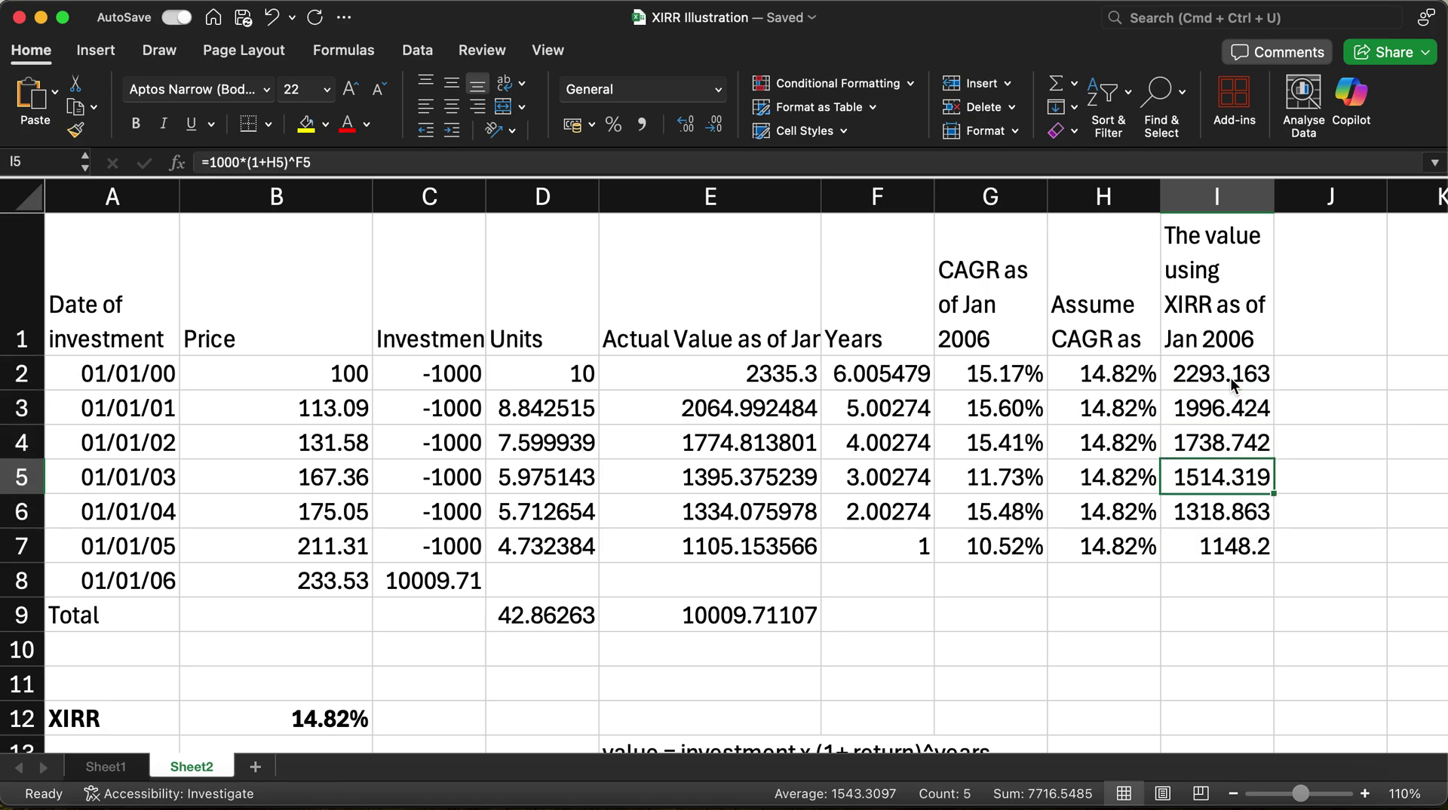
Examine the total row from the XIRR-based value column back to the actual value total in E9
key(Down)
key(Down)
key(Down)
key(Down)
key(Left)
key(Left)
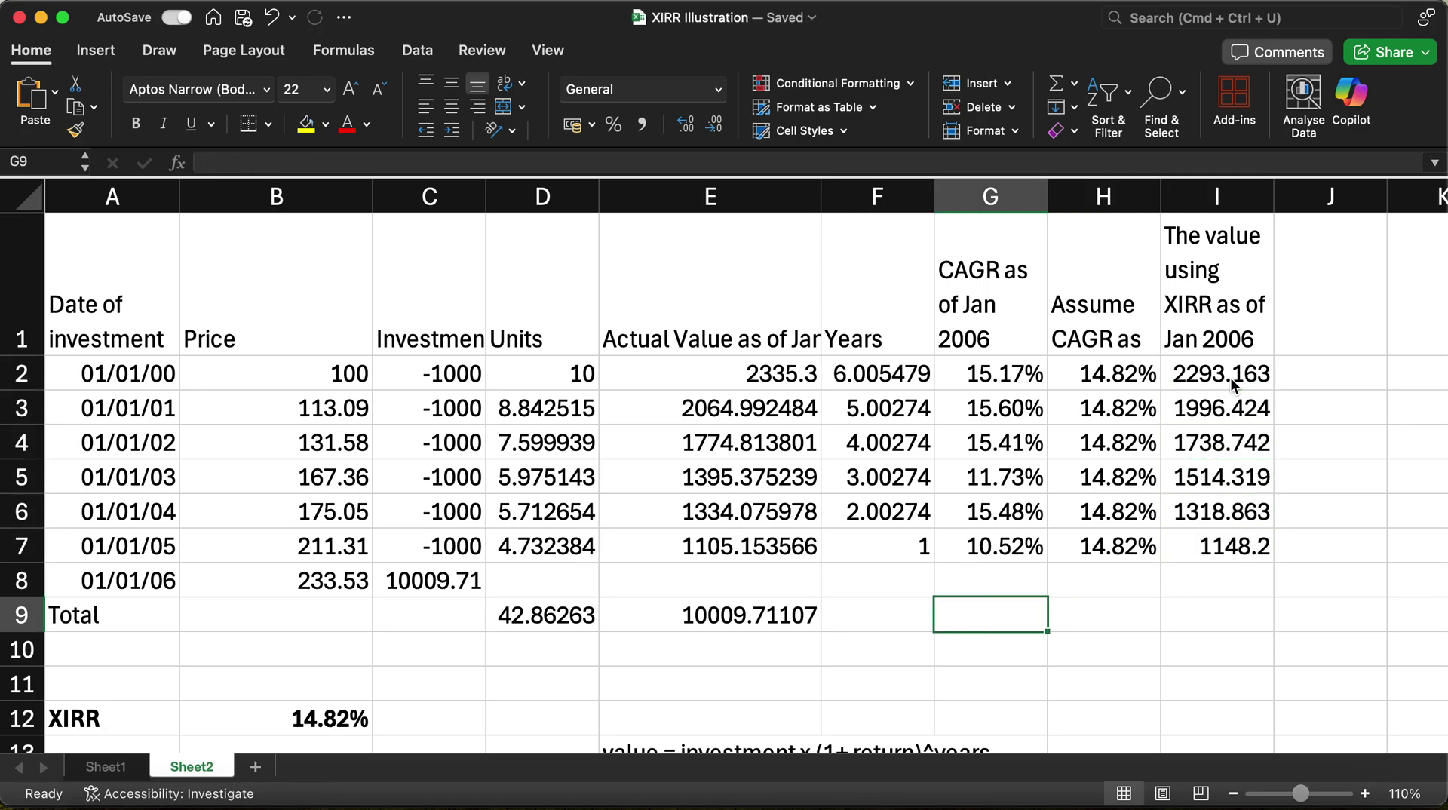
key(Left)
key(Left)
key(Right)
key(Right)
key(Right)
key(Right)
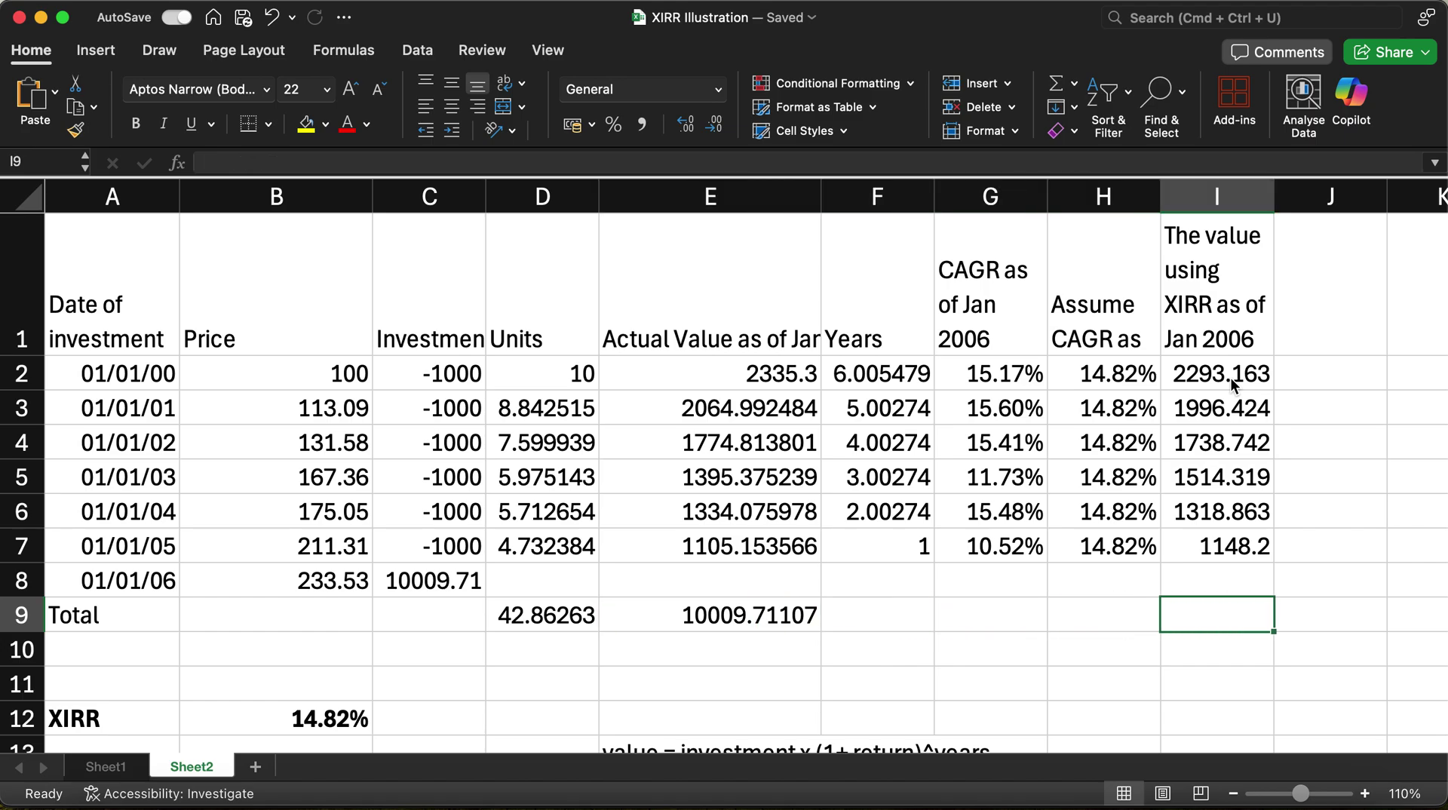
Check the sum of the XIRR-based values in I2 through I7 against the actual total in E9
key(Up)
key(Up)
key(shift+Up)
key(shift+Up)
key(shift+Up)
key(shift+Up)
key(shift+Up)
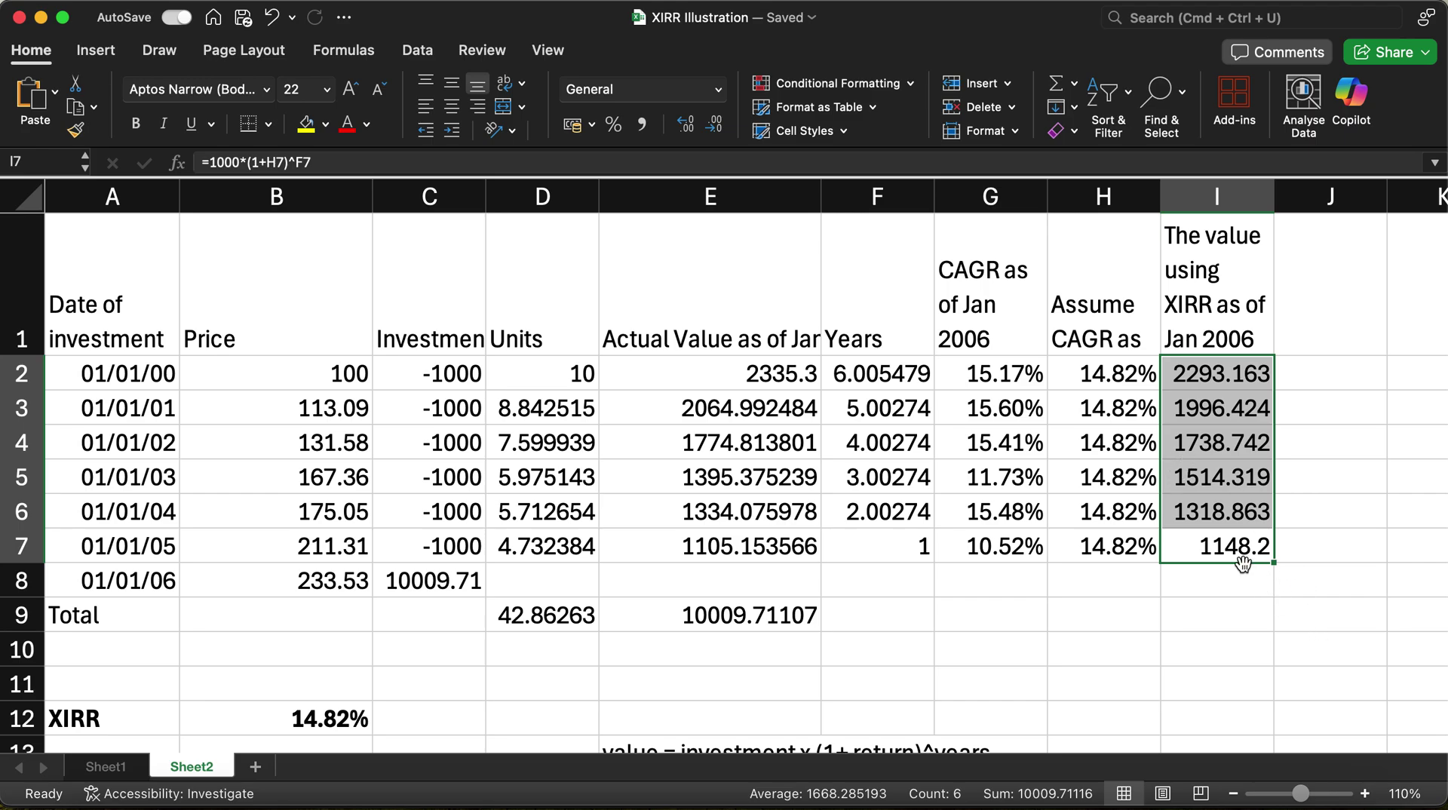
click(1164, 619)
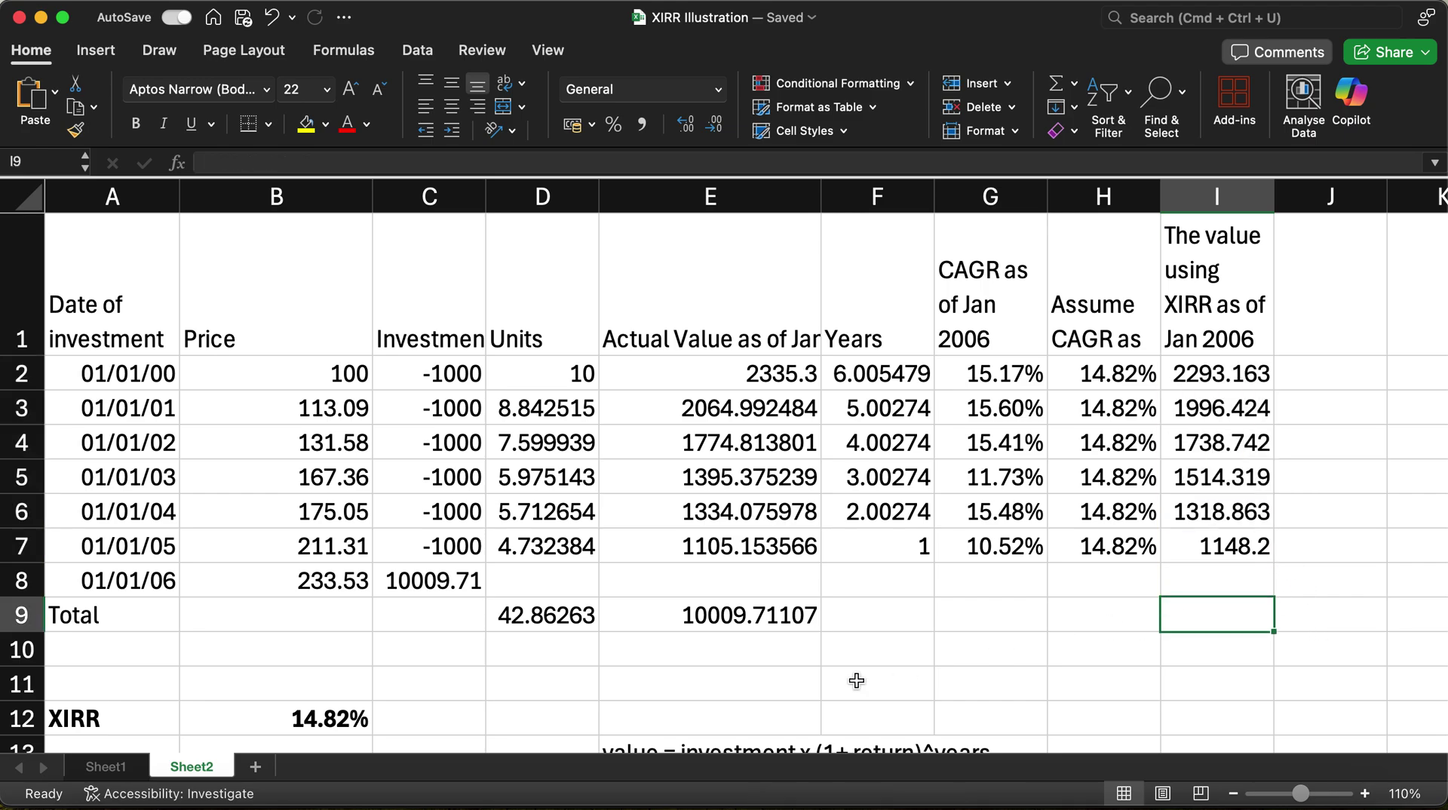
Copy the total formula from E9 to I9 to total the XIRR-based values
click(743, 616)
key(super+c)
key(Right)
key(Right)
key(Right)
key(Right)
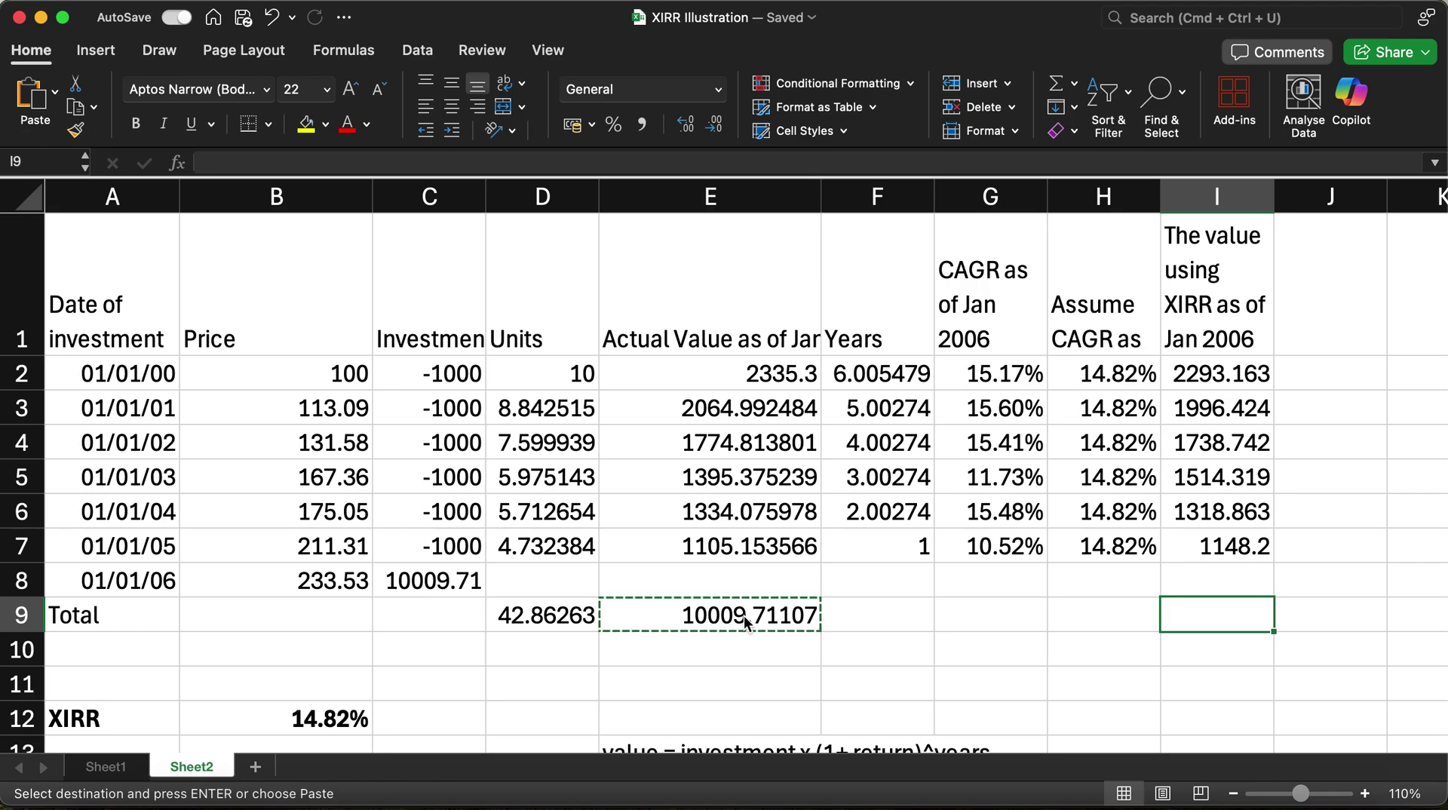
key(super+v)
click(1012, 649)
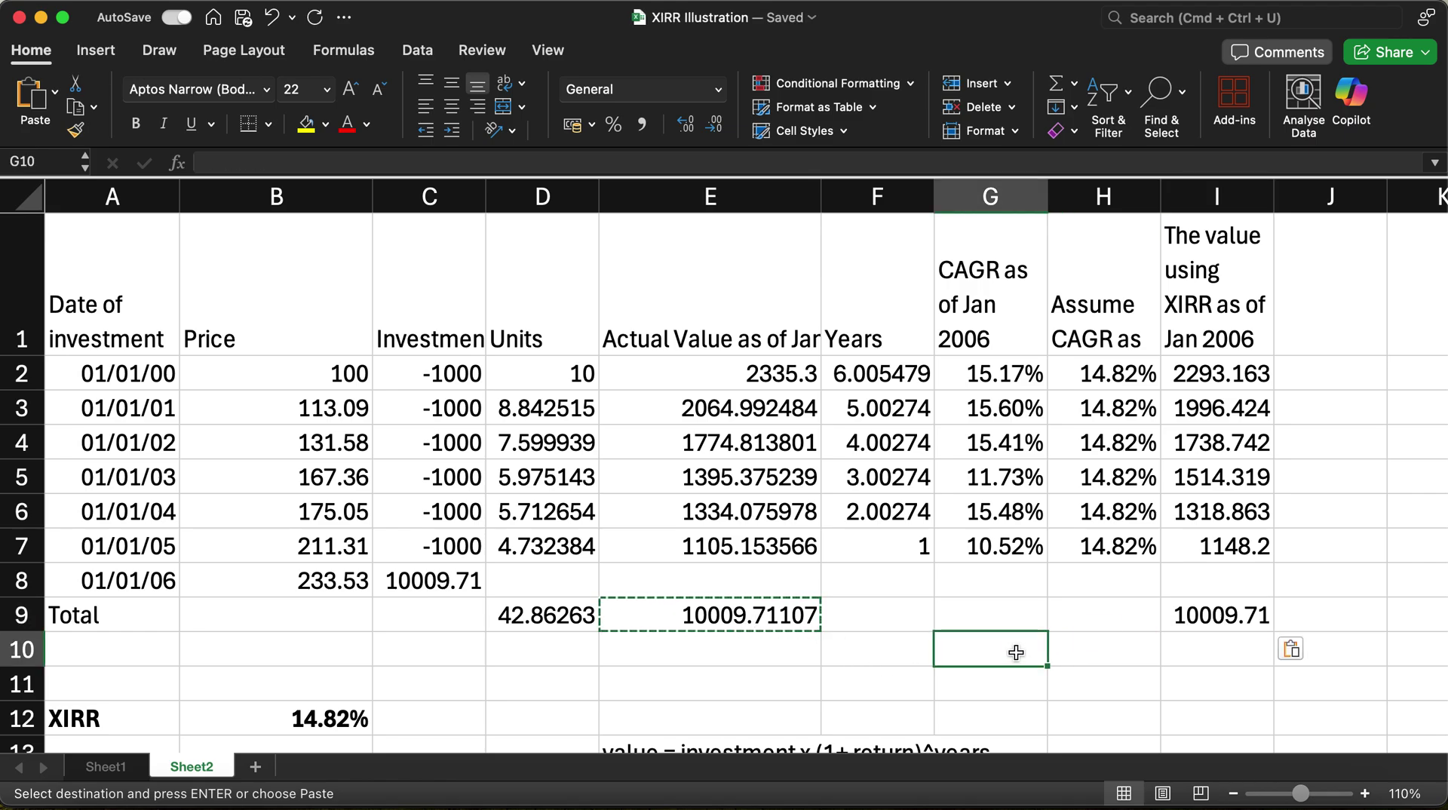
click(1205, 654)
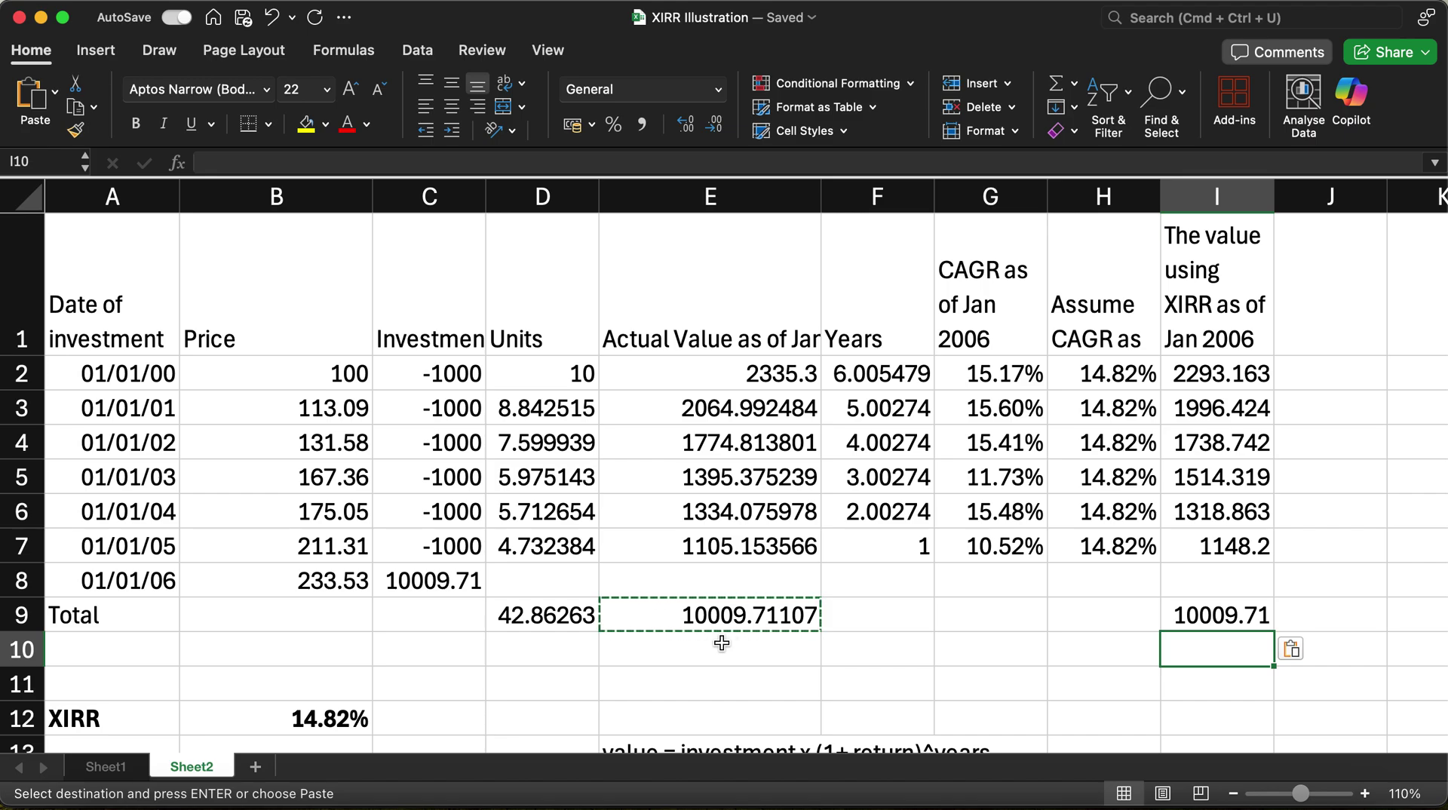
Replace the linked XIRR in H2 with an assumed CAGR of 1%
click(1077, 408)
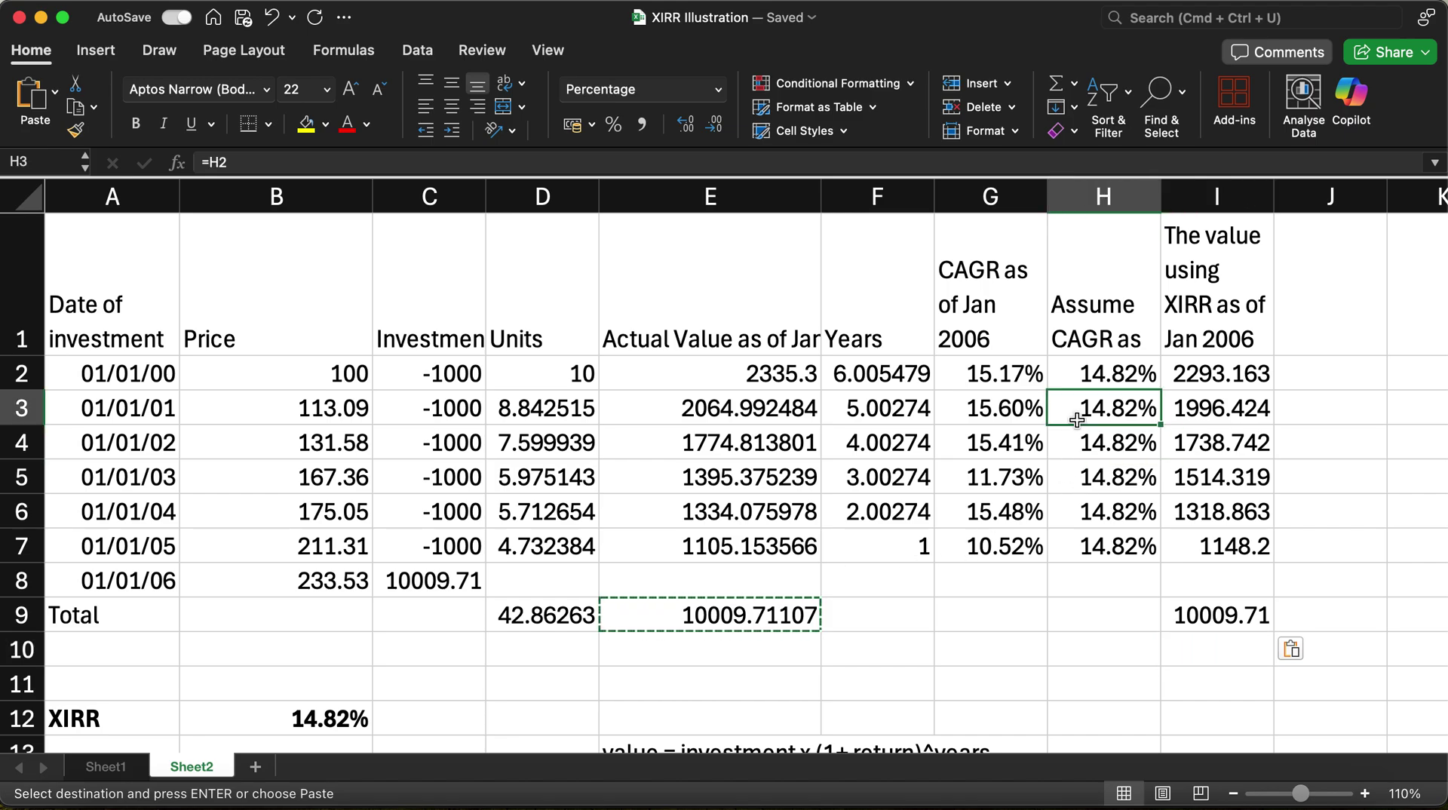
click(1081, 371)
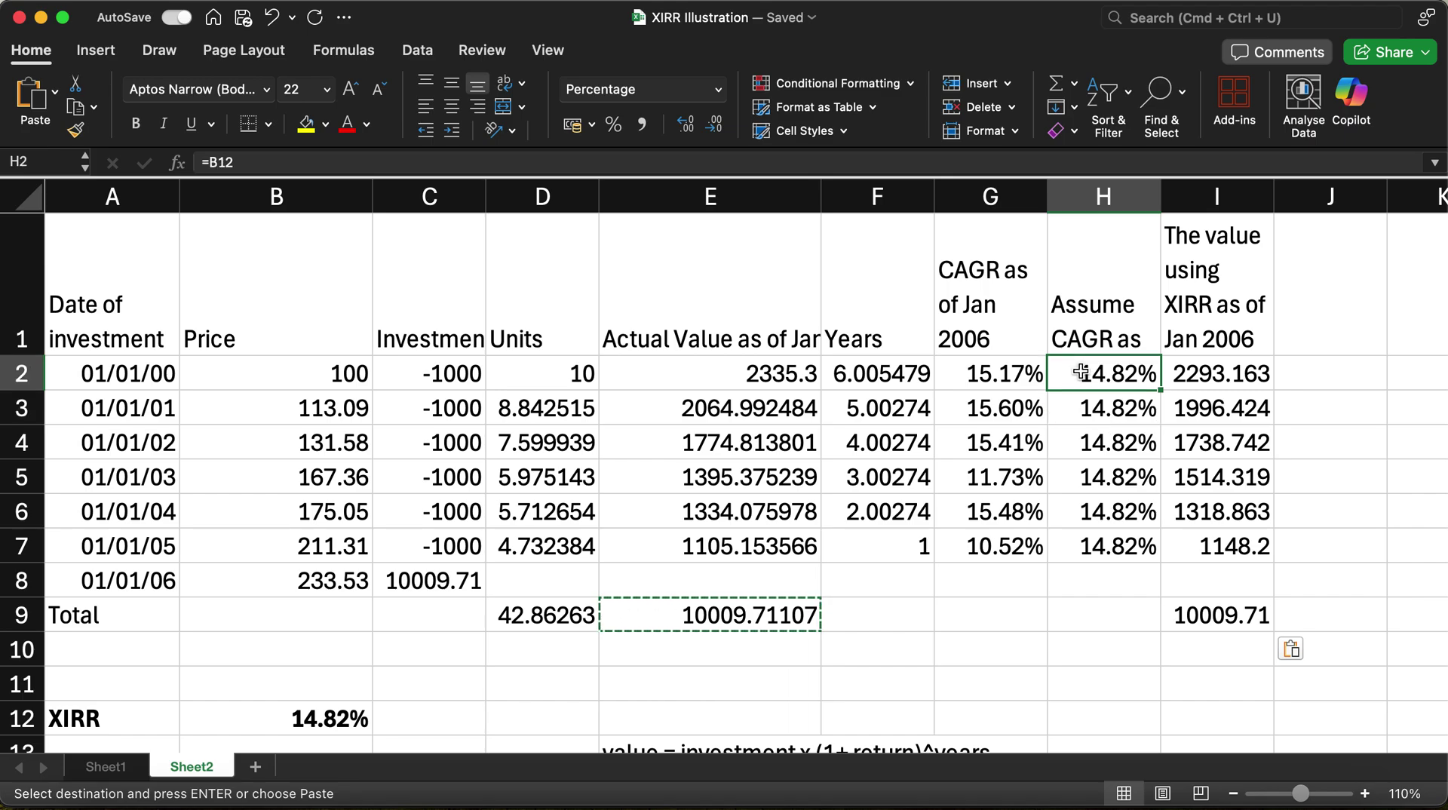
text(1)
key(Return)
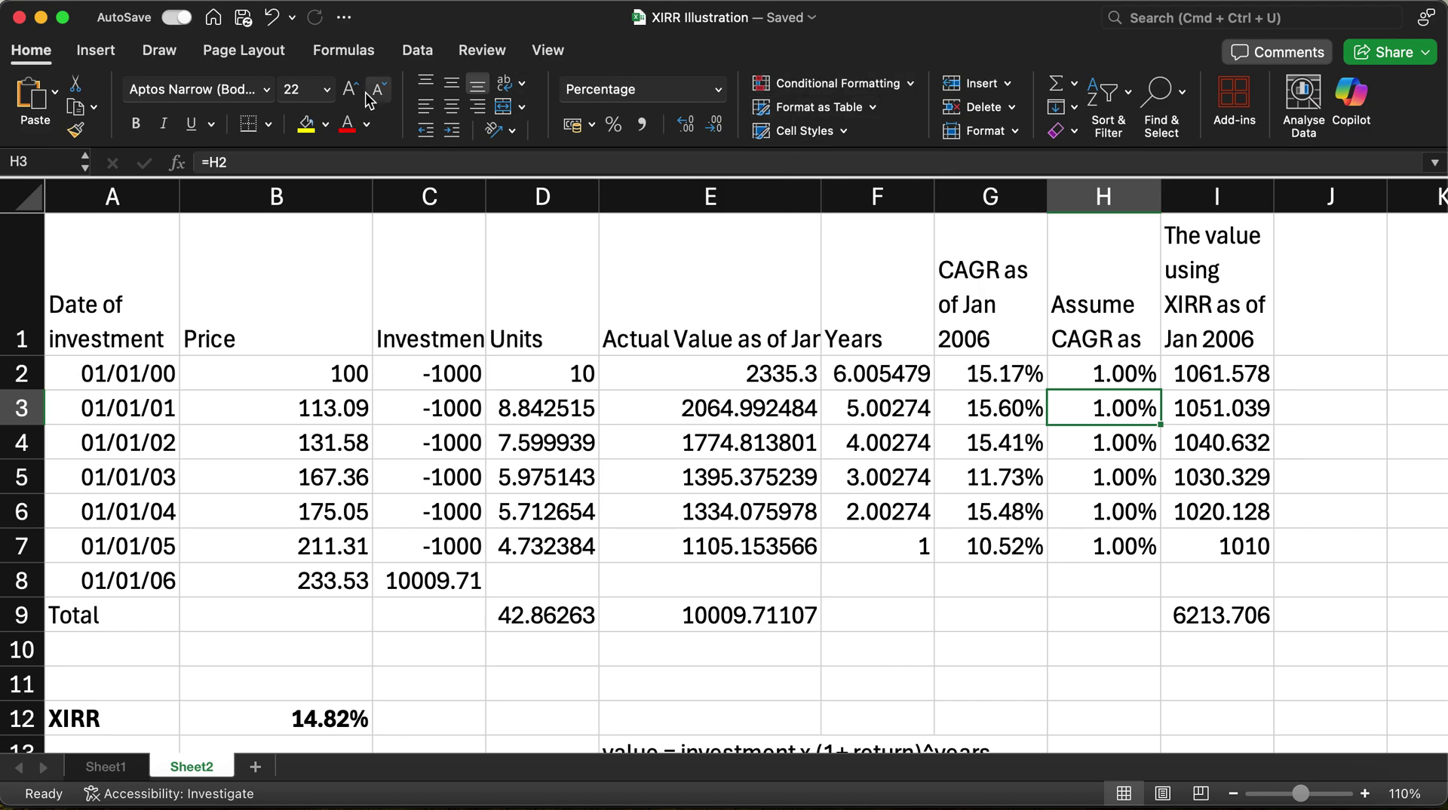
Start a Goal Seek with the XIRR-based total in I9 as the set cell, dismissing the new connectors notice
click(414, 47)
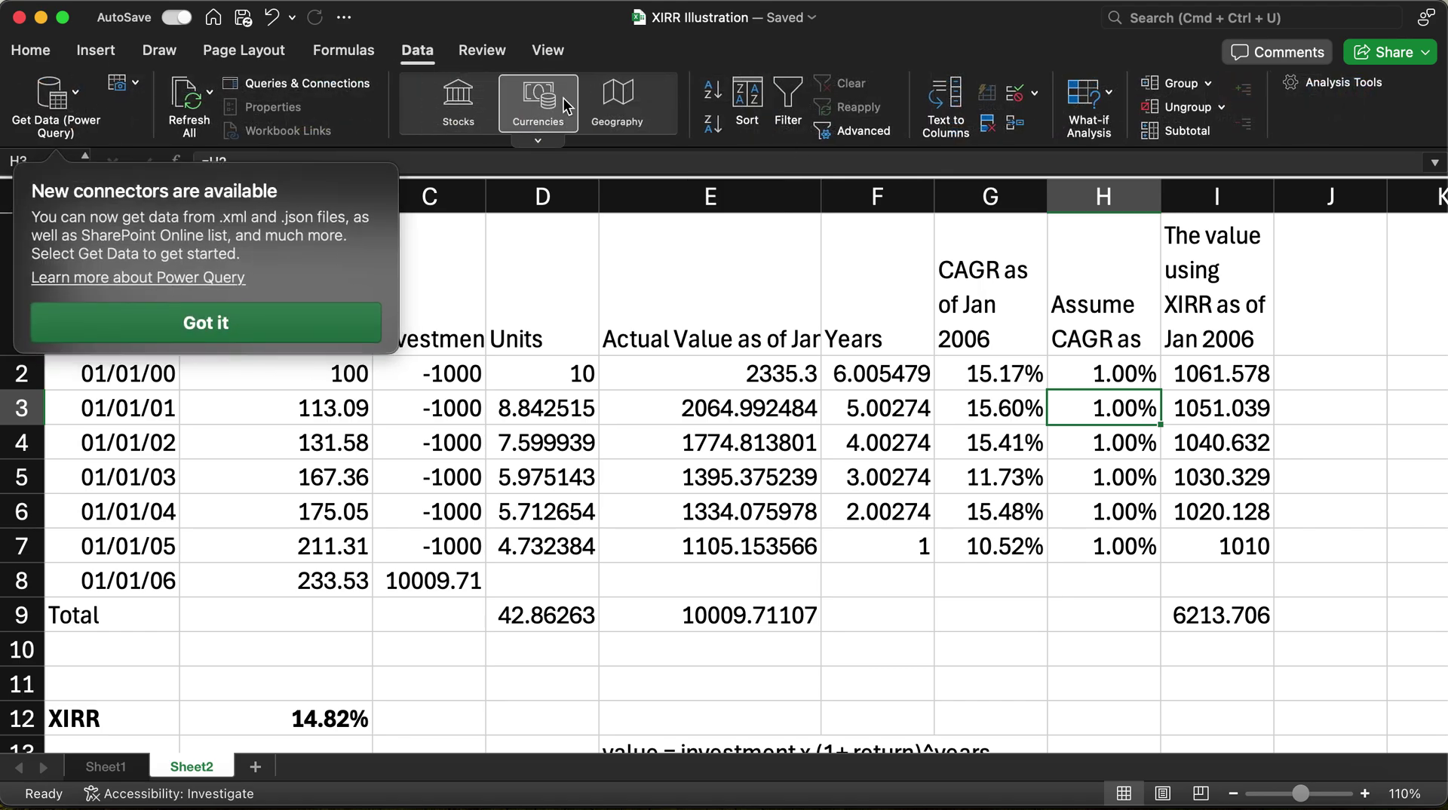
click(255, 322)
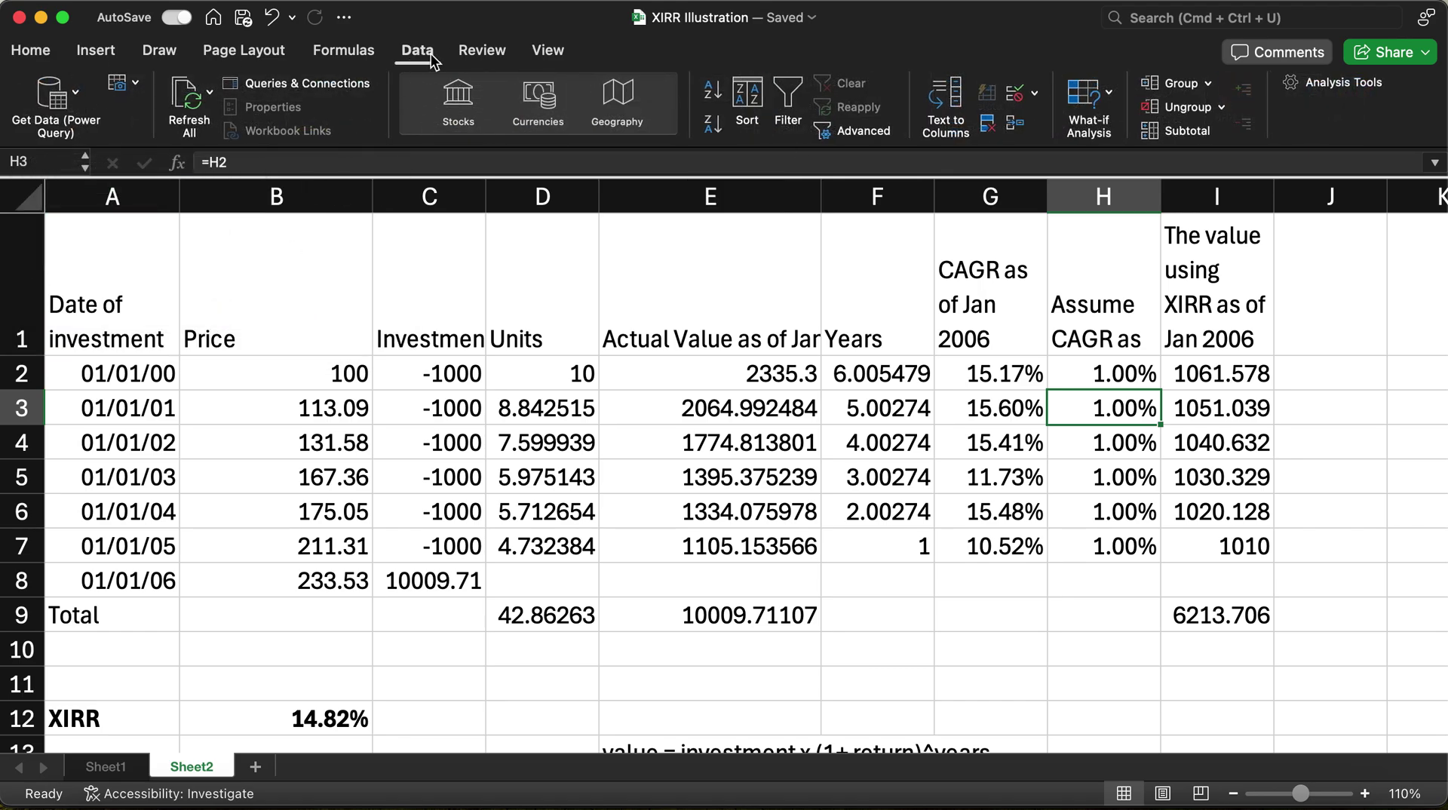
click(1094, 94)
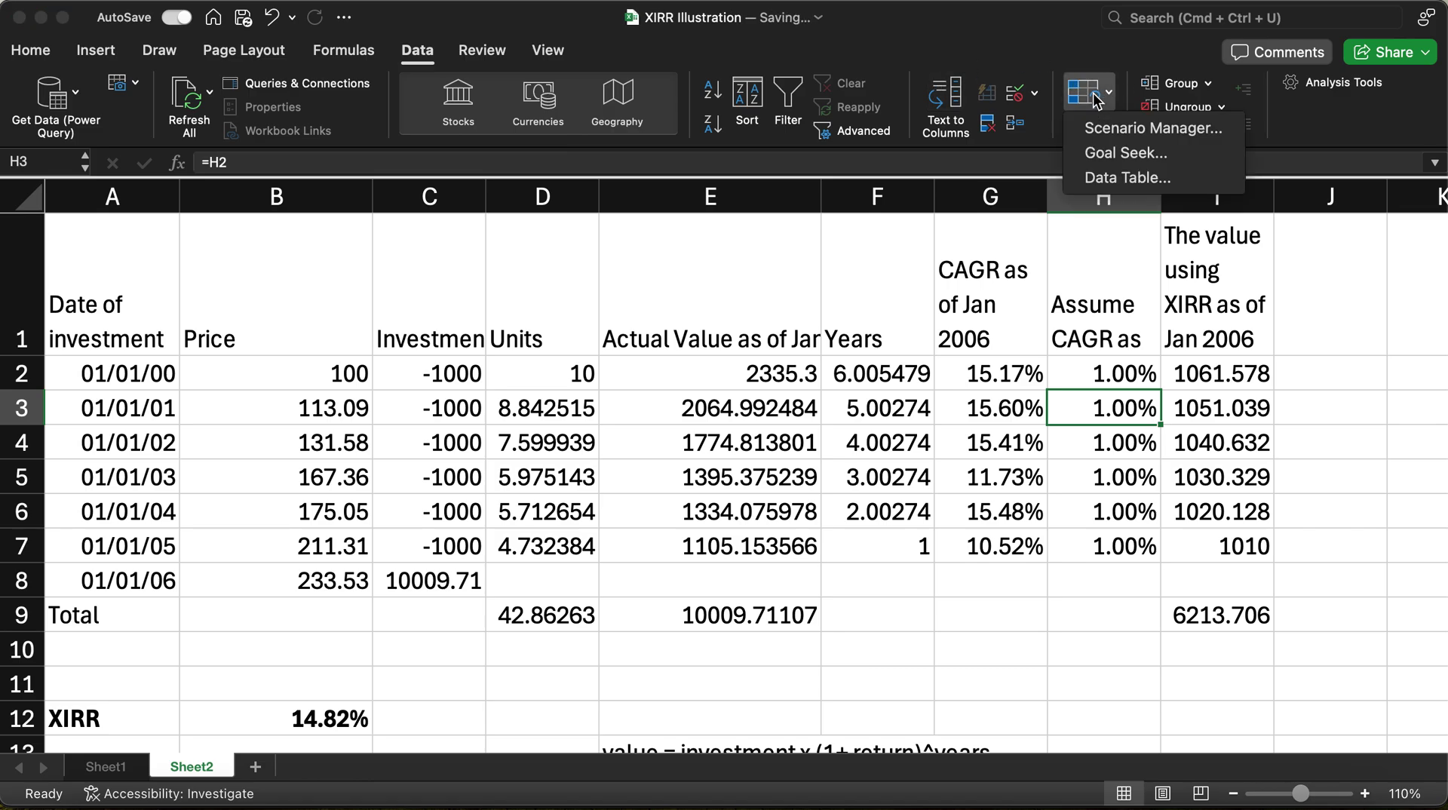
click(1093, 153)
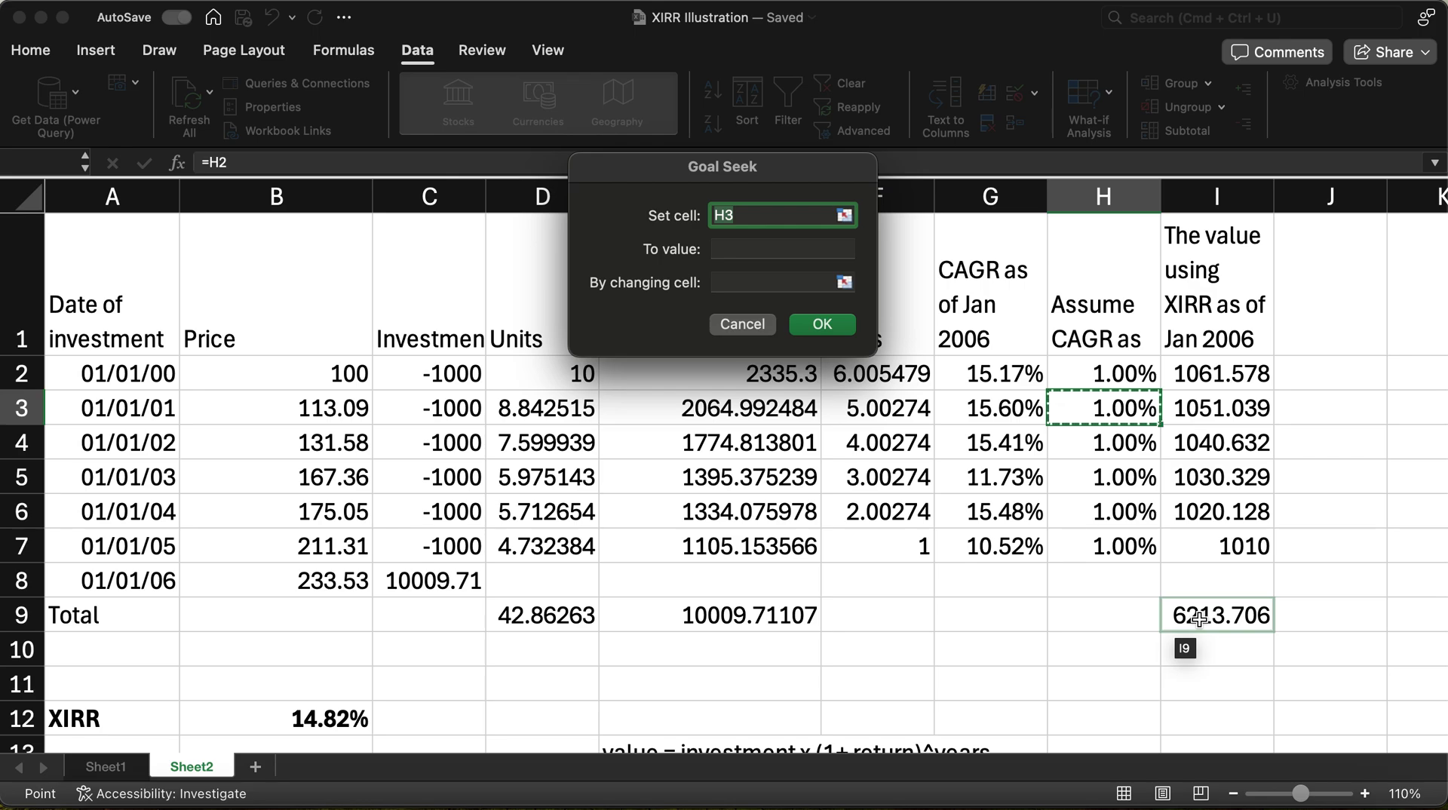
click(1200, 618)
Seek a target value of 10009.71197 by changing the assumed CAGR in H2, and keep the solution
click(739, 251)
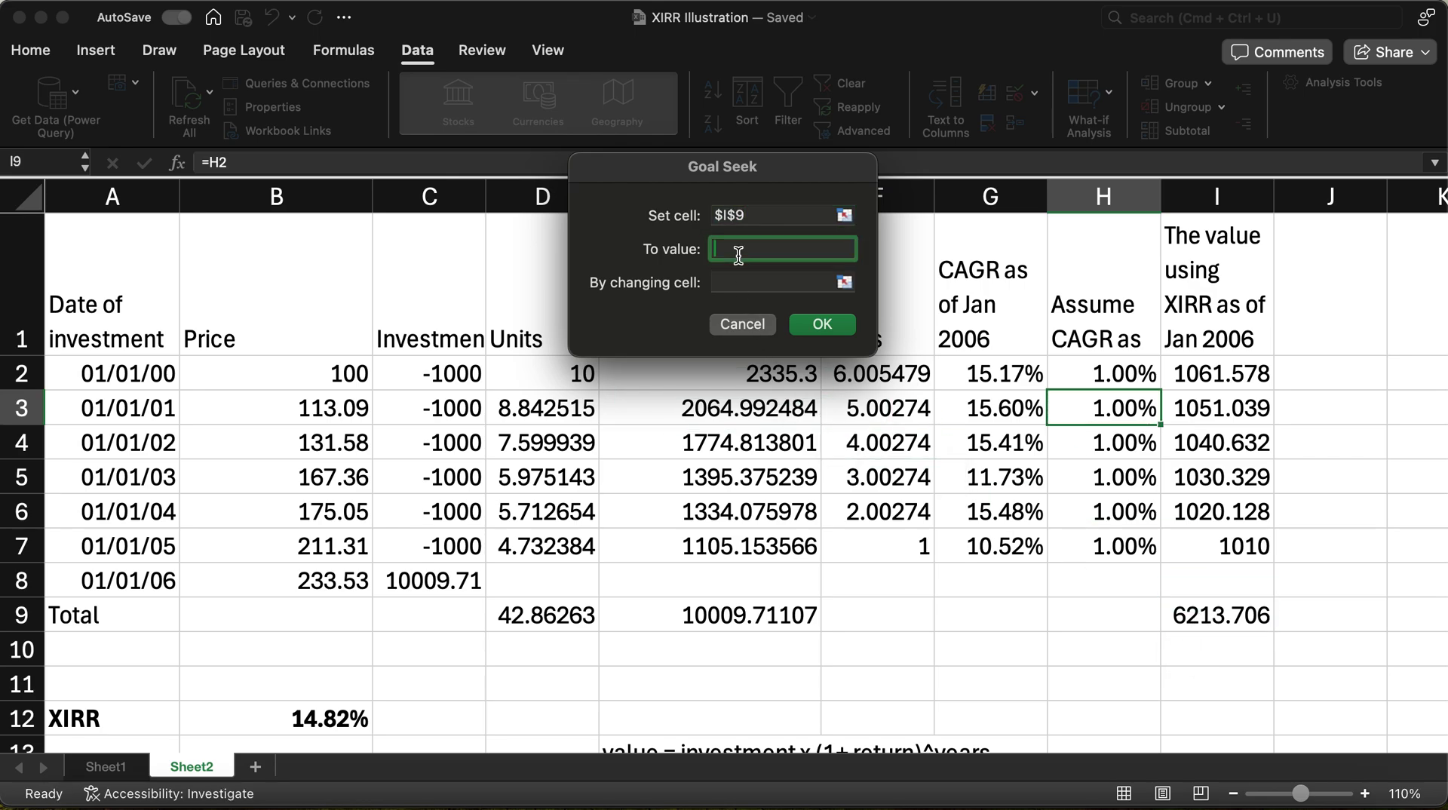
text(10009.71197)
click(741, 282)
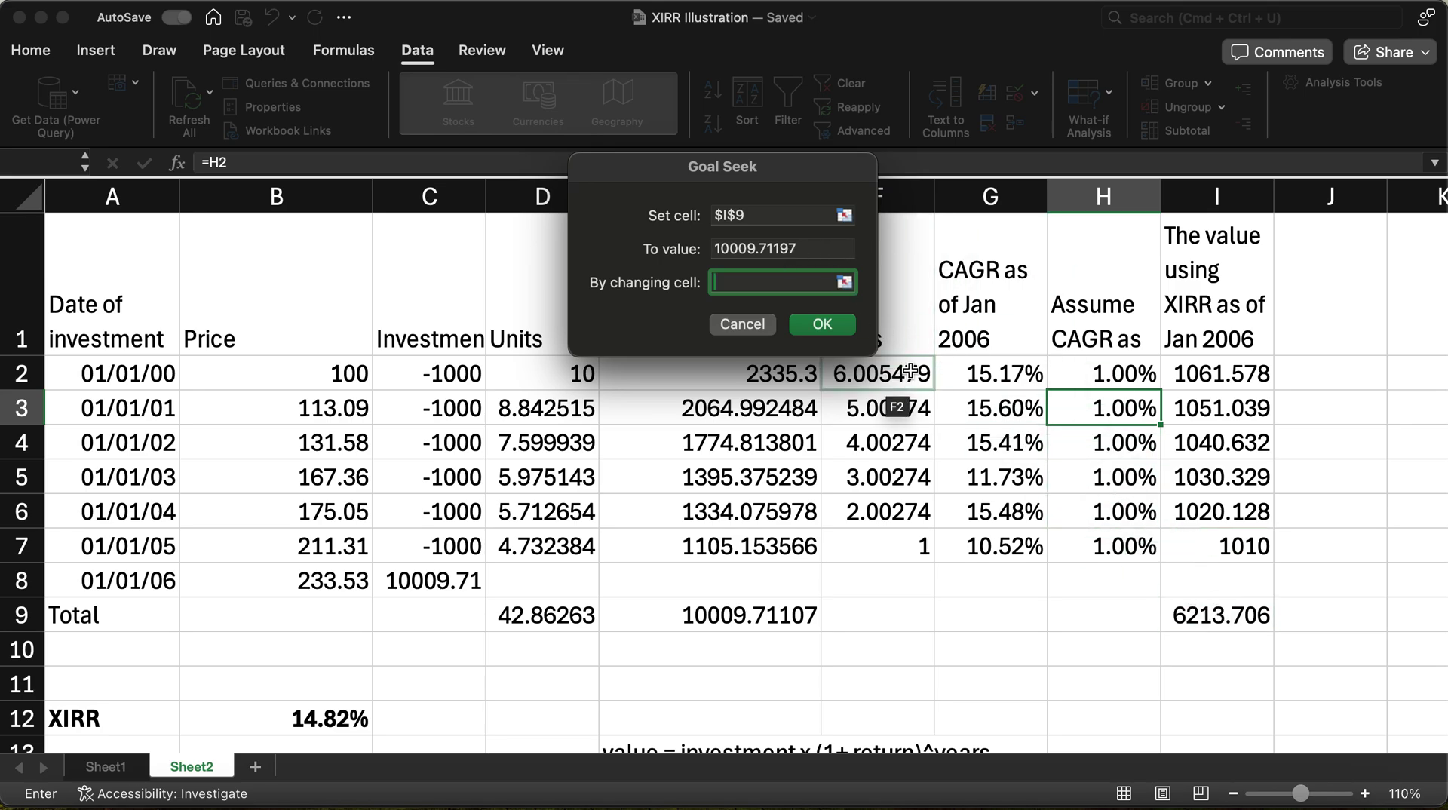
click(1087, 371)
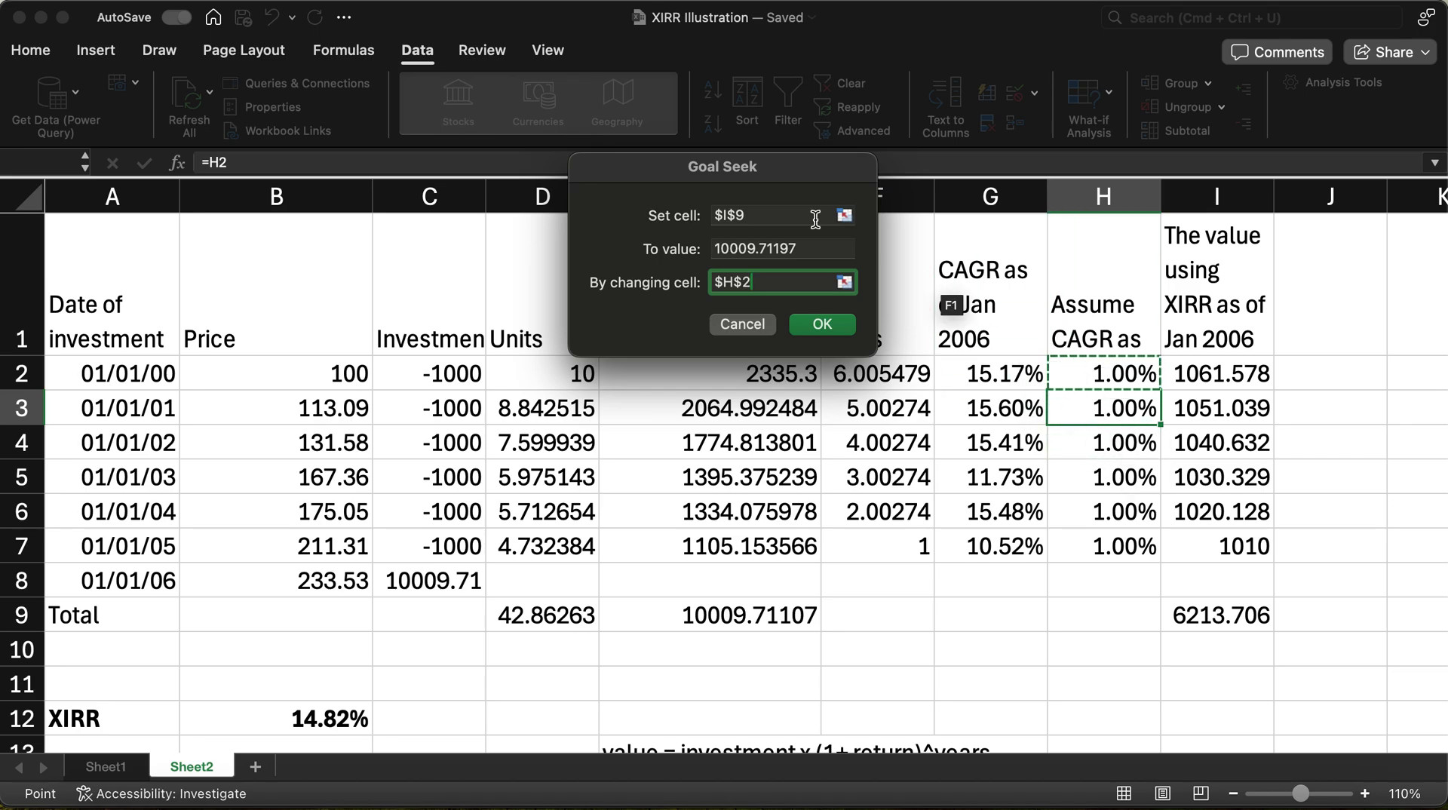
click(818, 336)
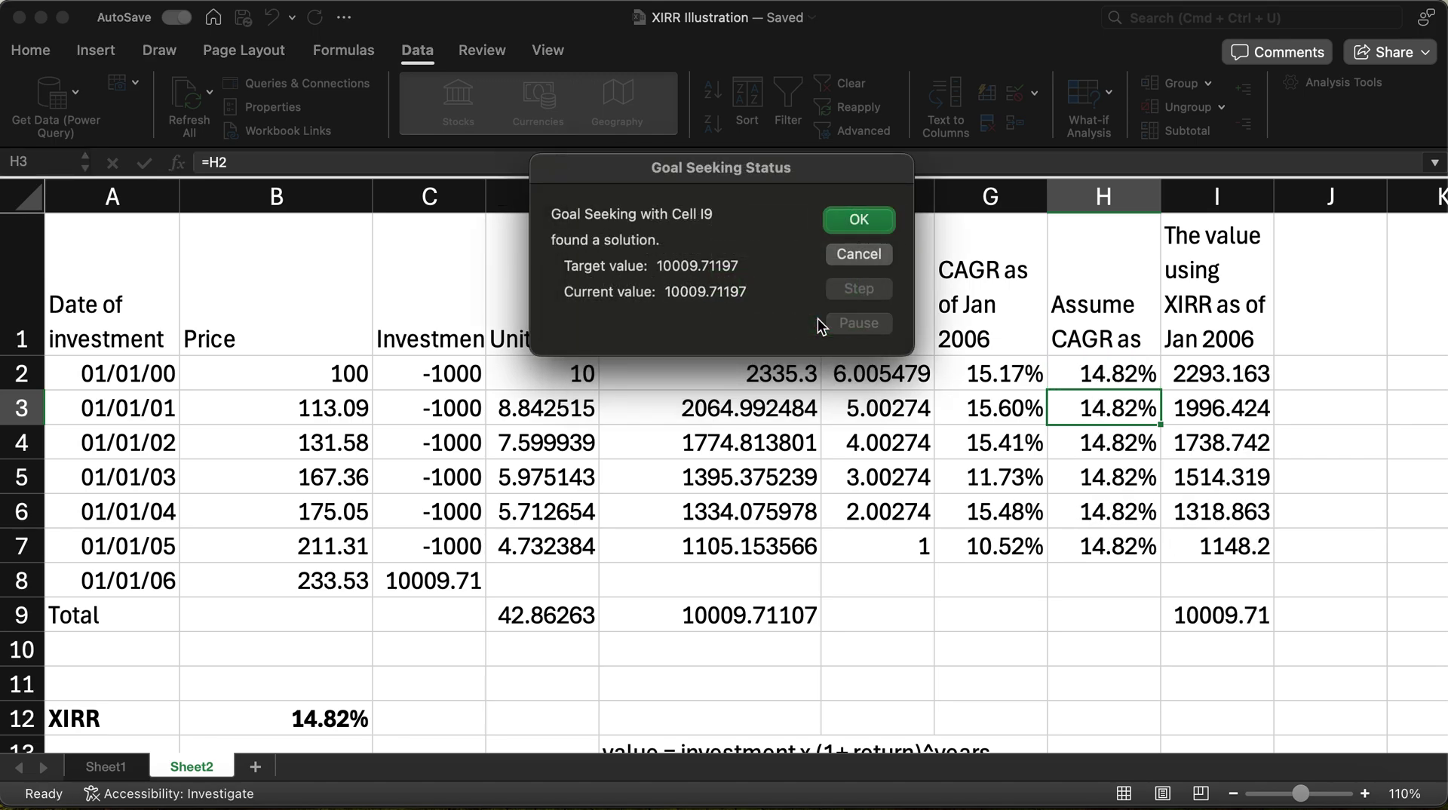
click(848, 222)
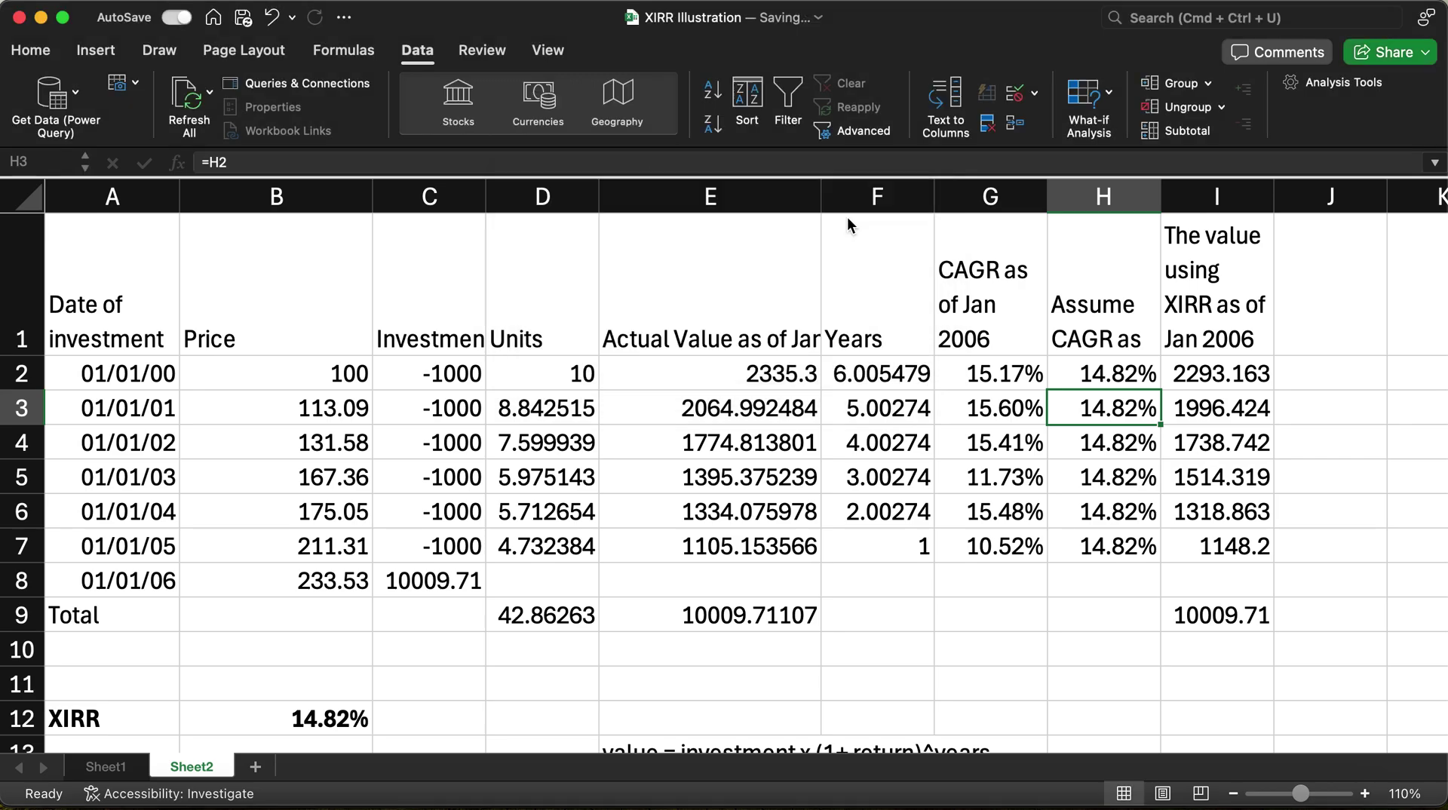
click(1034, 613)
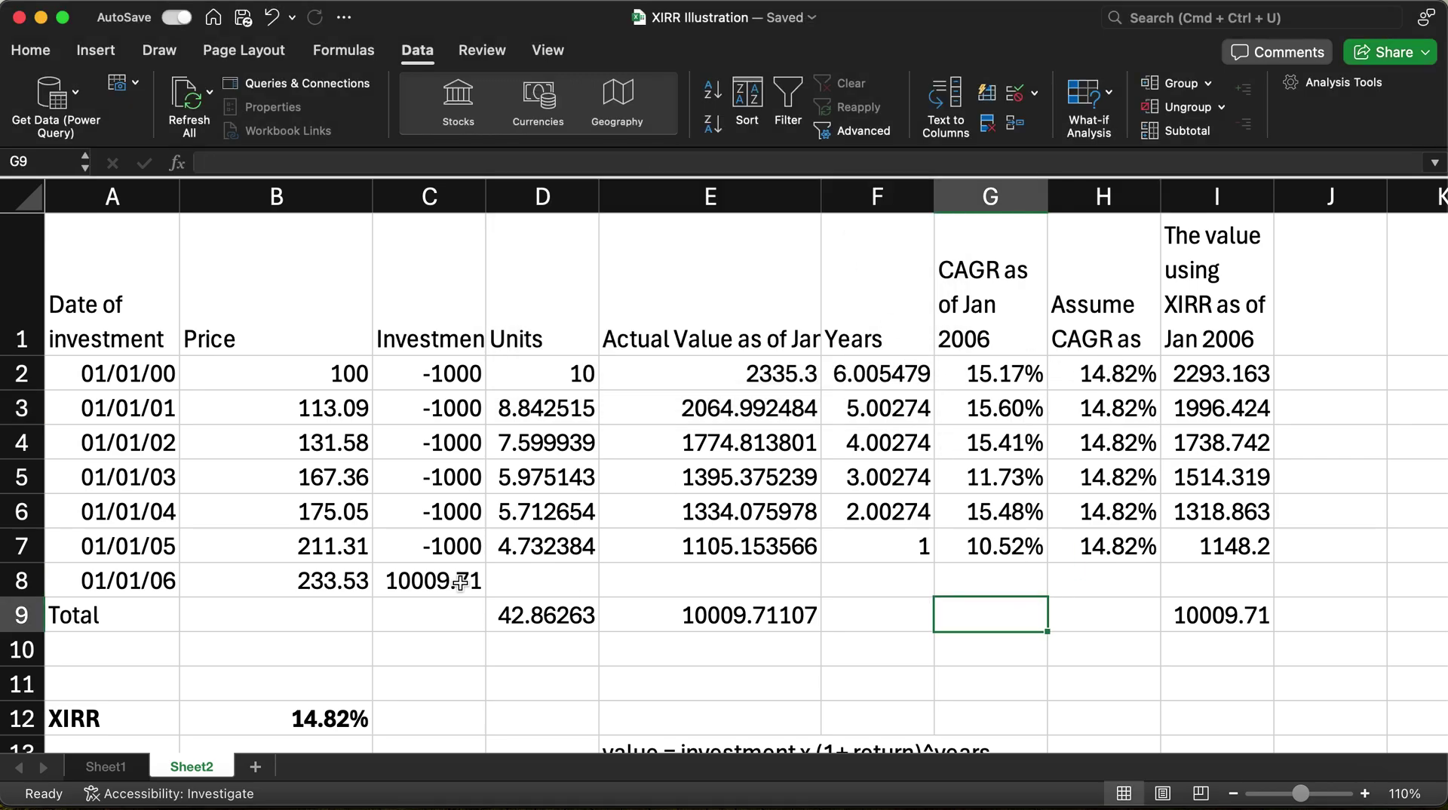